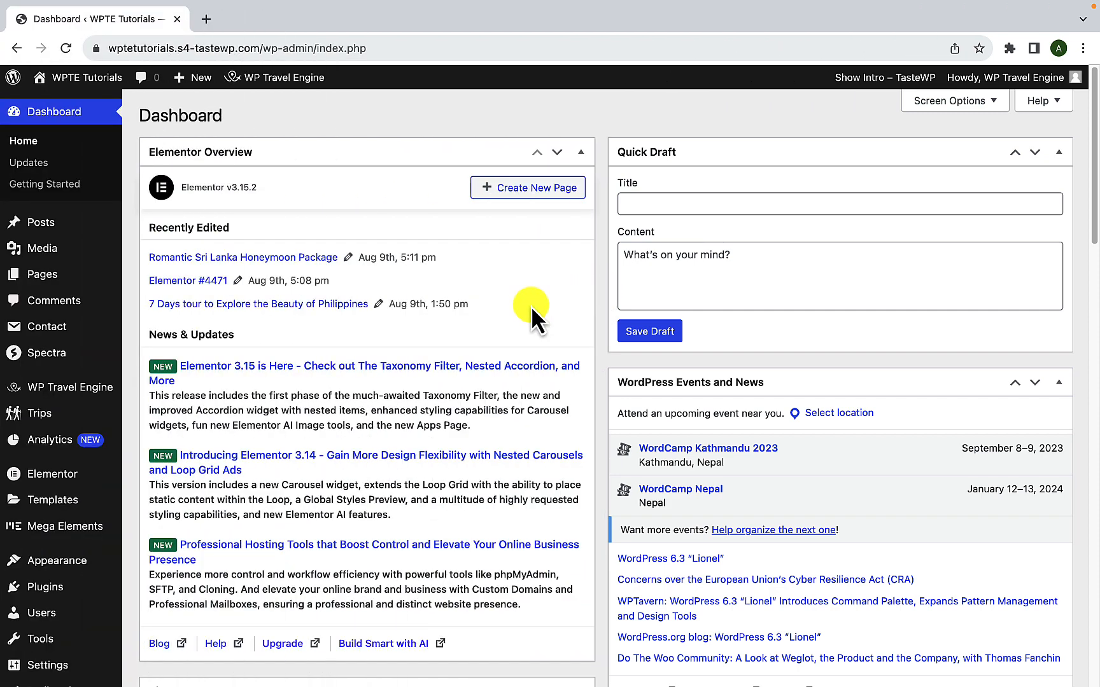
- Choose wte-elementor-widgets.zip from the Downloads folder as the new plugin to upload
{"action": "mouse_move", "coordinate": [91, 587]}
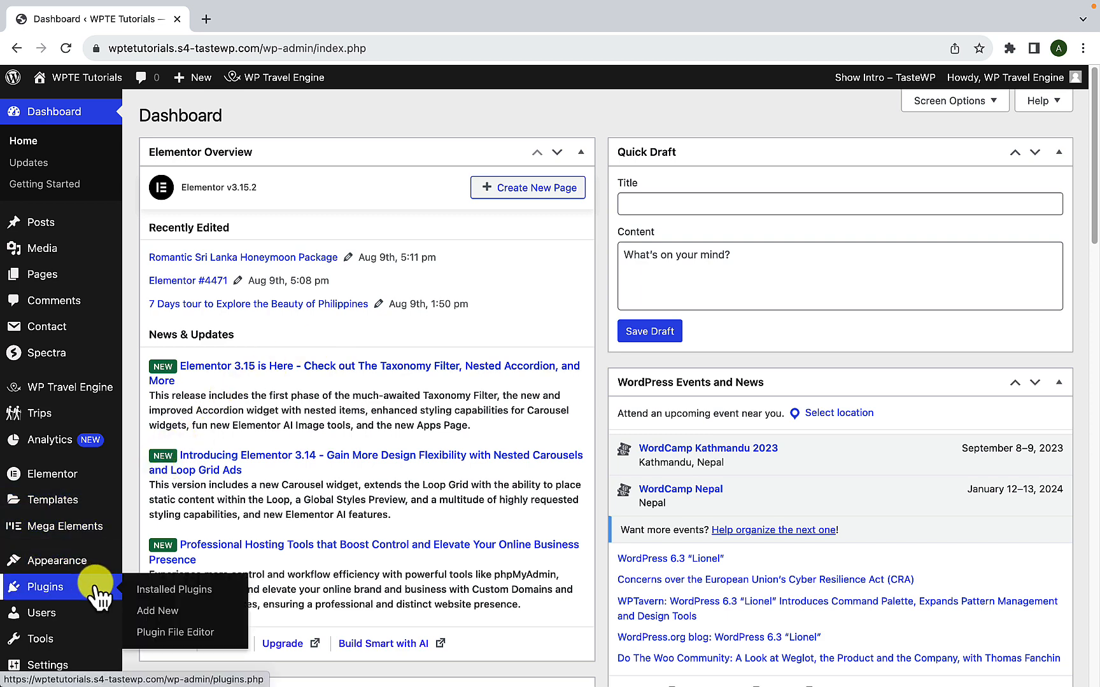
{"action": "left_click", "coordinate": [153, 611]}
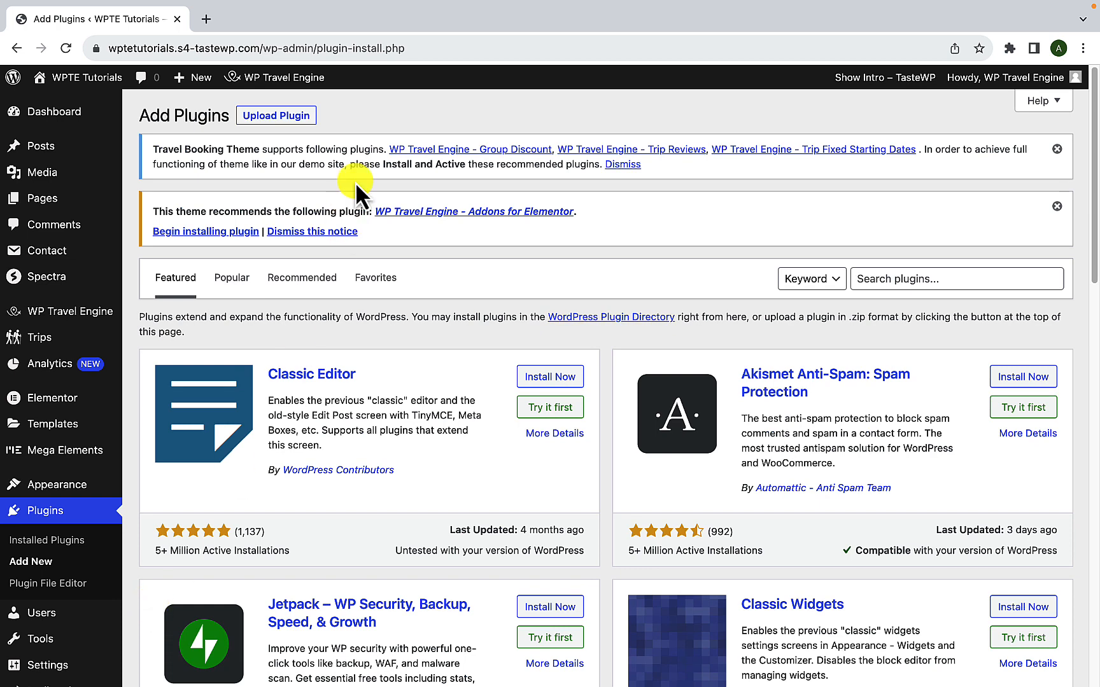
{"action": "left_click", "coordinate": [294, 117]}
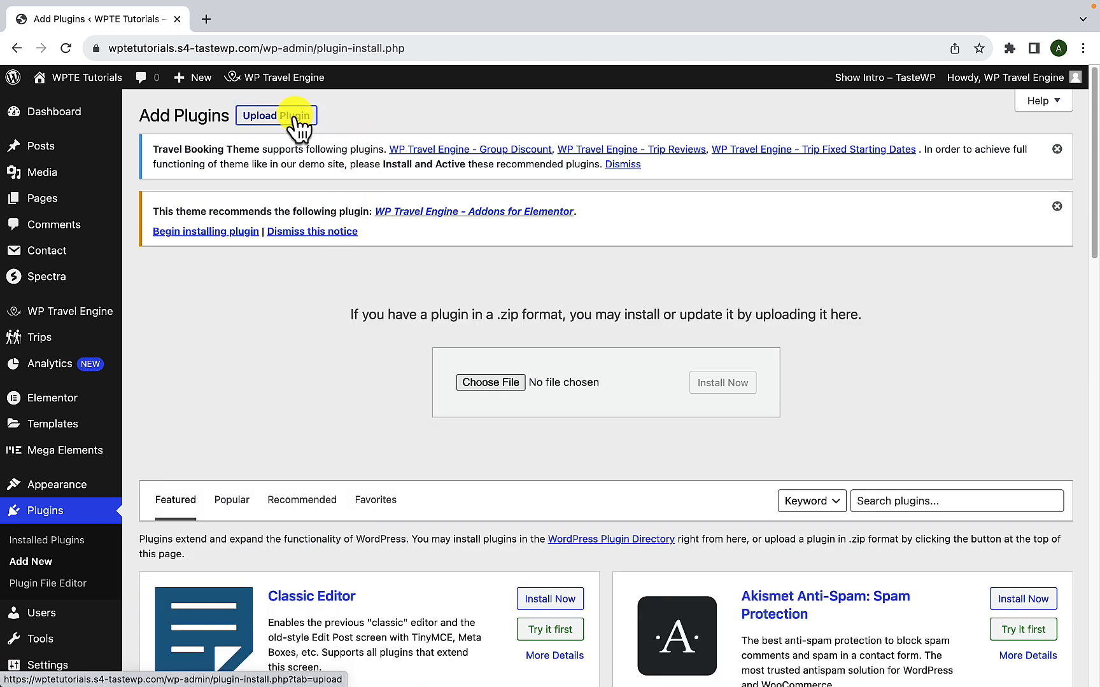
{"action": "left_click", "coordinate": [508, 385]}
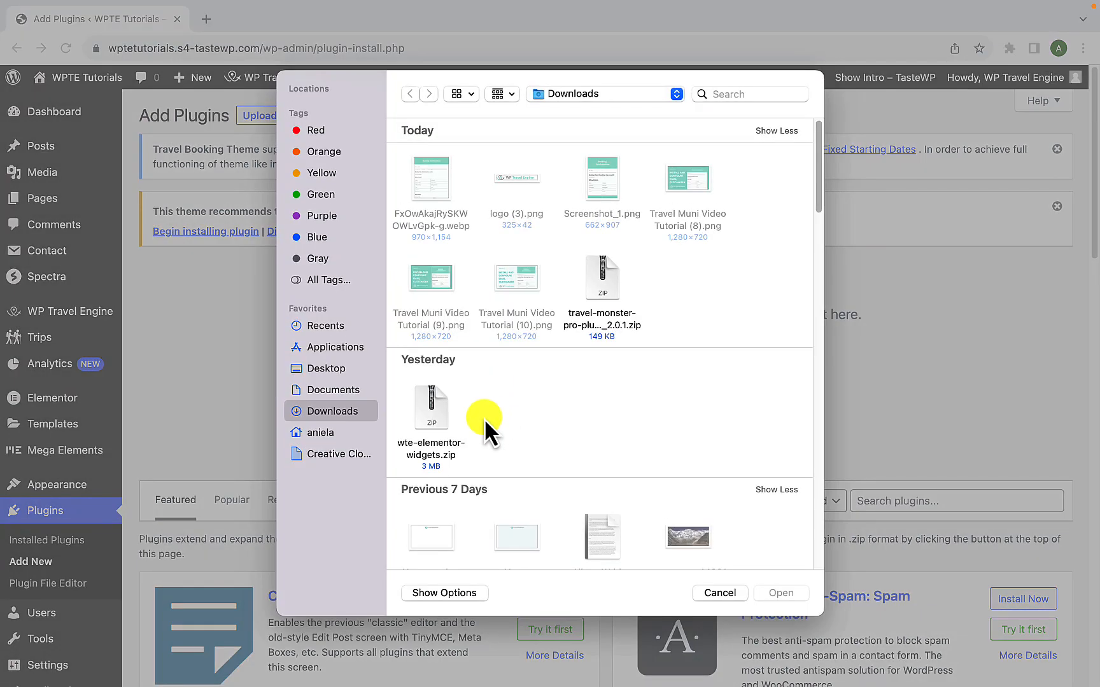
{"action": "left_click", "coordinate": [425, 452]}
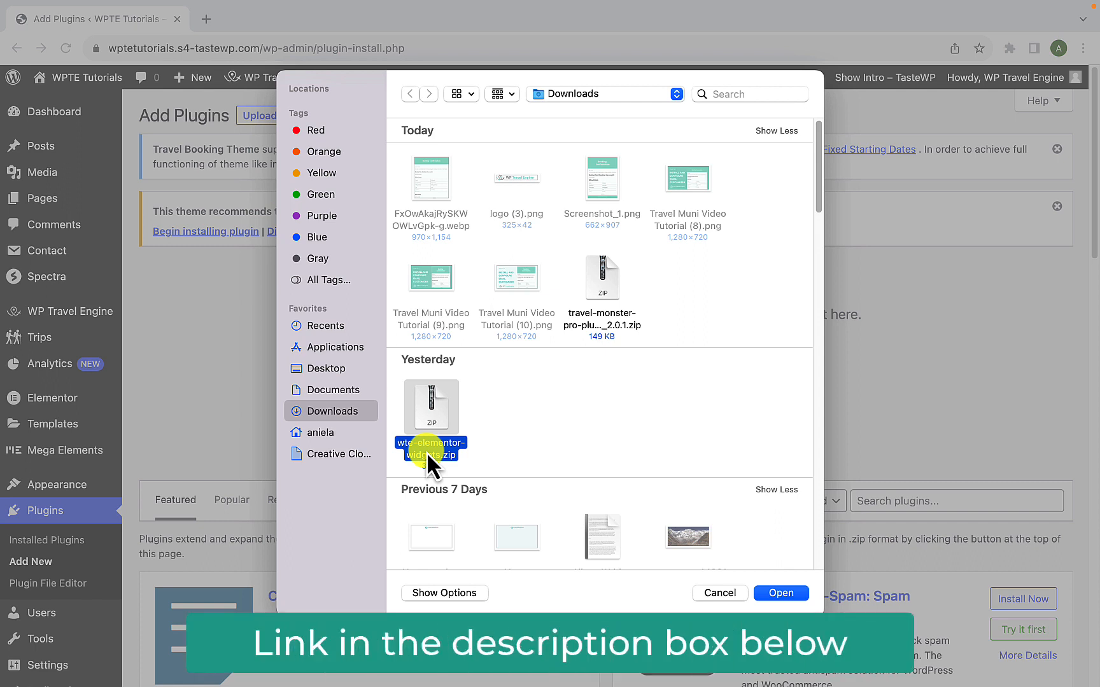
{"action": "left_click", "coordinate": [782, 593]}
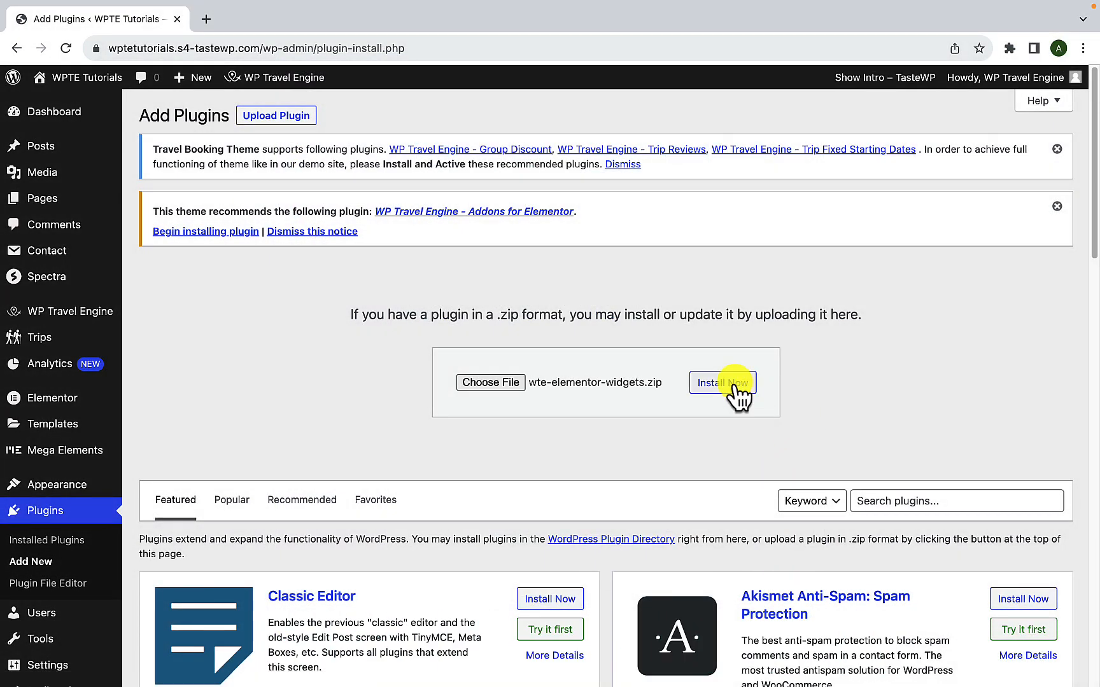
- Install the wte-elementor-widgets.zip plugin and activate it
{"action": "left_click", "coordinate": [733, 384]}
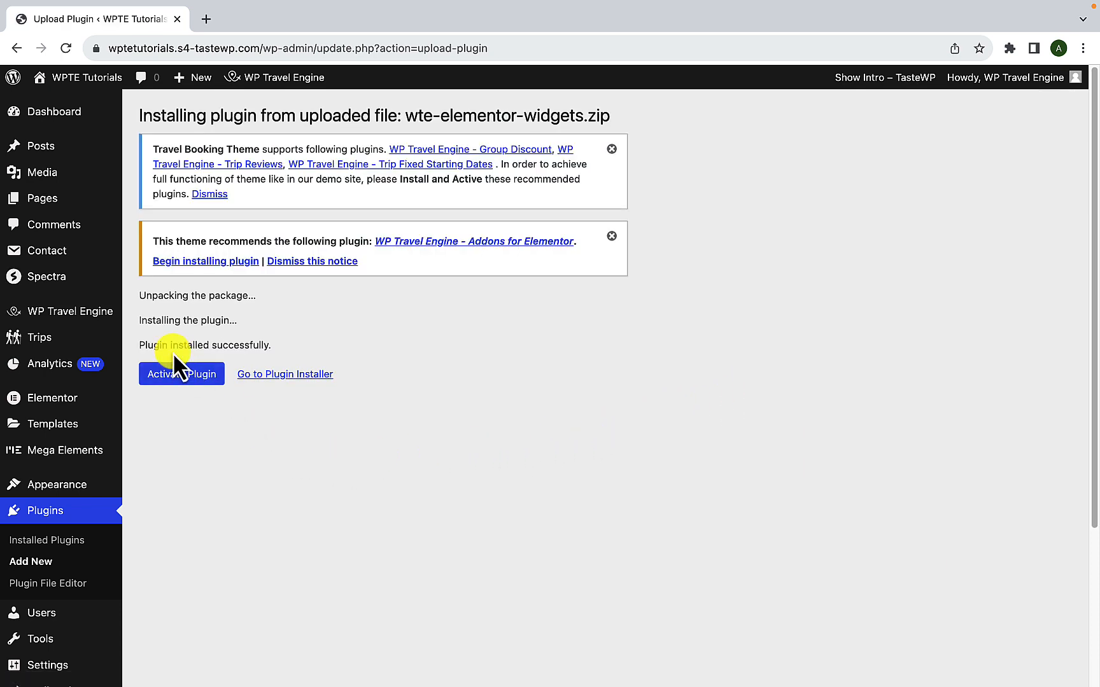
{"action": "left_click", "coordinate": [181, 382]}
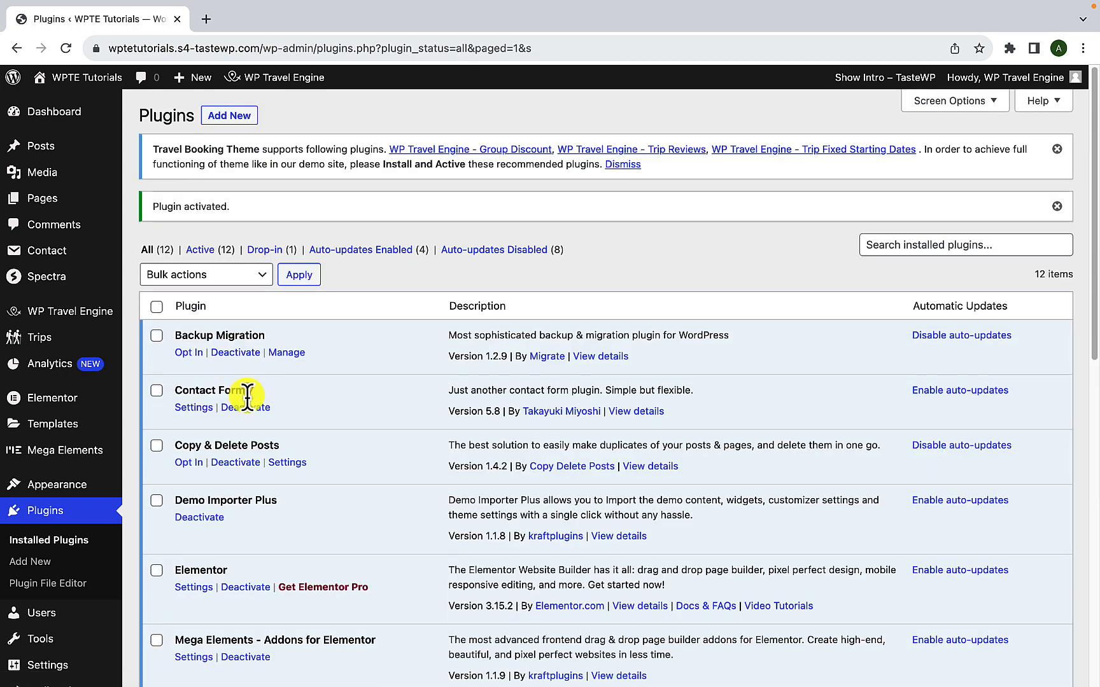
{"action": "scroll", "coordinate": [246, 398], "scroll_direction": "down", "scroll_amount": 10}
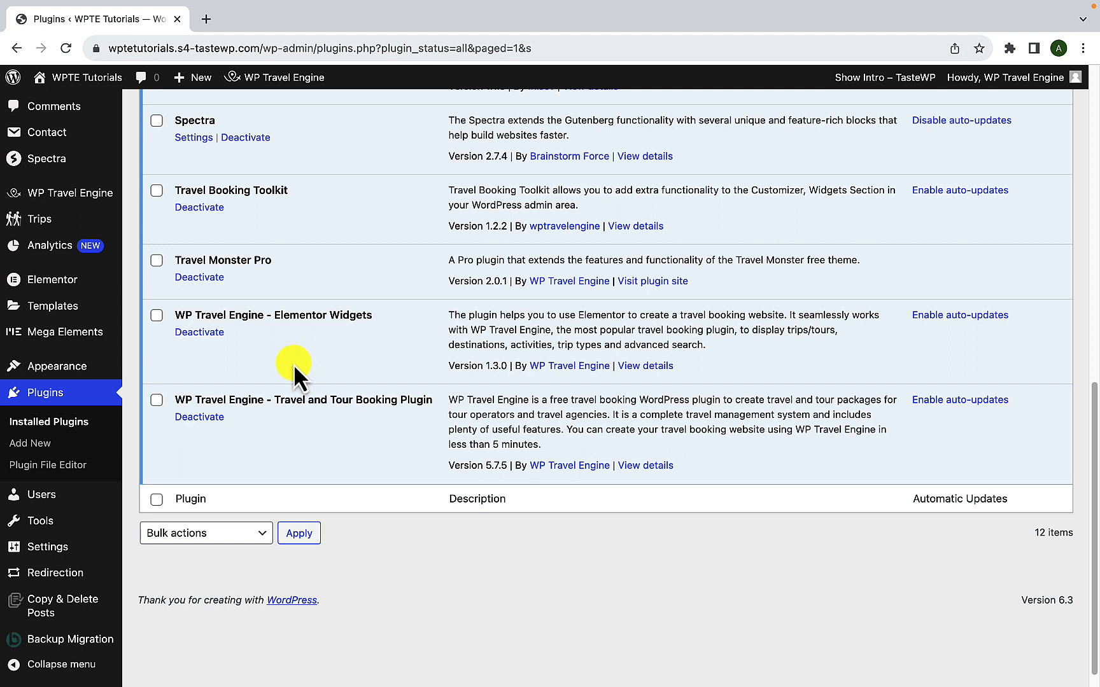
- Keep Trips enabled among the Post Types in Elementor's general settings and save the changes
{"action": "mouse_move", "coordinate": [104, 280]}
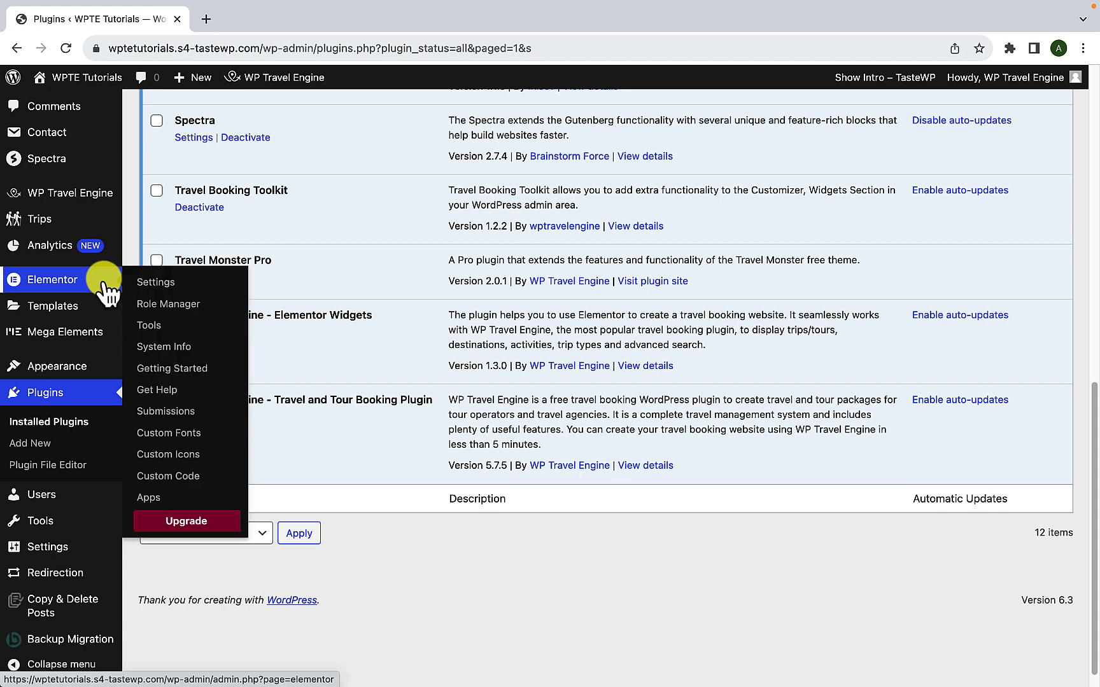
{"action": "left_click", "coordinate": [153, 284]}
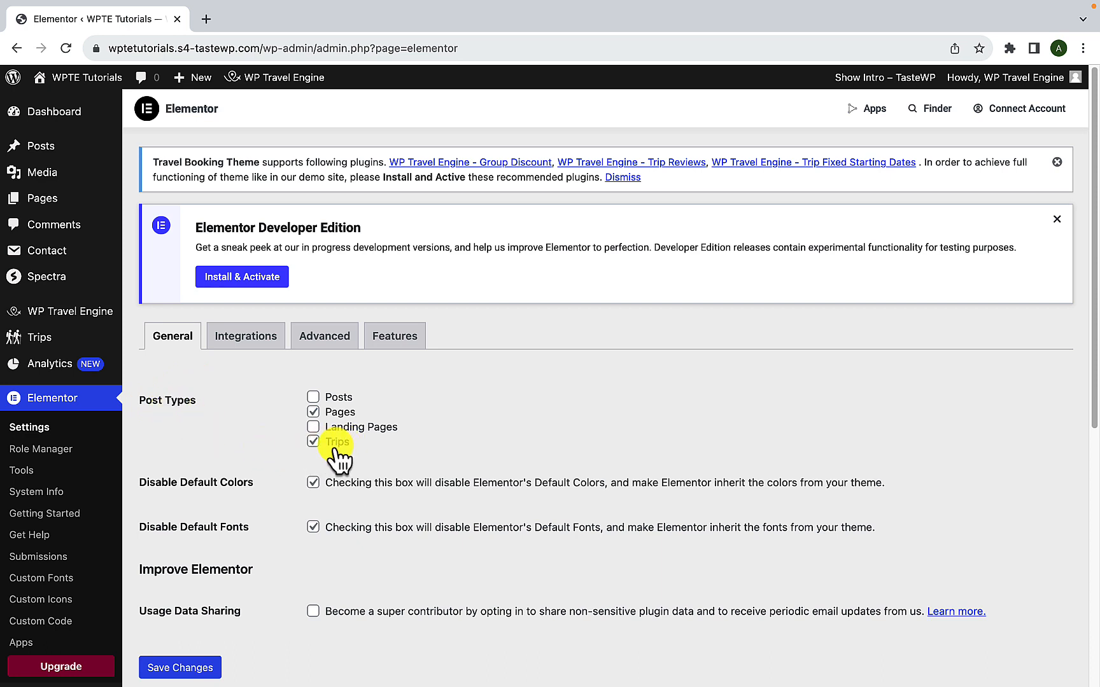
{"action": "left_click", "coordinate": [313, 442]}
{"action": "left_click", "coordinate": [313, 444]}
{"action": "left_click", "coordinate": [210, 670]}
- Keep the Flexbox Container experiment set to Active in Elementor's features and save the changes
{"action": "left_click", "coordinate": [412, 344]}
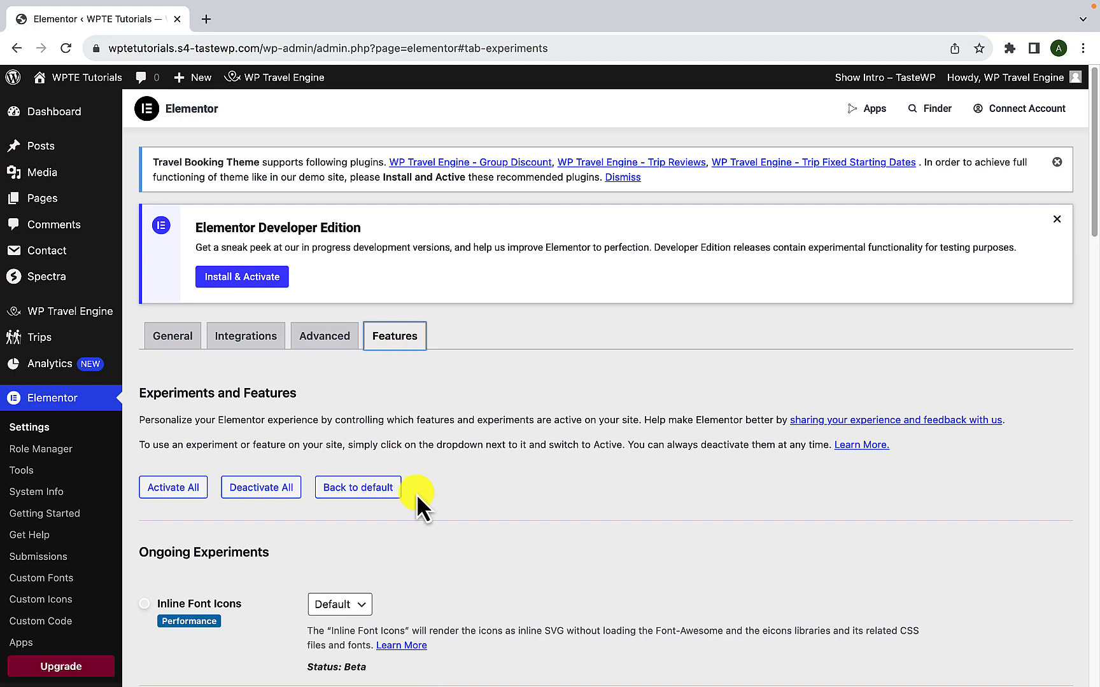
{"action": "scroll", "coordinate": [415, 494], "scroll_direction": "down", "scroll_amount": 4}
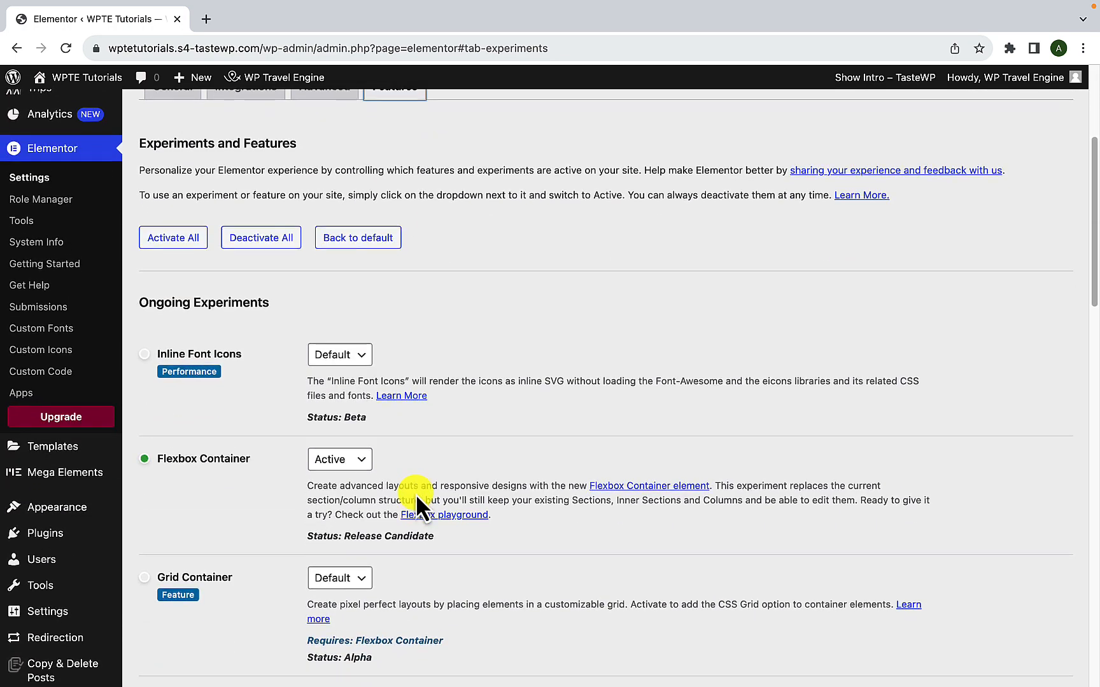
{"action": "scroll", "coordinate": [415, 494], "scroll_direction": "down", "scroll_amount": 1}
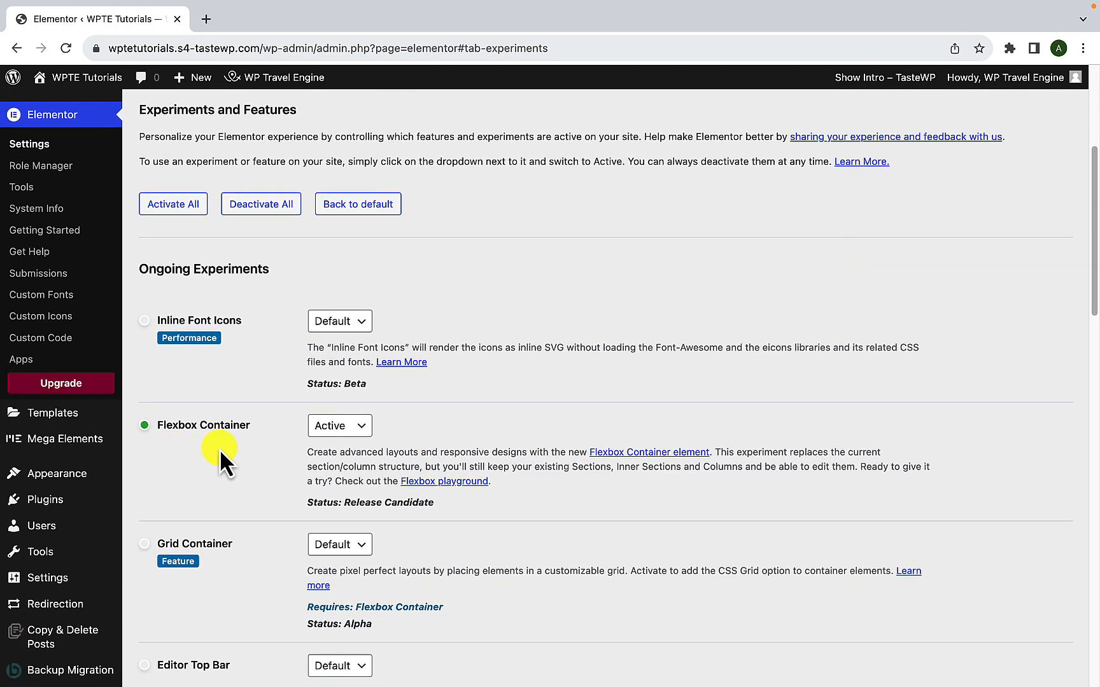
{"action": "left_click", "coordinate": [359, 433]}
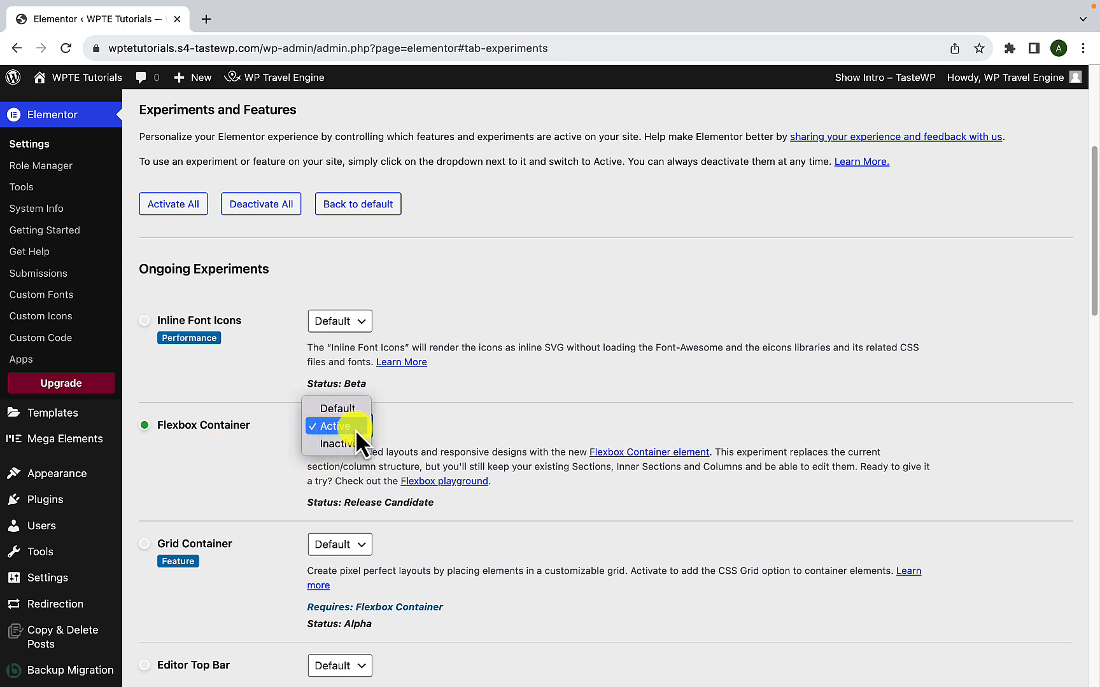
{"action": "left_click", "coordinate": [236, 480]}
{"action": "scroll", "coordinate": [238, 496], "scroll_direction": "down", "scroll_amount": 11}
{"action": "scroll", "coordinate": [242, 516], "scroll_direction": "down", "scroll_amount": 10}
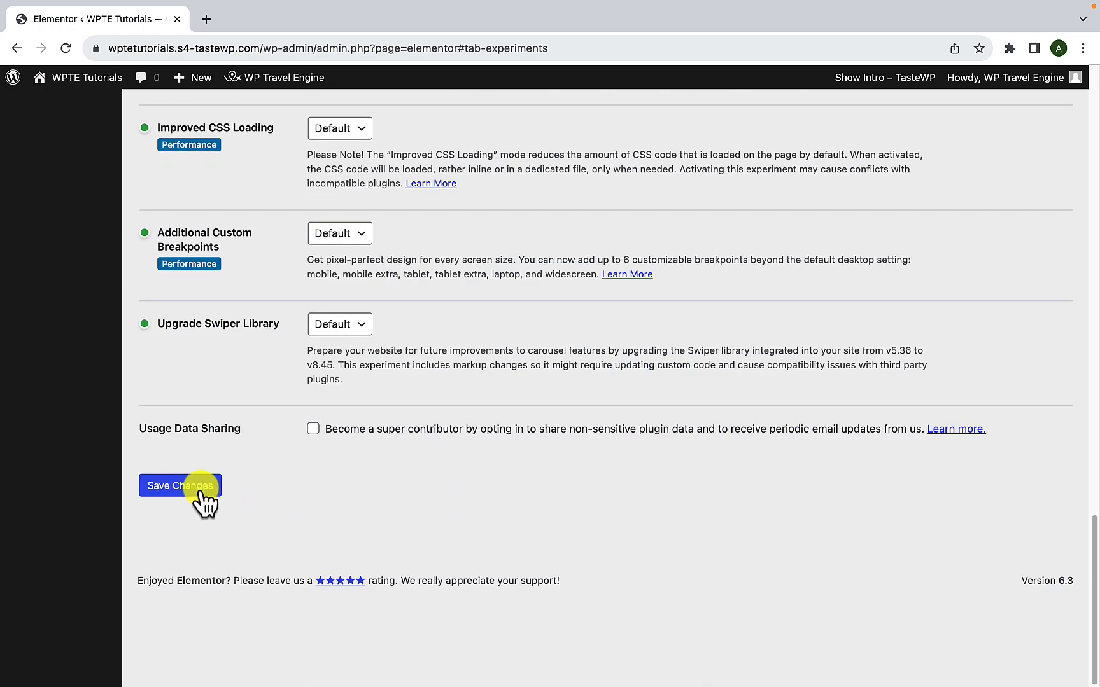
{"action": "left_click", "coordinate": [198, 487]}
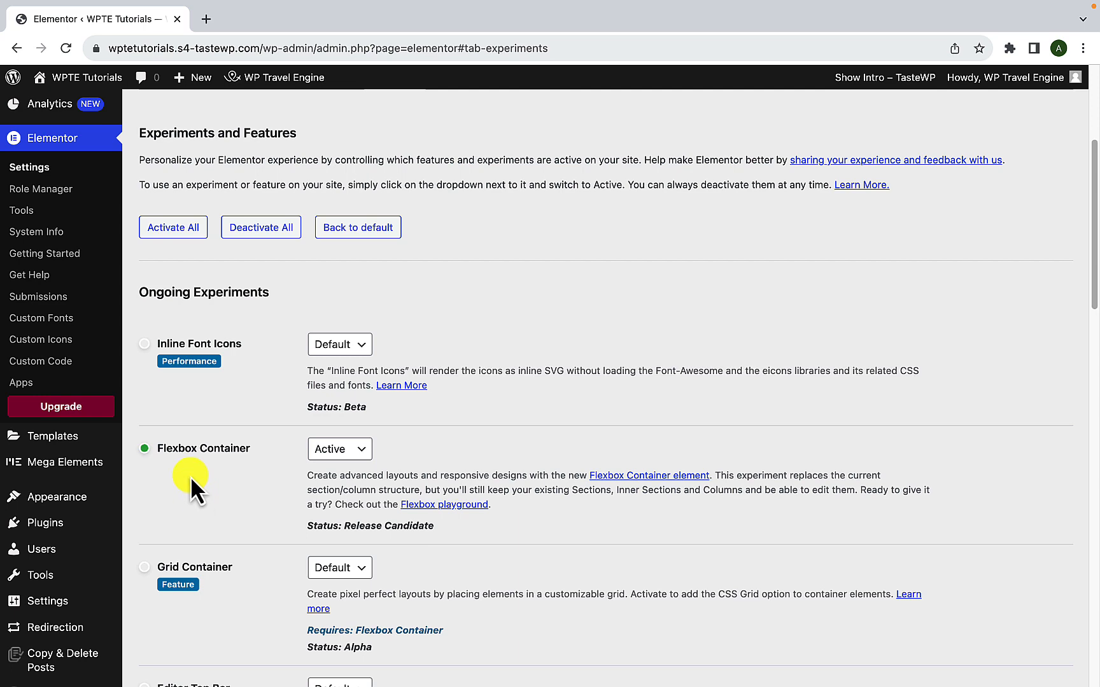
- Start a new trip and look at the Date and Price section of its trip settings
{"action": "scroll", "coordinate": [94, 375], "scroll_direction": "up", "scroll_amount": 3}
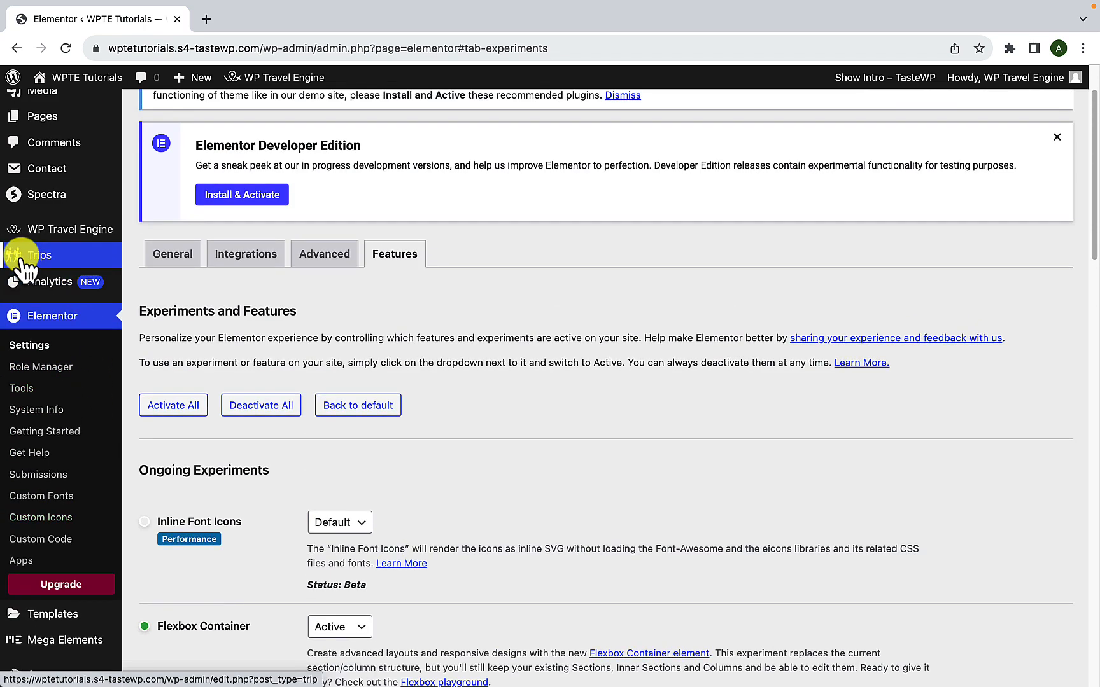
{"action": "mouse_move", "coordinate": [63, 262]}
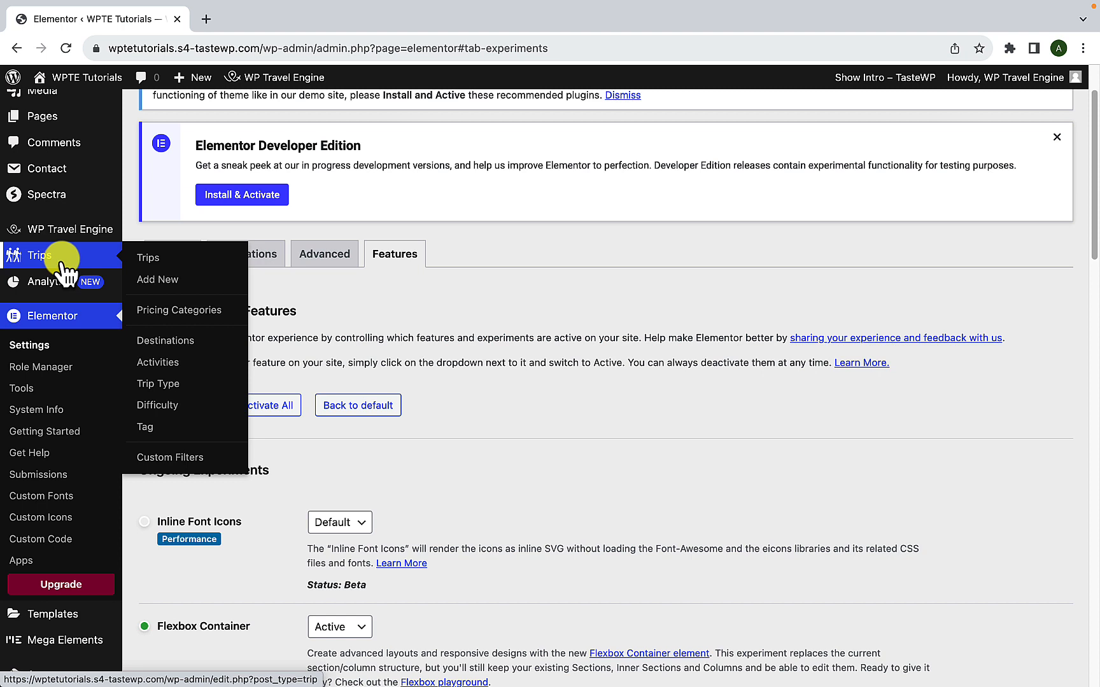
{"action": "left_click", "coordinate": [172, 285]}
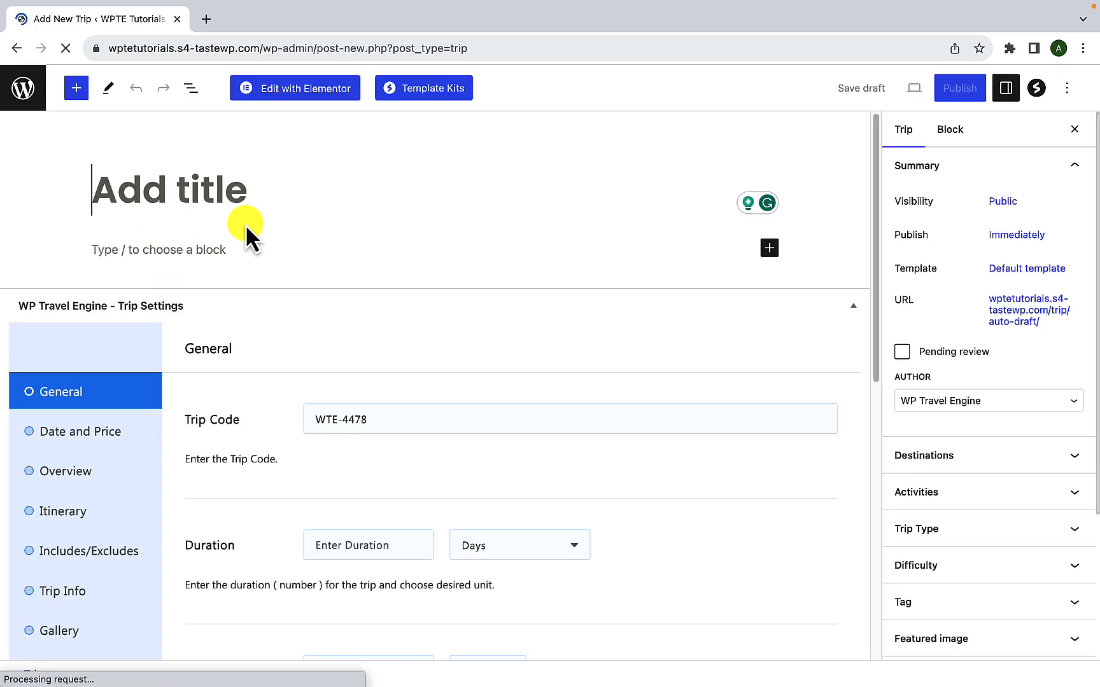
{"action": "left_click", "coordinate": [223, 253]}
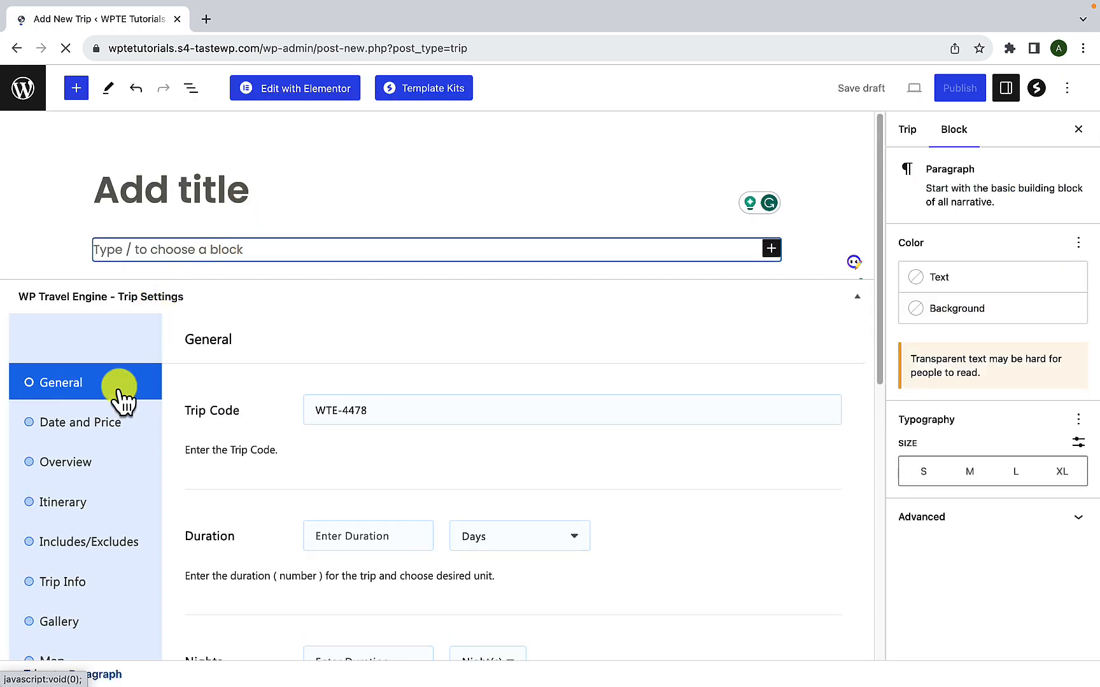
{"action": "scroll", "coordinate": [123, 407], "scroll_direction": "down", "scroll_amount": 1}
{"action": "left_click", "coordinate": [117, 413]}
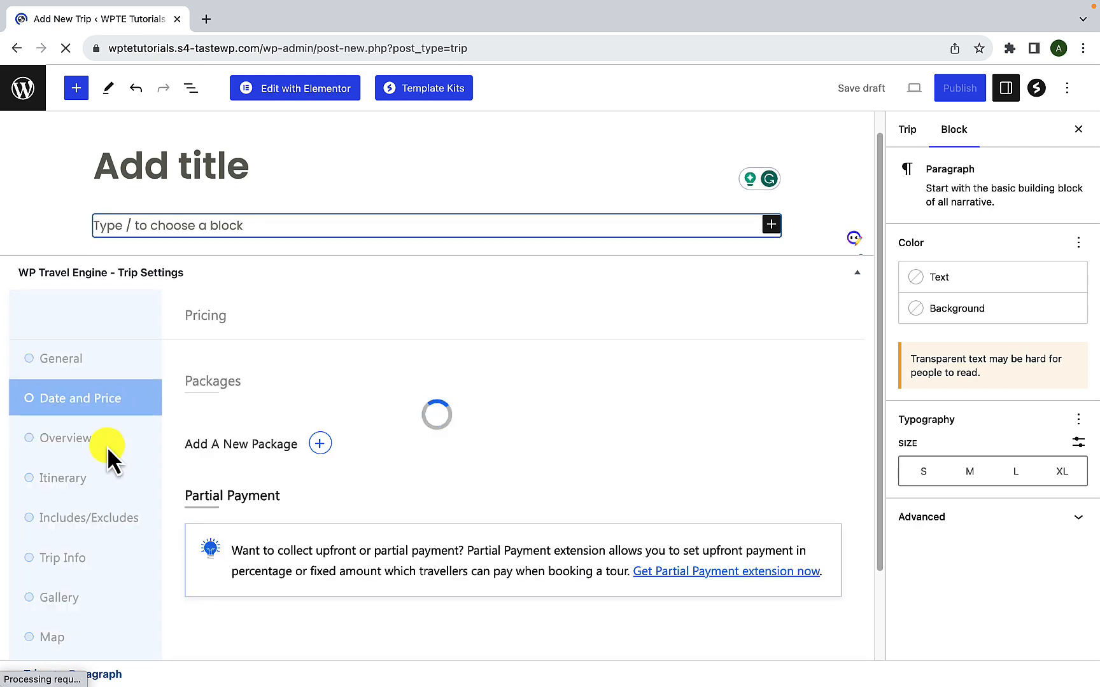
- Look through the Overview, Itinerary, Includes/Excludes, Trip Info and FAQs sections of the new trip's settings
{"action": "left_click", "coordinate": [107, 447]}
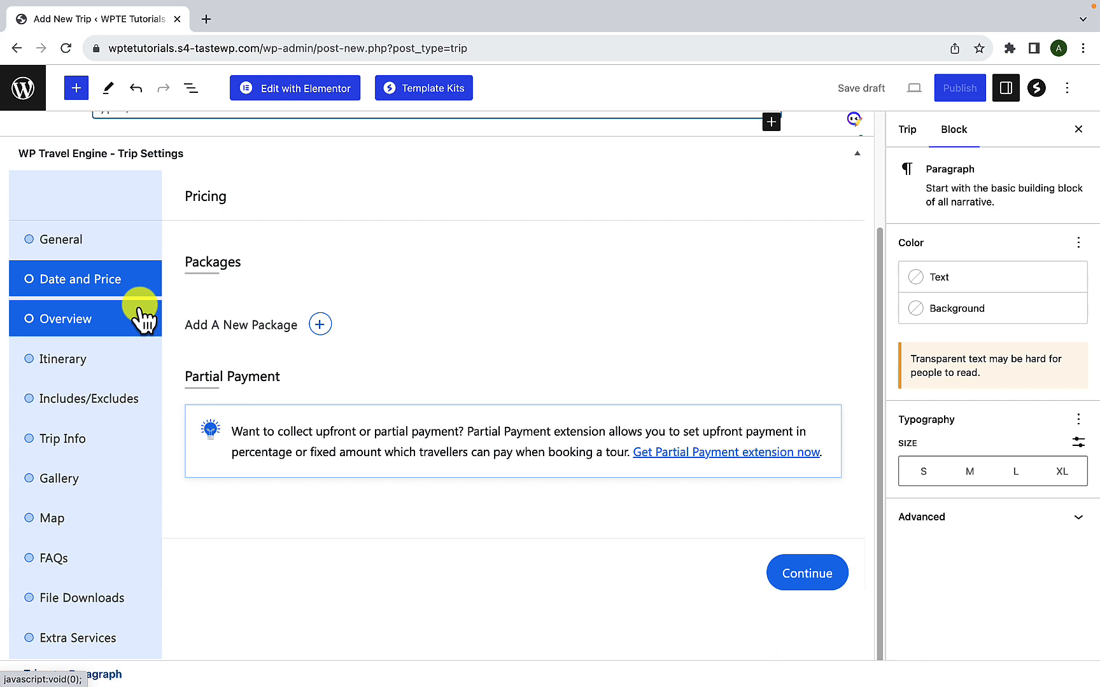
{"action": "left_click", "coordinate": [139, 321]}
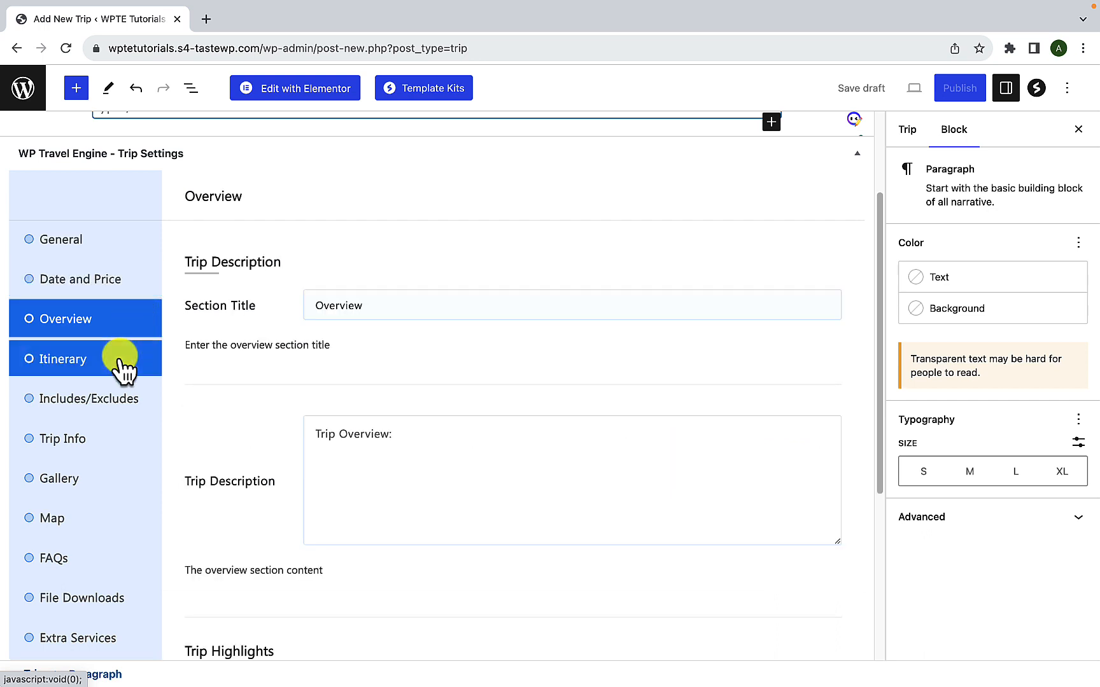
{"action": "left_click", "coordinate": [122, 366]}
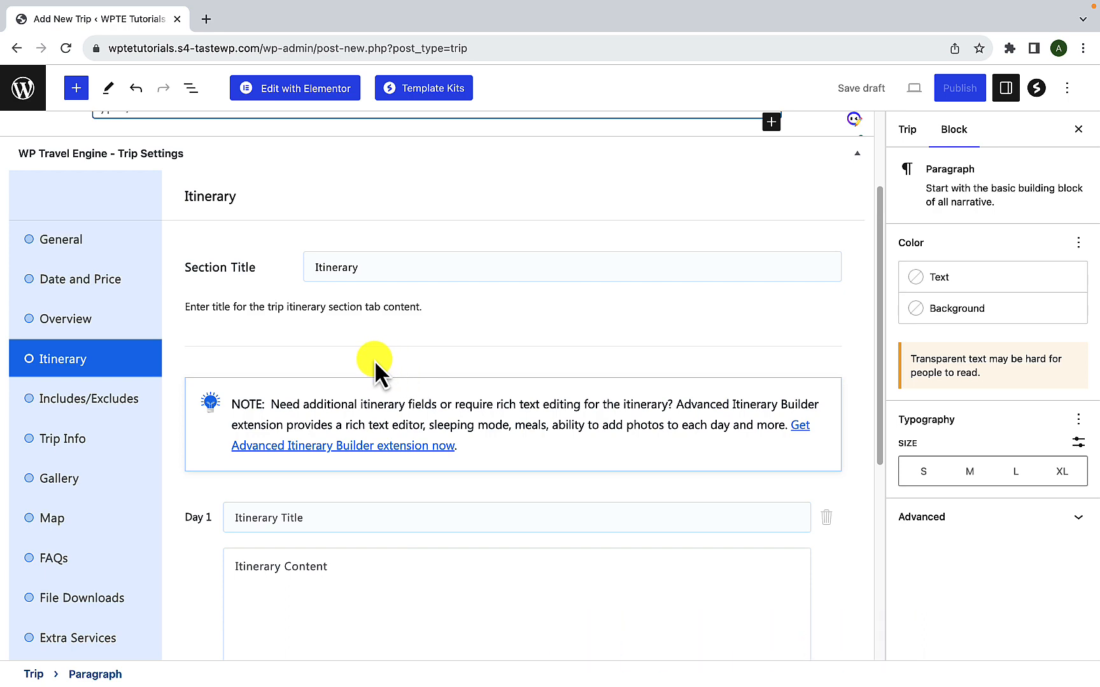
{"action": "scroll", "coordinate": [106, 436], "scroll_direction": "down", "scroll_amount": 1}
{"action": "scroll", "coordinate": [102, 576], "scroll_direction": "down", "scroll_amount": 3}
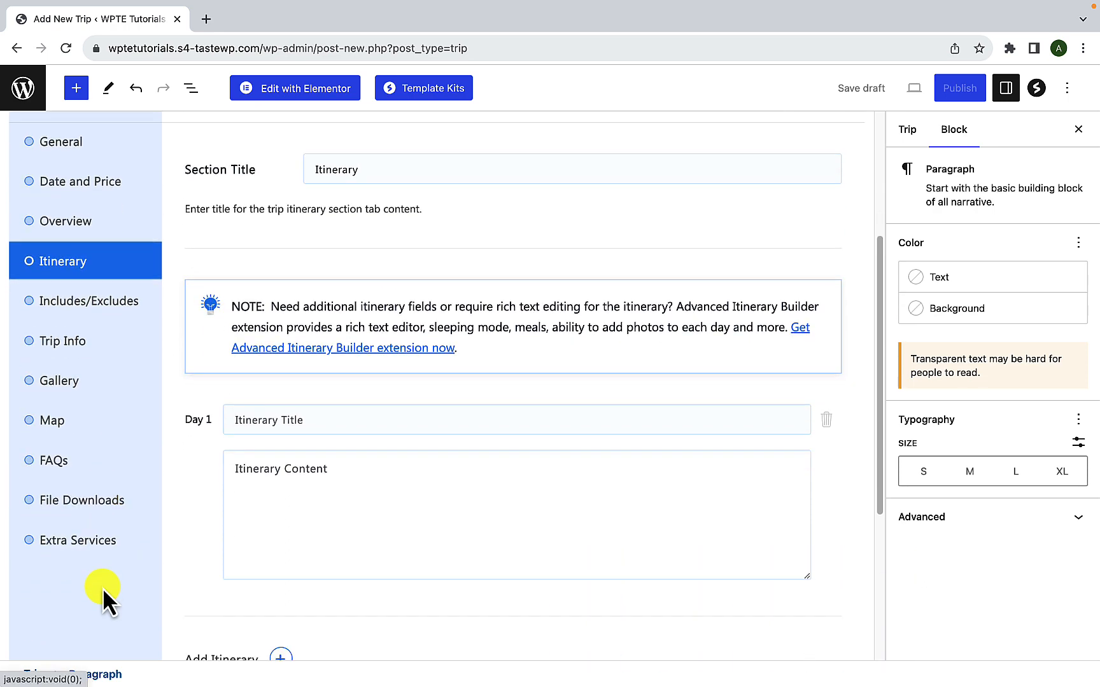
{"action": "left_click", "coordinate": [126, 312]}
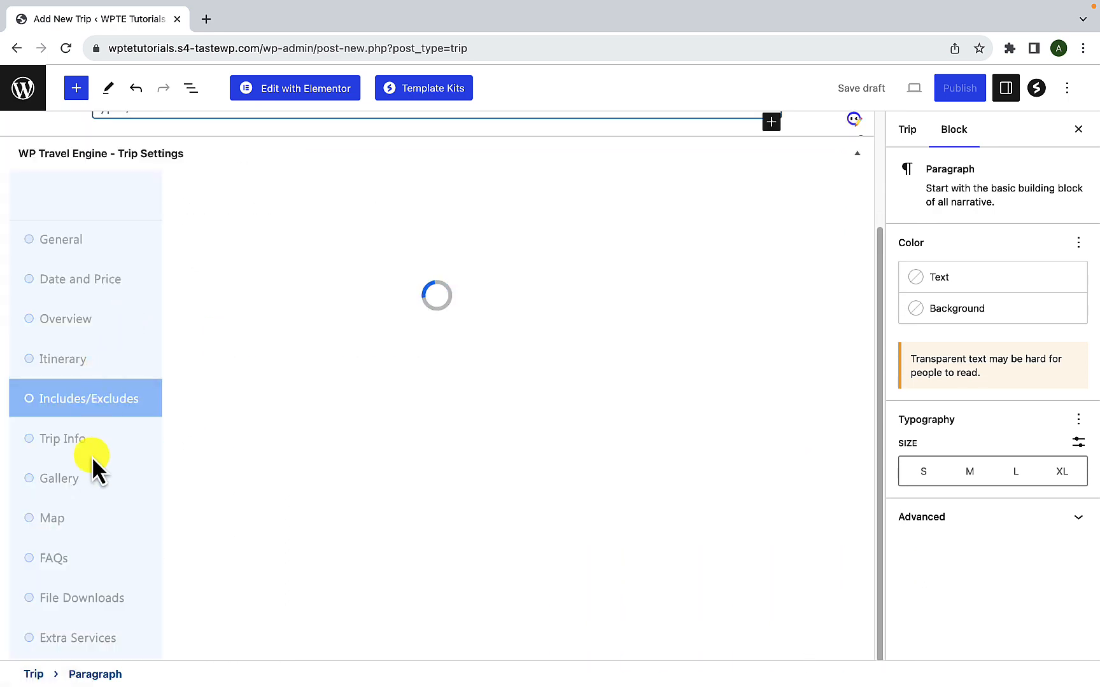
{"action": "left_click", "coordinate": [102, 440]}
{"action": "left_click", "coordinate": [74, 551]}
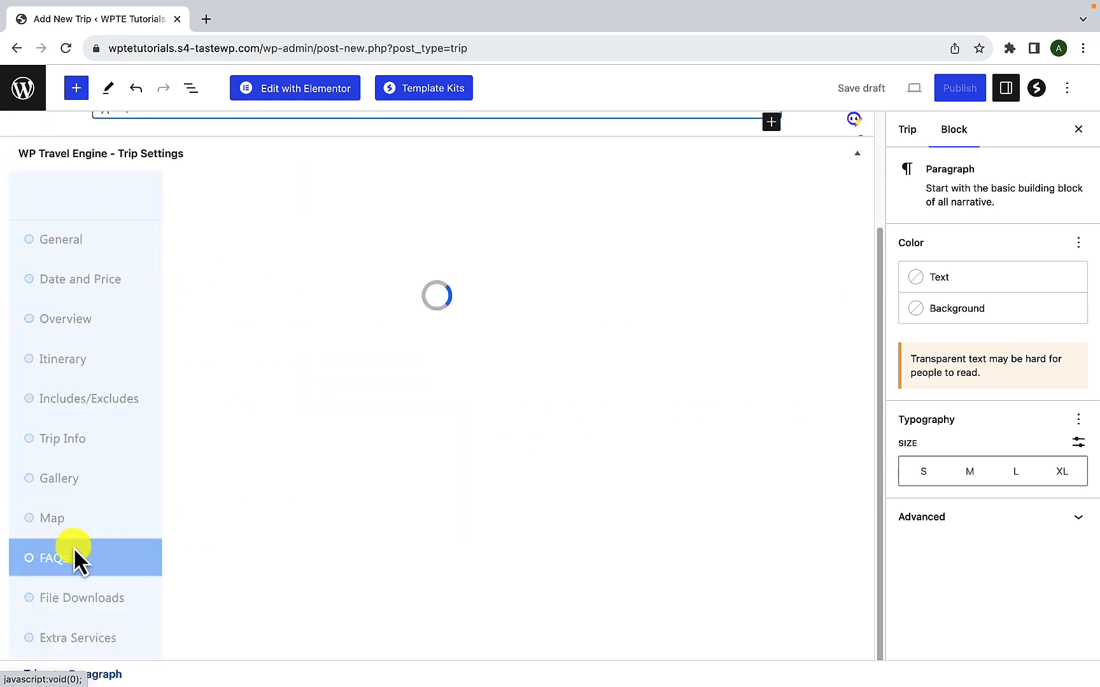
{"action": "scroll", "coordinate": [347, 477], "scroll_direction": "up", "scroll_amount": 3}
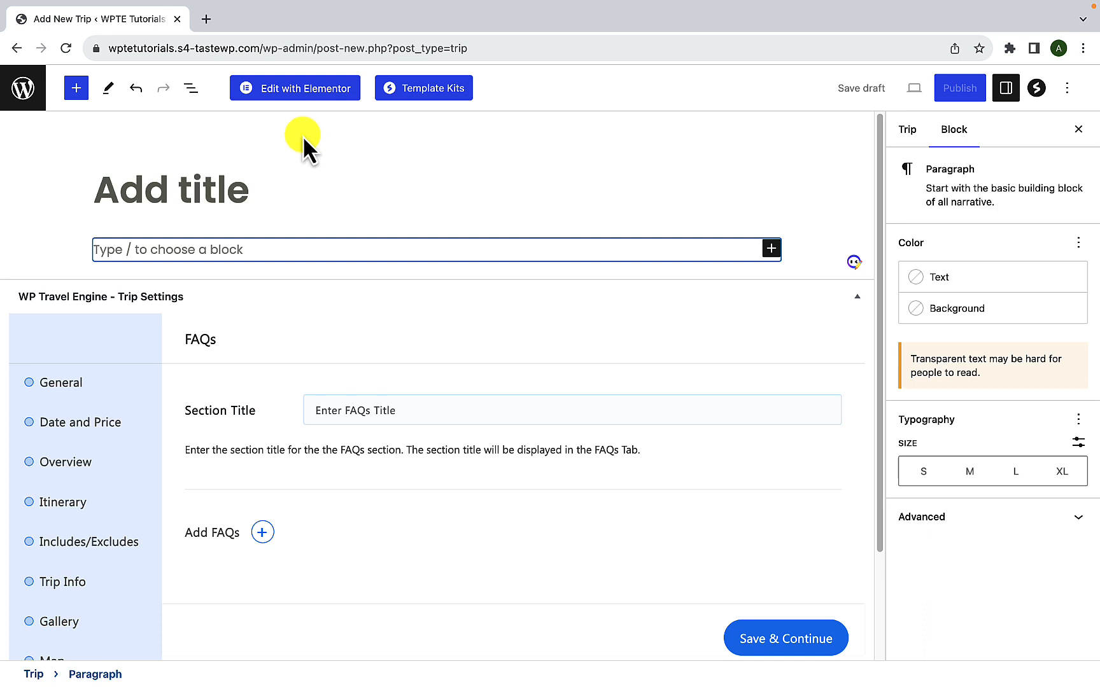
- Leave the new trip without saving it and browse the list of all existing trips
{"action": "left_click", "coordinate": [16, 49]}
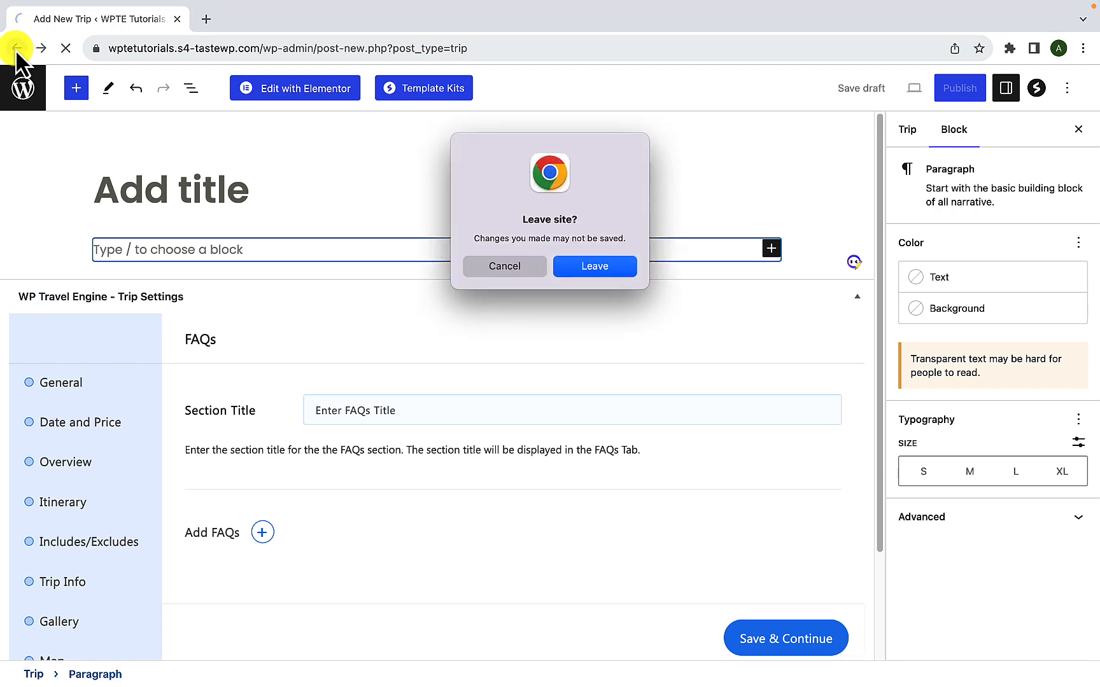
{"action": "left_click", "coordinate": [587, 264]}
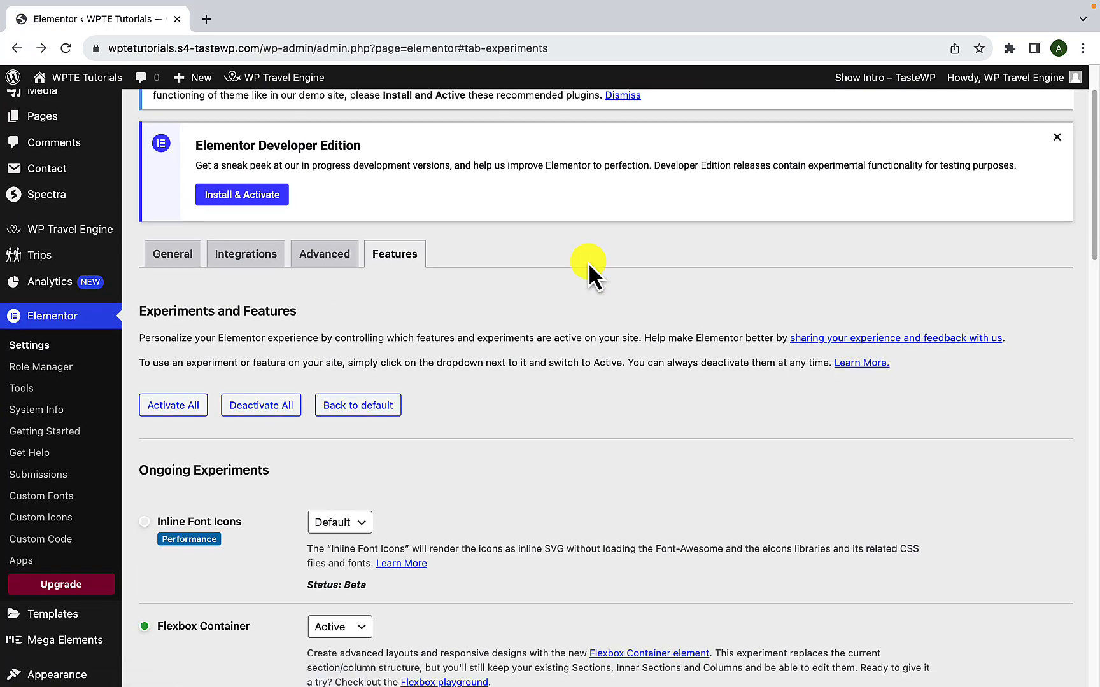
{"action": "mouse_move", "coordinate": [68, 259]}
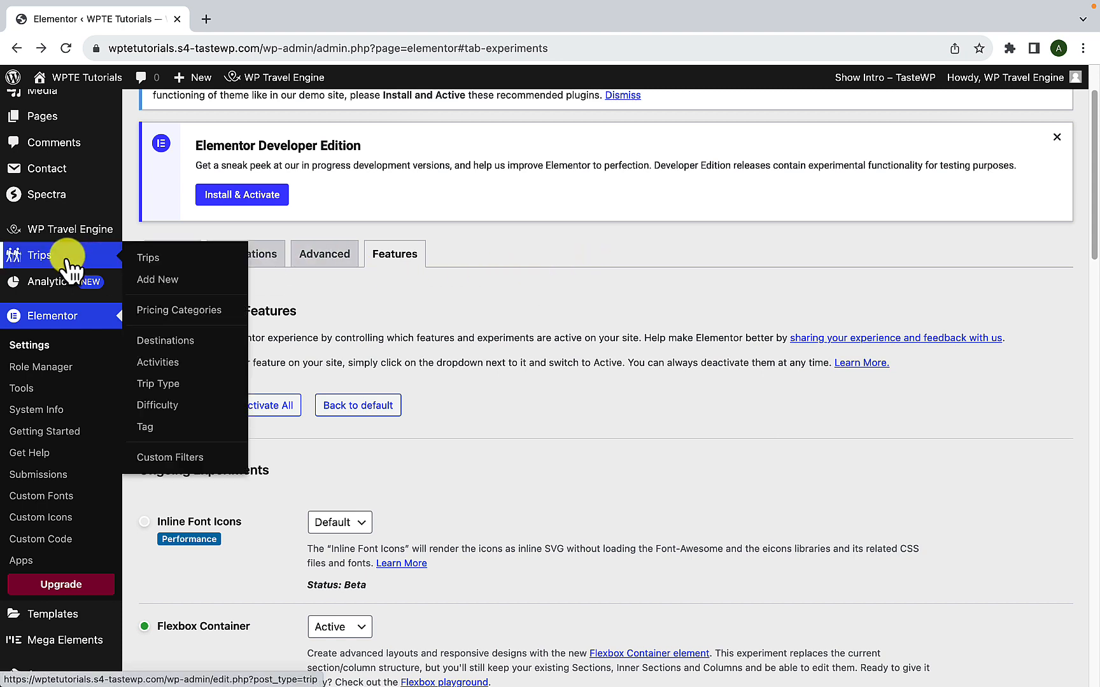
{"action": "left_click", "coordinate": [153, 258]}
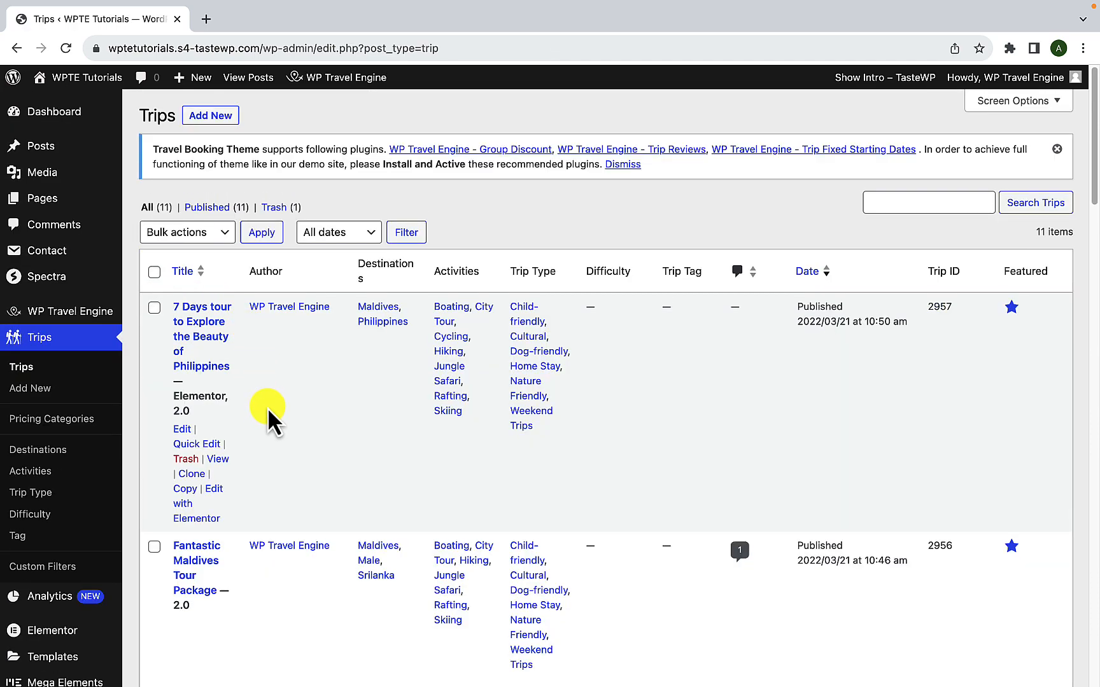
{"action": "scroll", "coordinate": [267, 407], "scroll_direction": "down", "scroll_amount": 20}
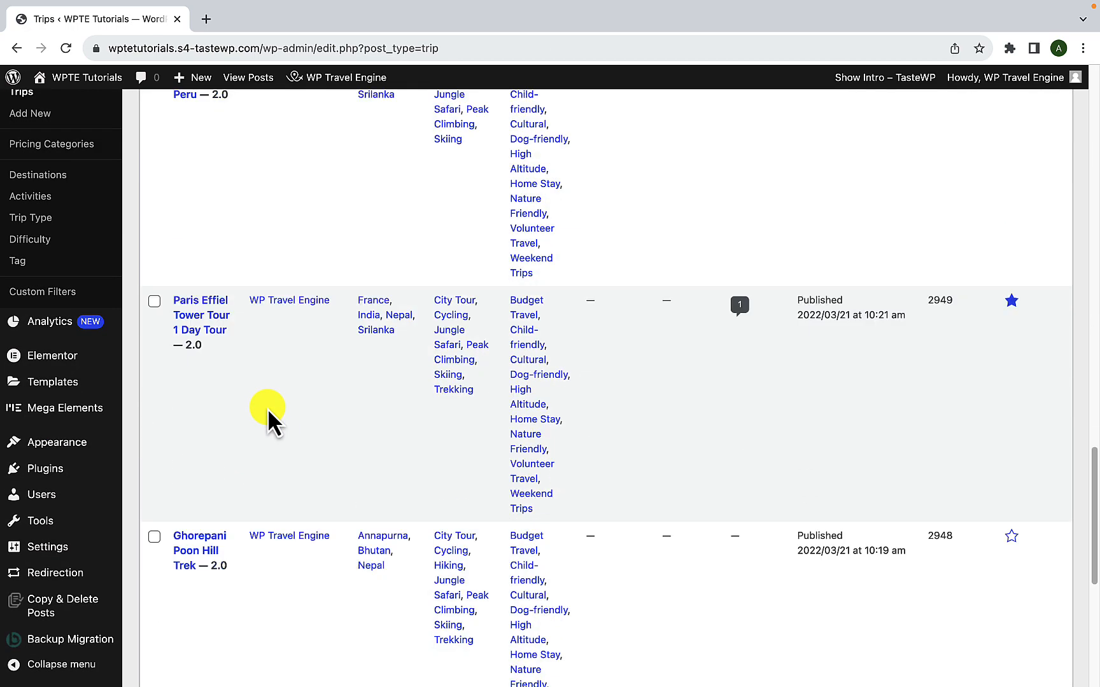
{"action": "scroll", "coordinate": [267, 408], "scroll_direction": "down", "scroll_amount": 7}
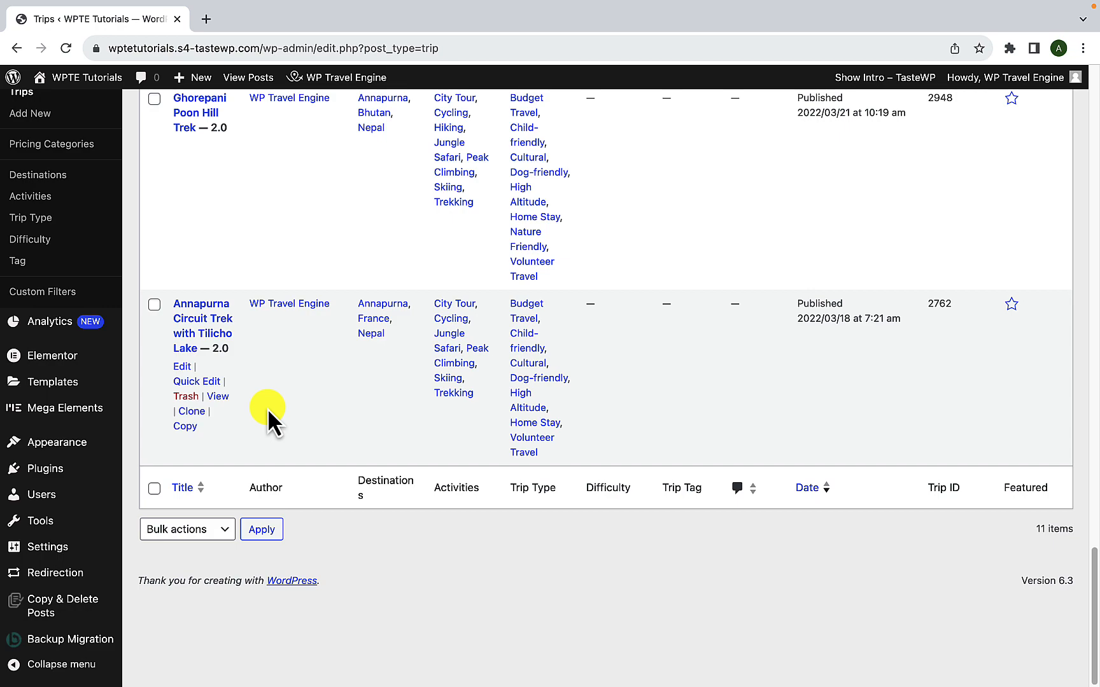
- Open the Lake Boating in Peru trip for editing and launch it in the Elementor editor
{"action": "scroll", "coordinate": [267, 408], "scroll_direction": "up", "scroll_amount": 6}
{"action": "scroll", "coordinate": [266, 409], "scroll_direction": "up", "scroll_amount": 5}
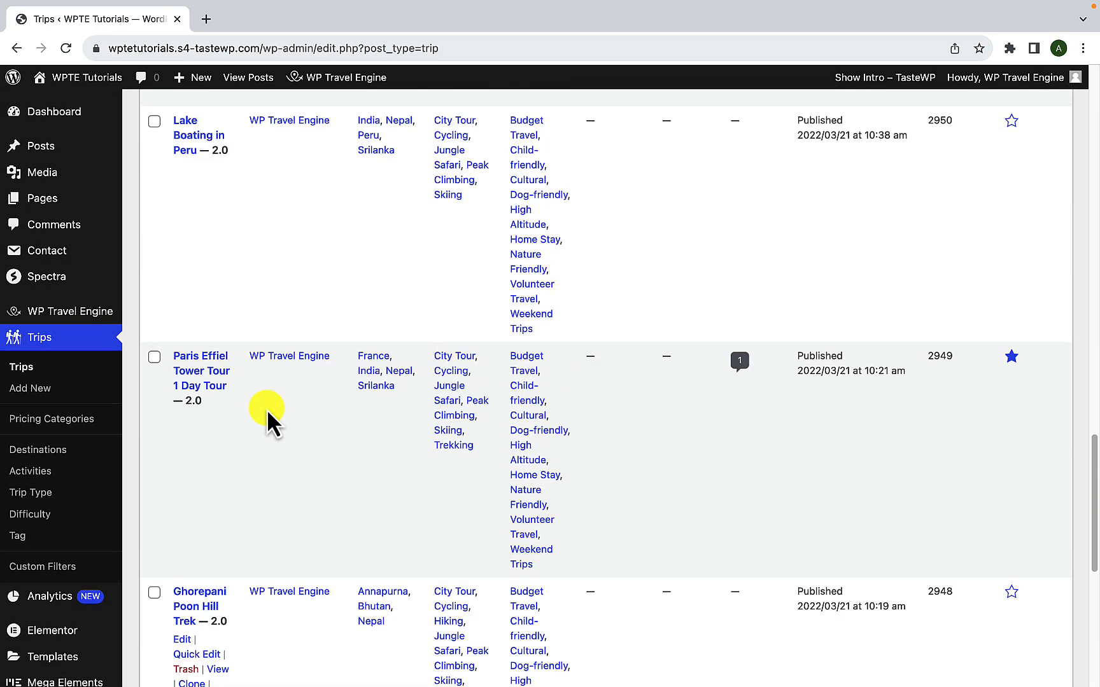
{"action": "scroll", "coordinate": [266, 412], "scroll_direction": "down", "scroll_amount": 3}
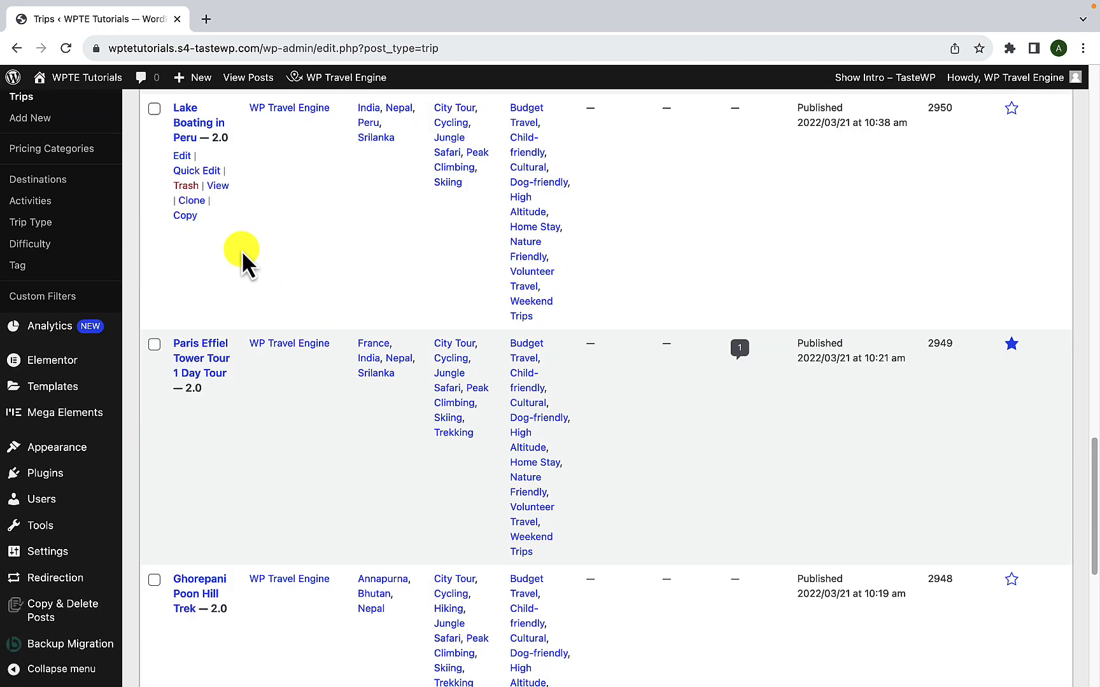
{"action": "left_click", "coordinate": [183, 178]}
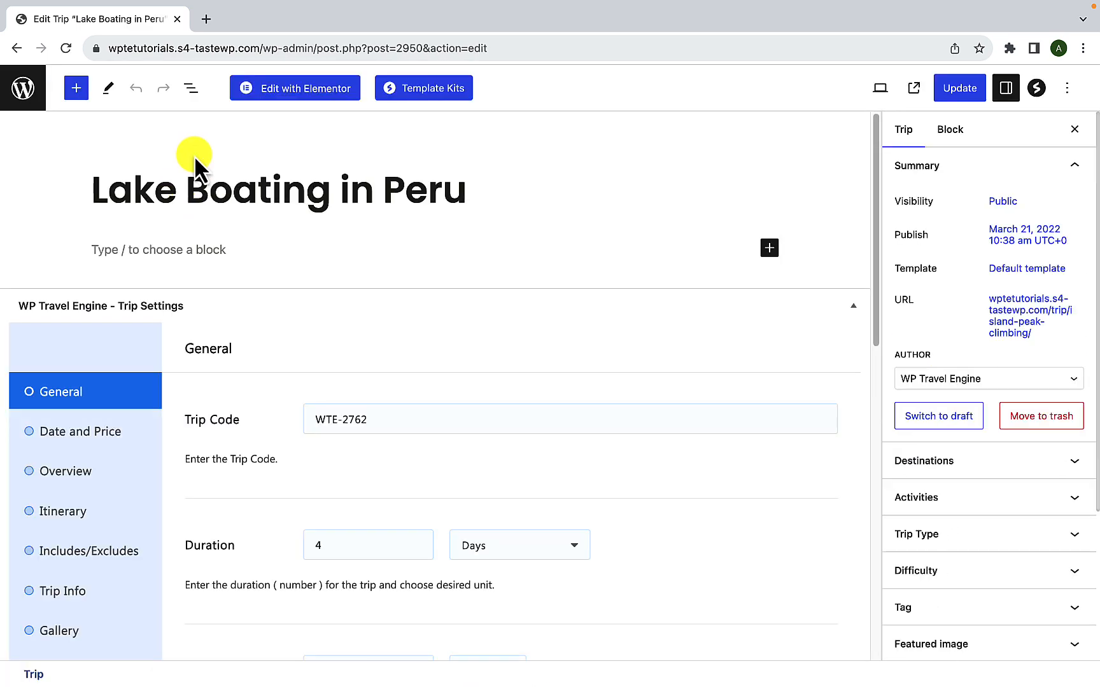
{"action": "left_click", "coordinate": [323, 95]}
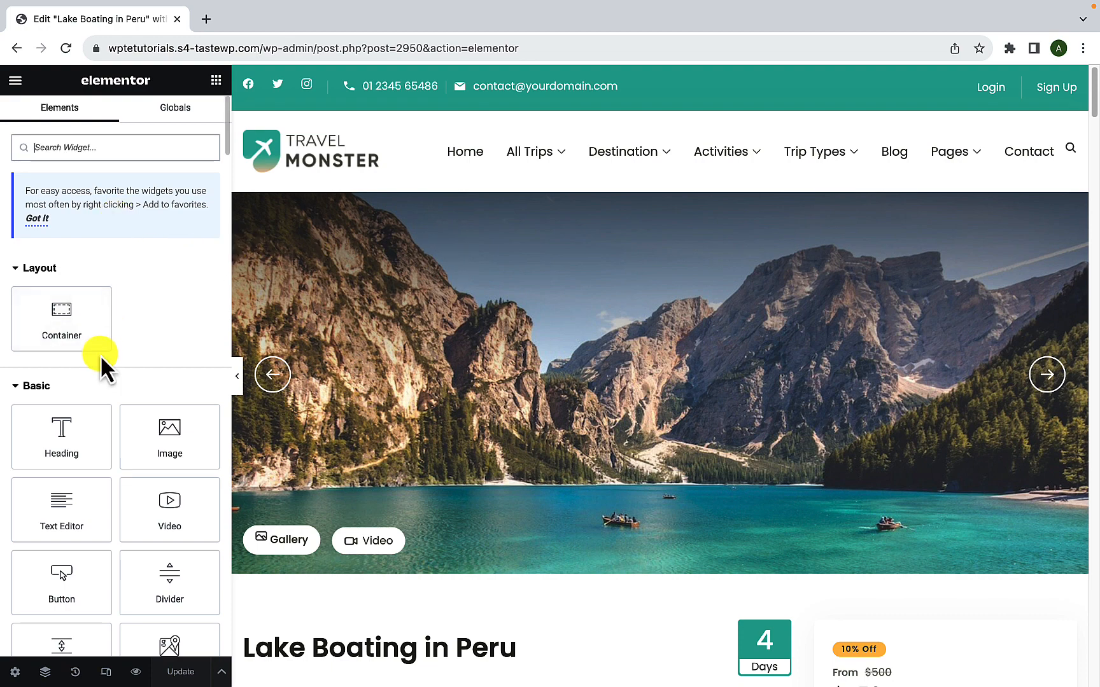
- Set the Lake Boating in Peru trip's page layout to Elementor Full Width in its post settings
{"action": "left_click", "coordinate": [15, 672]}
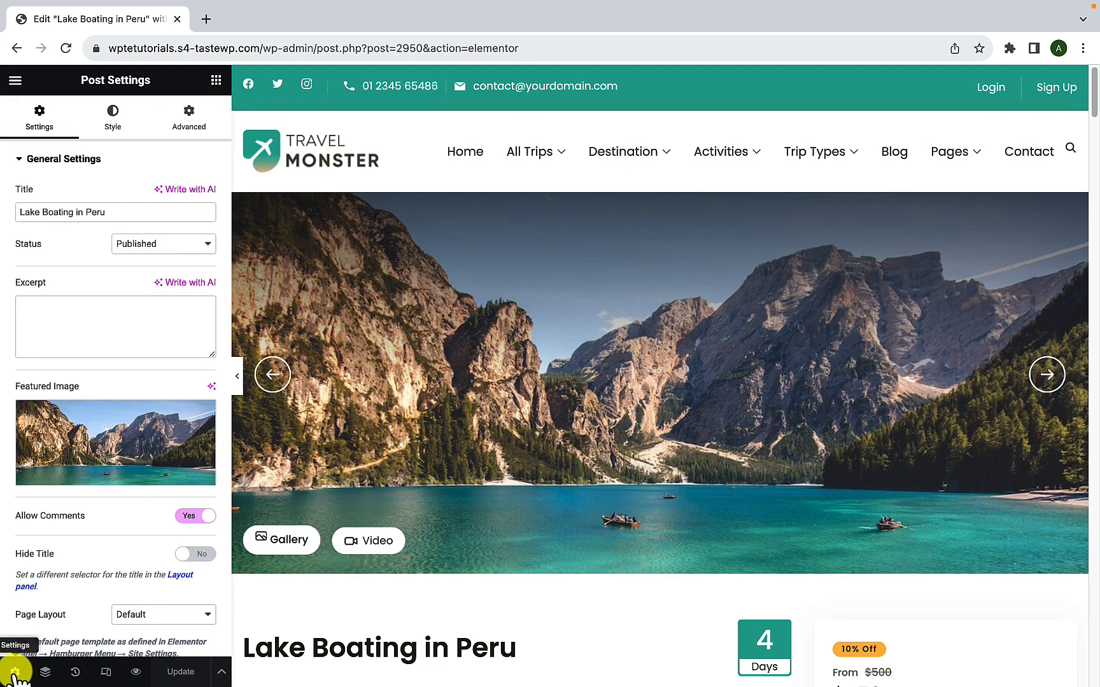
{"action": "scroll", "coordinate": [35, 630], "scroll_direction": "down", "scroll_amount": 1}
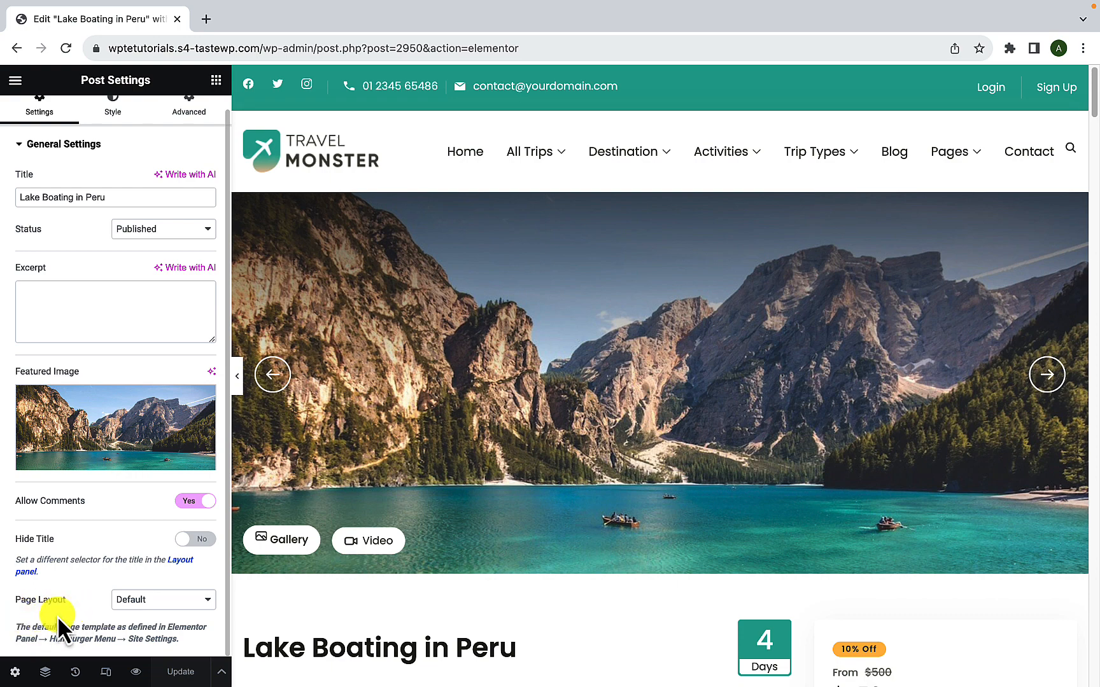
{"action": "left_click", "coordinate": [206, 601]}
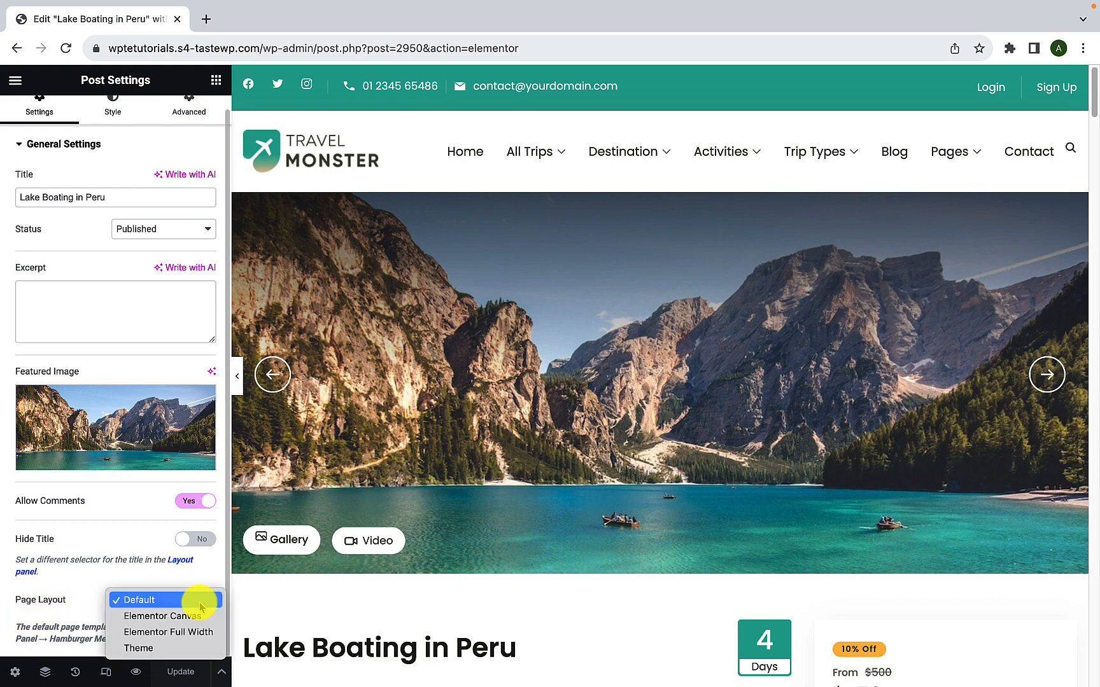
{"action": "left_click", "coordinate": [172, 633]}
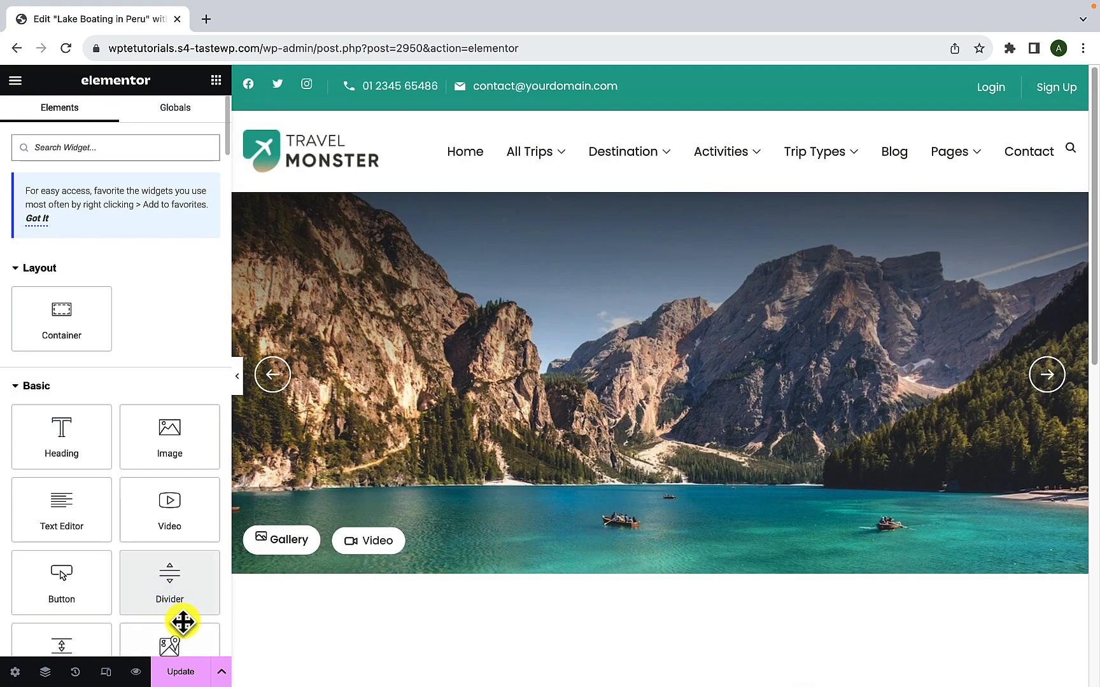
- Look through the WP Travel Engine widget group, from Trips and Destinations to Trip - Cost Excludes and Trip - Highlights
{"action": "scroll", "coordinate": [157, 599], "scroll_direction": "down", "scroll_amount": 20}
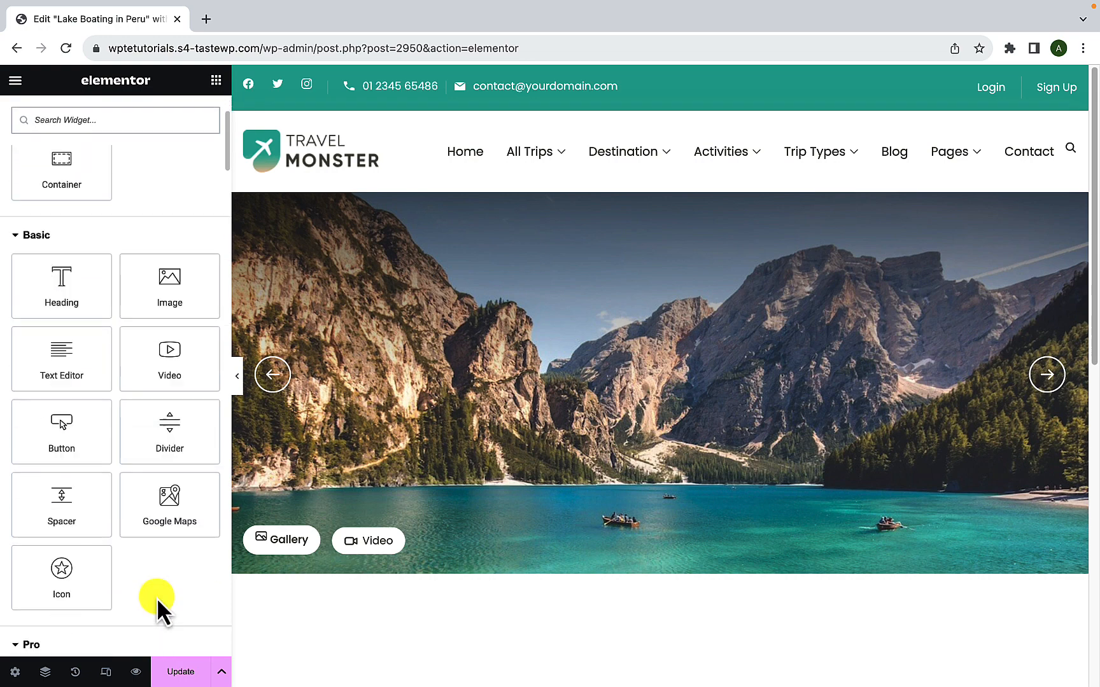
{"action": "scroll", "coordinate": [157, 598], "scroll_direction": "down", "scroll_amount": 15}
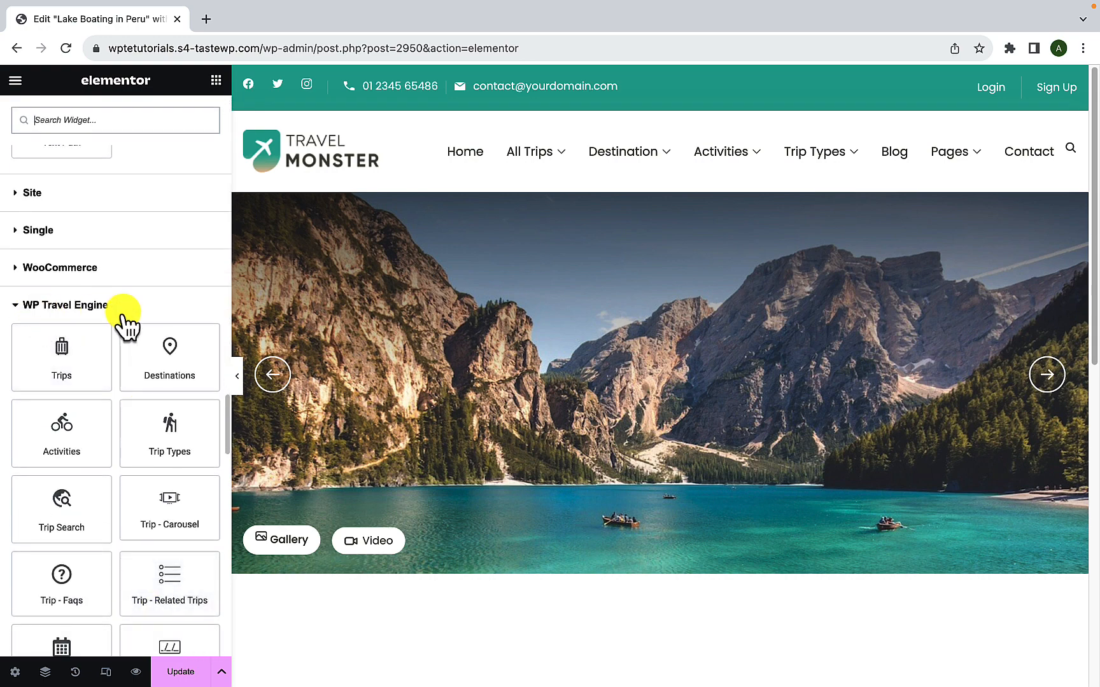
{"action": "scroll", "coordinate": [117, 349], "scroll_direction": "down", "scroll_amount": 2}
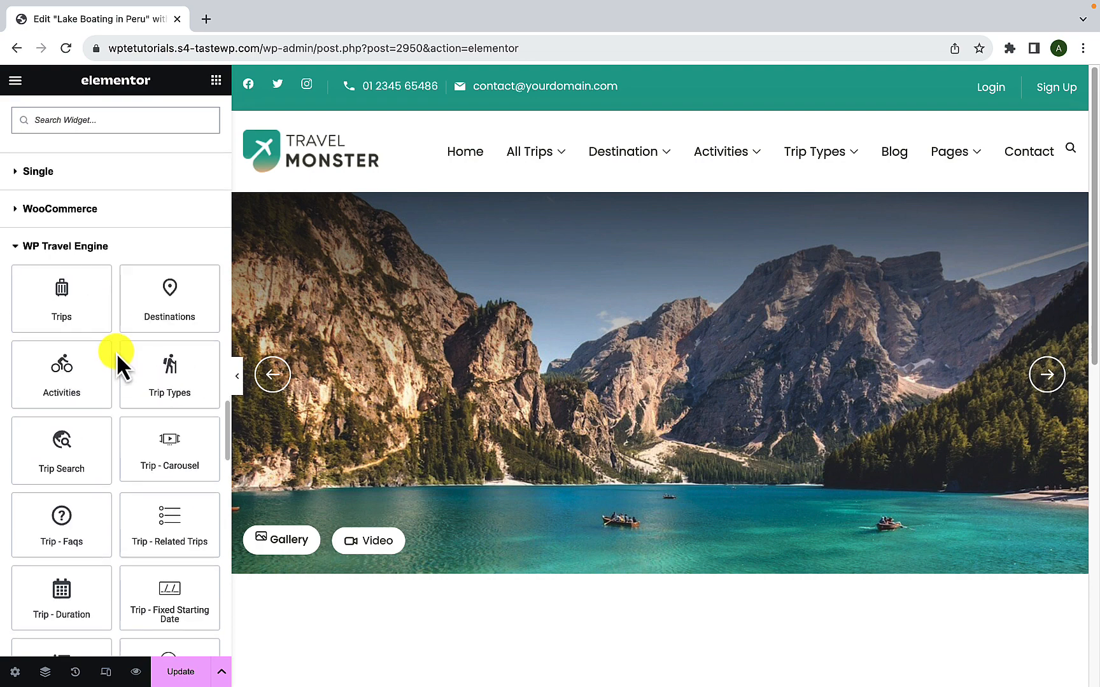
{"action": "scroll", "coordinate": [117, 358], "scroll_direction": "down", "scroll_amount": 5}
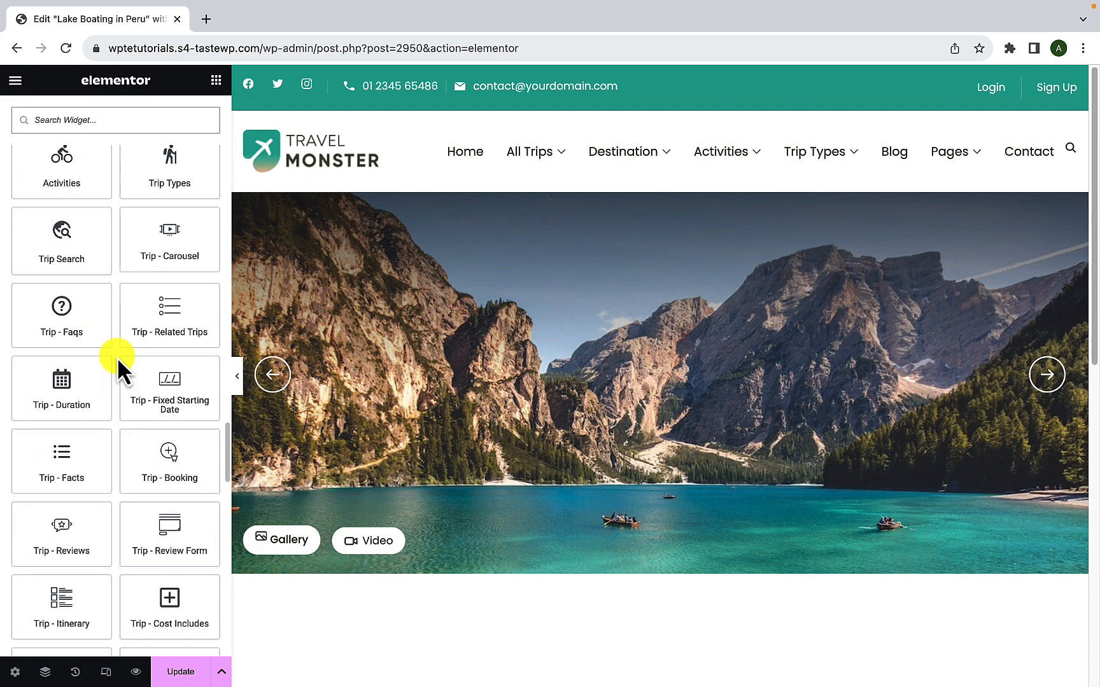
{"action": "scroll", "coordinate": [117, 358], "scroll_direction": "down", "scroll_amount": 3}
{"action": "scroll", "coordinate": [125, 372], "scroll_direction": "down", "scroll_amount": 1}
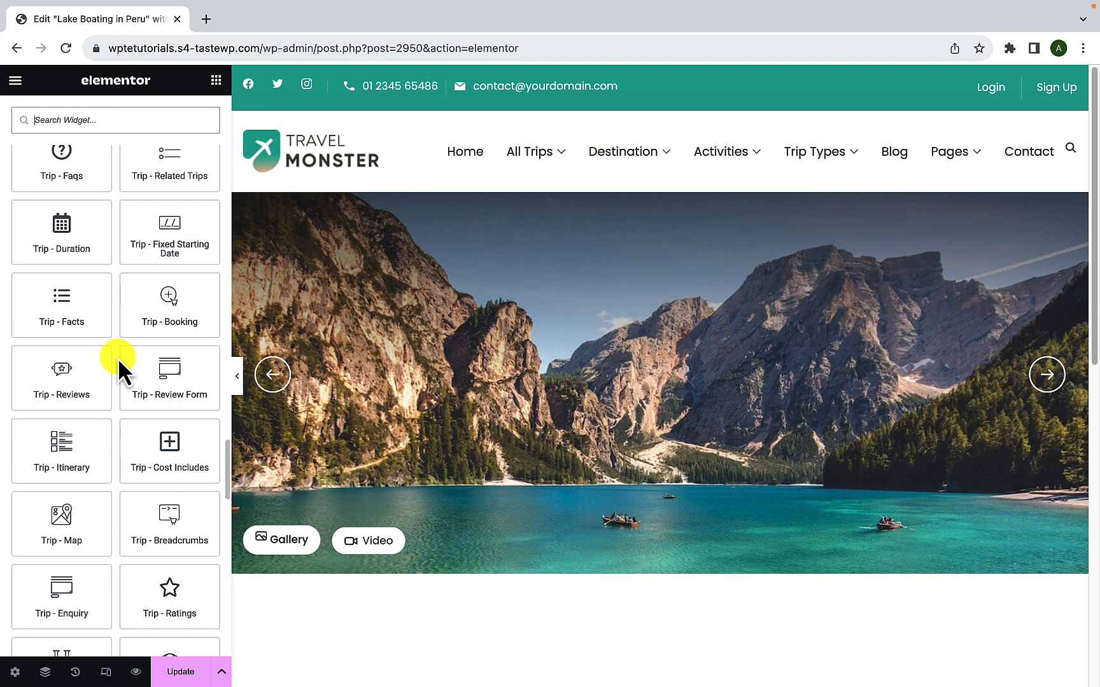
{"action": "scroll", "coordinate": [118, 357], "scroll_direction": "down", "scroll_amount": 2}
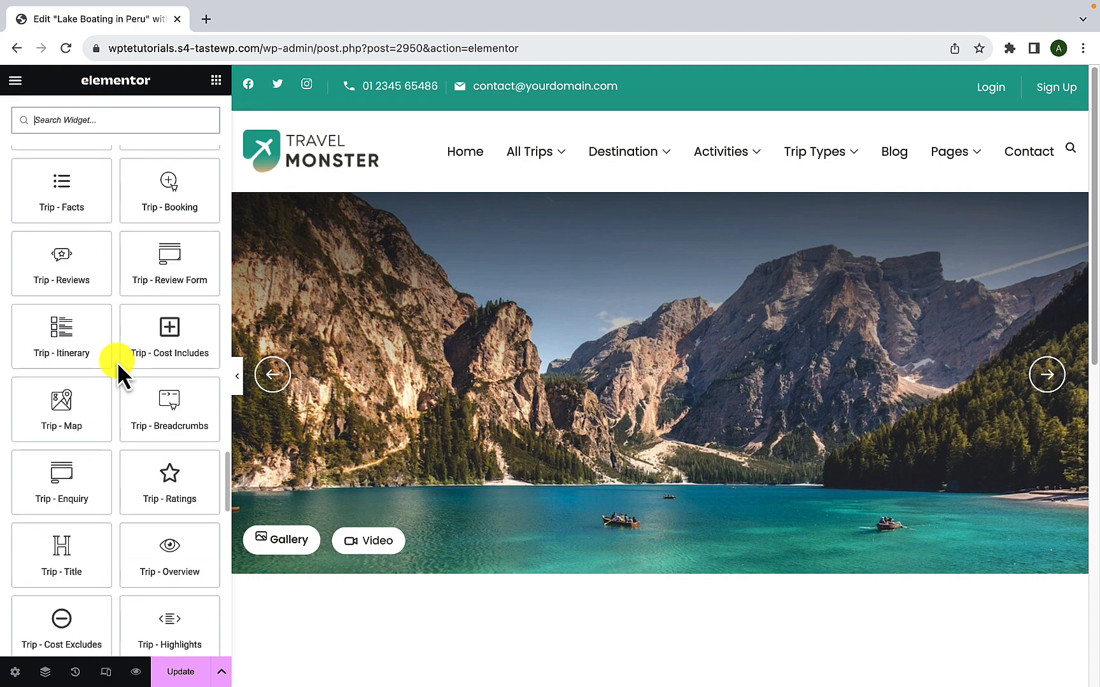
{"action": "scroll", "coordinate": [117, 364], "scroll_direction": "down", "scroll_amount": 1}
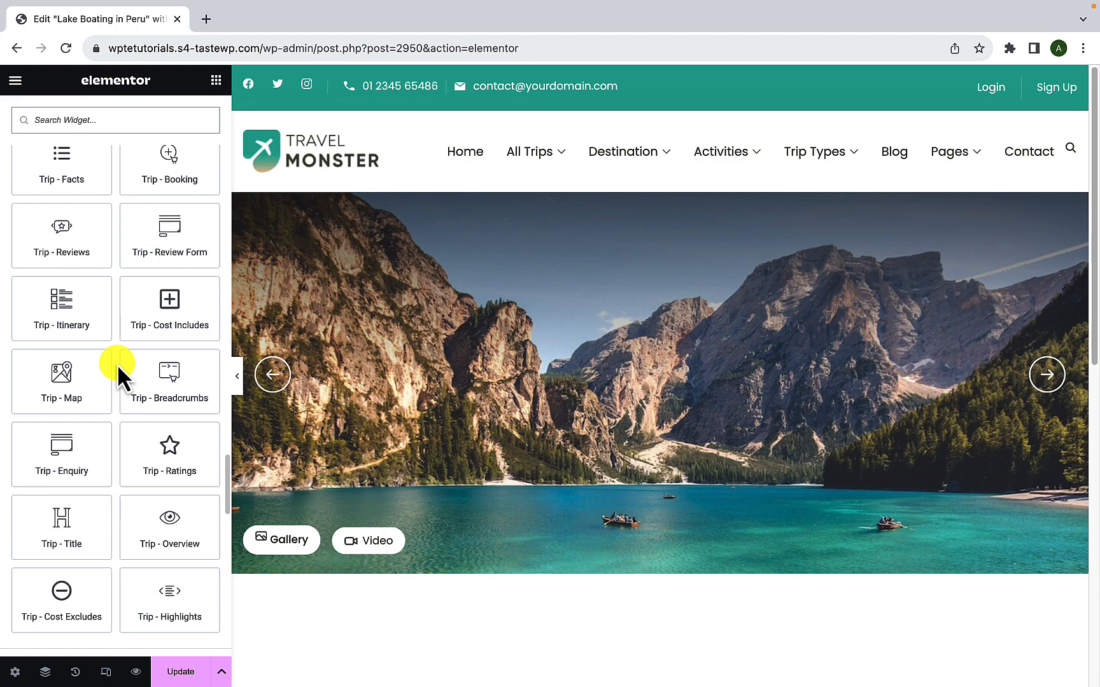
{"action": "scroll", "coordinate": [116, 366], "scroll_direction": "down", "scroll_amount": 1}
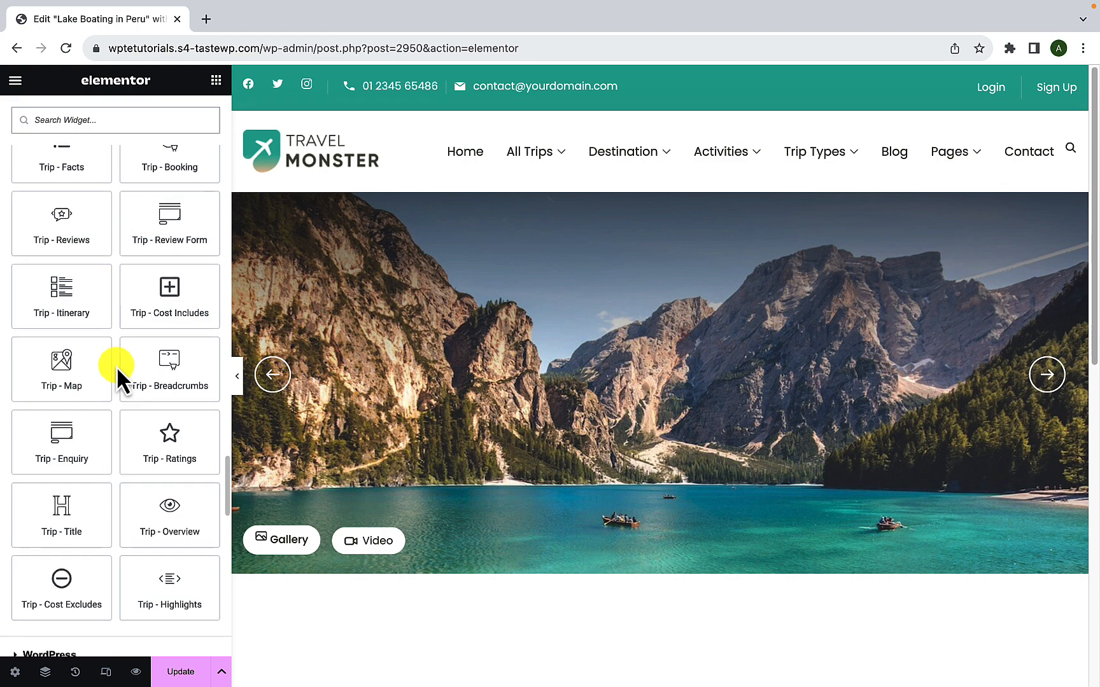
{"action": "scroll", "coordinate": [116, 366], "scroll_direction": "up", "scroll_amount": 1}
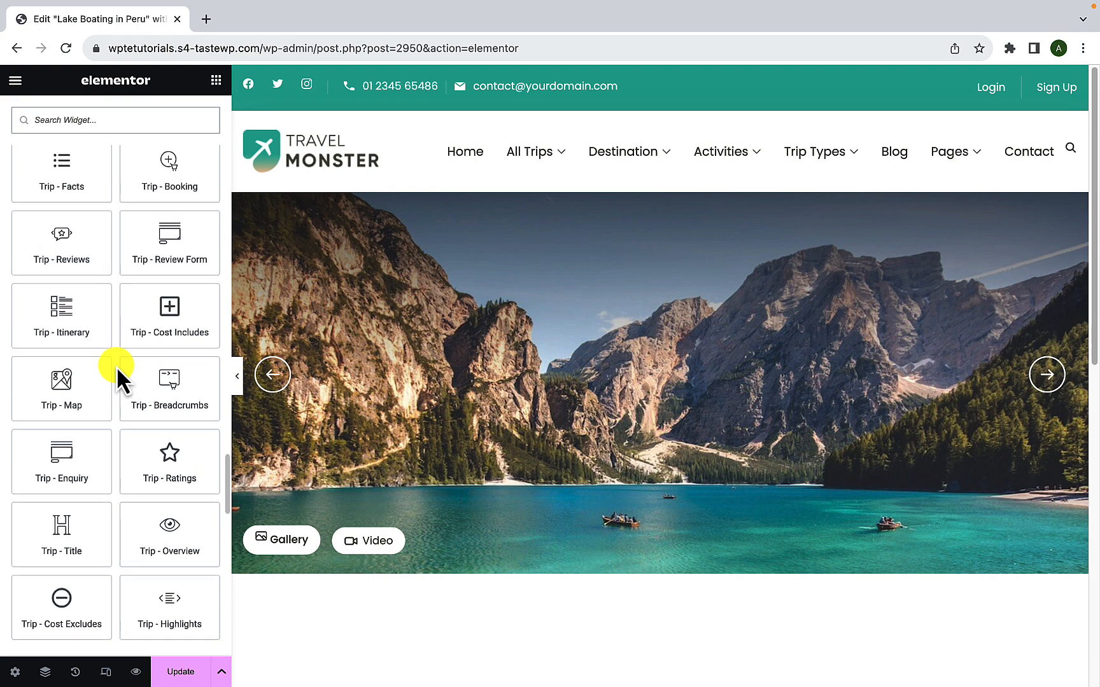
{"action": "scroll", "coordinate": [117, 366], "scroll_direction": "up", "scroll_amount": 2}
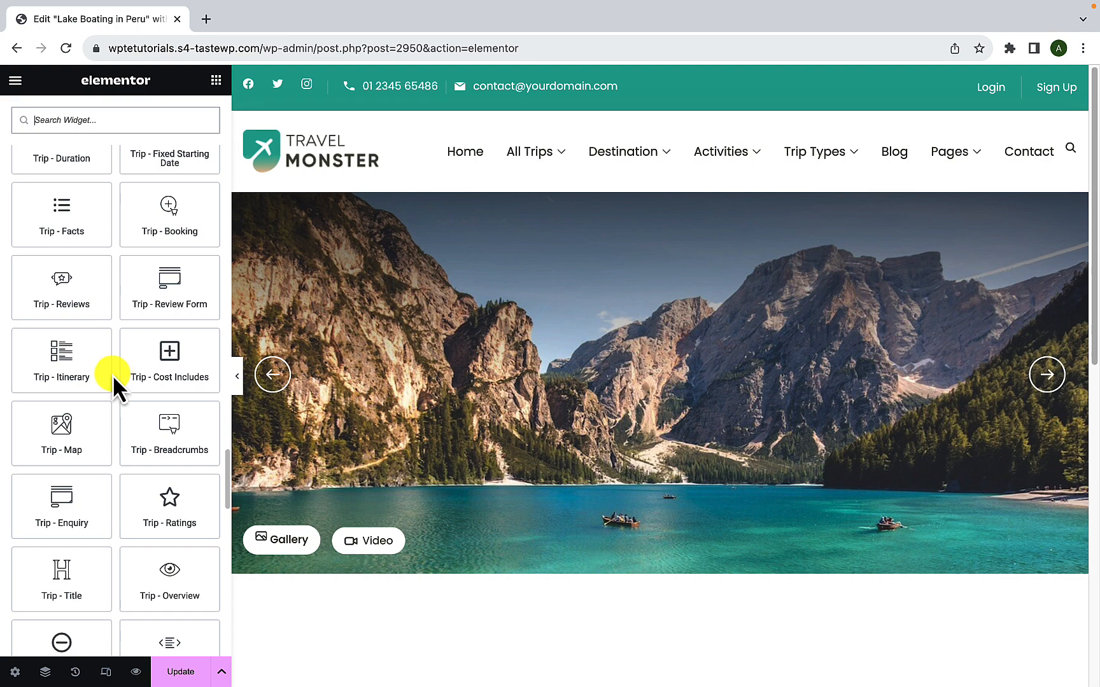
{"action": "scroll", "coordinate": [113, 375], "scroll_direction": "up", "scroll_amount": 4}
{"action": "scroll", "coordinate": [113, 375], "scroll_direction": "up", "scroll_amount": 6}
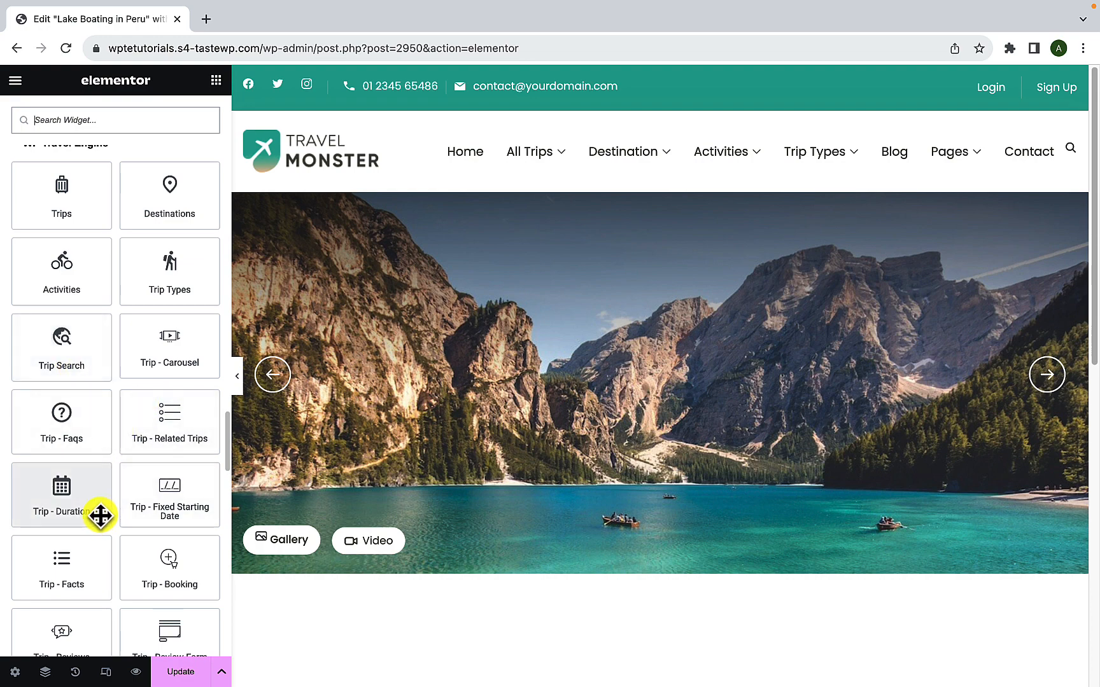
{"action": "scroll", "coordinate": [100, 515], "scroll_direction": "down", "scroll_amount": 1}
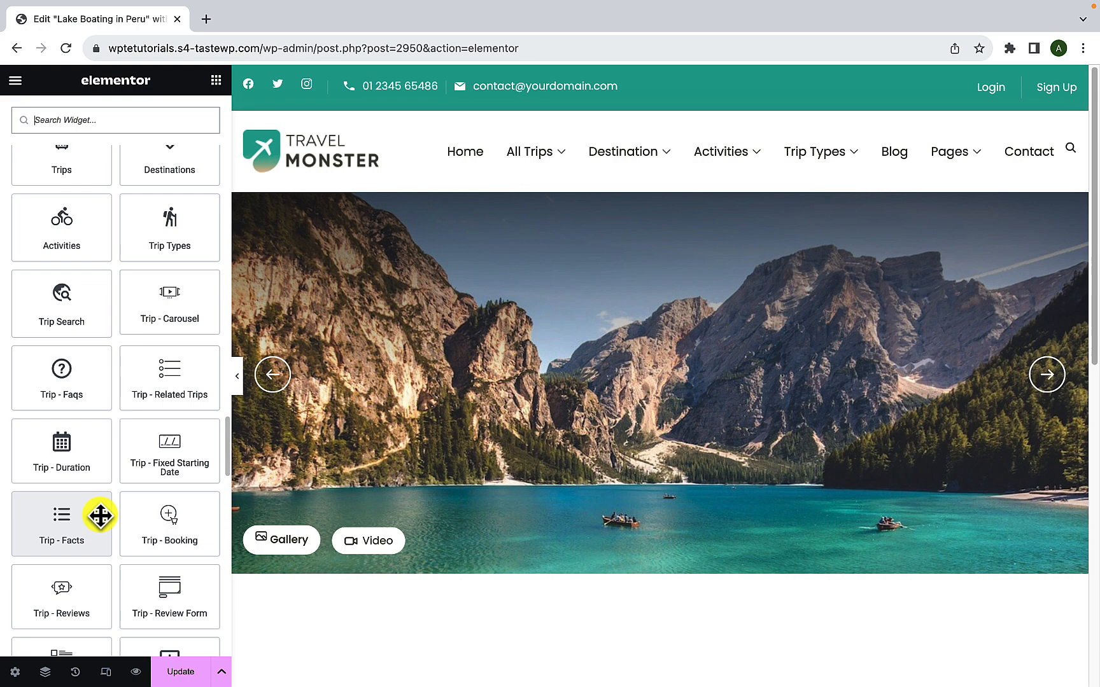
{"action": "scroll", "coordinate": [100, 515], "scroll_direction": "up", "scroll_amount": 1}
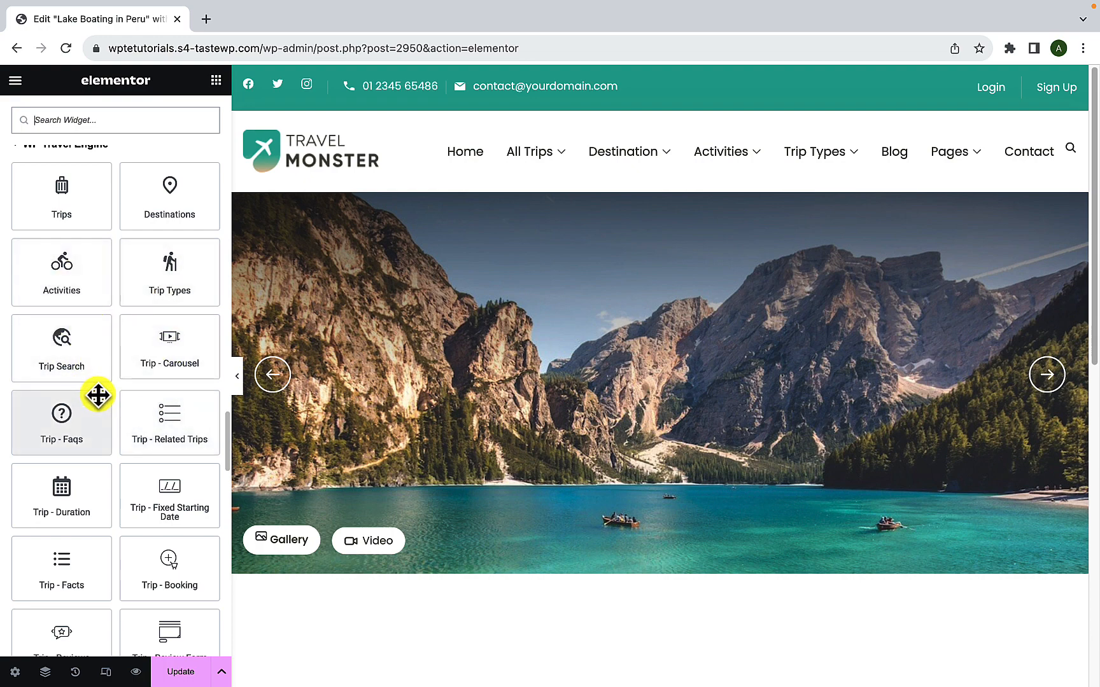
- Look at the page's empty widget area below the banner and review the available WP Travel Engine trip widgets again
{"action": "scroll", "coordinate": [570, 586], "scroll_direction": "down", "scroll_amount": 5}
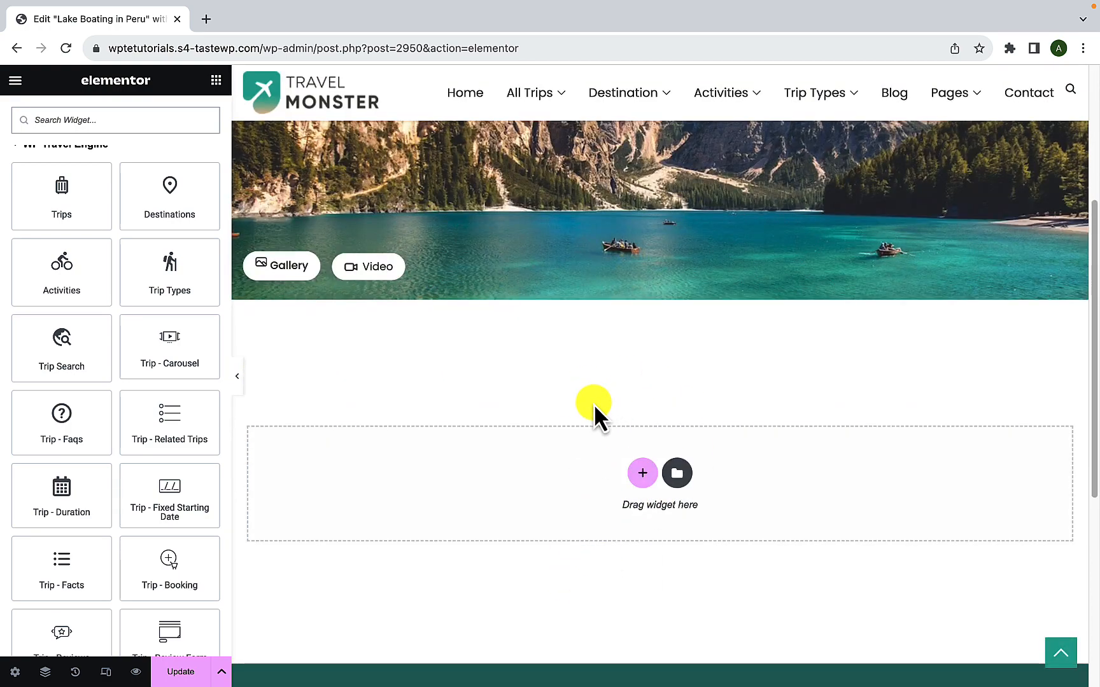
{"action": "scroll", "coordinate": [117, 429], "scroll_direction": "down", "scroll_amount": 1}
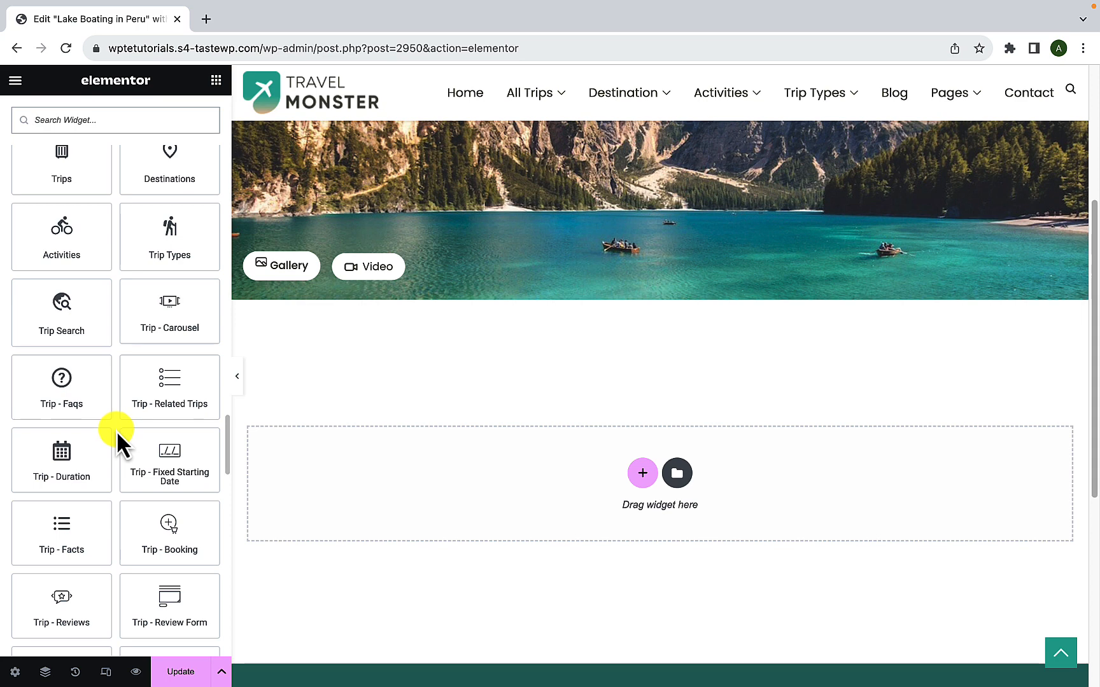
{"action": "scroll", "coordinate": [118, 431], "scroll_direction": "up", "scroll_amount": 2}
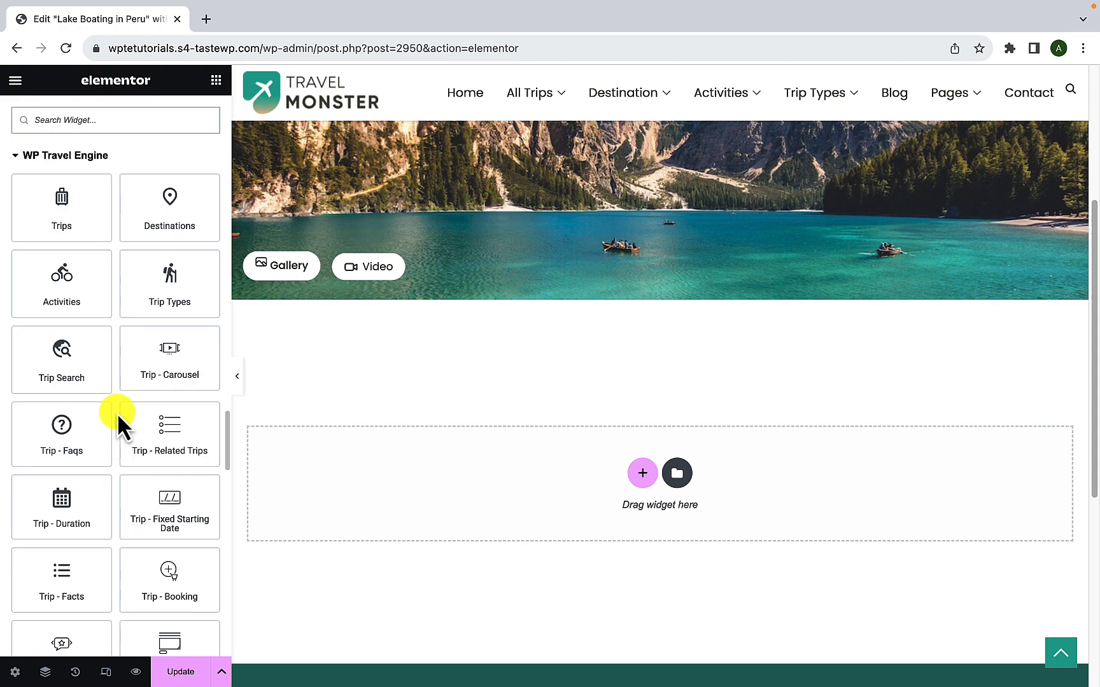
{"action": "scroll", "coordinate": [117, 413], "scroll_direction": "down", "scroll_amount": 8}
{"action": "scroll", "coordinate": [118, 411], "scroll_direction": "down", "scroll_amount": 5}
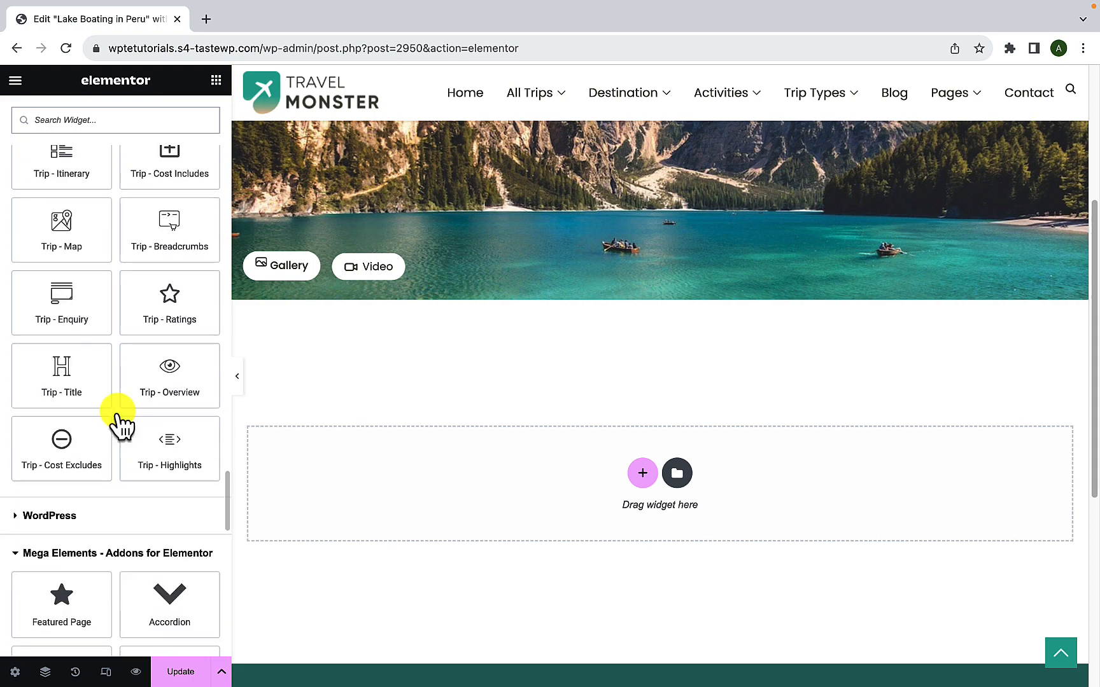
{"action": "scroll", "coordinate": [118, 413], "scroll_direction": "up", "scroll_amount": 9}
{"action": "scroll", "coordinate": [117, 413], "scroll_direction": "up", "scroll_amount": 1}
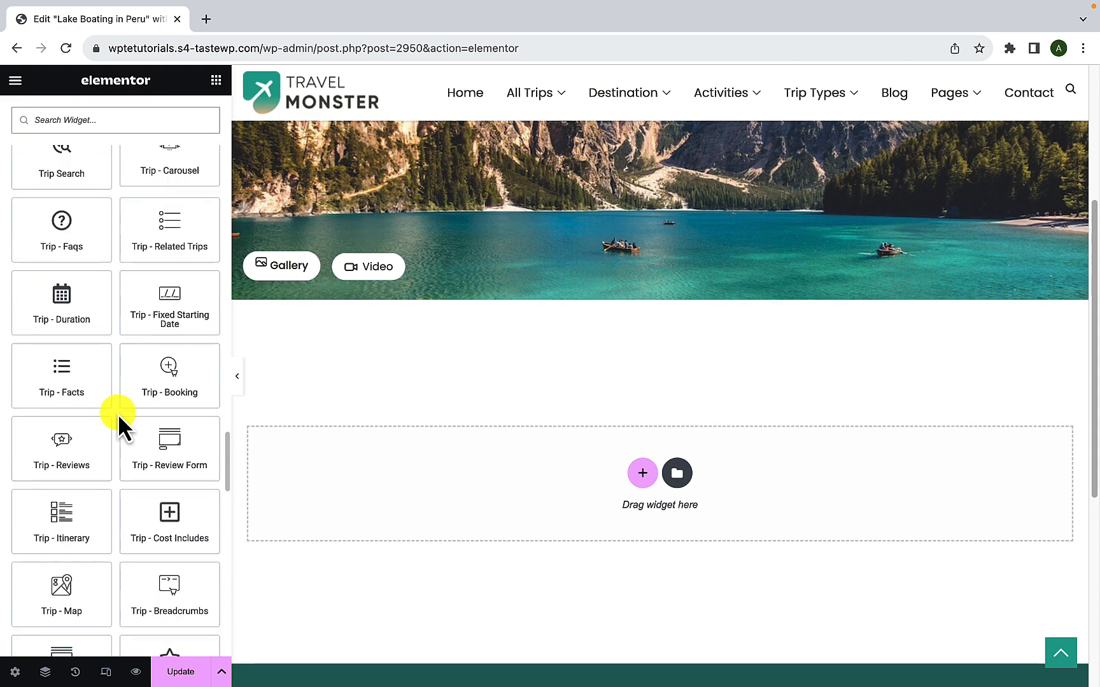
{"action": "scroll", "coordinate": [118, 413], "scroll_direction": "down", "scroll_amount": 3}
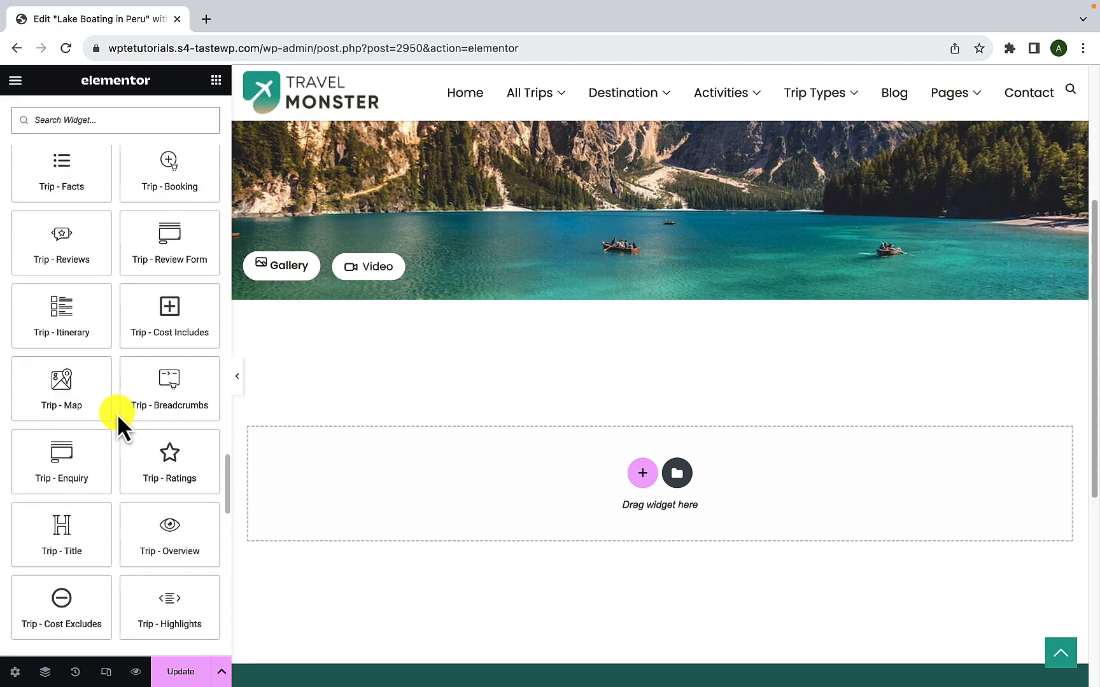
{"action": "scroll", "coordinate": [117, 413], "scroll_direction": "down", "scroll_amount": 4}
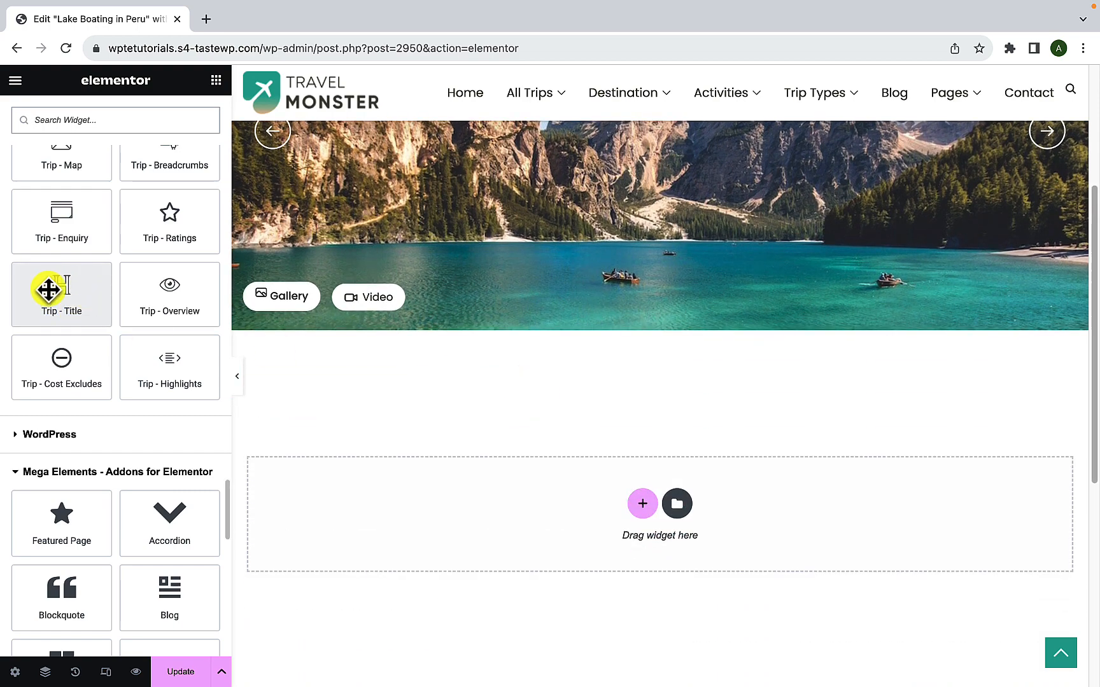
- Search the widgets for "TITLE", examine the matches and clear the search
{"action": "left_click", "coordinate": [101, 120]}
{"action": "type", "text": "T"}
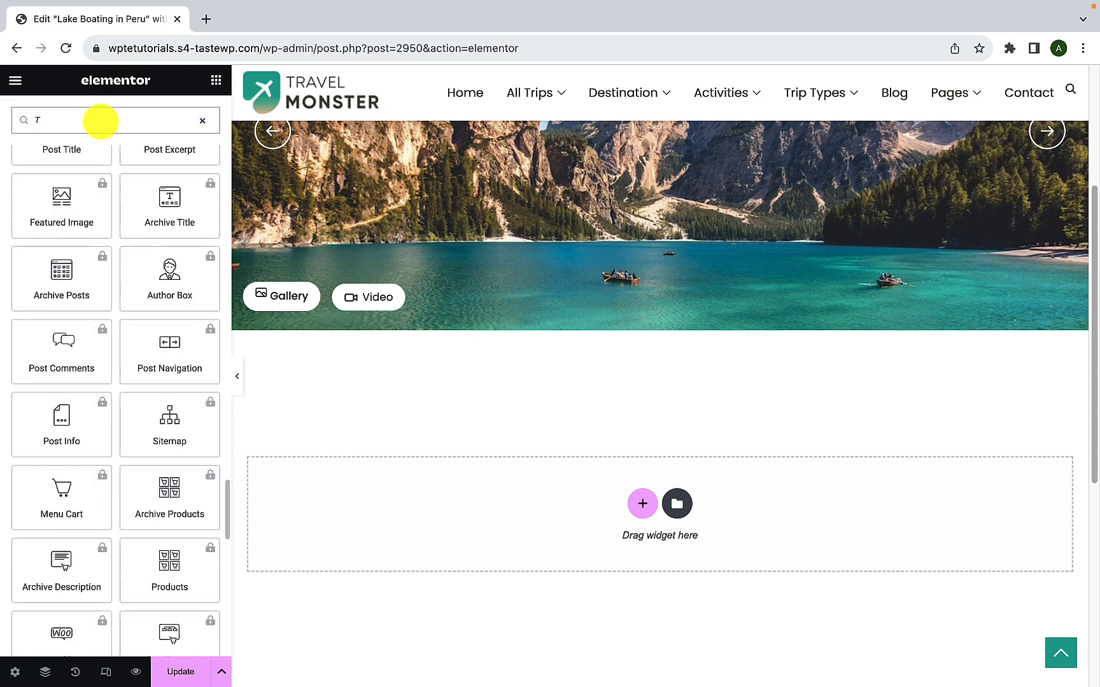
{"action": "type", "text": "ITLE"}
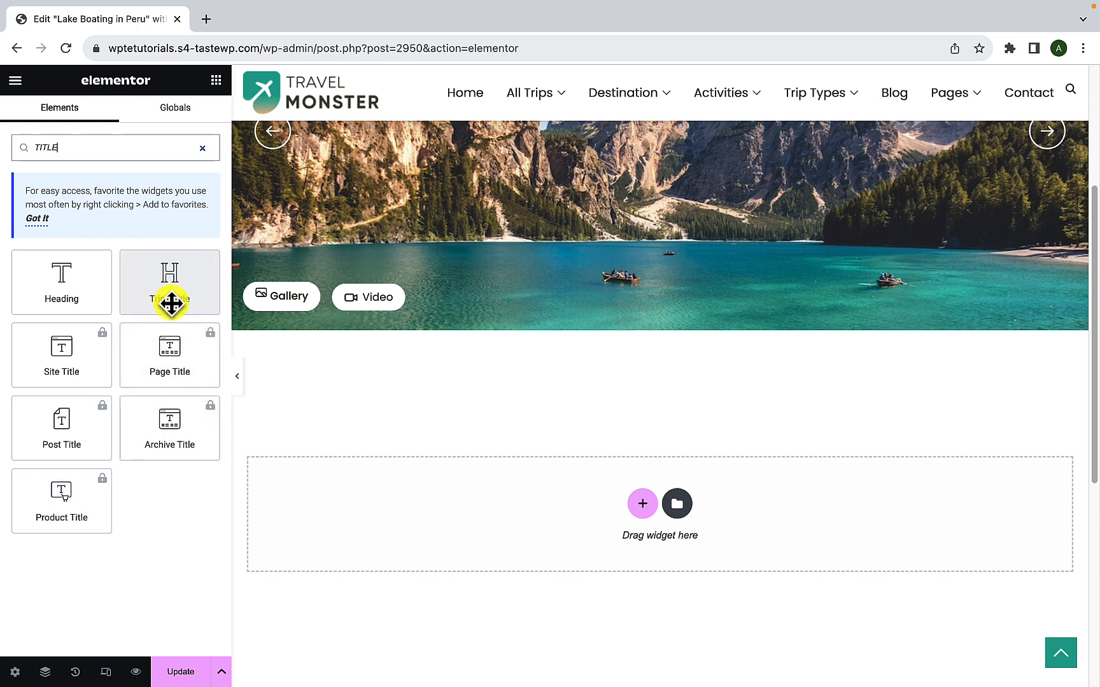
{"action": "left_click", "coordinate": [202, 149]}
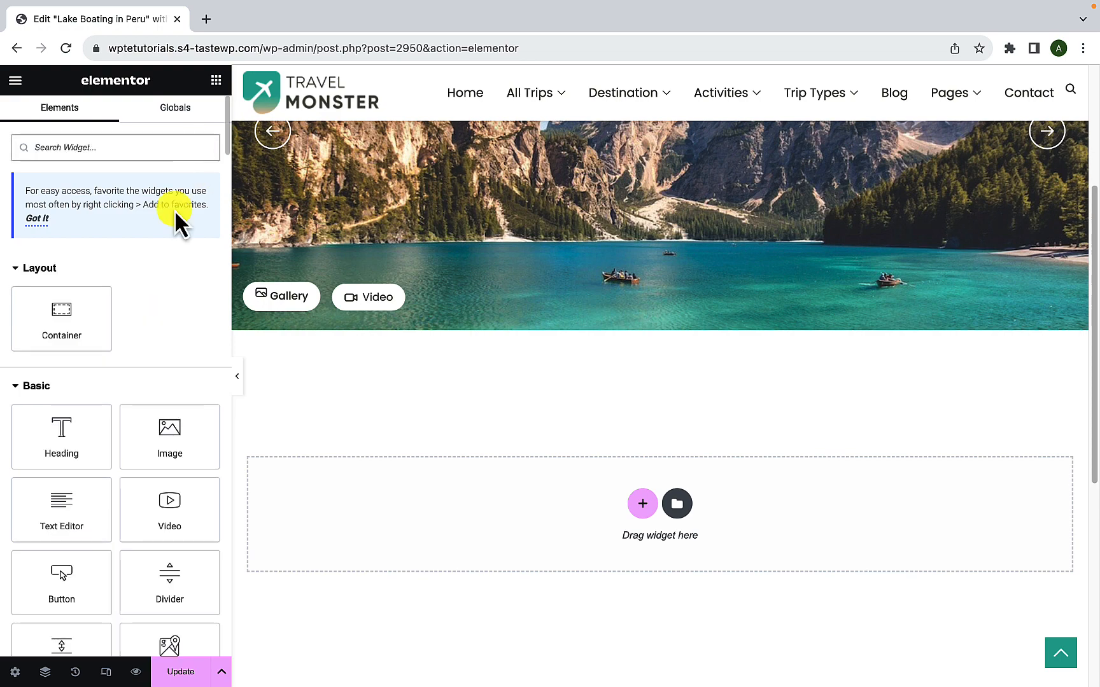
- Add the WP Travel Engine Trip - Title widget to the empty widget area below the banner
{"action": "scroll", "coordinate": [163, 420], "scroll_direction": "down", "scroll_amount": 20}
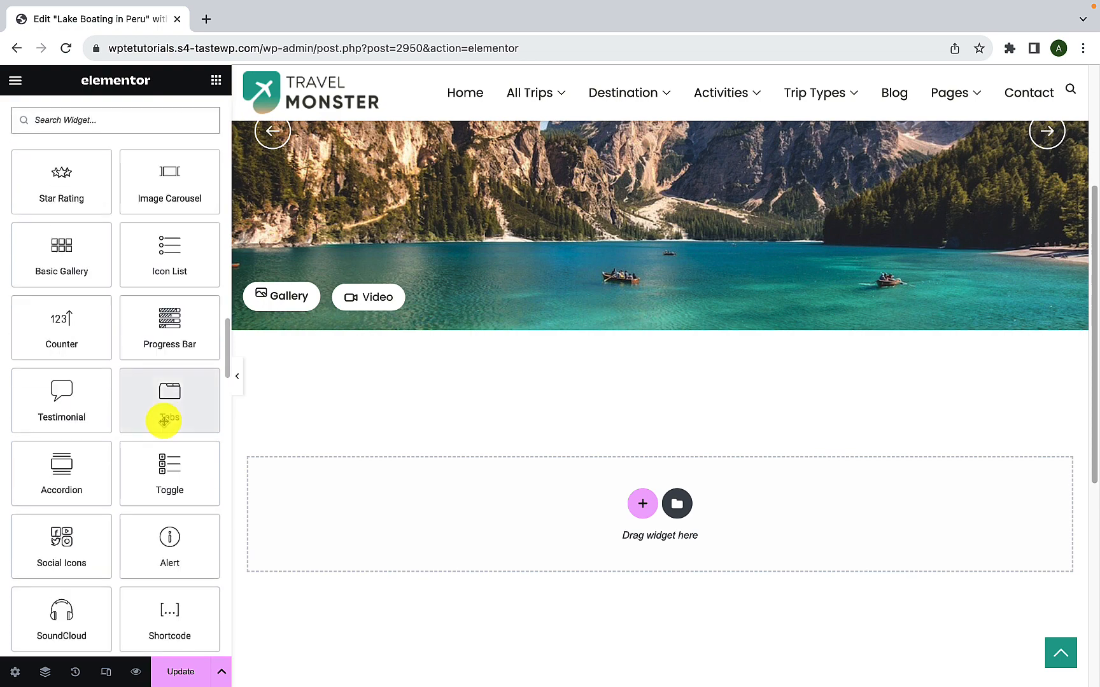
{"action": "scroll", "coordinate": [163, 420], "scroll_direction": "down", "scroll_amount": 8}
{"action": "scroll", "coordinate": [163, 422], "scroll_direction": "down", "scroll_amount": 6}
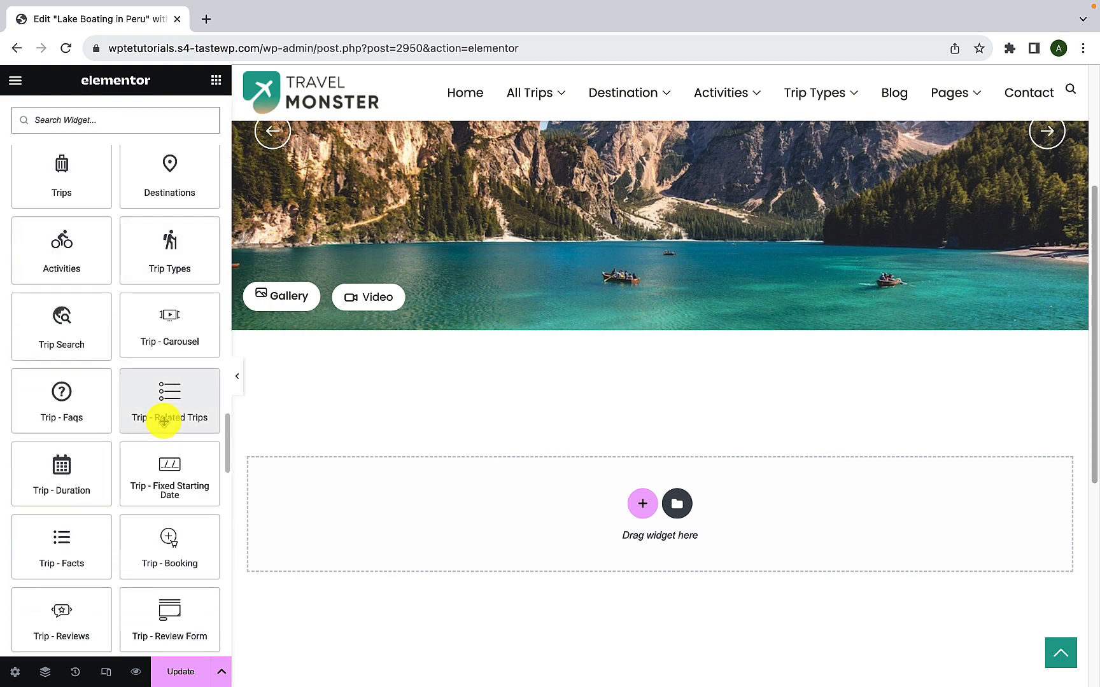
{"action": "scroll", "coordinate": [163, 421], "scroll_direction": "down", "scroll_amount": 4}
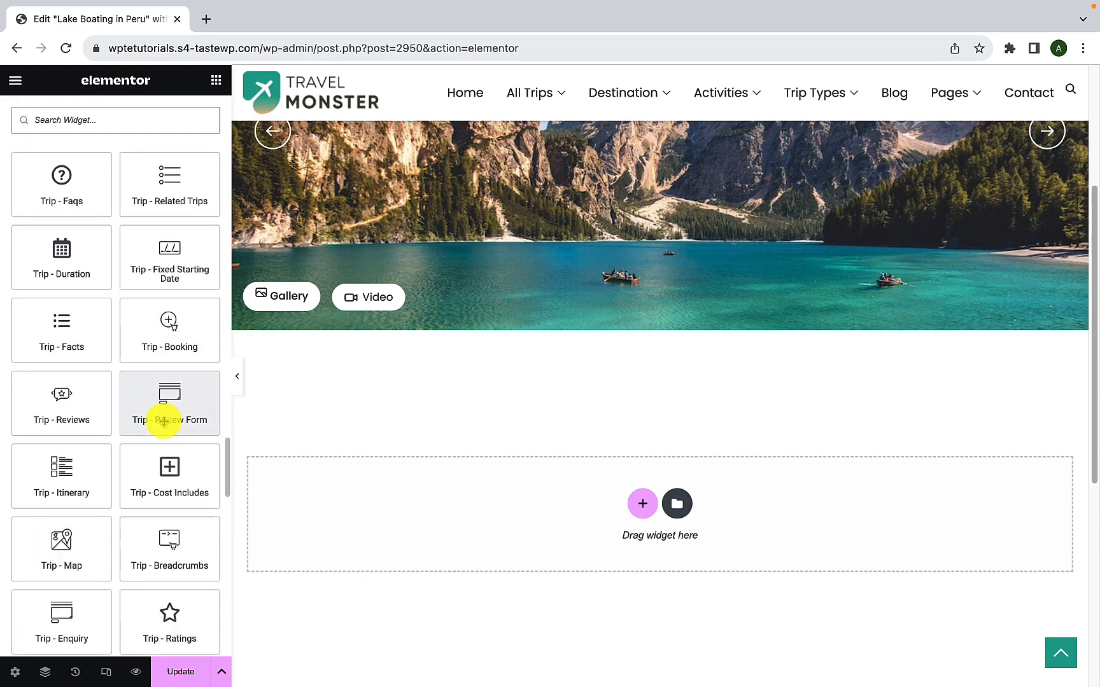
{"action": "scroll", "coordinate": [164, 421], "scroll_direction": "down", "scroll_amount": 4}
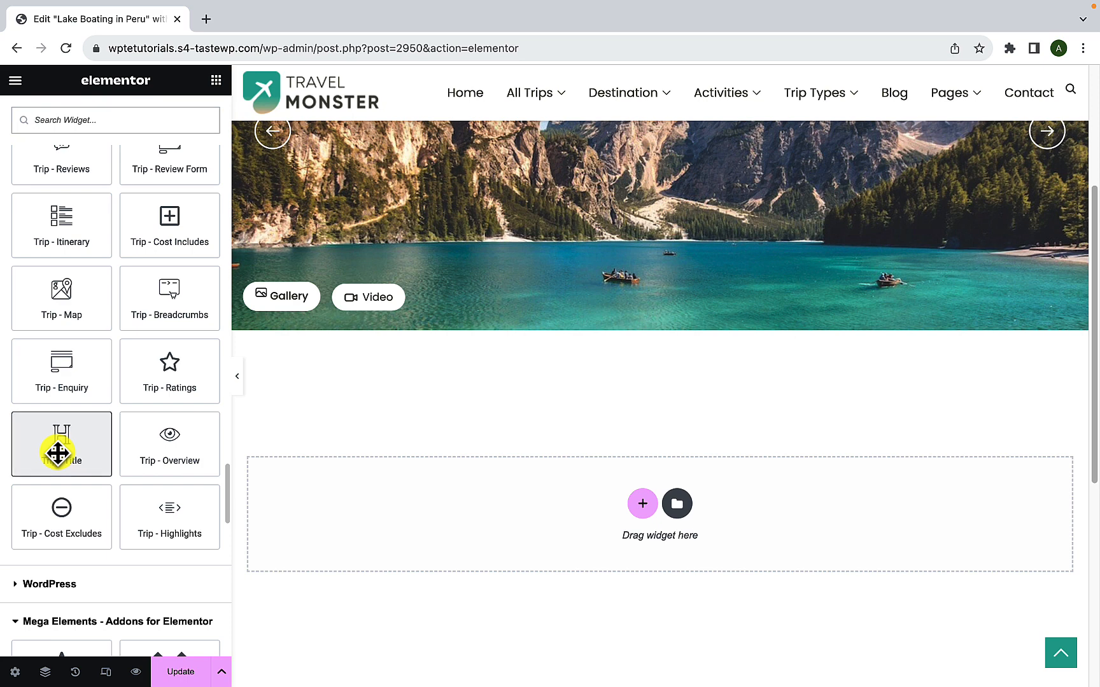
{"action": "left_click_drag", "start_coordinate": [58, 453], "coordinate": [618, 503]}
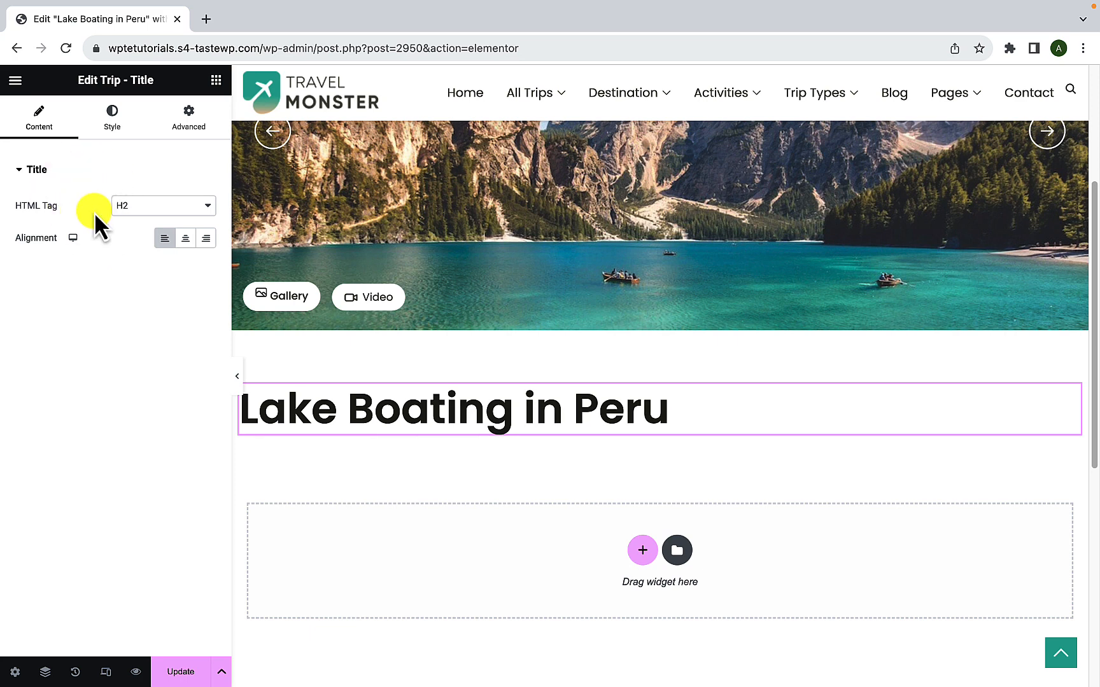
- Examine the page structure in the Navigator, inspecting the Container and its Trip - Title element, and close the Navigator
{"action": "left_click", "coordinate": [44, 673]}
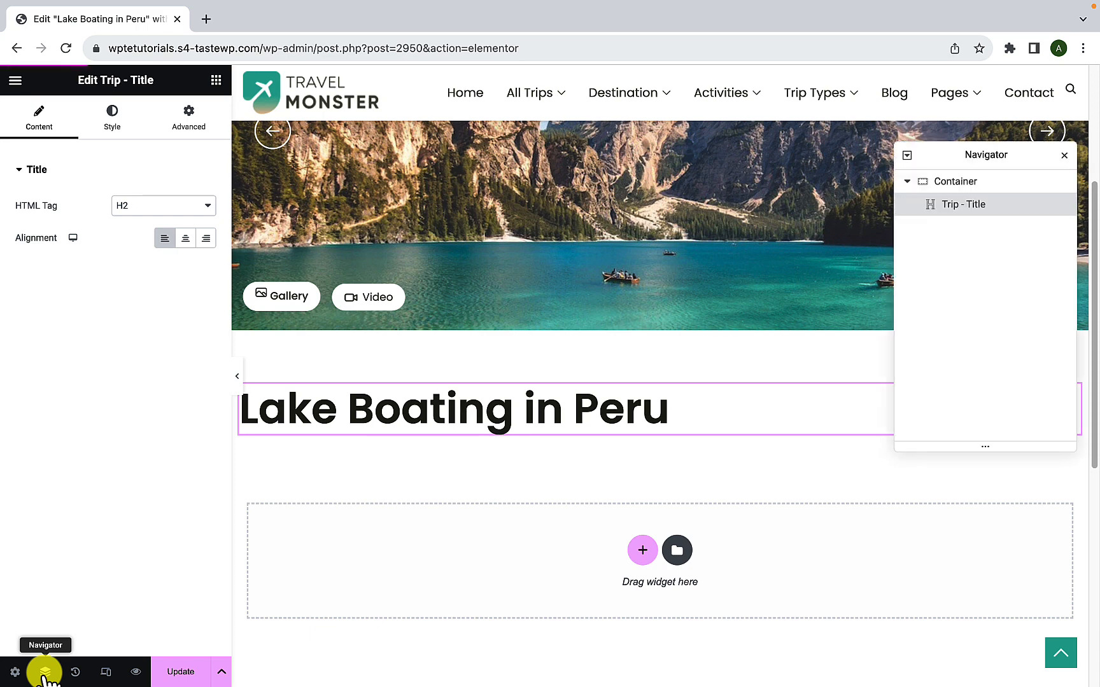
{"action": "left_click", "coordinate": [986, 190]}
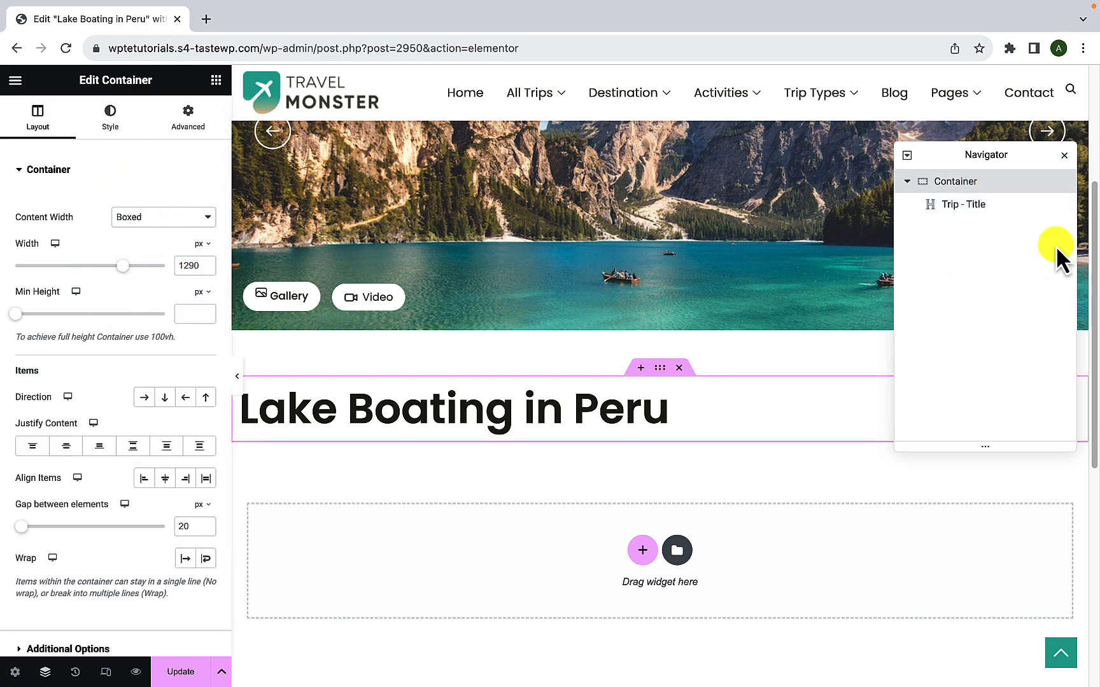
{"action": "left_click", "coordinate": [1011, 208]}
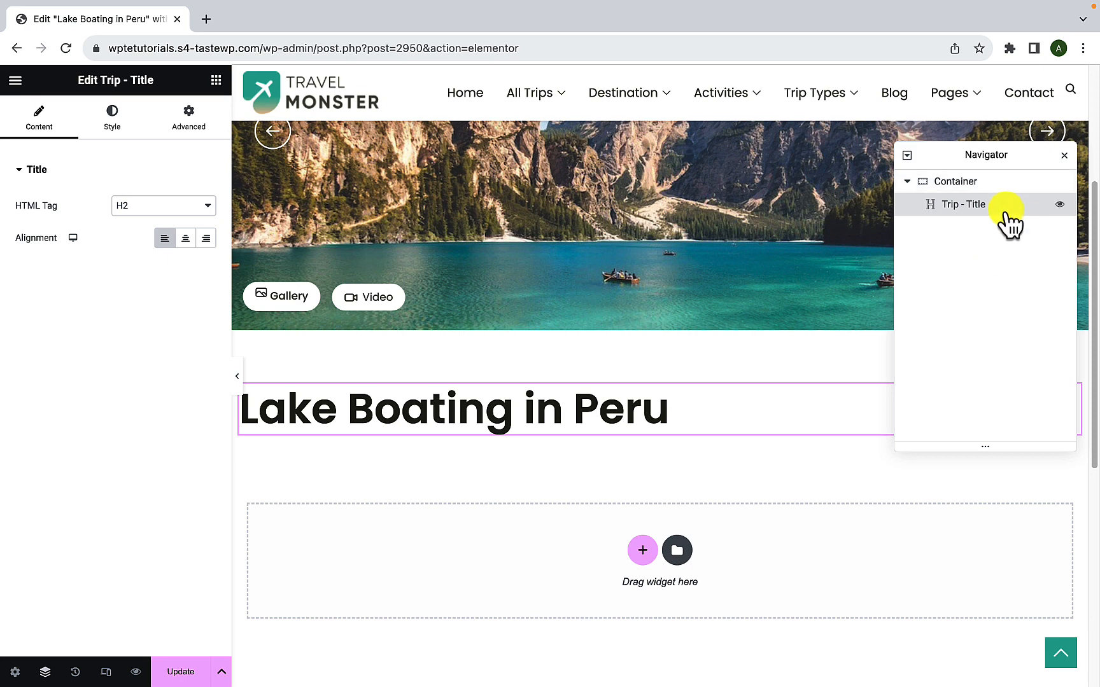
{"action": "left_click", "coordinate": [1064, 157]}
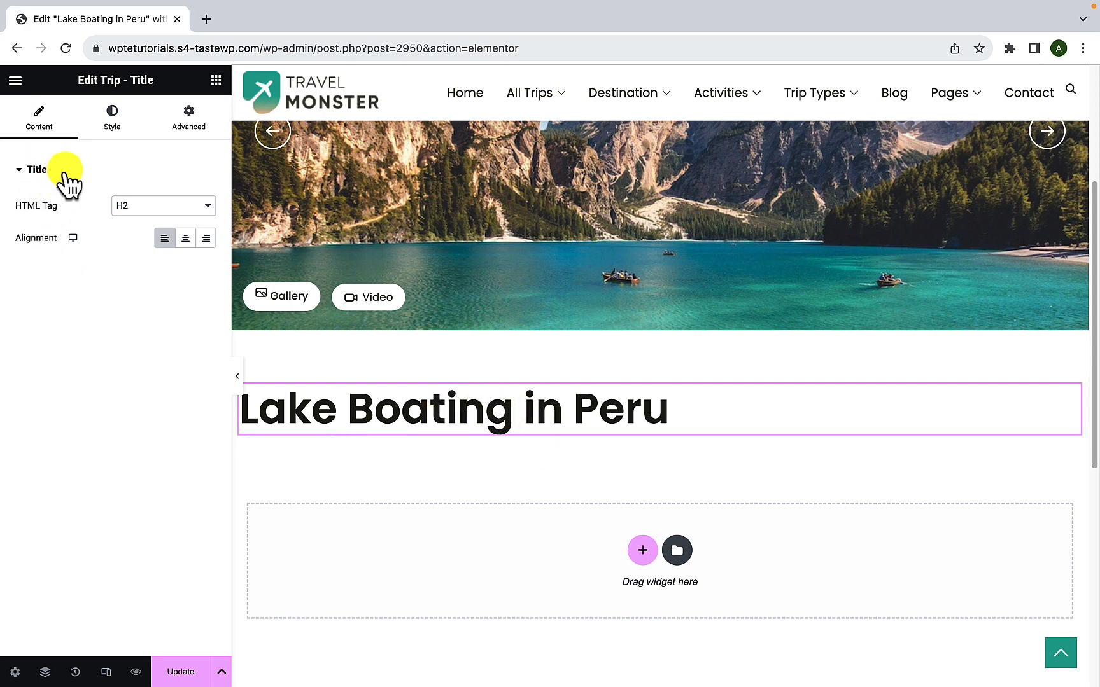
- Try center and right alignment and the H3 HTML tag on the trip title, restoring left alignment and H2
{"action": "left_click", "coordinate": [185, 240]}
{"action": "left_click", "coordinate": [206, 239]}
{"action": "left_click", "coordinate": [165, 239]}
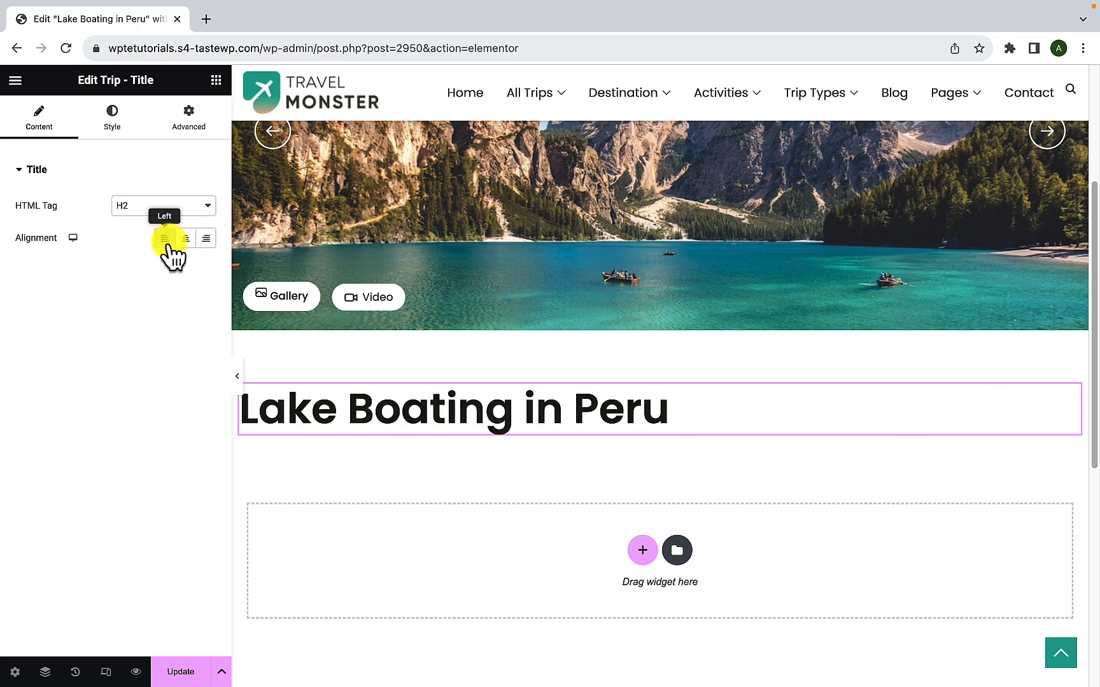
{"action": "left_click", "coordinate": [147, 209]}
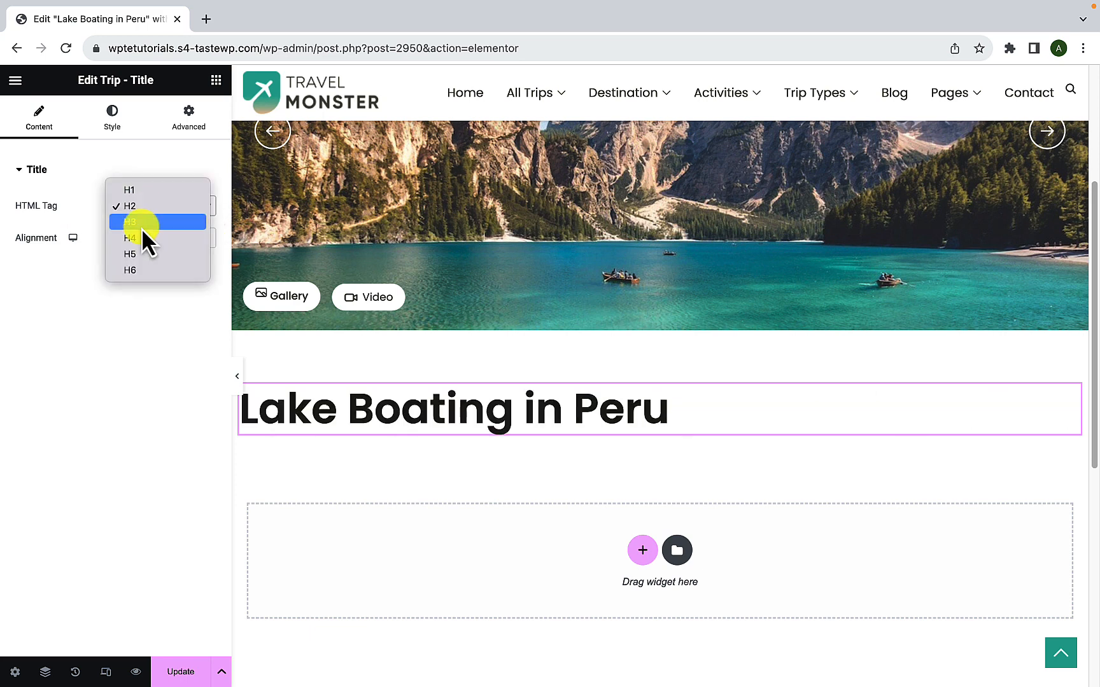
{"action": "left_click", "coordinate": [142, 226]}
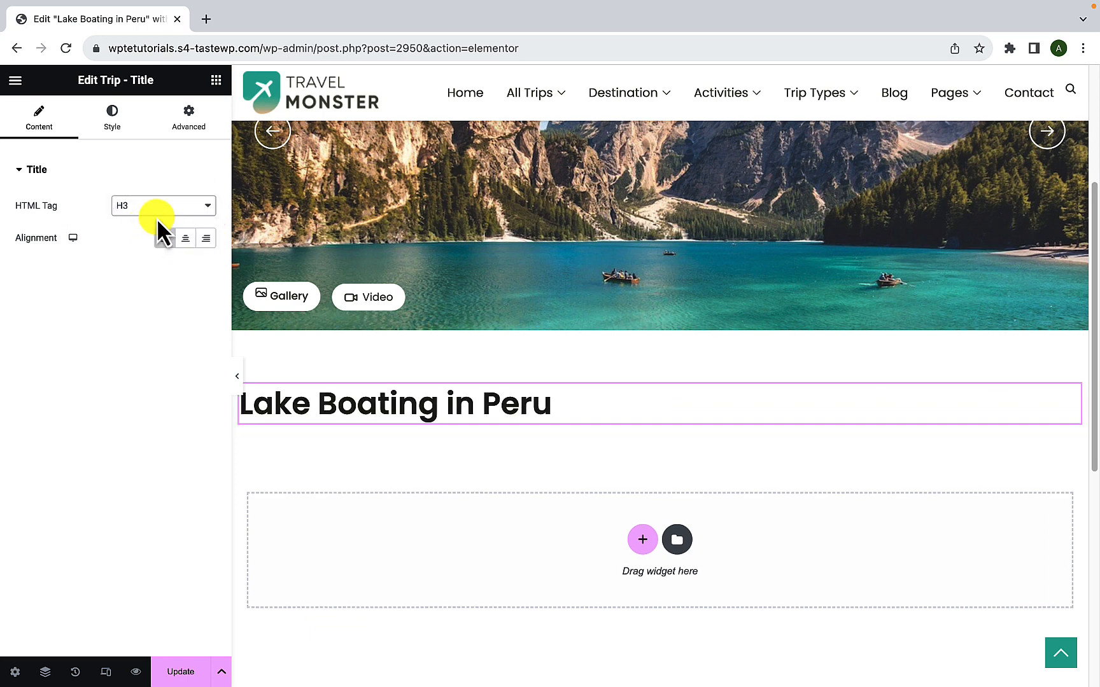
{"action": "left_click", "coordinate": [157, 210]}
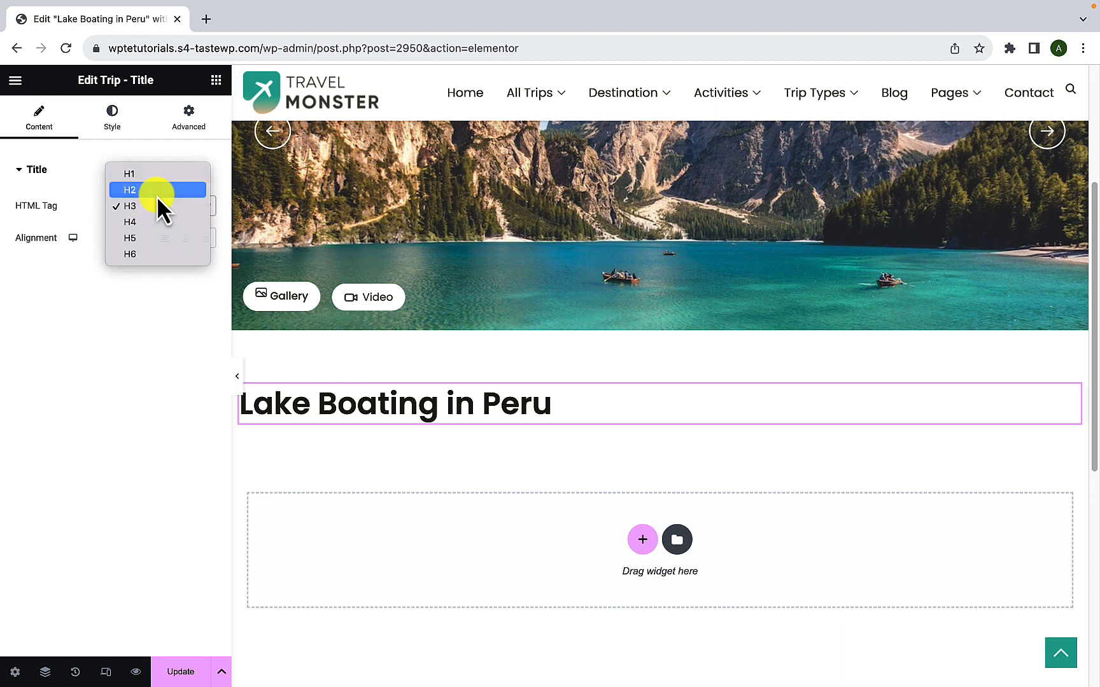
{"action": "left_click", "coordinate": [157, 194]}
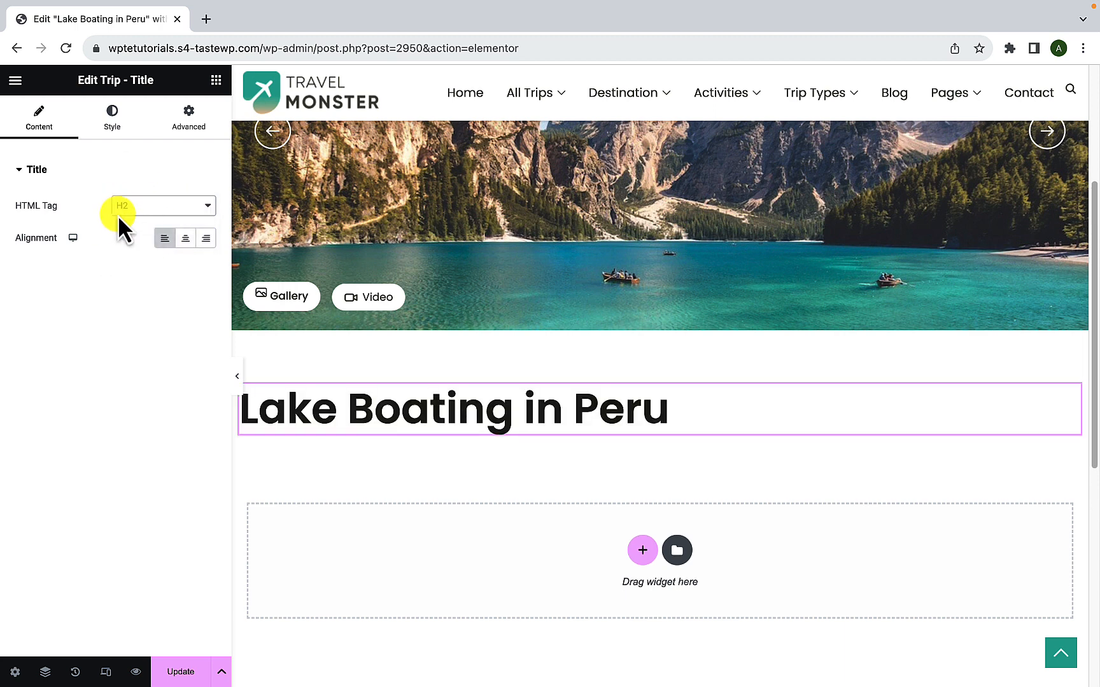
- Try the Ewert font family in the trip title's typography style and reset the typography to default
{"action": "left_click", "coordinate": [117, 135]}
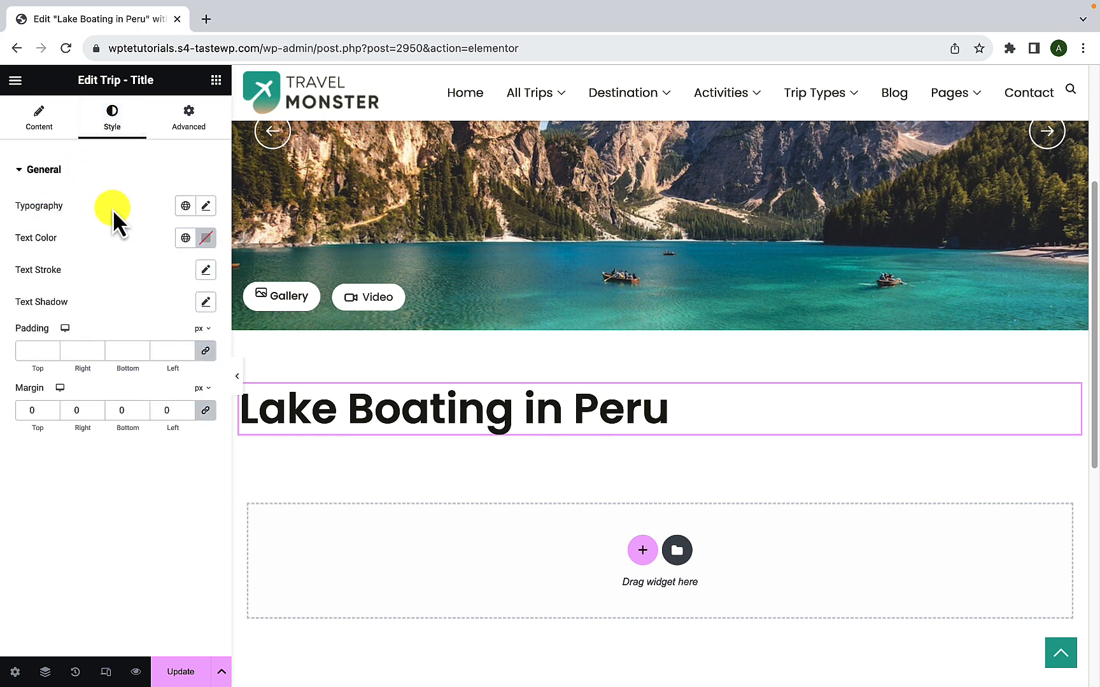
{"action": "left_click", "coordinate": [202, 207]}
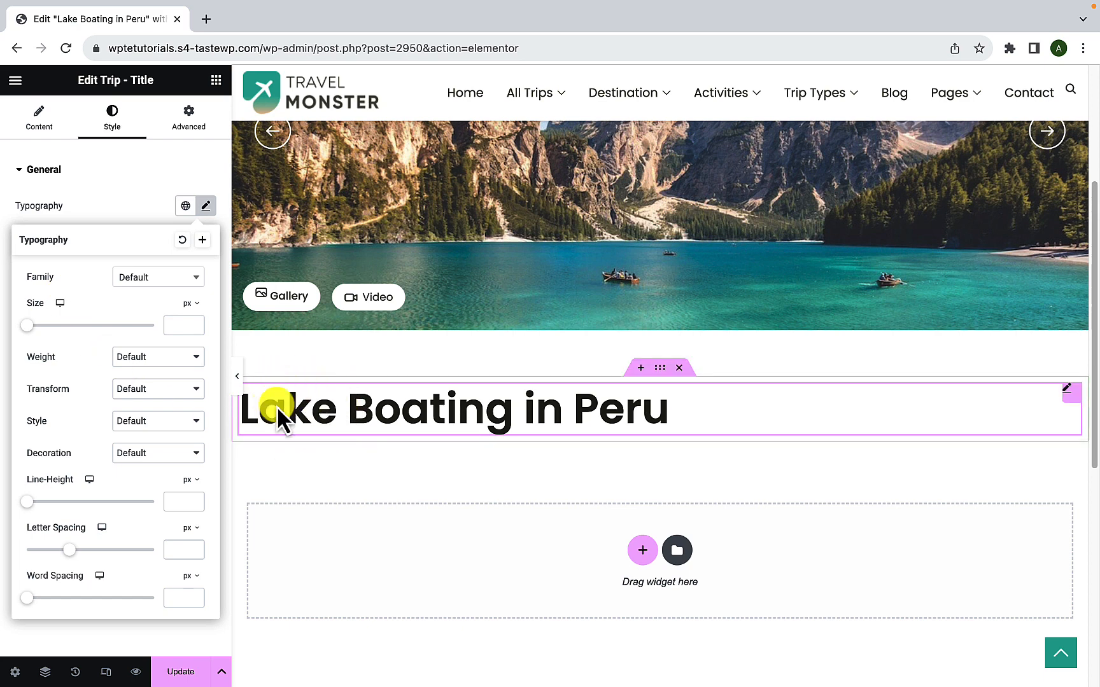
{"action": "left_click", "coordinate": [197, 280]}
{"action": "scroll", "coordinate": [152, 401], "scroll_direction": "down", "scroll_amount": 8}
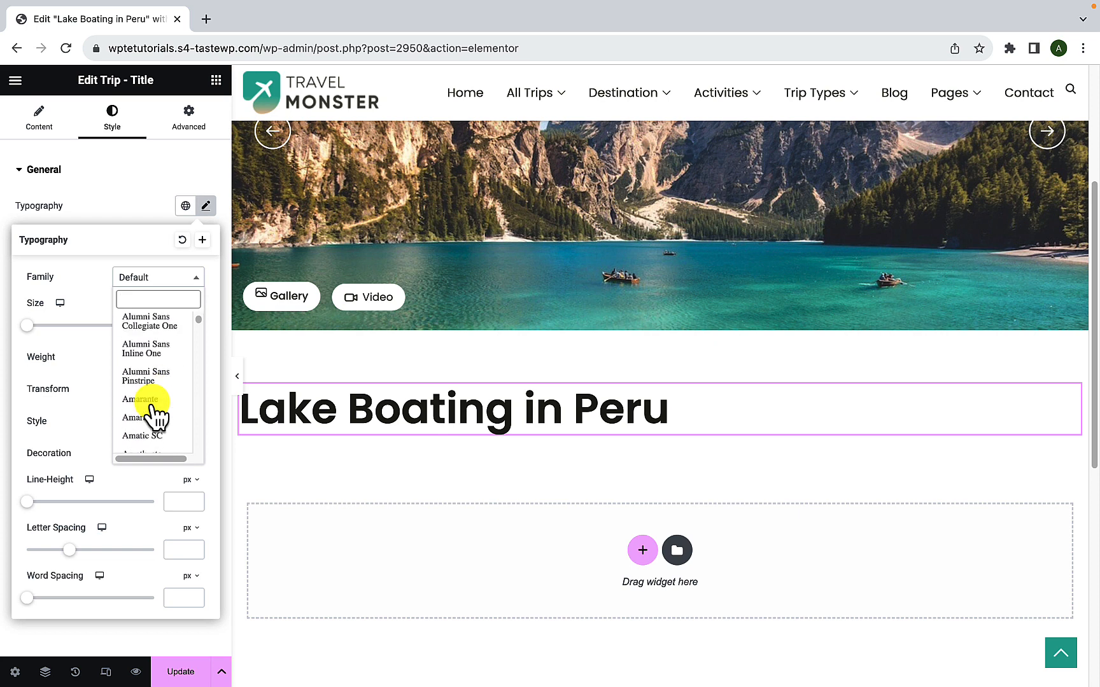
{"action": "scroll", "coordinate": [153, 417], "scroll_direction": "down", "scroll_amount": 20}
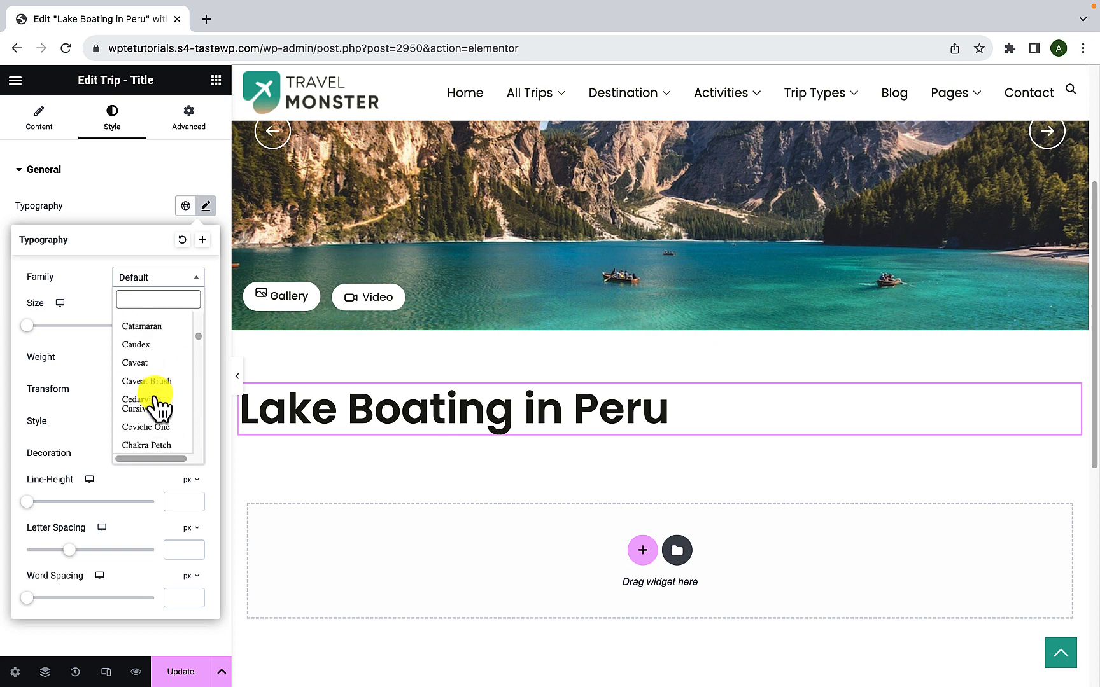
{"action": "scroll", "coordinate": [156, 407], "scroll_direction": "down", "scroll_amount": 20}
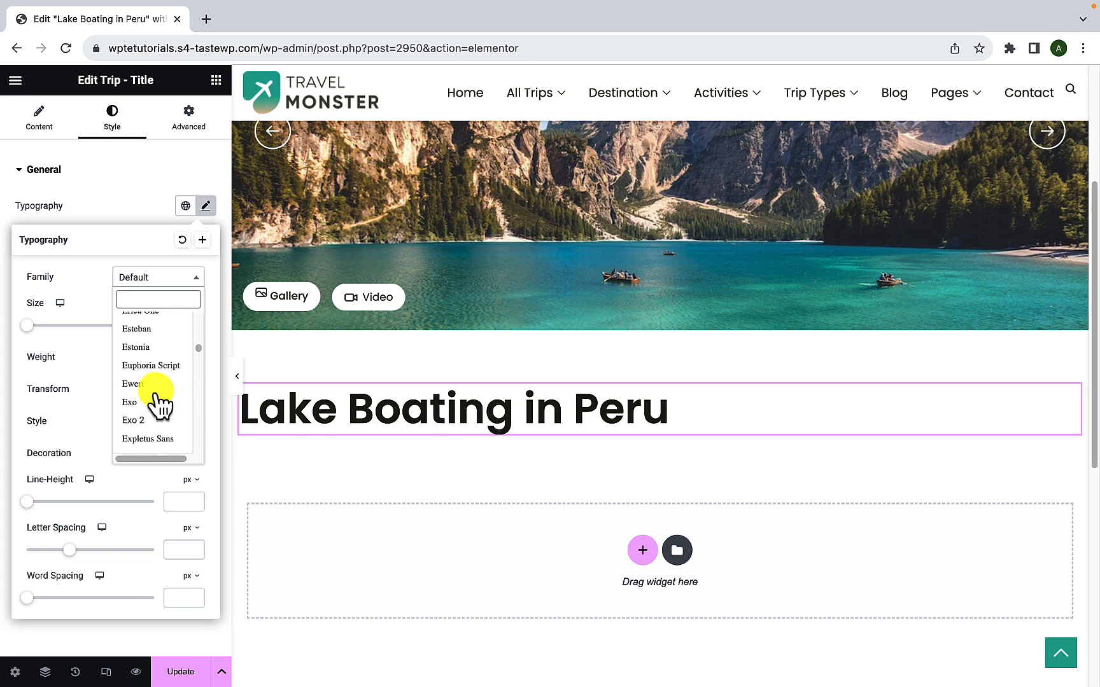
{"action": "left_click", "coordinate": [154, 386]}
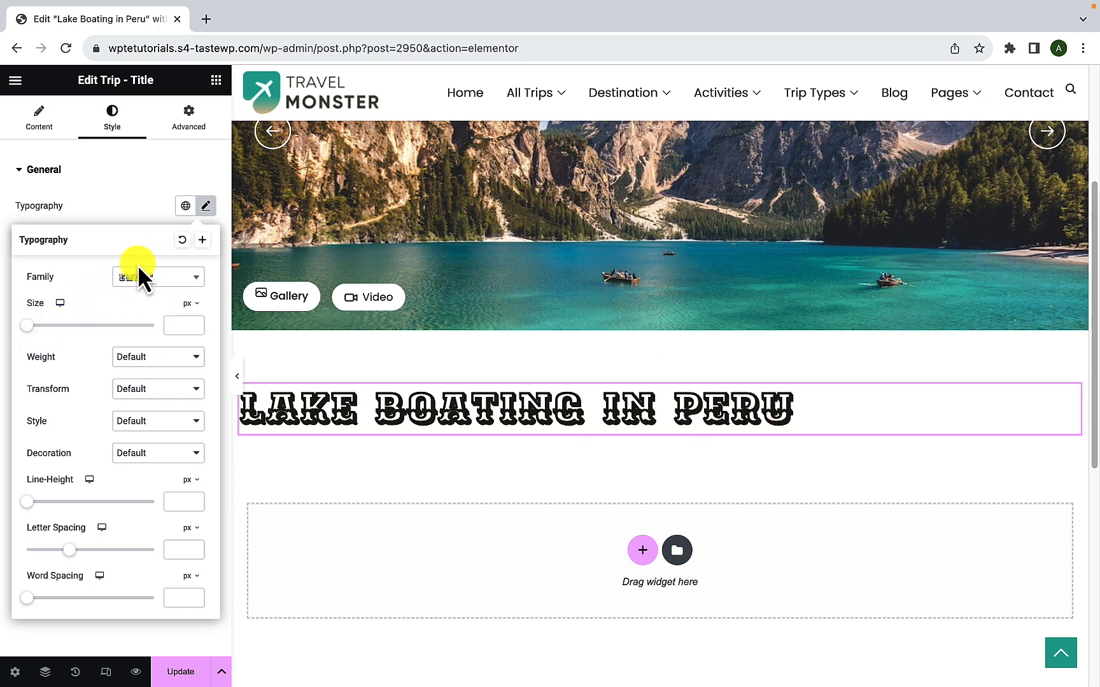
{"action": "left_click", "coordinate": [182, 242]}
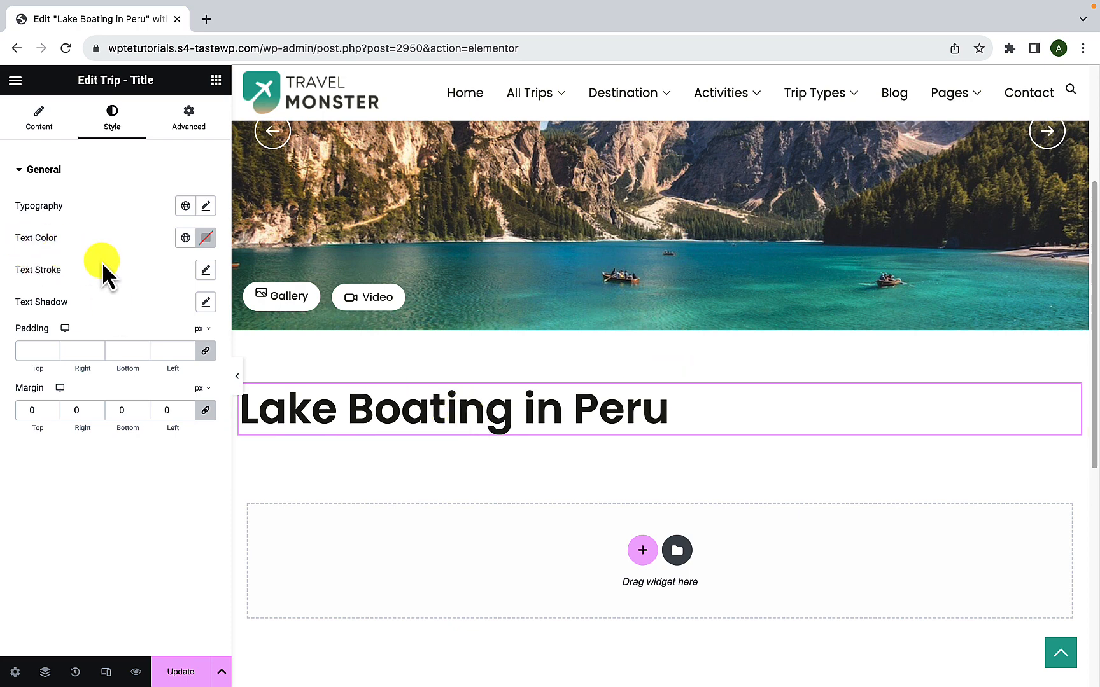
- Apply the global Secondary color #28b5a4 to the trip title's text
{"action": "left_click", "coordinate": [186, 239]}
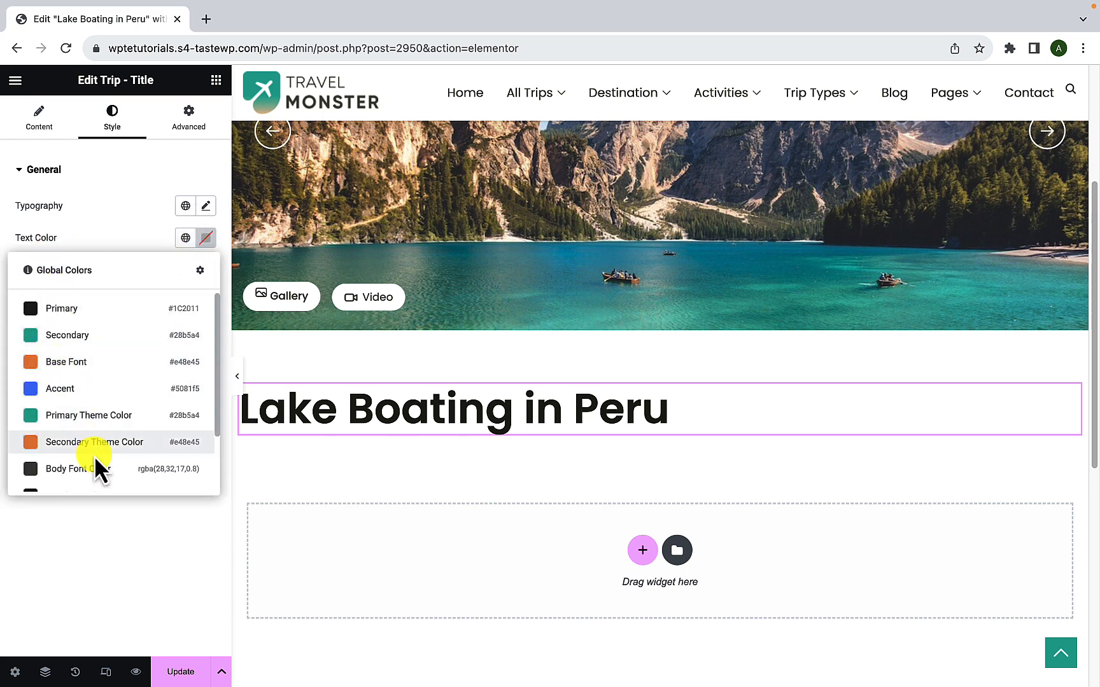
{"action": "scroll", "coordinate": [89, 351], "scroll_direction": "down", "scroll_amount": 2}
{"action": "scroll", "coordinate": [91, 353], "scroll_direction": "up", "scroll_amount": 1}
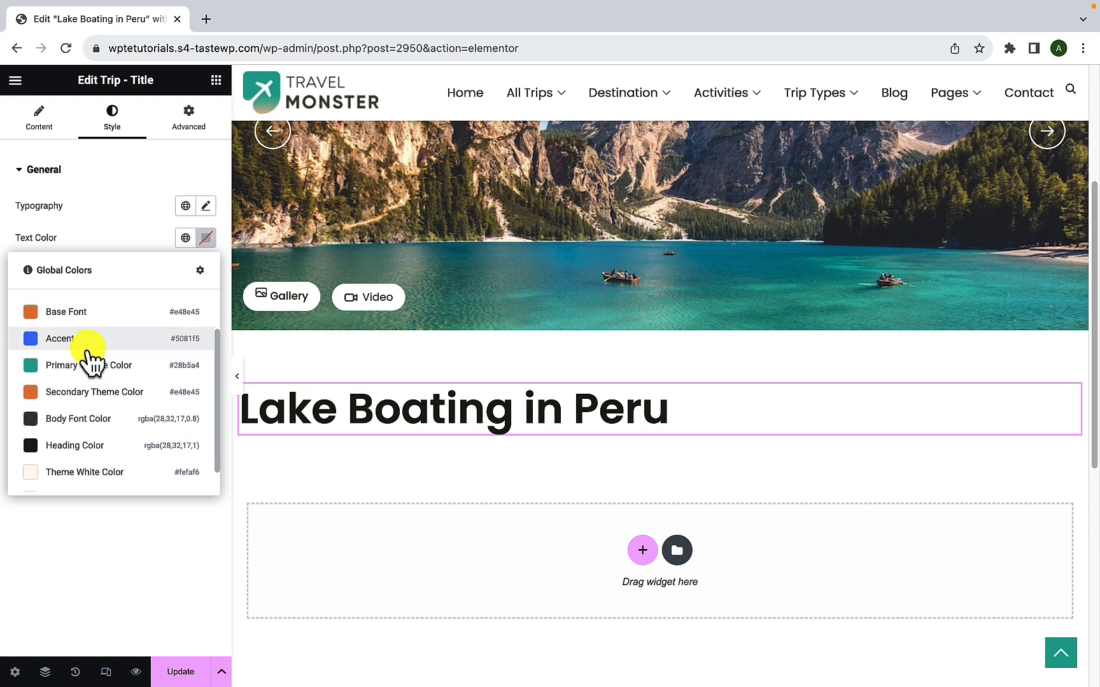
{"action": "scroll", "coordinate": [91, 361], "scroll_direction": "up", "scroll_amount": 2}
{"action": "left_click", "coordinate": [87, 333]}
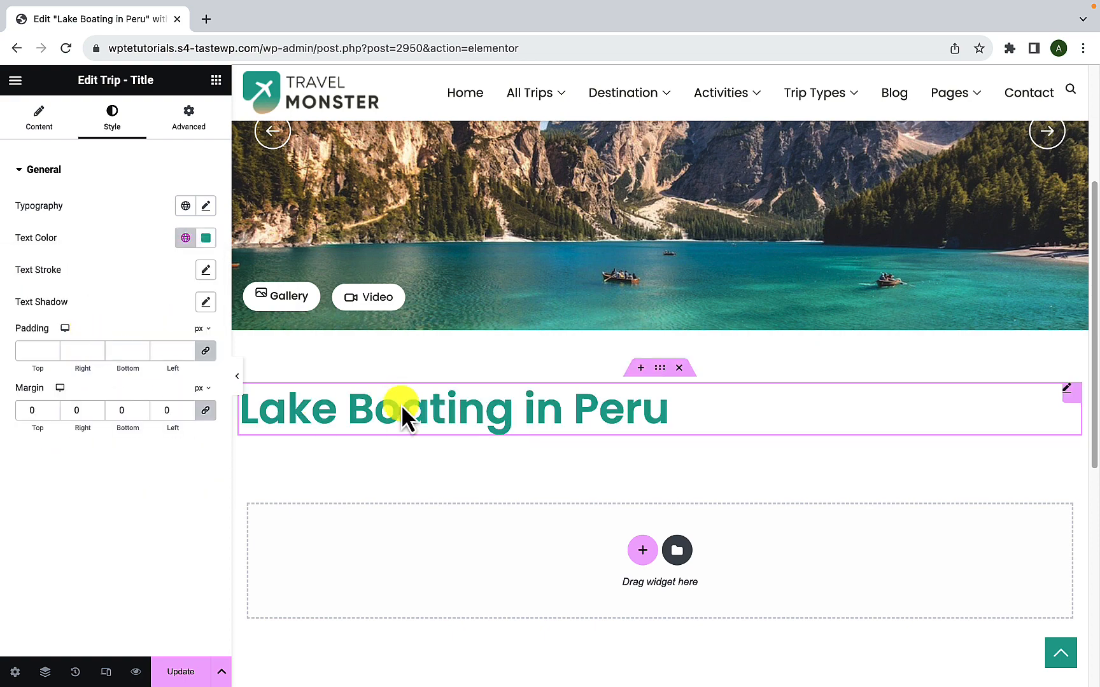
- Try the custom text color #2845B5A6 on the trip title, view its RGBA and HSLA notations, and reset the text color
{"action": "left_click", "coordinate": [205, 239]}
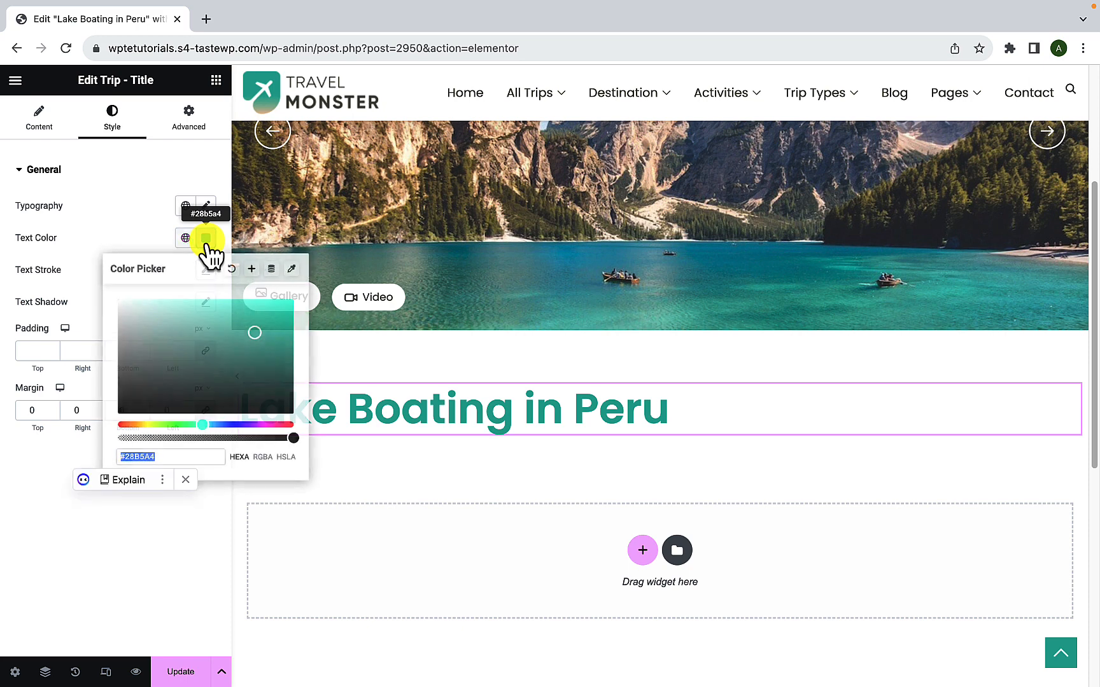
{"action": "left_click", "coordinate": [207, 425]}
{"action": "left_click_drag", "start_coordinate": [208, 426], "coordinate": [172, 459]}
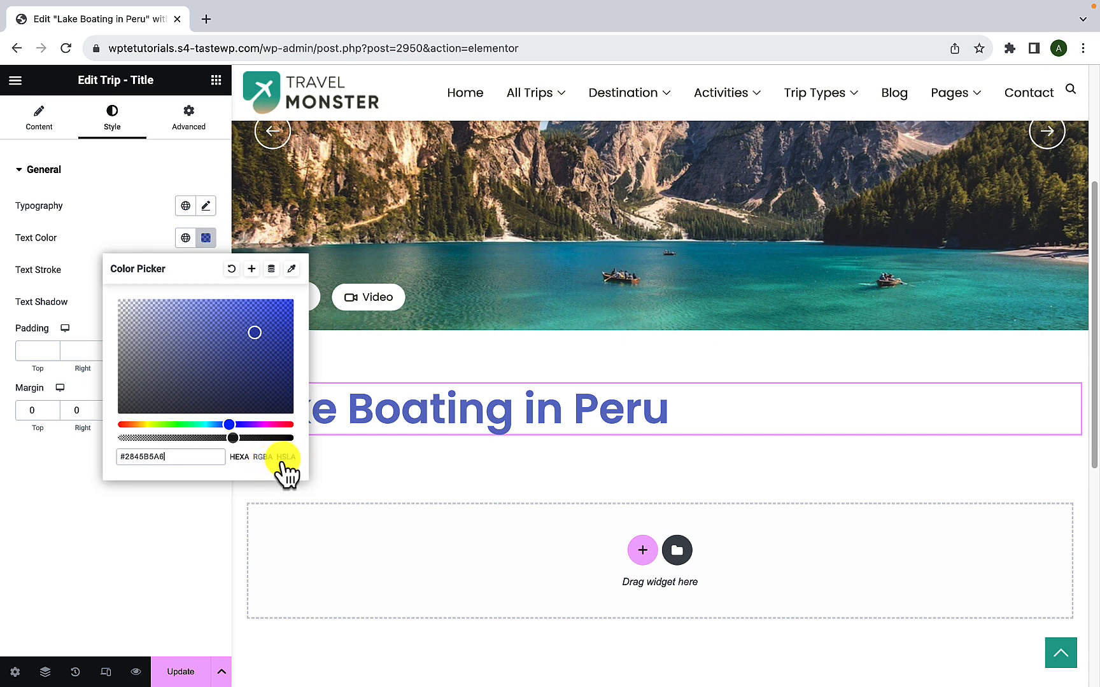
{"action": "left_click", "coordinate": [259, 461]}
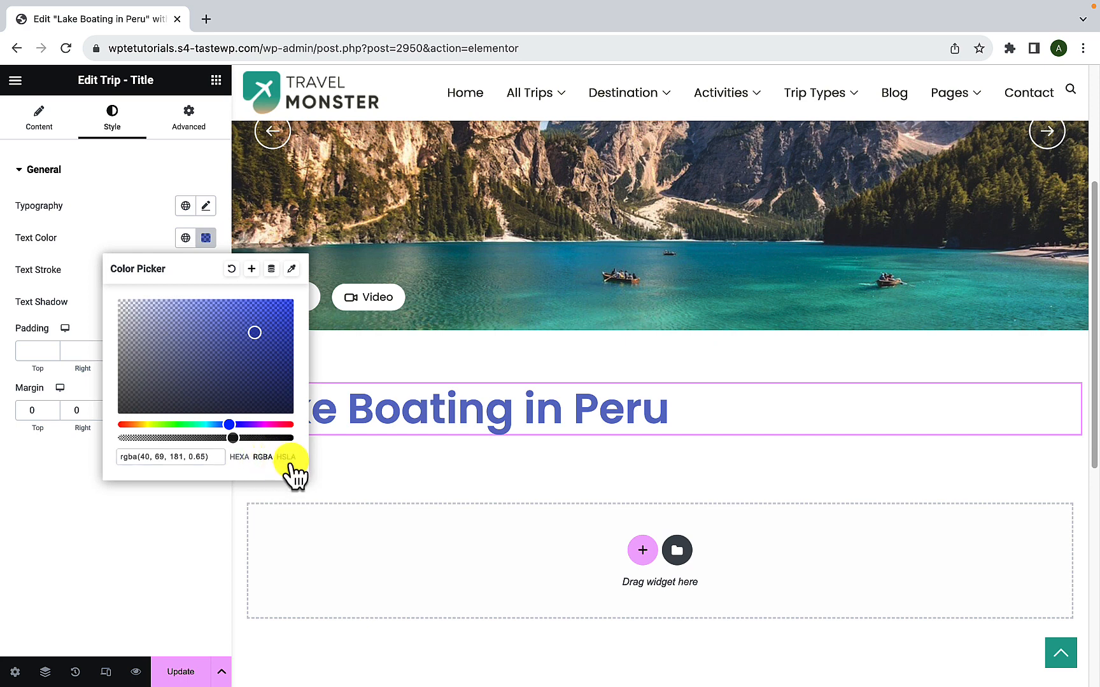
{"action": "left_click", "coordinate": [287, 460]}
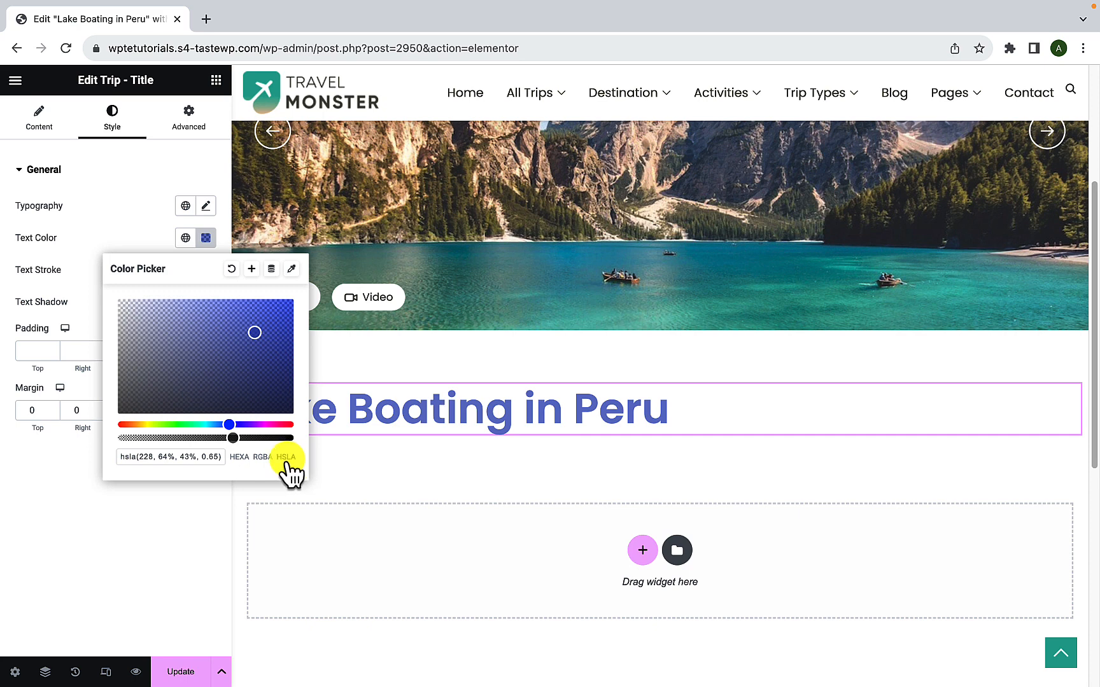
{"action": "left_click", "coordinate": [261, 458]}
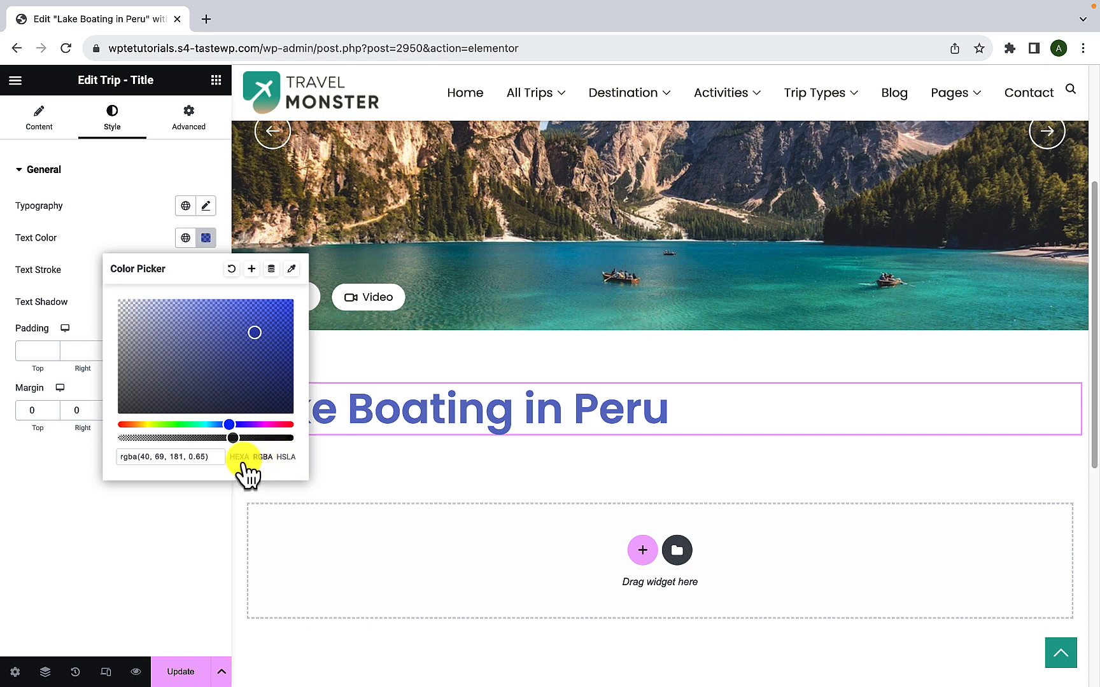
{"action": "left_click", "coordinate": [240, 458]}
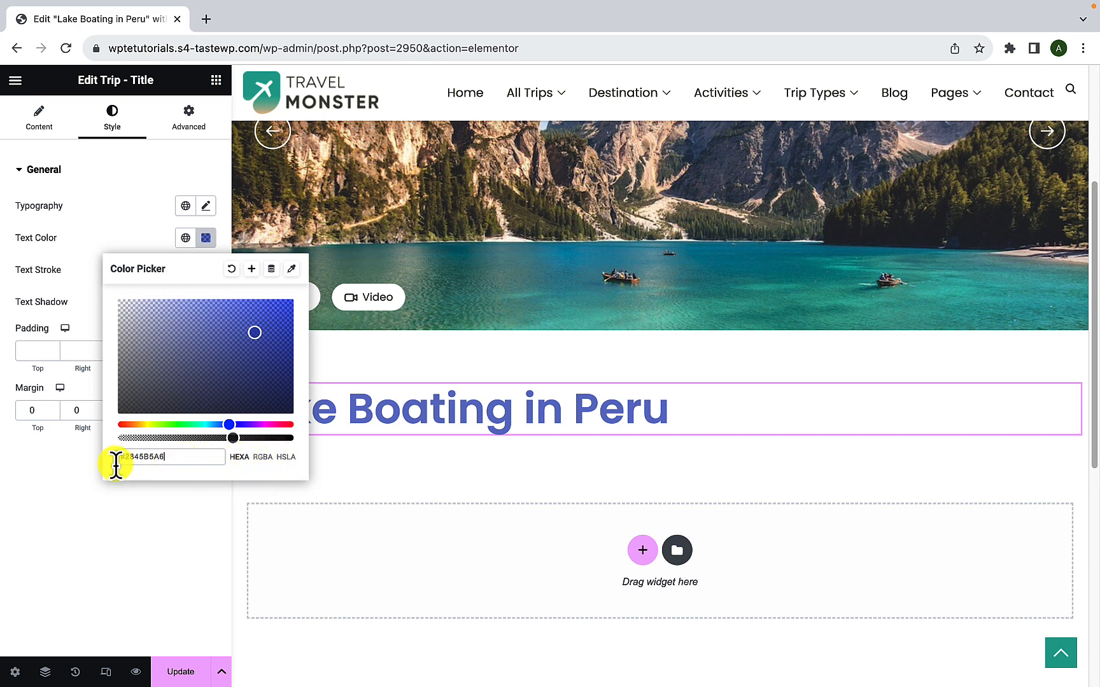
{"action": "left_click", "coordinate": [180, 458]}
{"action": "left_click", "coordinate": [232, 269]}
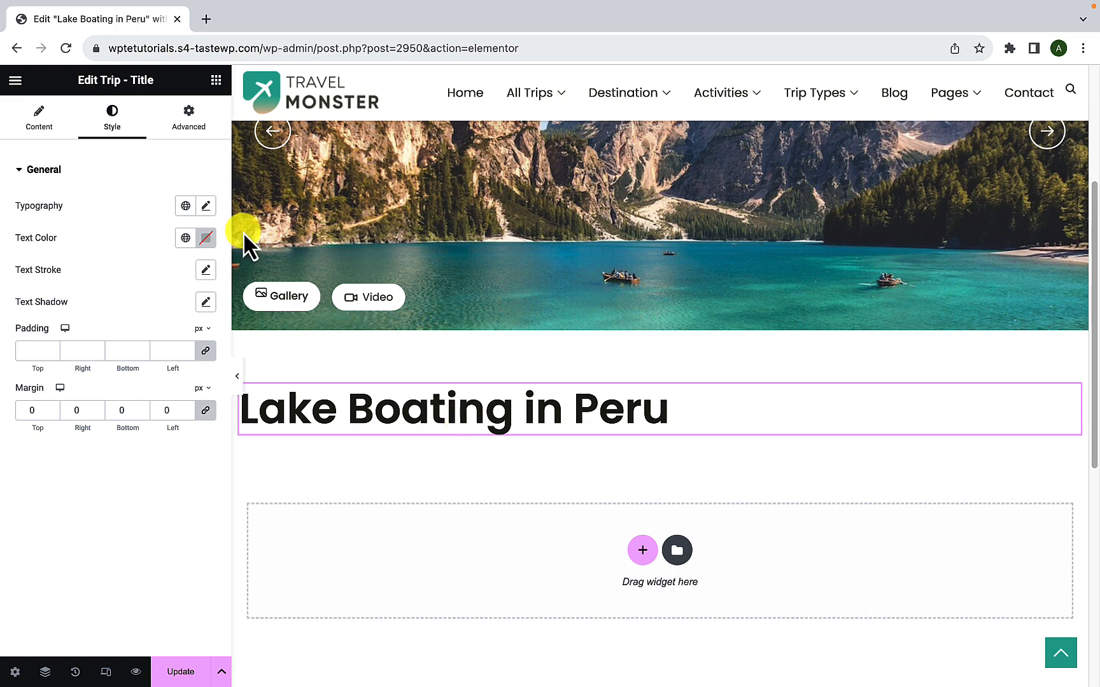
- Add the Trip - Duration widget directly below the Lake Boating in Peru title
{"action": "left_click", "coordinate": [220, 84]}
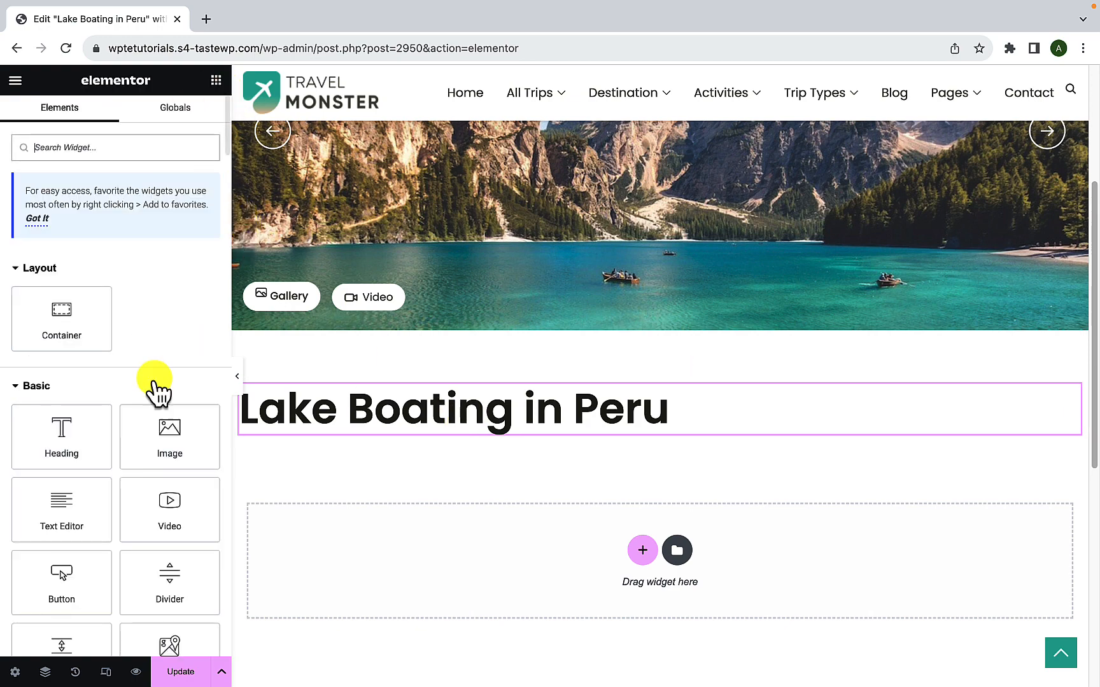
{"action": "scroll", "coordinate": [159, 392], "scroll_direction": "down", "scroll_amount": 10}
{"action": "scroll", "coordinate": [168, 415], "scroll_direction": "down", "scroll_amount": 15}
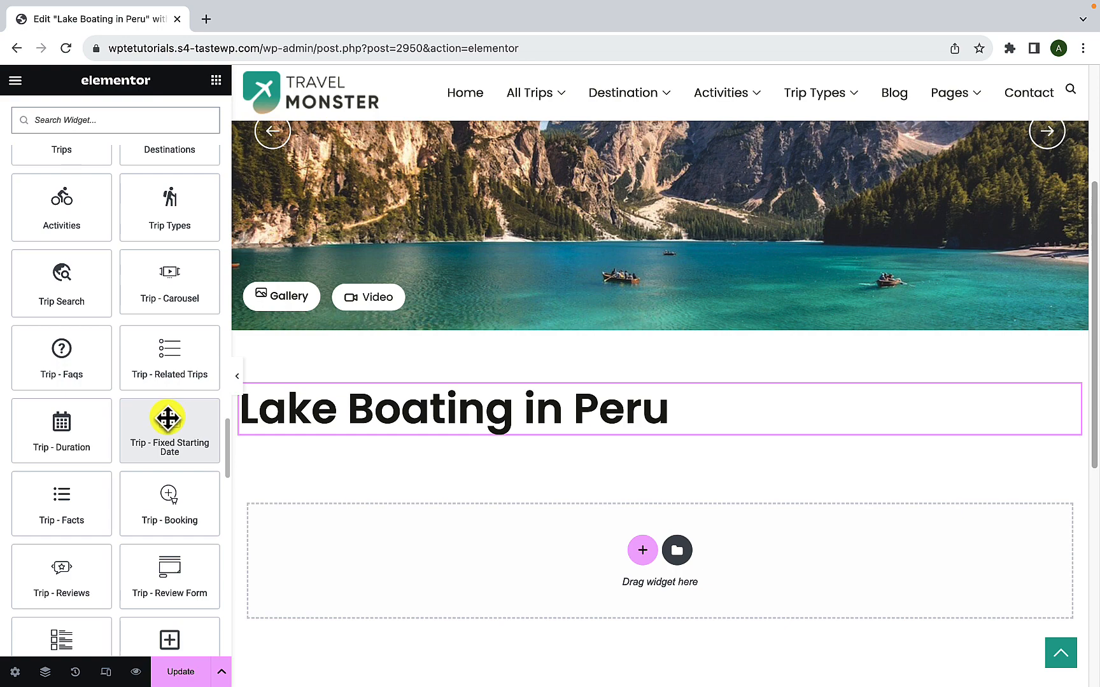
{"action": "scroll", "coordinate": [167, 420], "scroll_direction": "down", "scroll_amount": 4}
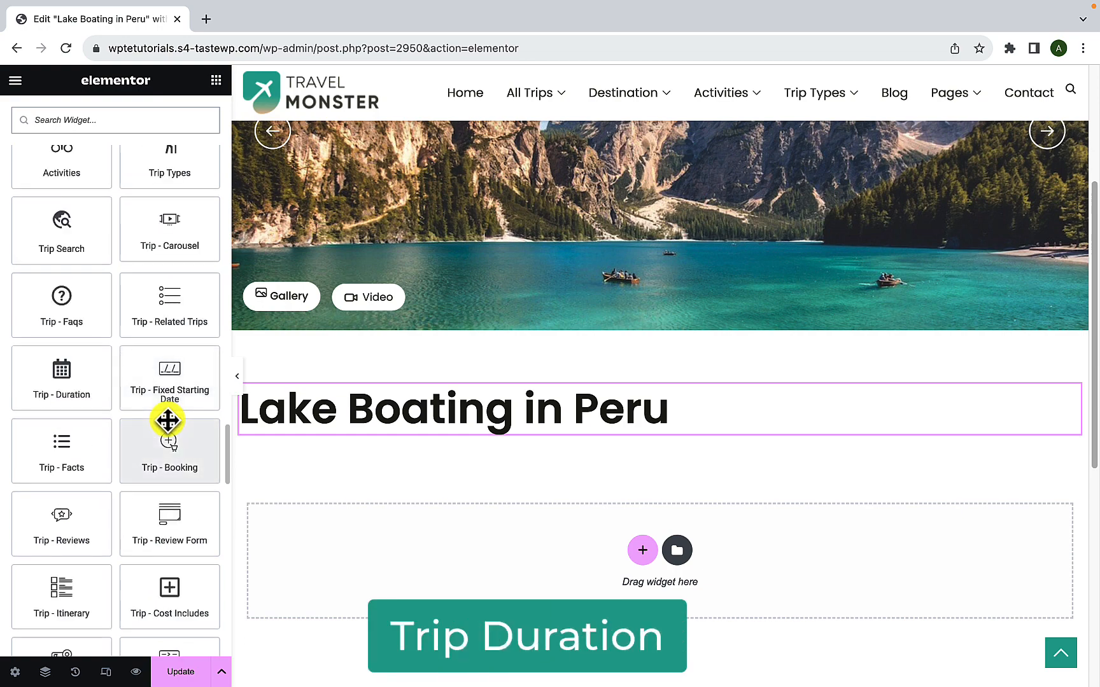
{"action": "scroll", "coordinate": [168, 419], "scroll_direction": "up", "scroll_amount": 1}
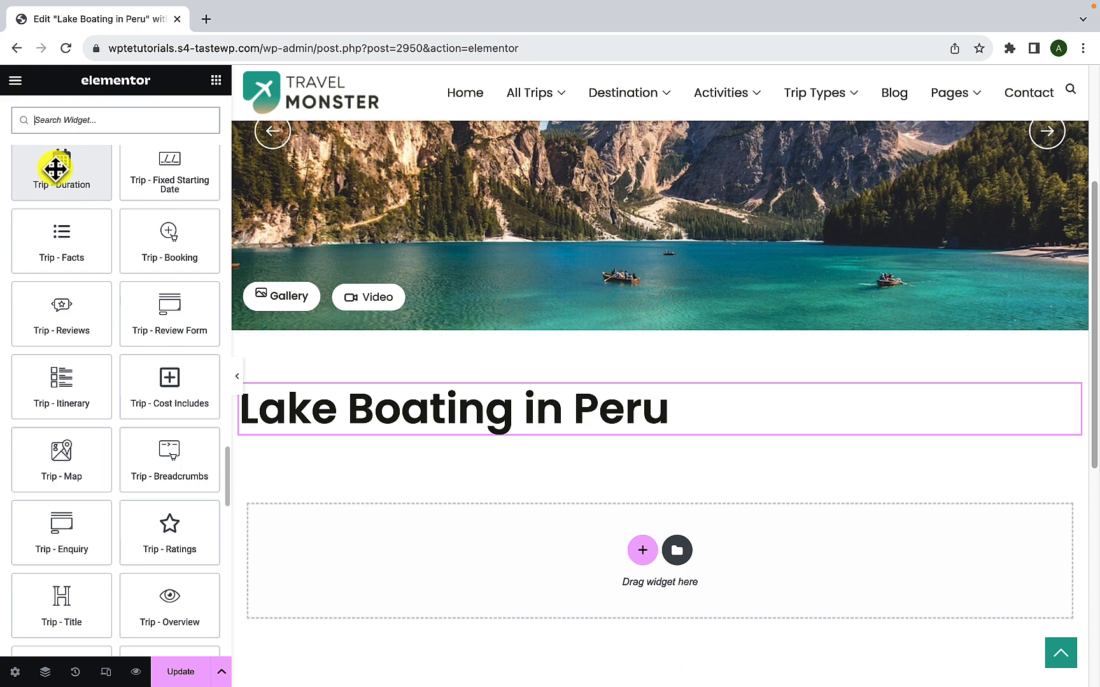
{"action": "left_click_drag", "start_coordinate": [55, 169], "coordinate": [611, 534]}
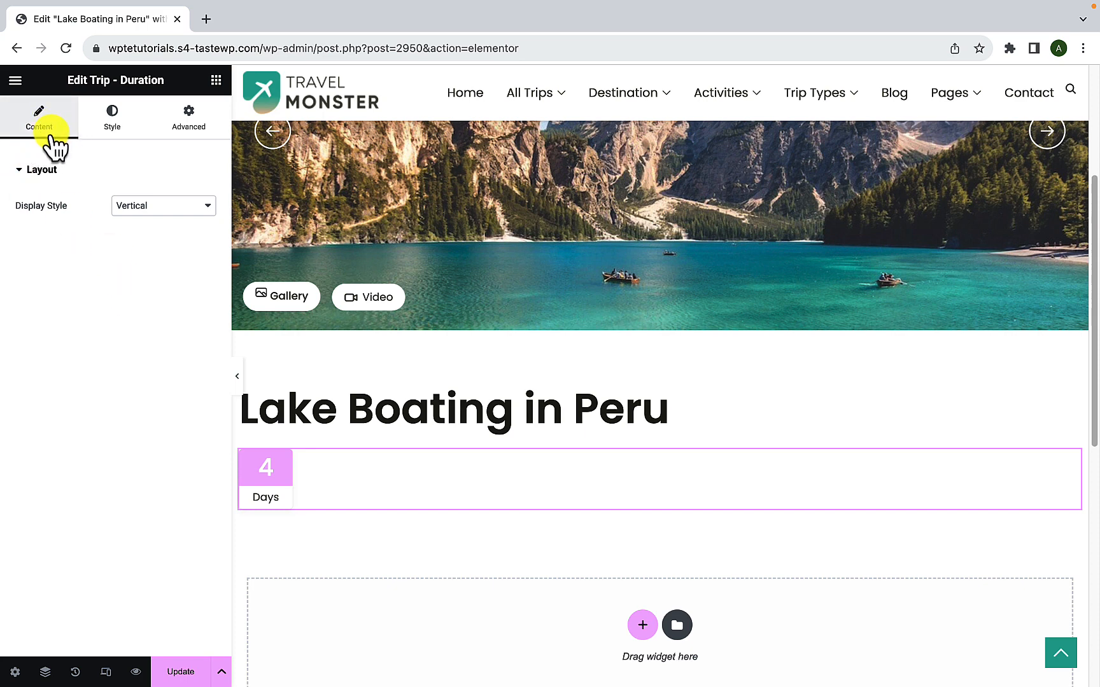
- Try the Horizontal display style on the trip duration widget and restore Vertical
{"action": "left_click", "coordinate": [101, 128]}
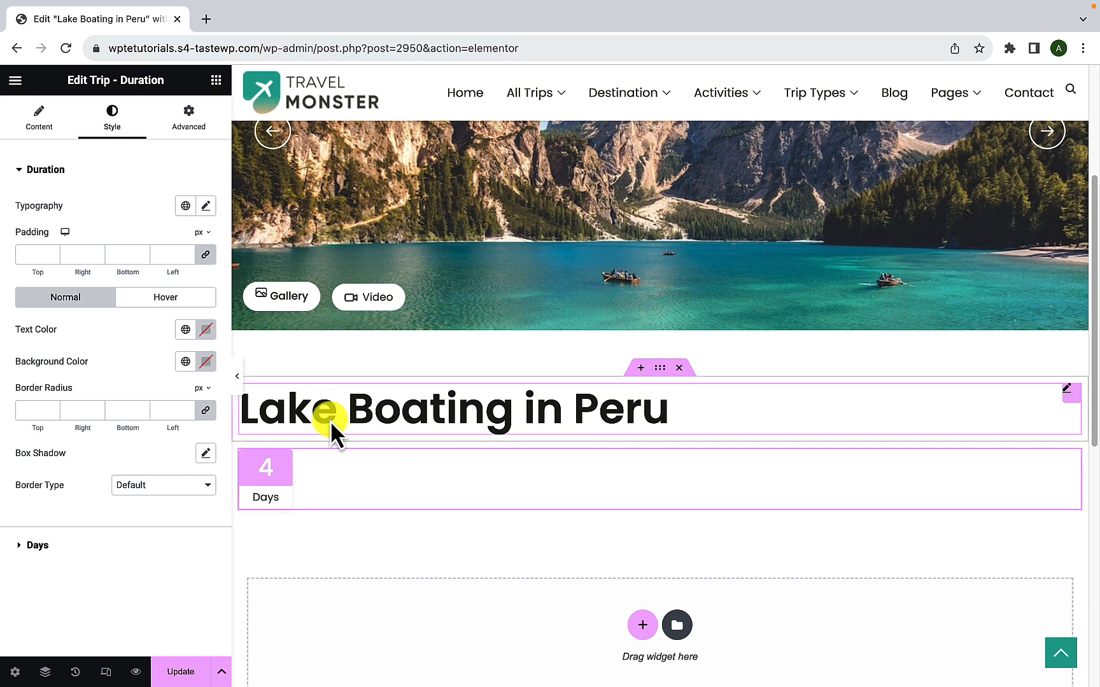
{"action": "left_click", "coordinate": [38, 131]}
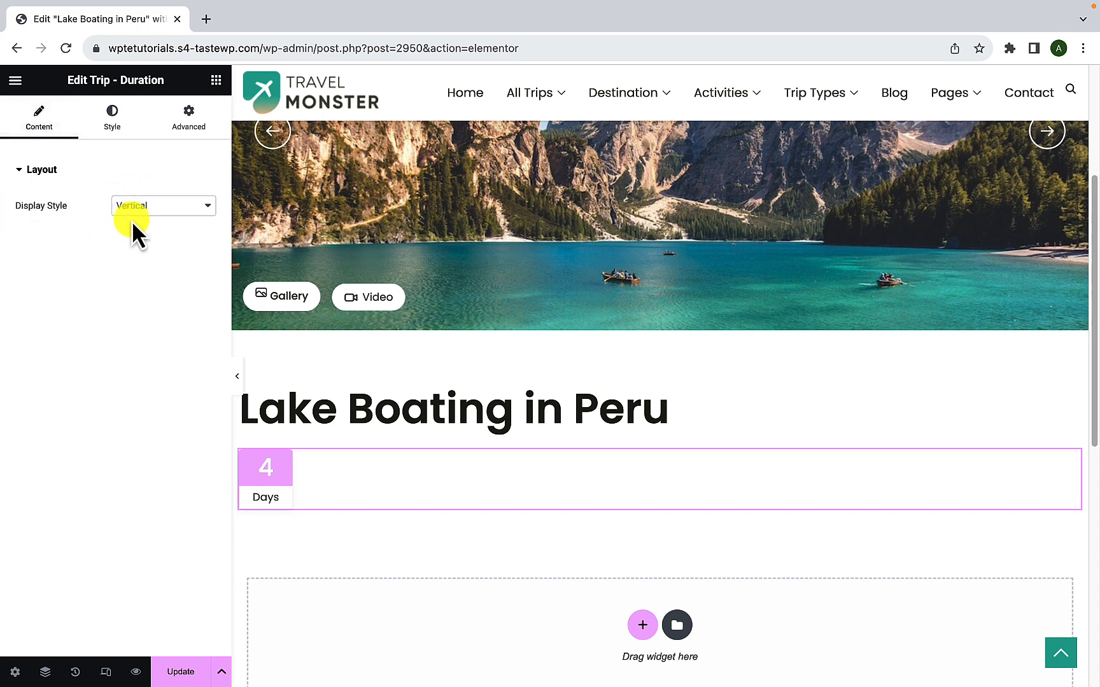
{"action": "left_click", "coordinate": [166, 212]}
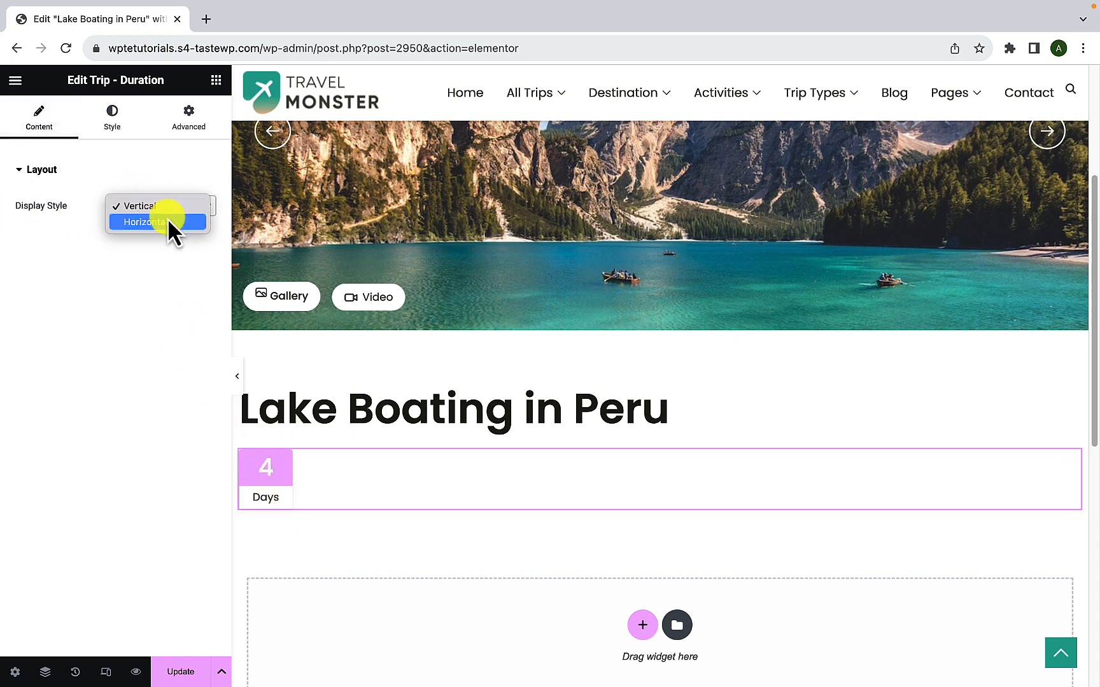
{"action": "left_click", "coordinate": [164, 223]}
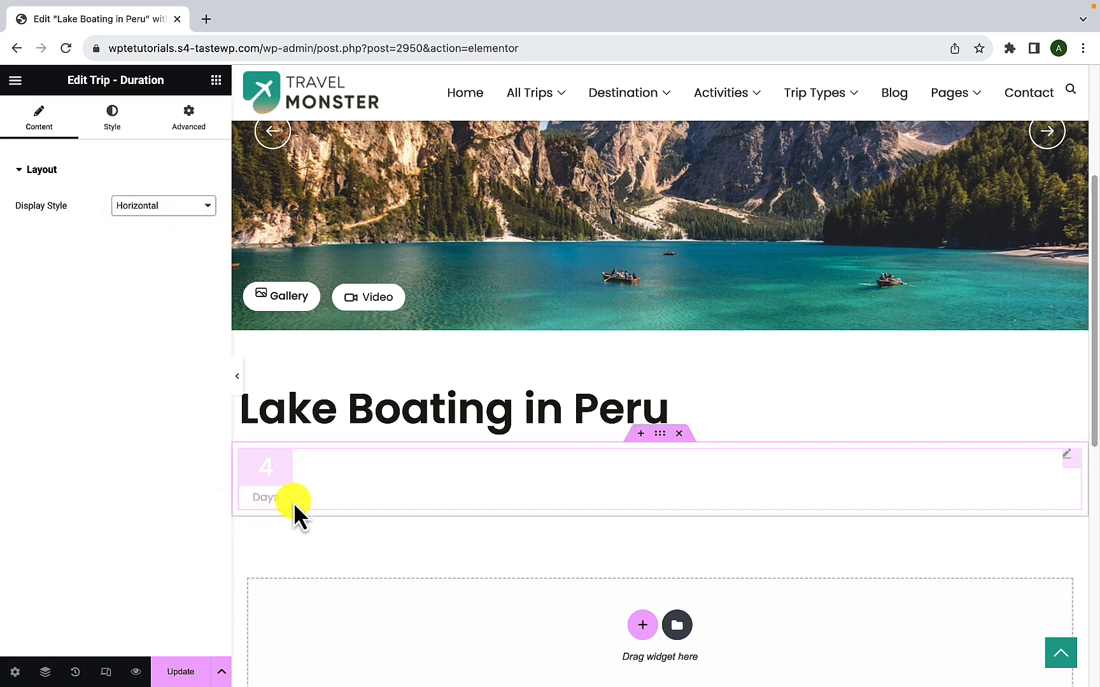
{"action": "left_click", "coordinate": [175, 210]}
{"action": "left_click", "coordinate": [175, 191]}
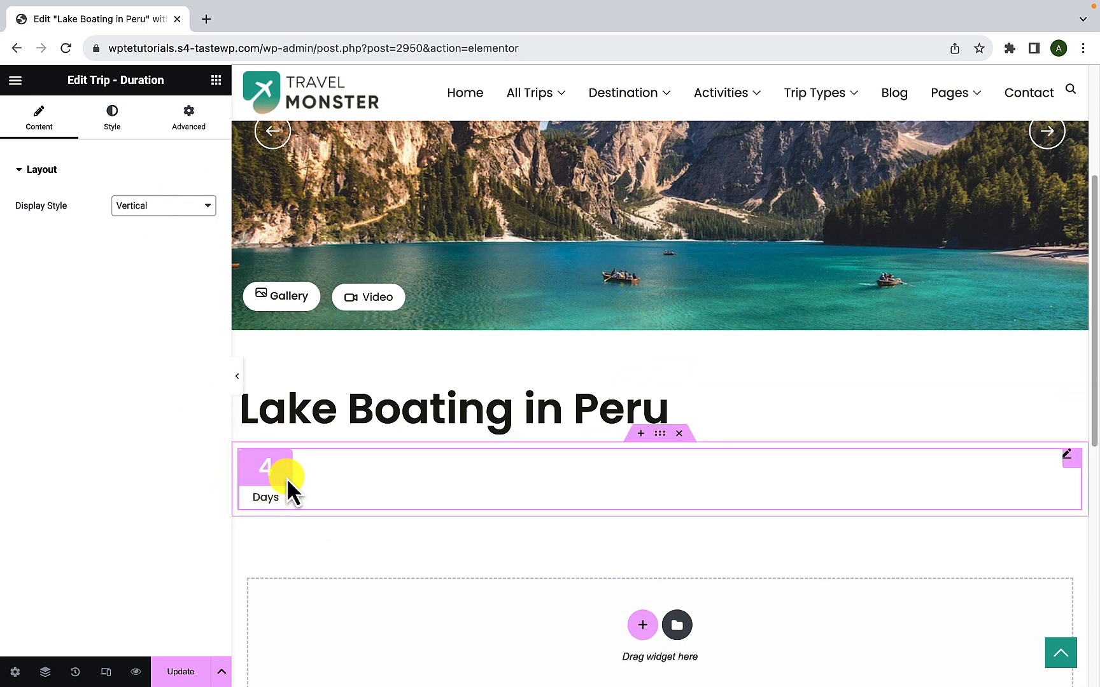
- Review the trip duration widget's Duration and Days style options, including the global fonts offered for the Duration typography
{"action": "left_click", "coordinate": [118, 126]}
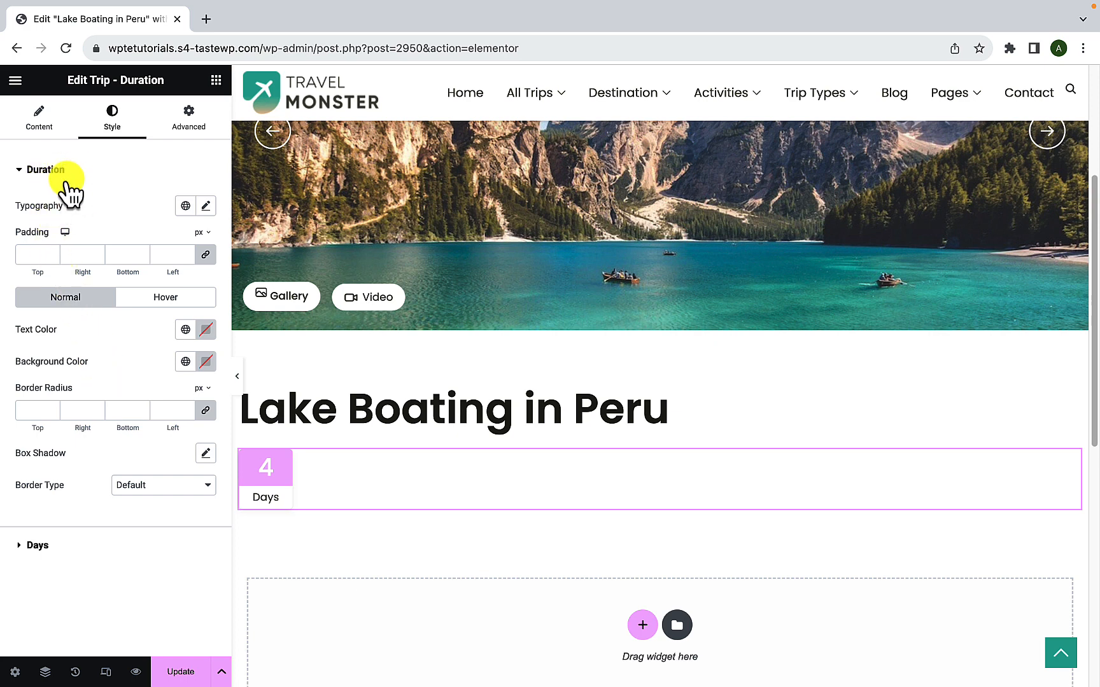
{"action": "left_click", "coordinate": [66, 547]}
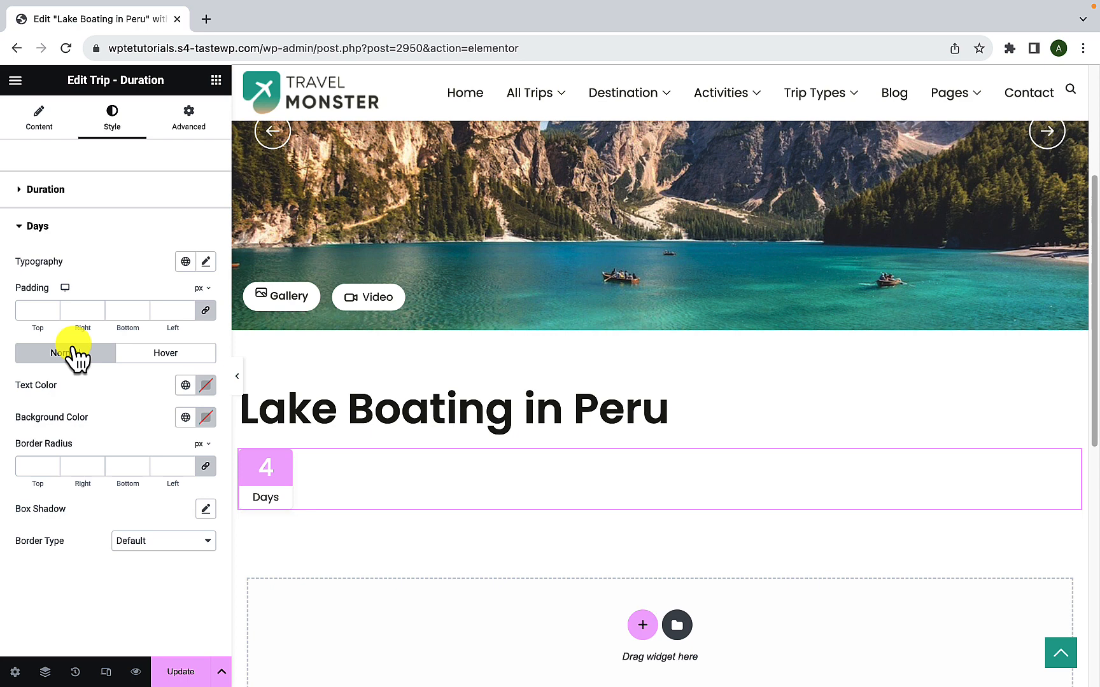
{"action": "left_click", "coordinate": [108, 192]}
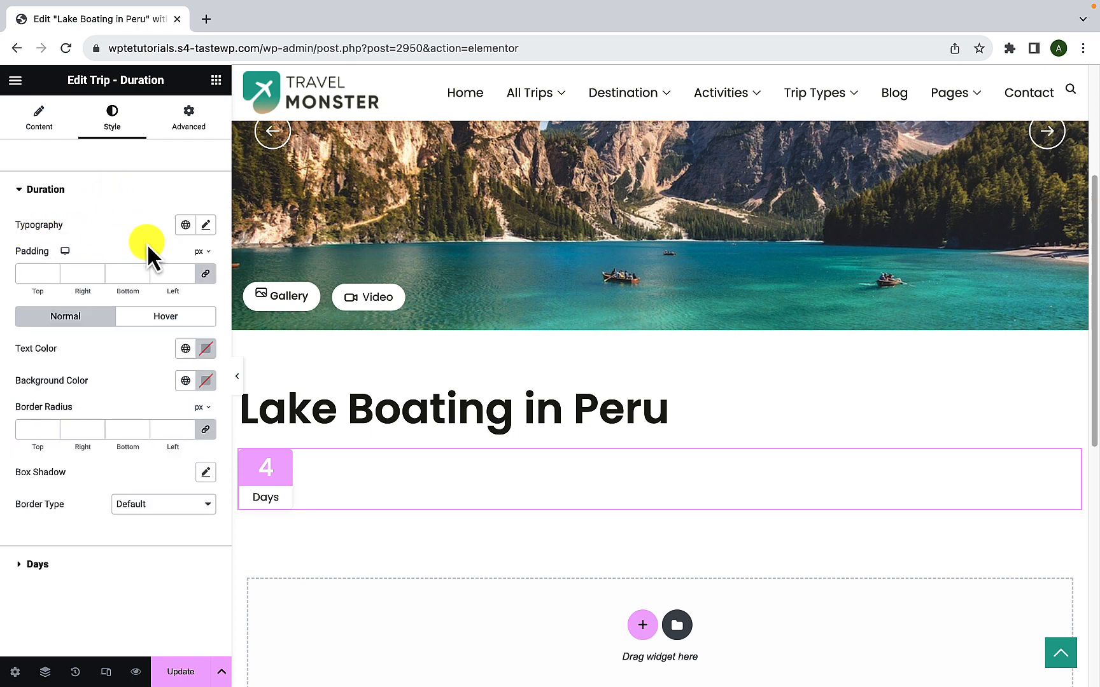
{"action": "left_click", "coordinate": [186, 224]}
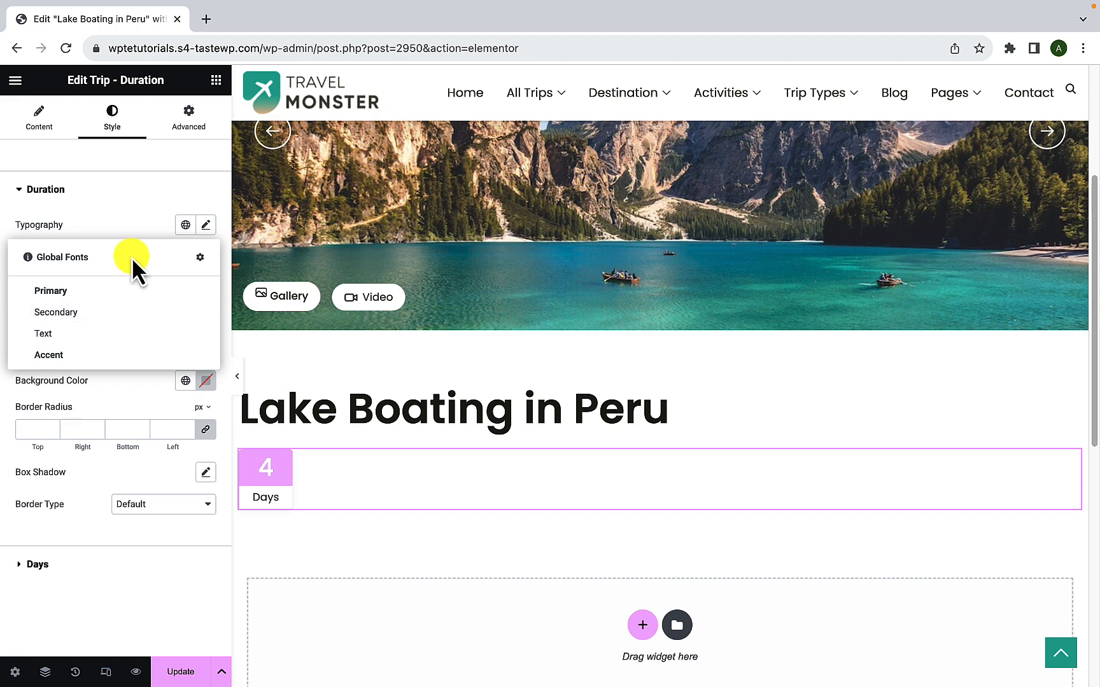
{"action": "left_click", "coordinate": [134, 205]}
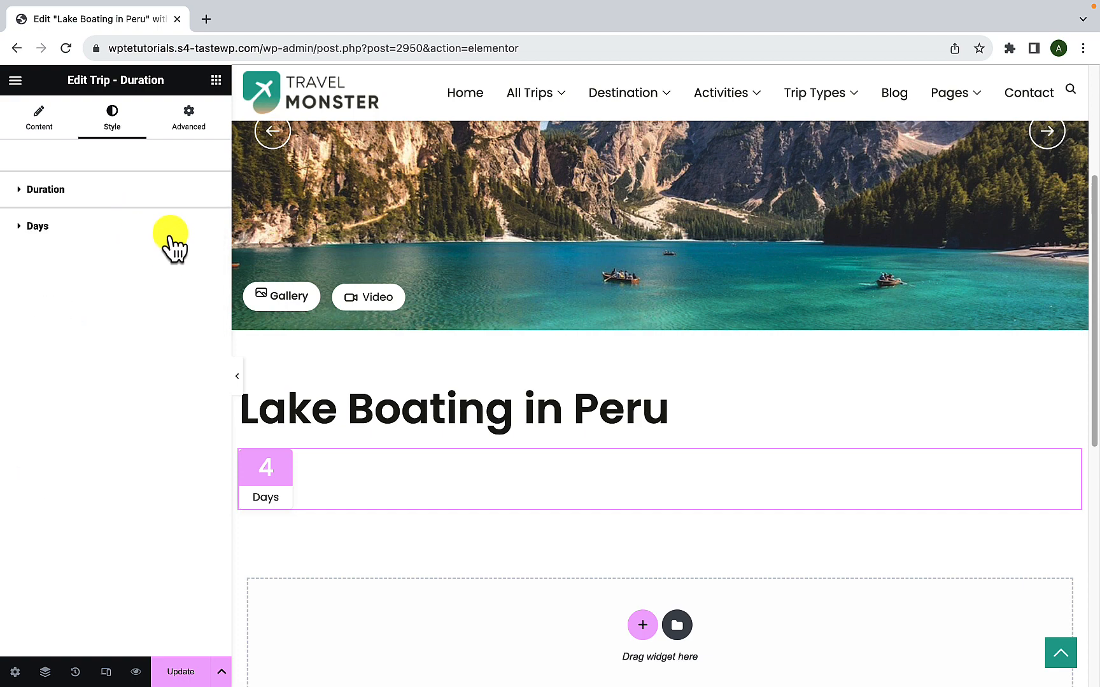
- Try the Barlow Semi Condensed font at 42 px on the duration number and reset the typography to default
{"action": "left_click", "coordinate": [147, 194]}
{"action": "left_click", "coordinate": [205, 225]}
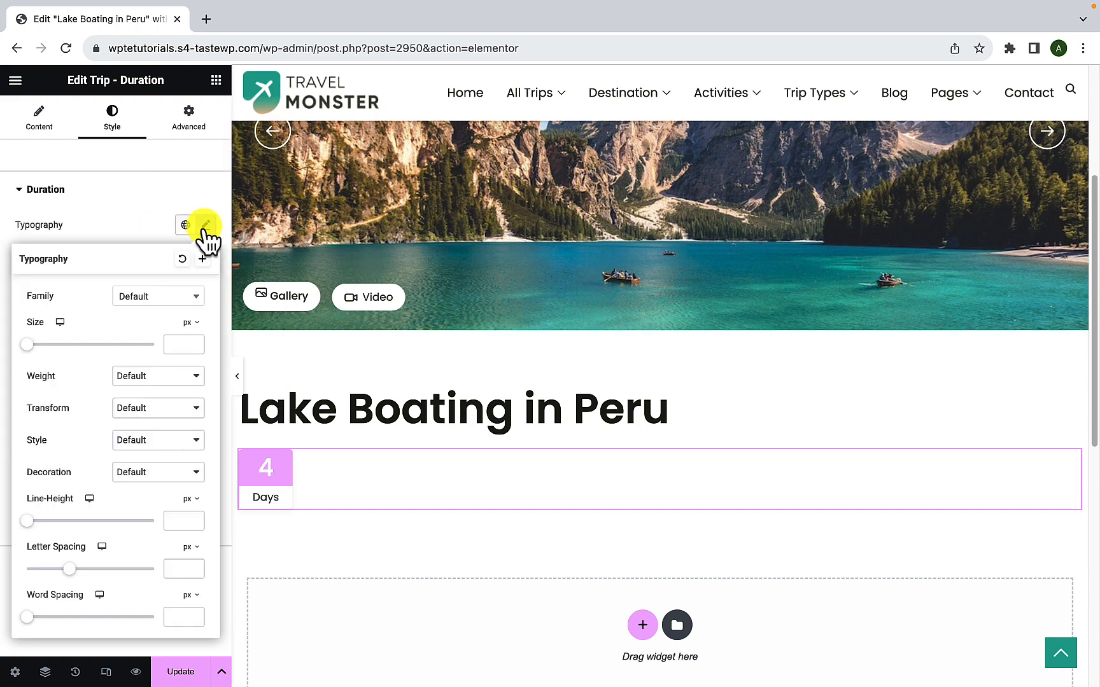
{"action": "left_click", "coordinate": [146, 297]}
{"action": "scroll", "coordinate": [155, 425], "scroll_direction": "down", "scroll_amount": 2}
{"action": "scroll", "coordinate": [154, 427], "scroll_direction": "down", "scroll_amount": 10}
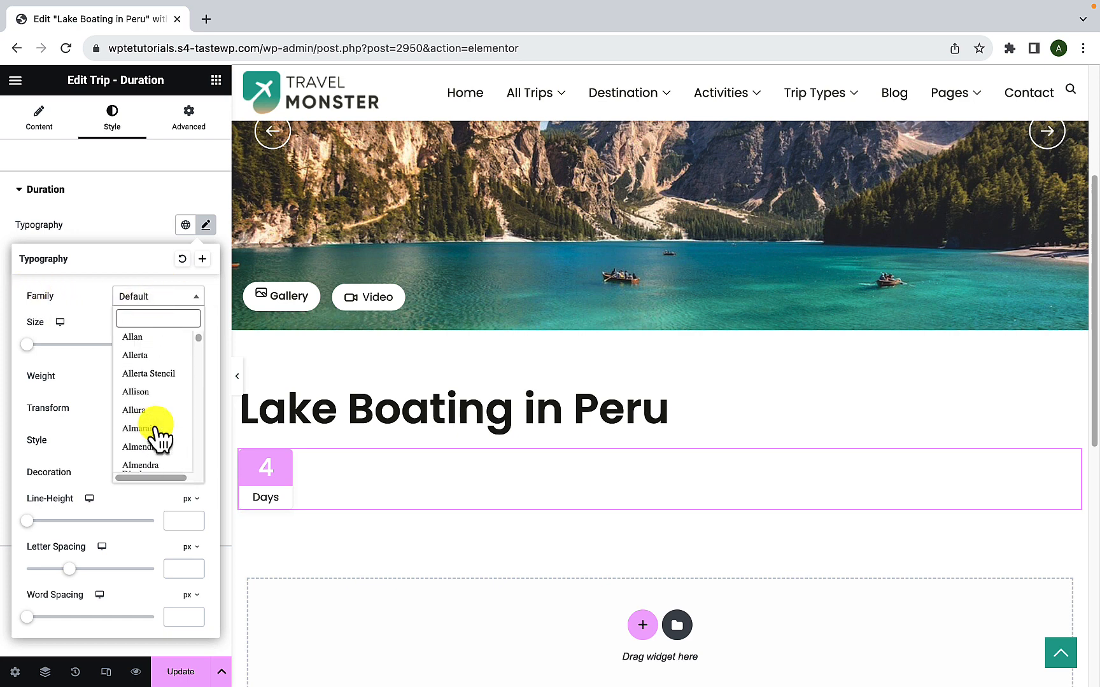
{"action": "scroll", "coordinate": [155, 425], "scroll_direction": "down", "scroll_amount": 10}
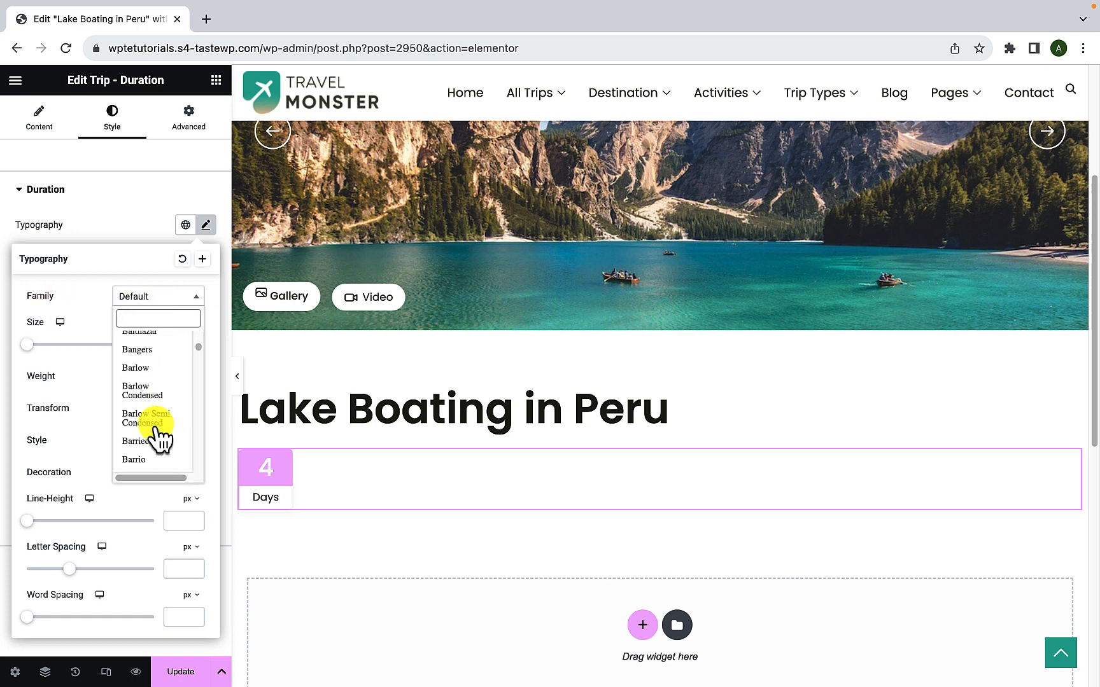
{"action": "left_click", "coordinate": [155, 425]}
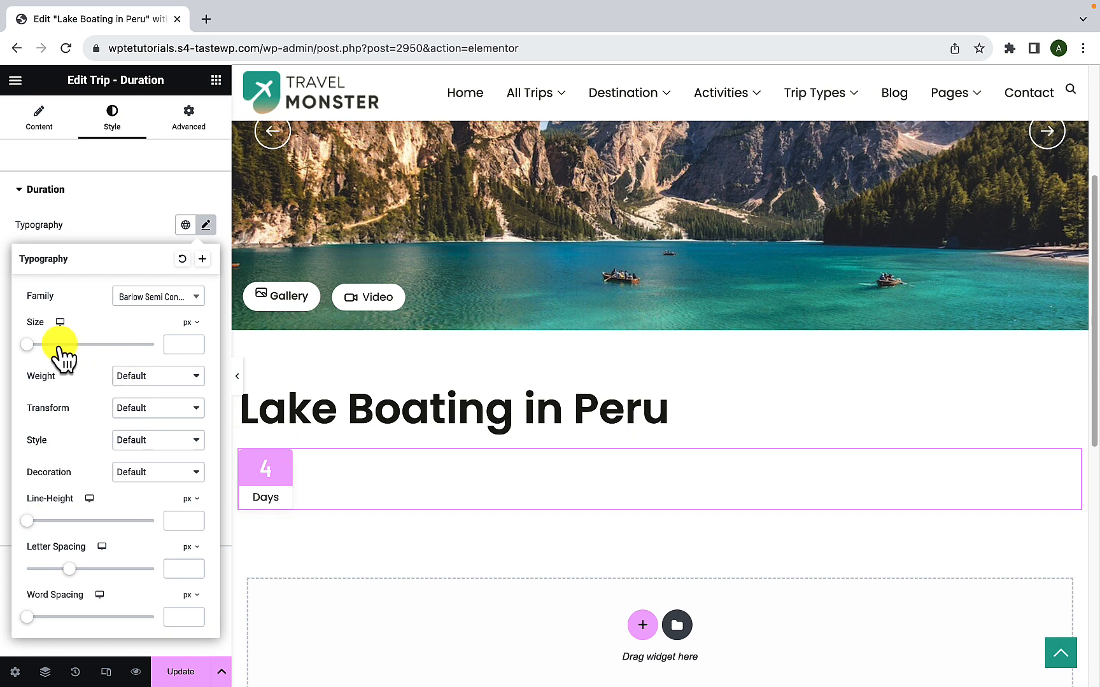
{"action": "left_click_drag", "start_coordinate": [28, 345], "coordinate": [56, 346]}
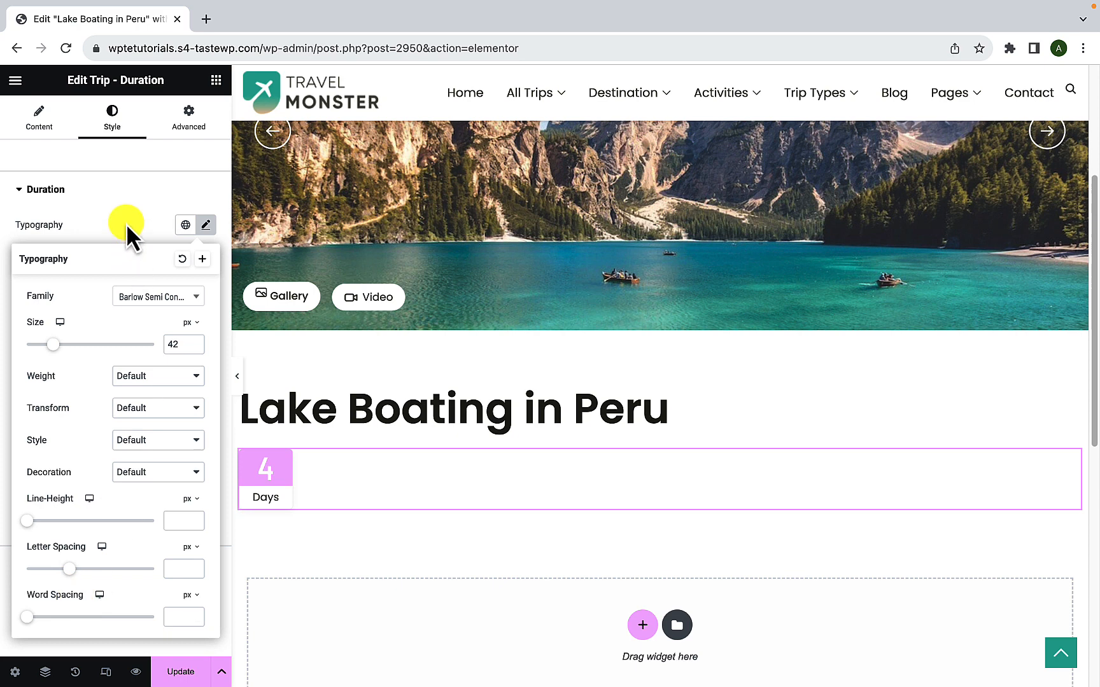
{"action": "left_click", "coordinate": [183, 259]}
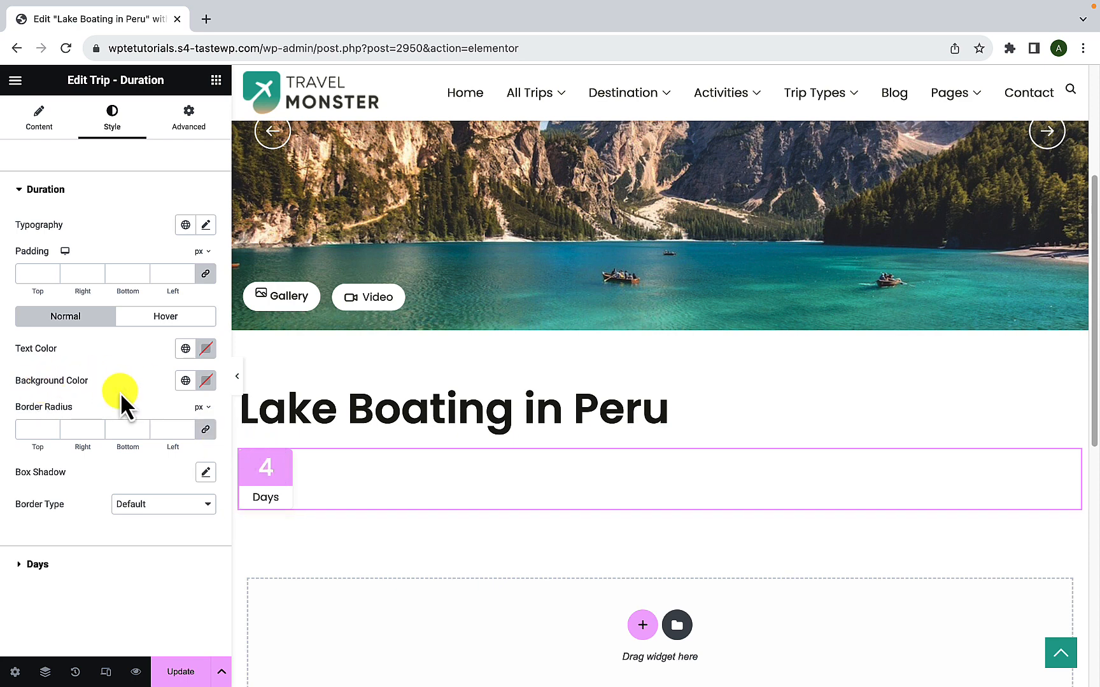
- Try a red #FF0000 and a light turquoise background color on the duration number
{"action": "left_click", "coordinate": [205, 382]}
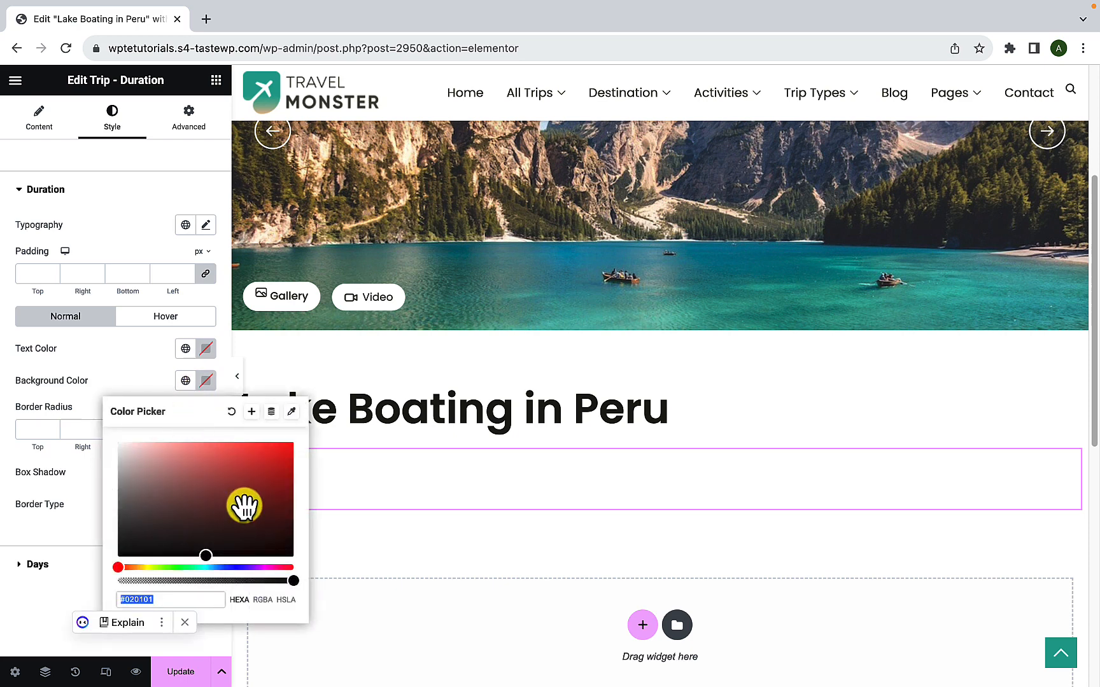
{"action": "left_click_drag", "start_coordinate": [244, 506], "coordinate": [294, 444]}
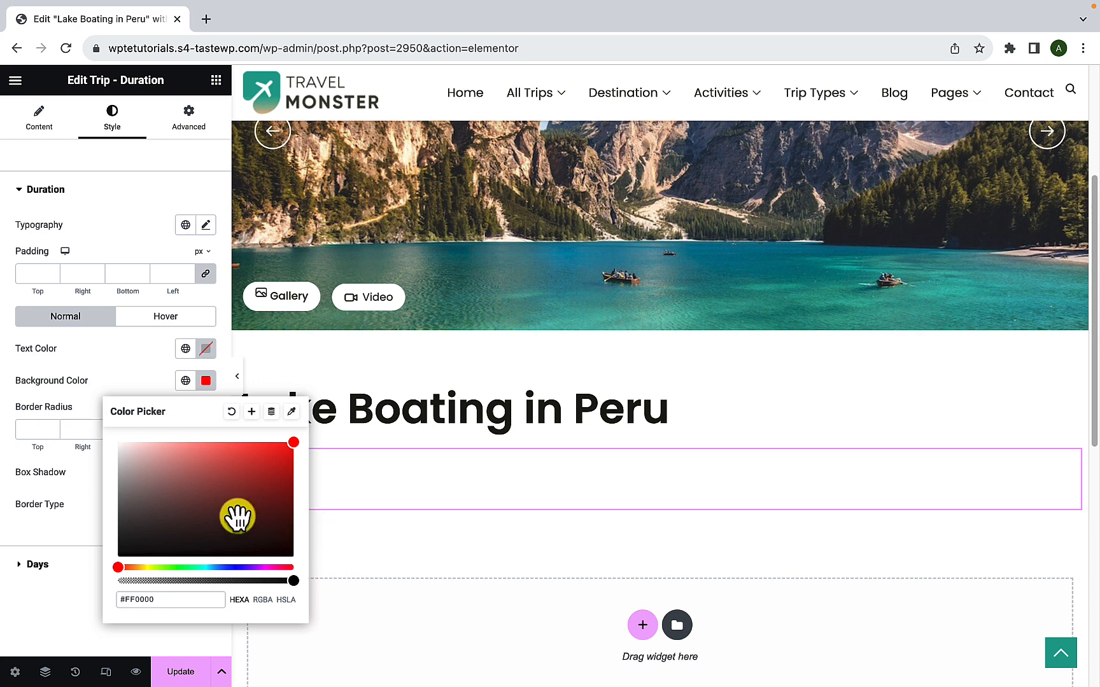
{"action": "left_click", "coordinate": [359, 544]}
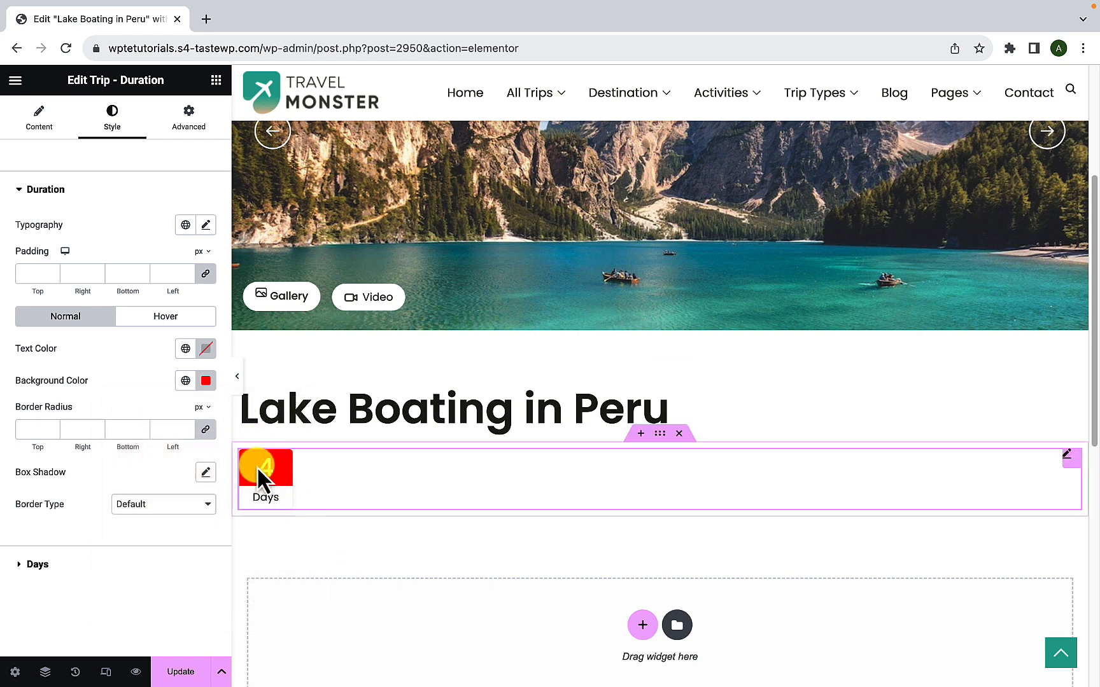
{"action": "left_click", "coordinate": [206, 380]}
{"action": "left_click_drag", "start_coordinate": [117, 568], "coordinate": [201, 567]}
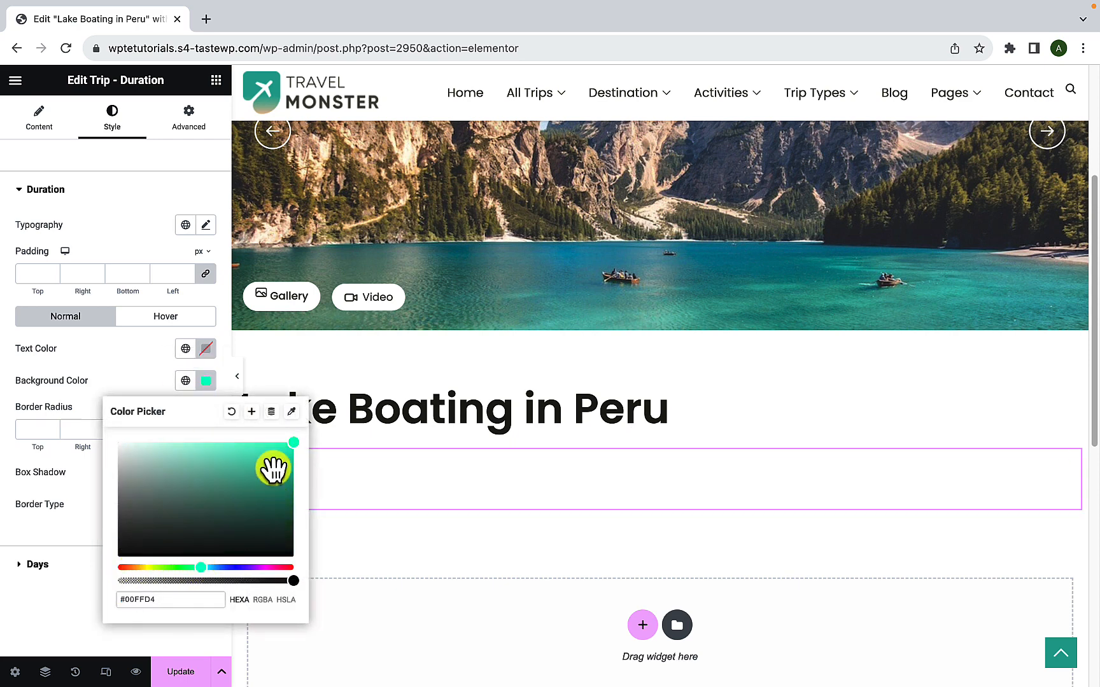
{"action": "left_click_drag", "start_coordinate": [295, 442], "coordinate": [149, 444]}
{"action": "left_click", "coordinate": [385, 504]}
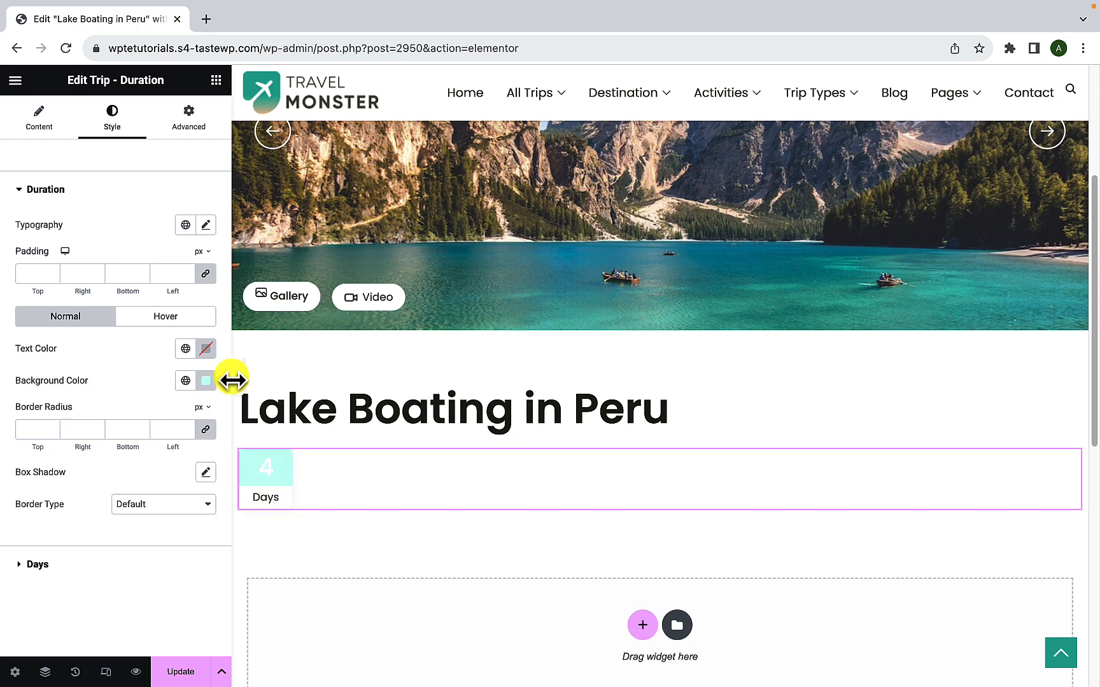
- Try the custom text color #110909 on the duration number and view the global colors offered for its background and text
{"action": "left_click", "coordinate": [208, 350]}
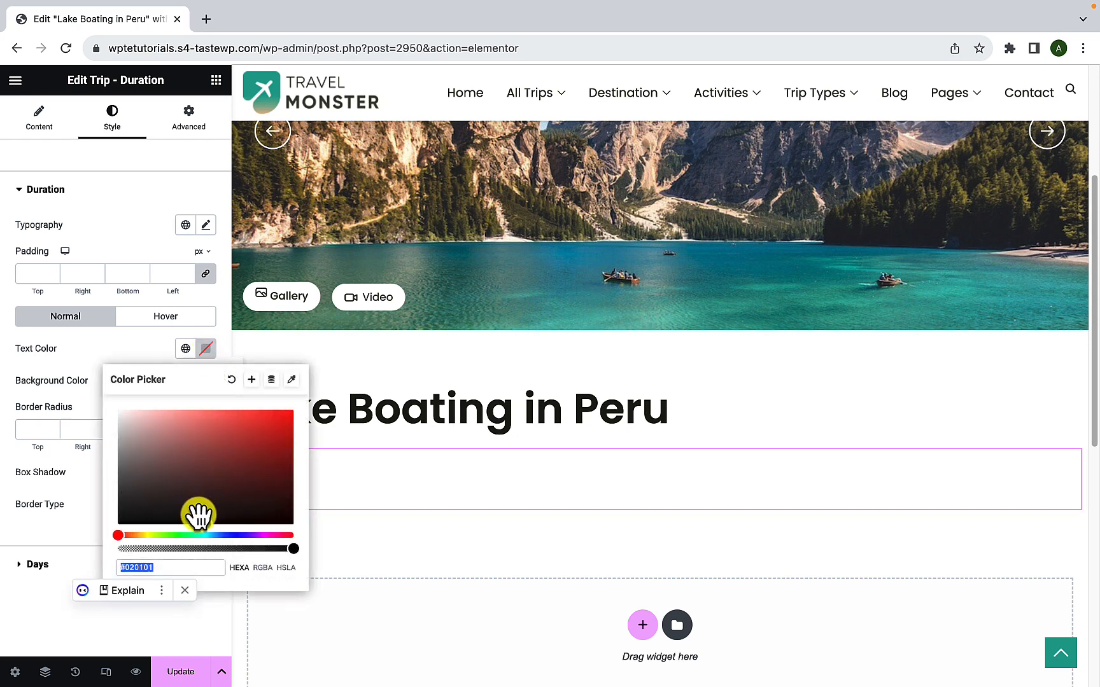
{"action": "mouse_move", "coordinate": [199, 513]}
{"action": "left_mouse_down"}
{"action": "mouse_move", "coordinate": [334, 564]}
{"action": "mouse_move", "coordinate": [238, 517]}
{"action": "mouse_move", "coordinate": [198, 517]}
{"action": "left_mouse_up"}
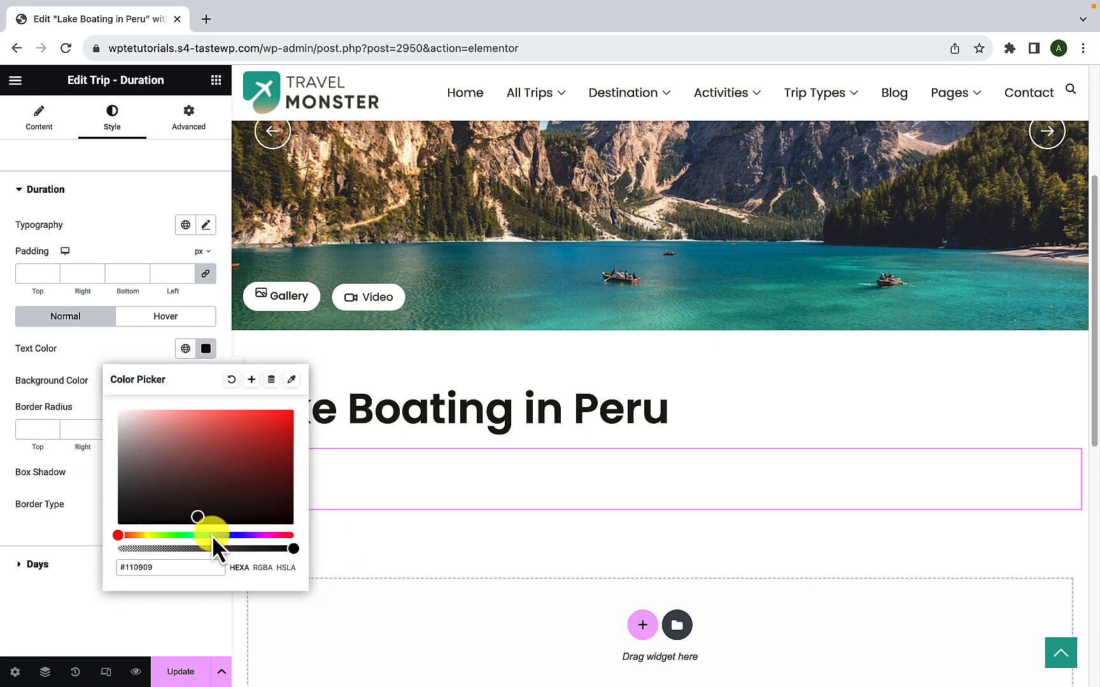
{"action": "left_click", "coordinate": [337, 562]}
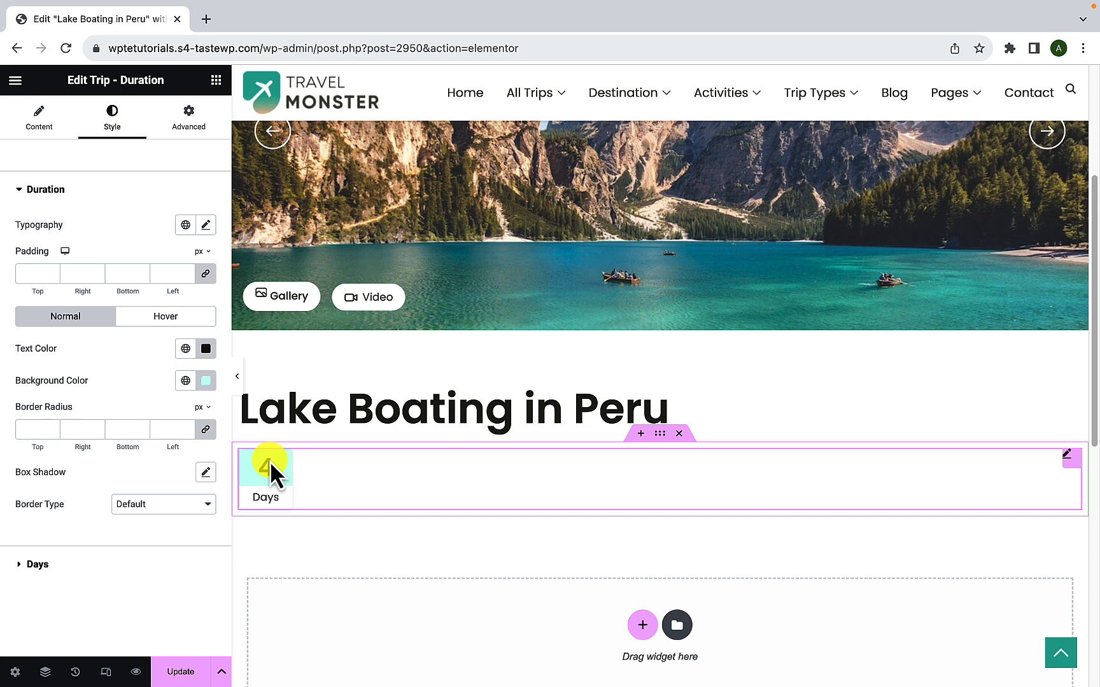
{"action": "left_click", "coordinate": [185, 382]}
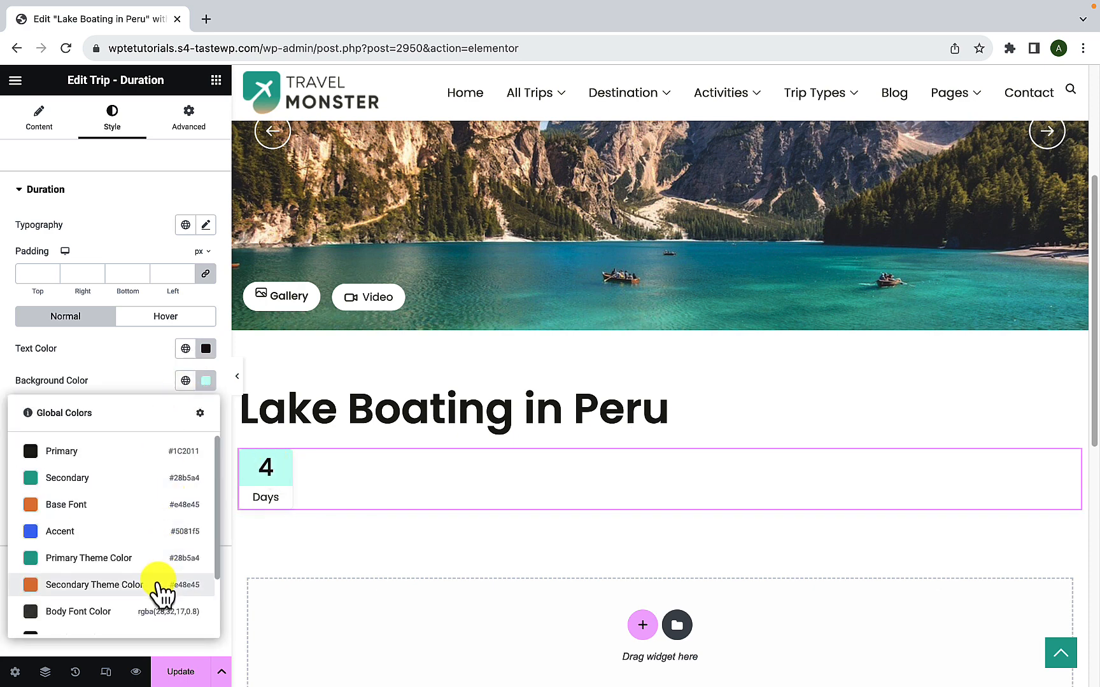
{"action": "left_click", "coordinate": [130, 368]}
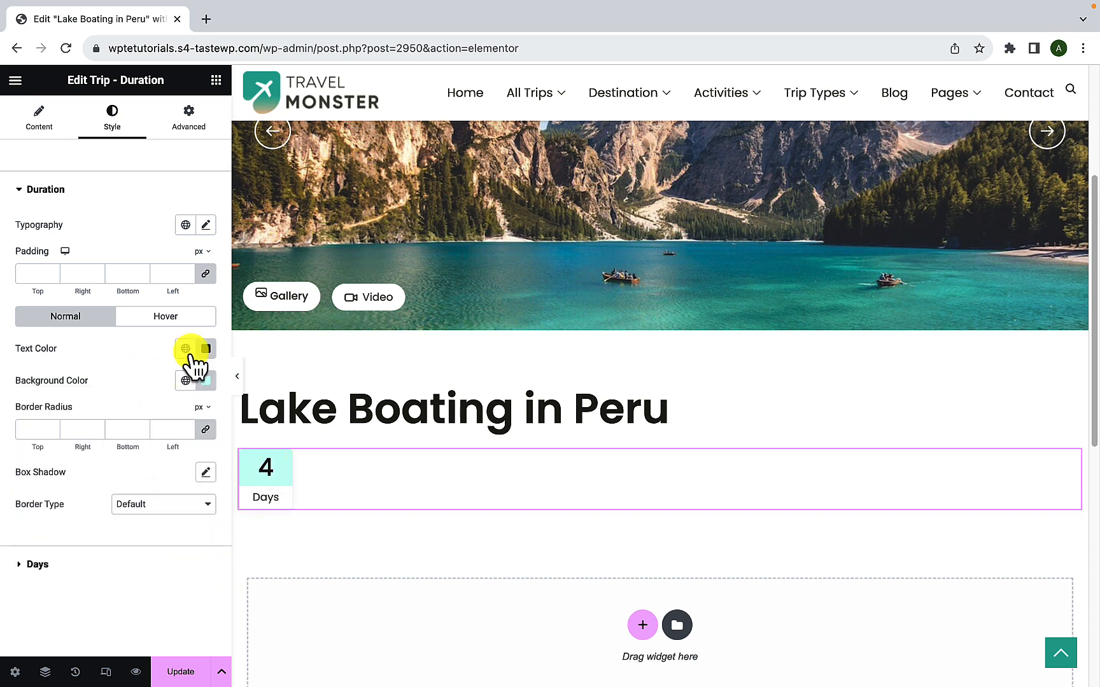
{"action": "left_click", "coordinate": [186, 350]}
{"action": "left_click", "coordinate": [155, 349]}
- Clear the duration number's custom background and text colors
{"action": "left_click", "coordinate": [207, 382]}
{"action": "left_click", "coordinate": [227, 417]}
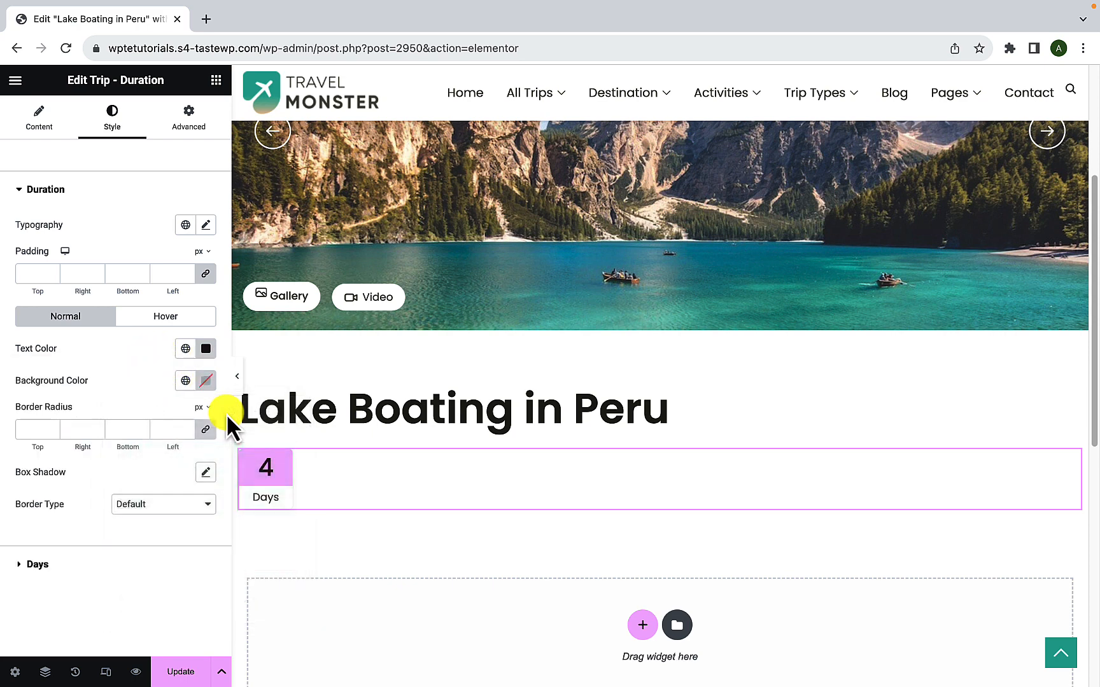
{"action": "left_click", "coordinate": [207, 351]}
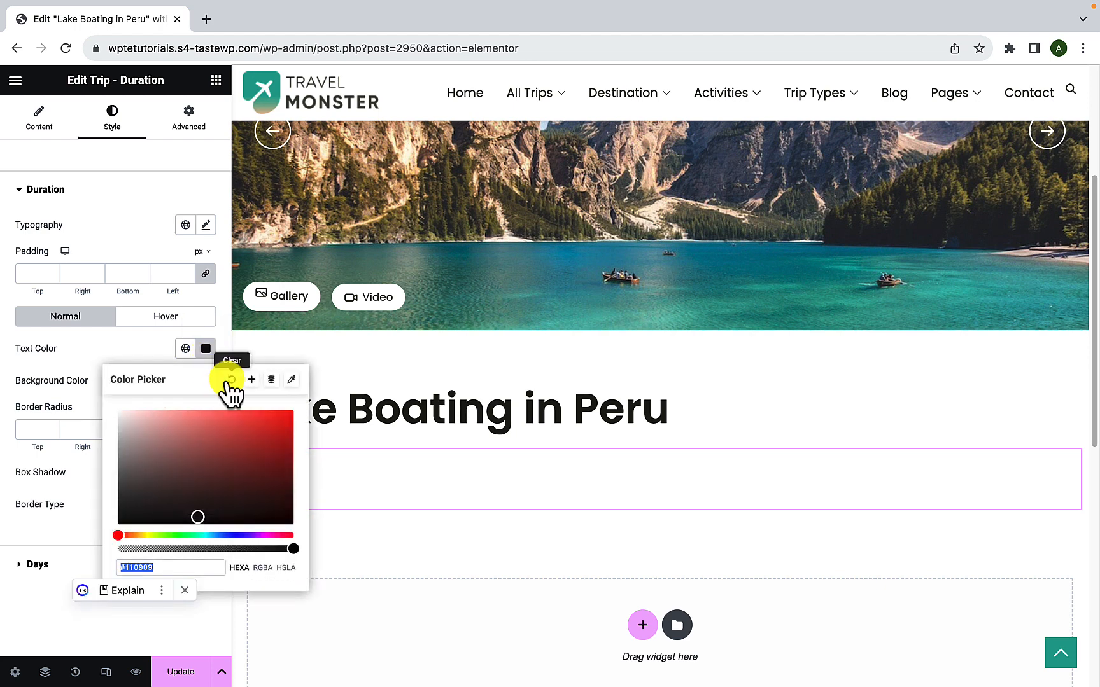
{"action": "left_click", "coordinate": [229, 380]}
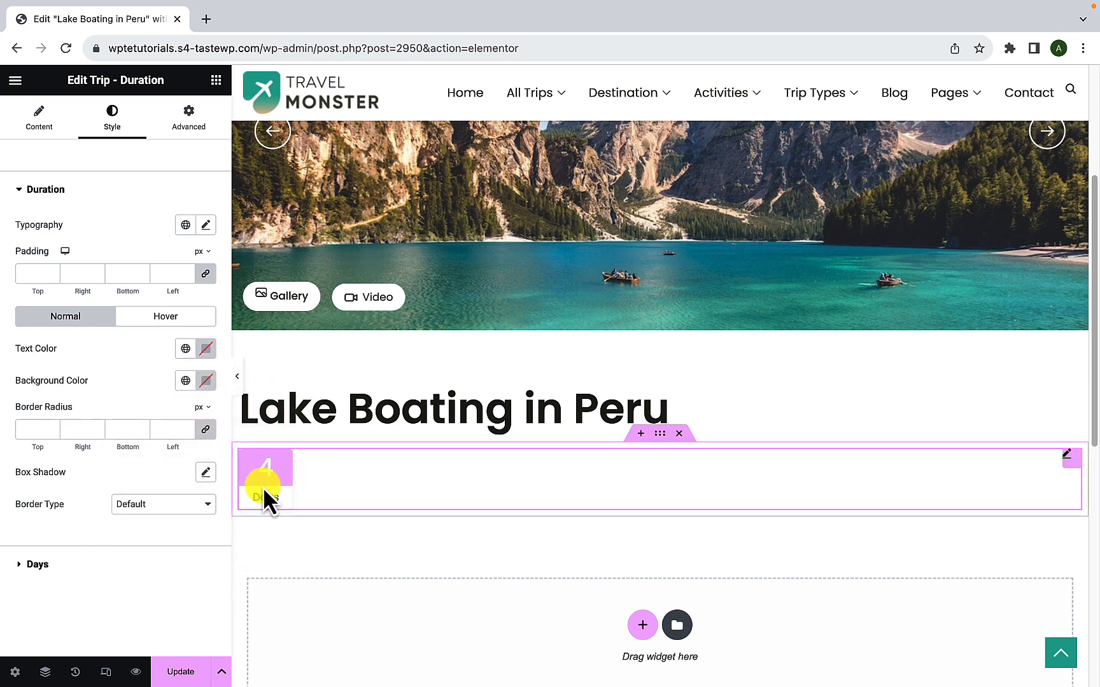
- Examine the style options for the duration widget's Days label, including the available border types
{"action": "left_click", "coordinate": [111, 564]}
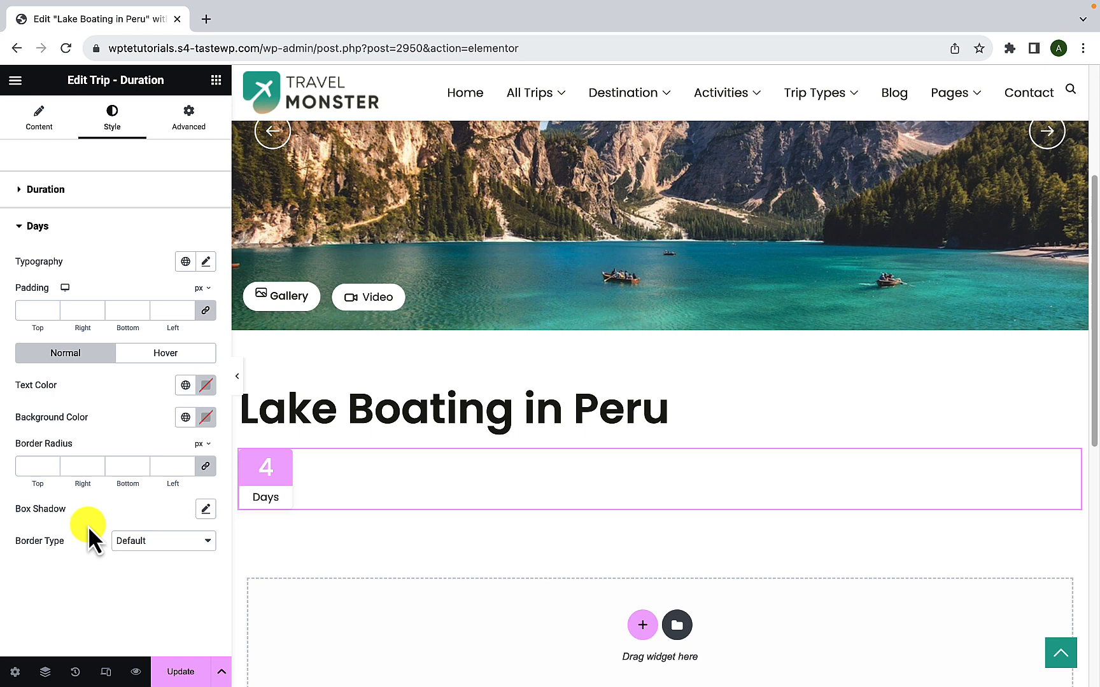
{"action": "left_click", "coordinate": [141, 542]}
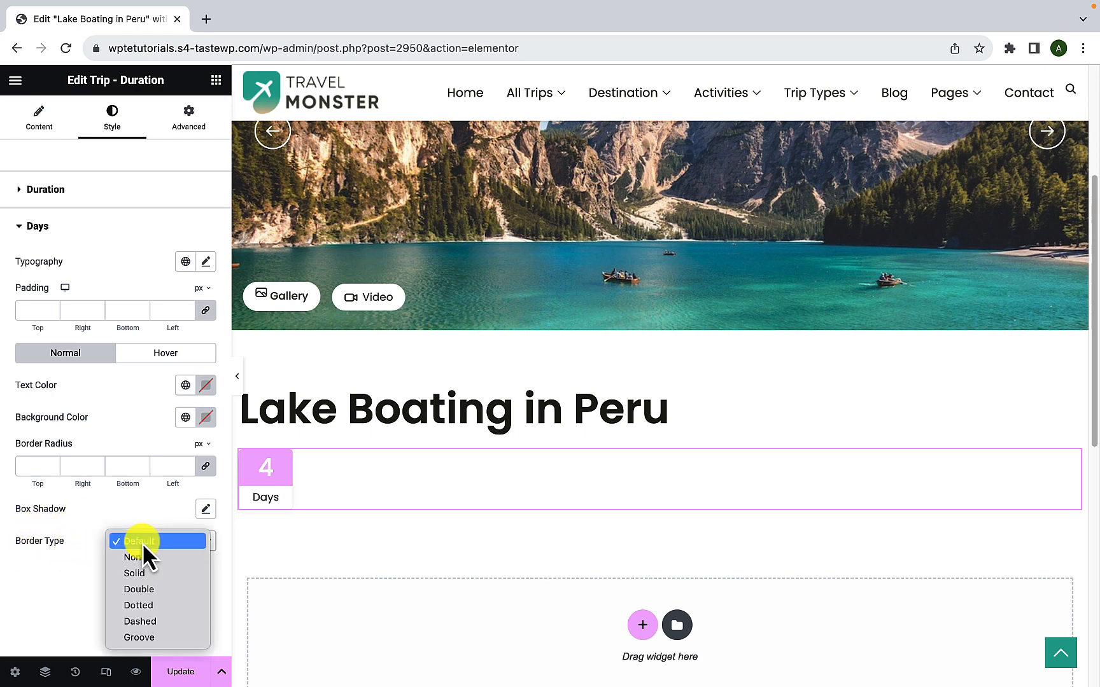
{"action": "left_click", "coordinate": [80, 556]}
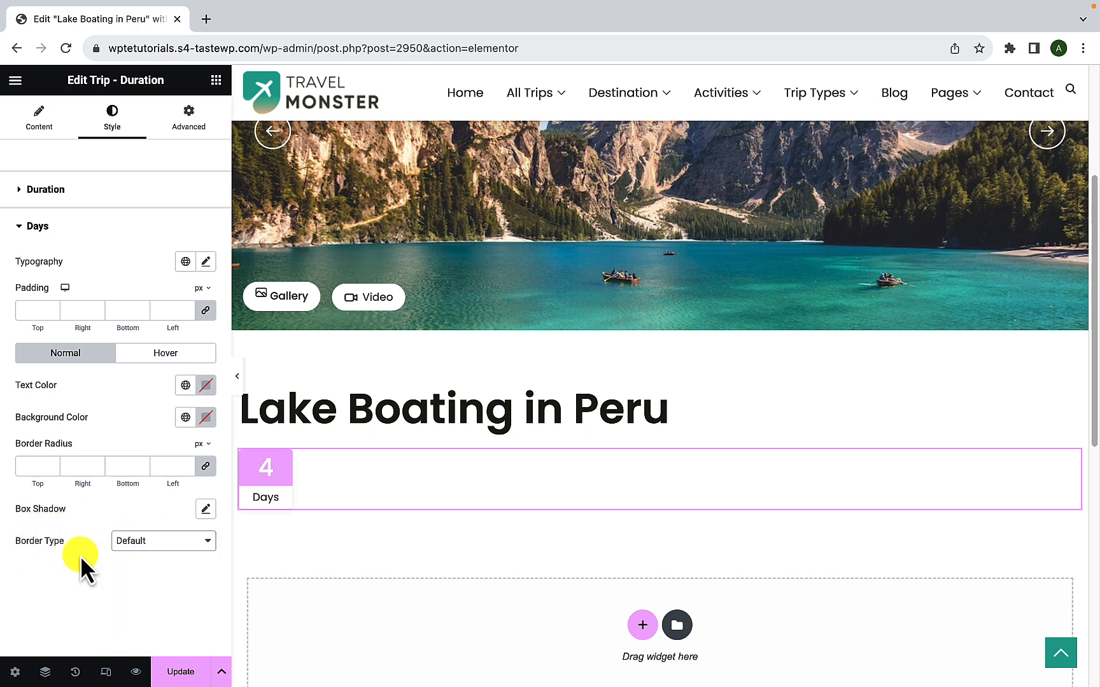
{"action": "left_click", "coordinate": [158, 226]}
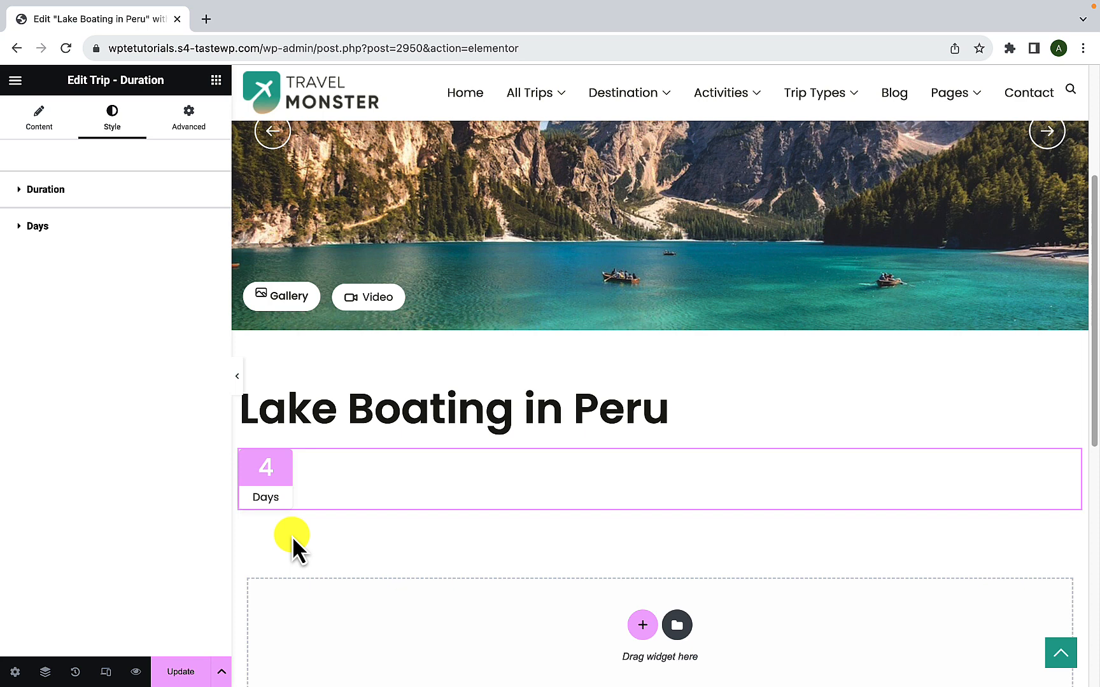
- Add the Trip - Overview widget below the trip duration on the page
{"action": "left_click", "coordinate": [217, 80]}
{"action": "scroll", "coordinate": [129, 373], "scroll_direction": "down", "scroll_amount": 5}
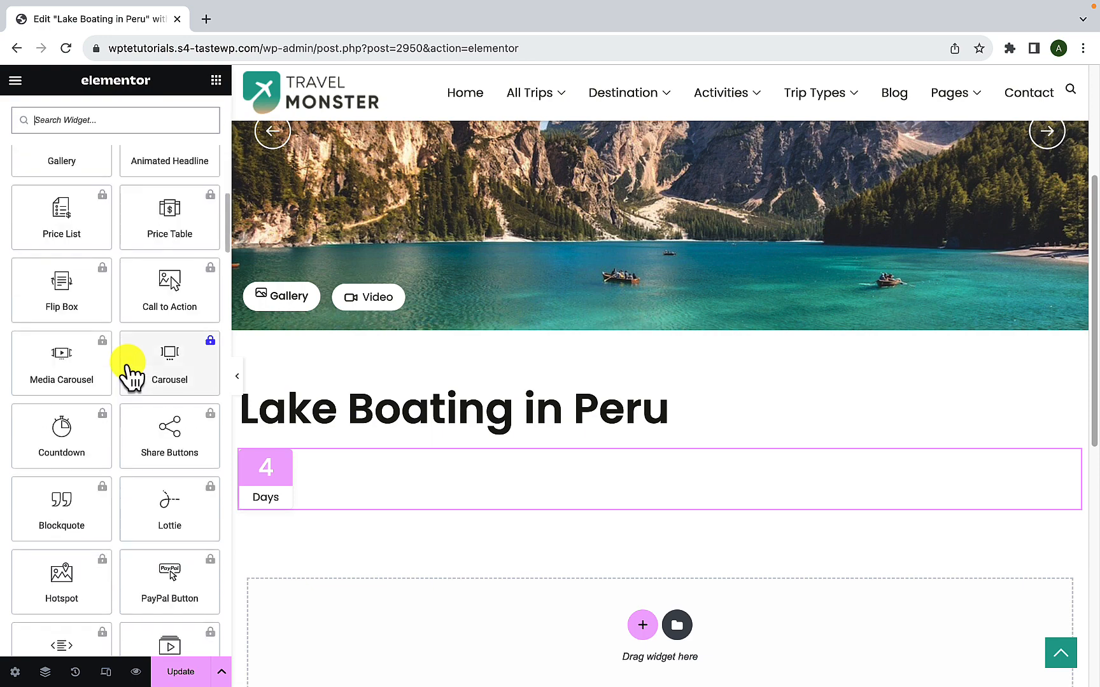
{"action": "scroll", "coordinate": [127, 368], "scroll_direction": "down", "scroll_amount": 10}
{"action": "scroll", "coordinate": [128, 364], "scroll_direction": "down", "scroll_amount": 15}
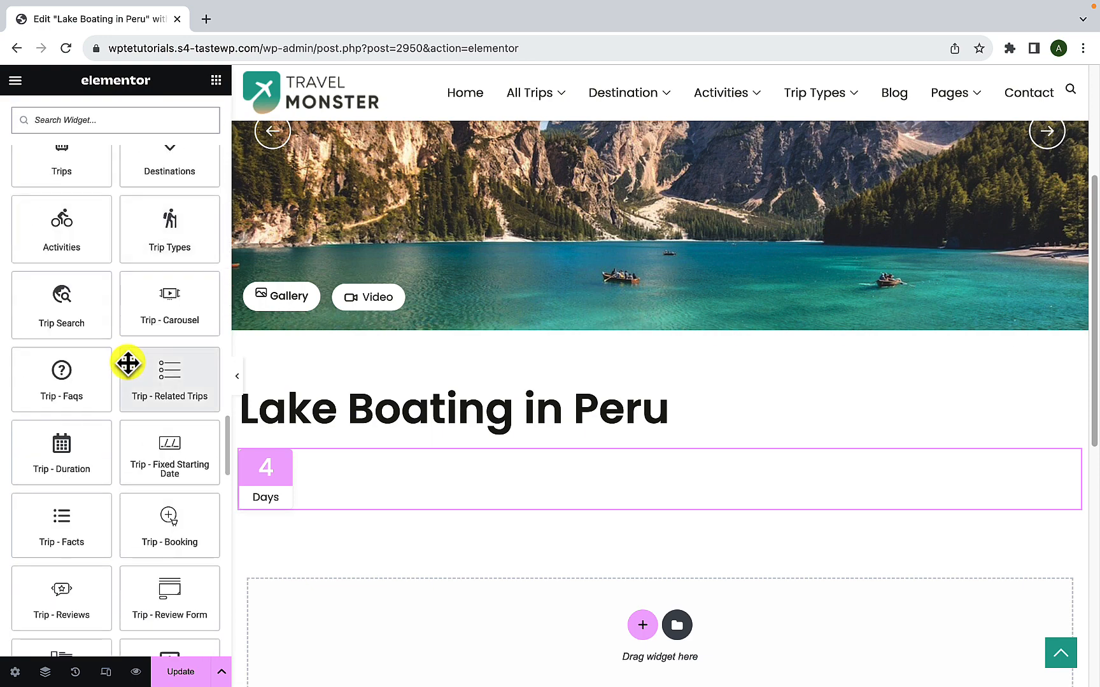
{"action": "scroll", "coordinate": [123, 403], "scroll_direction": "down", "scroll_amount": 3}
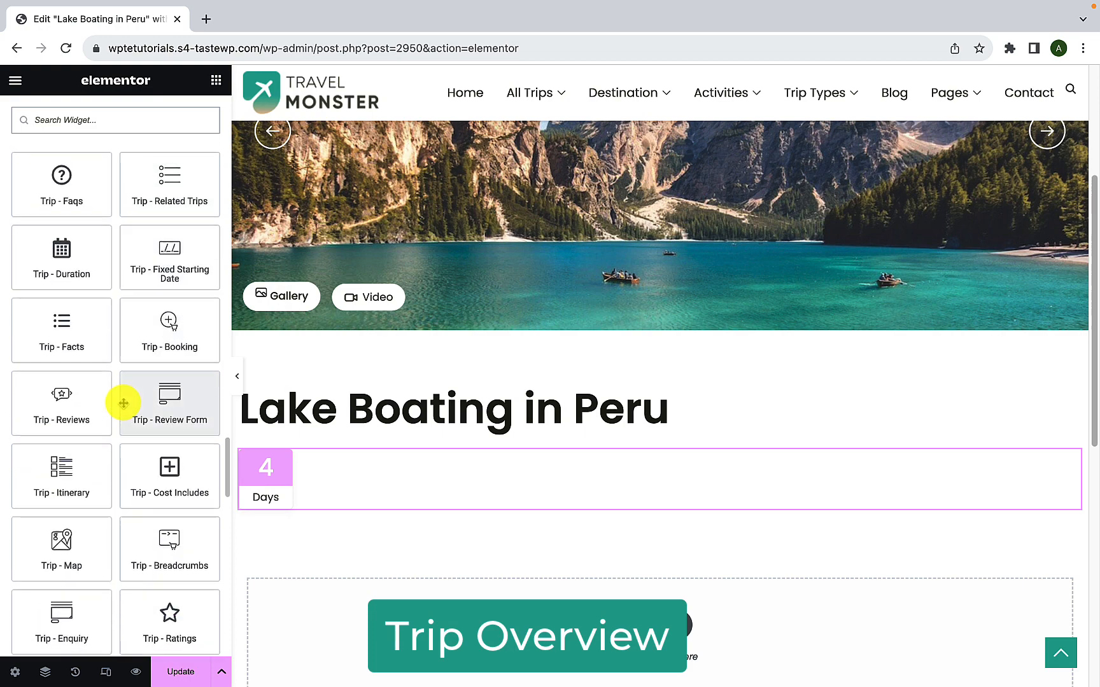
{"action": "scroll", "coordinate": [121, 401], "scroll_direction": "down", "scroll_amount": 4}
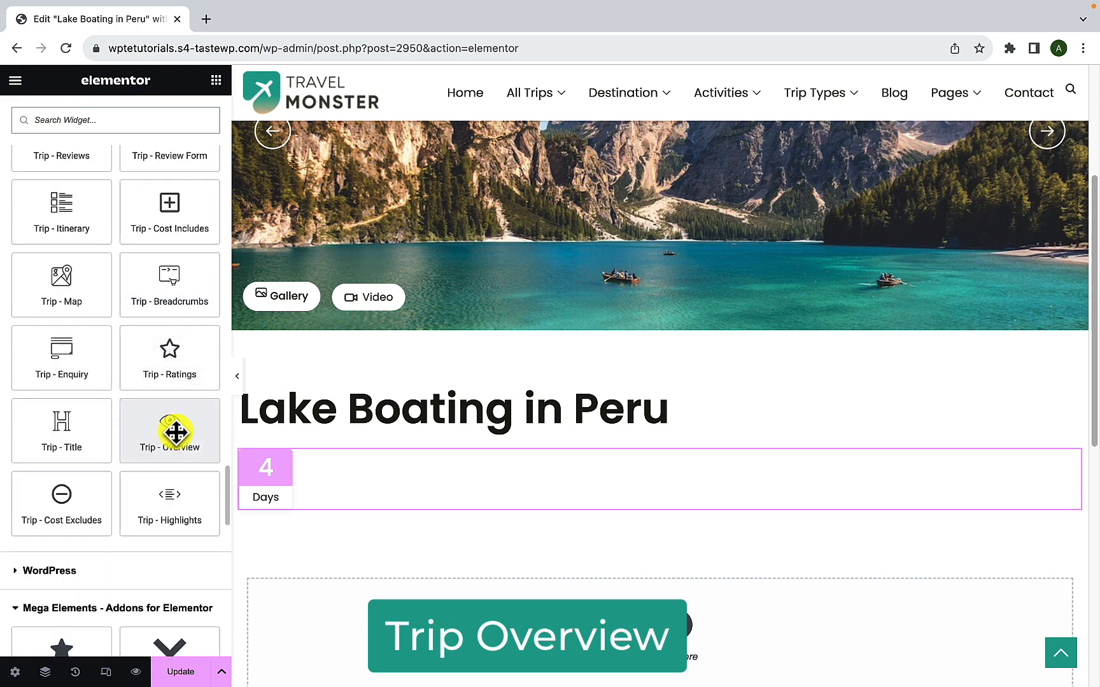
{"action": "left_click_drag", "start_coordinate": [176, 433], "coordinate": [532, 630]}
{"action": "scroll", "coordinate": [532, 631], "scroll_direction": "down", "scroll_amount": 3}
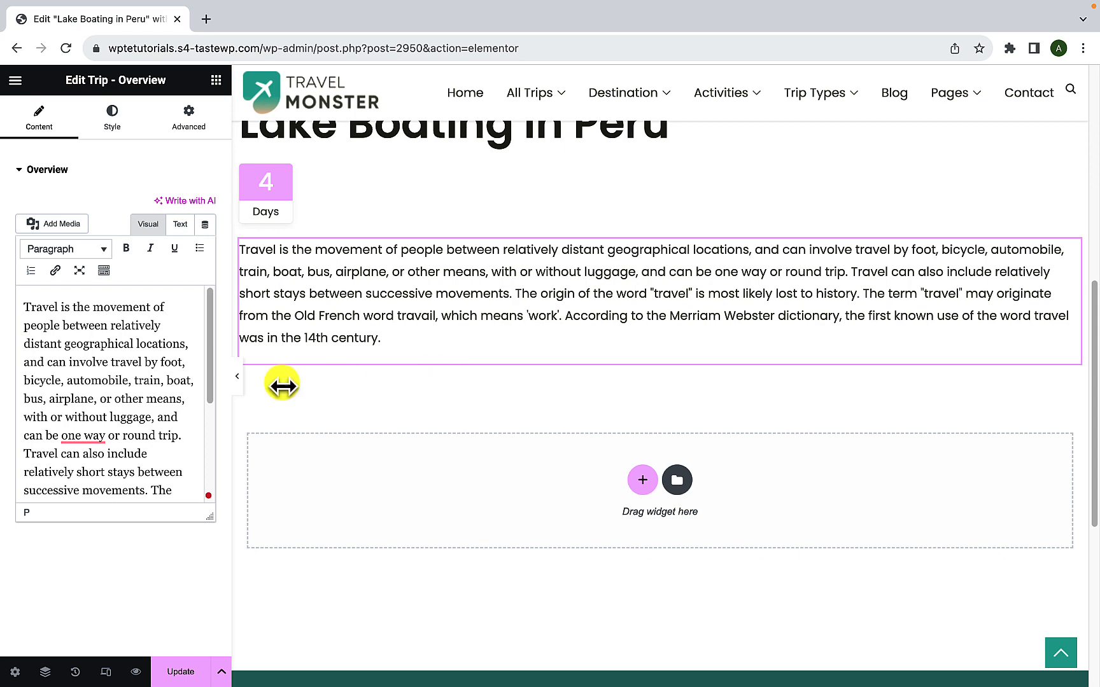
- Try adding the text "gkkgkjgk" at the end of the overview paragraph and delete it again
{"action": "scroll", "coordinate": [162, 423], "scroll_direction": "down", "scroll_amount": 5}
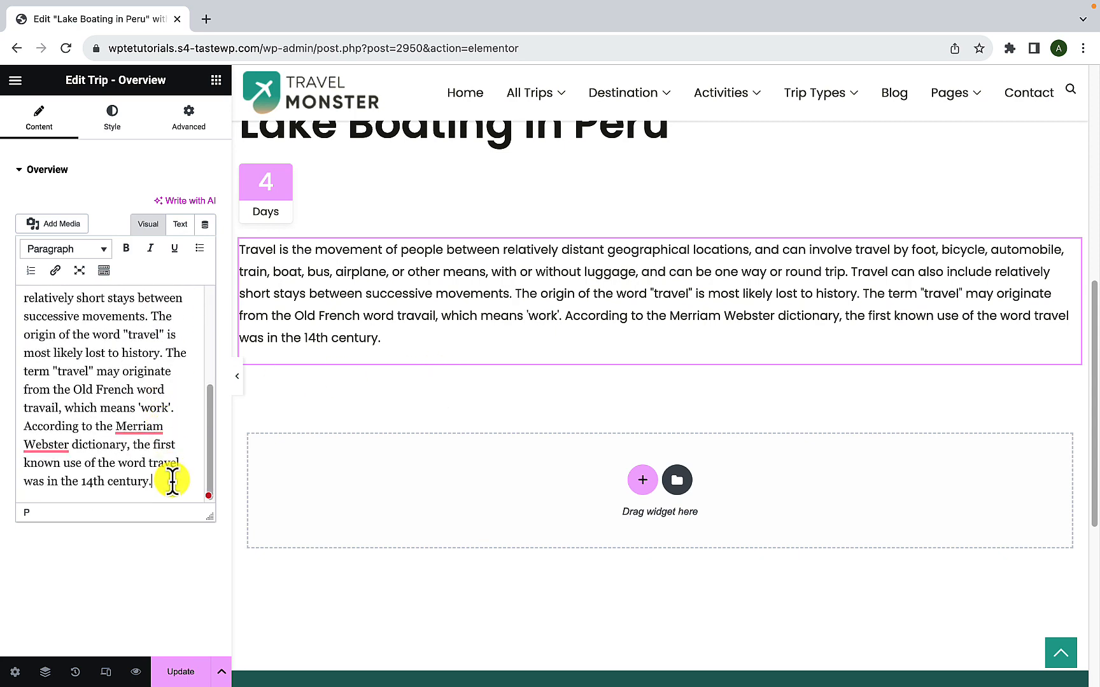
{"action": "type", "text": "gkkgk"}
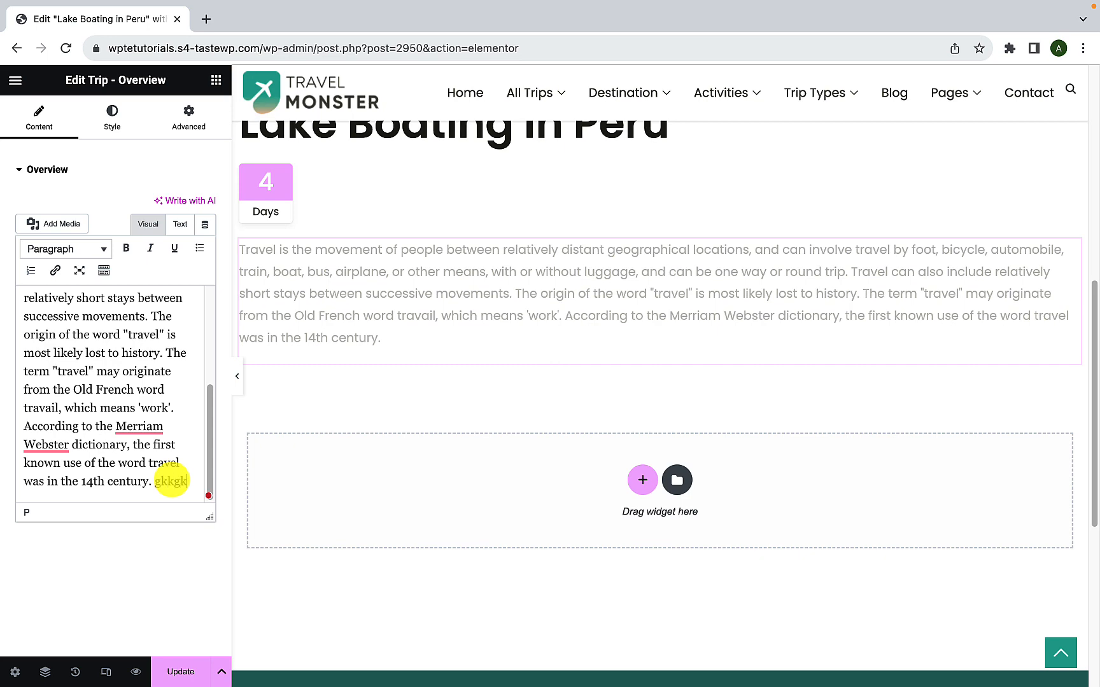
{"action": "type", "text": "jgk"}
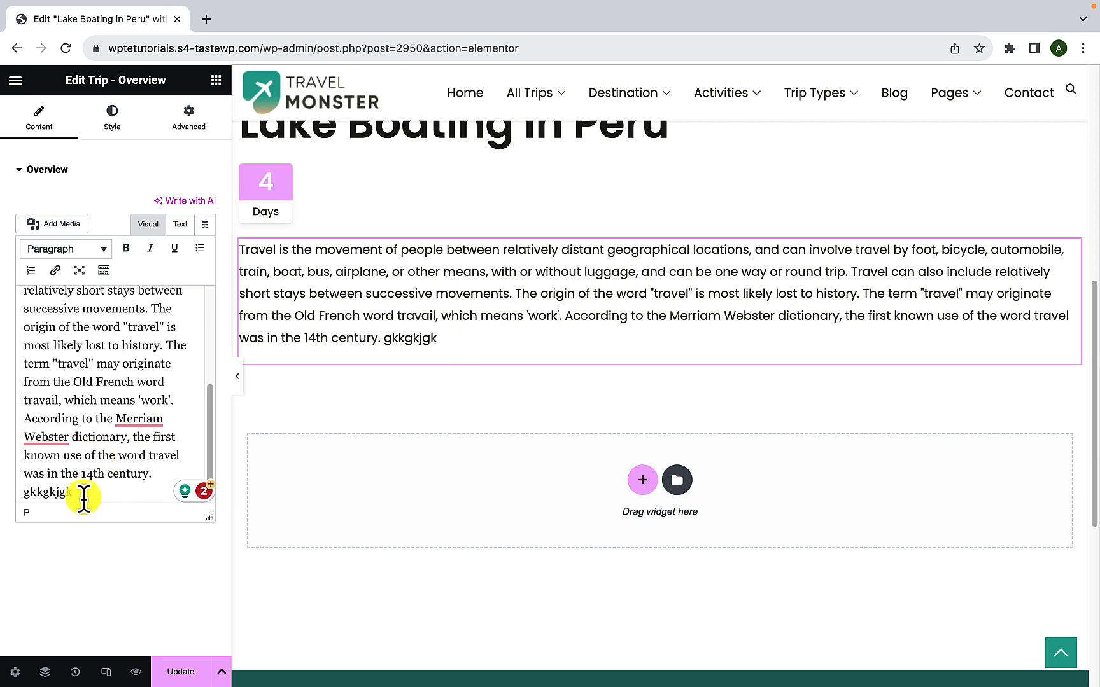
{"action": "scroll", "coordinate": [83, 490], "scroll_direction": "down", "scroll_amount": 1}
{"action": "left_click_drag", "start_coordinate": [86, 484], "coordinate": [12, 483]}
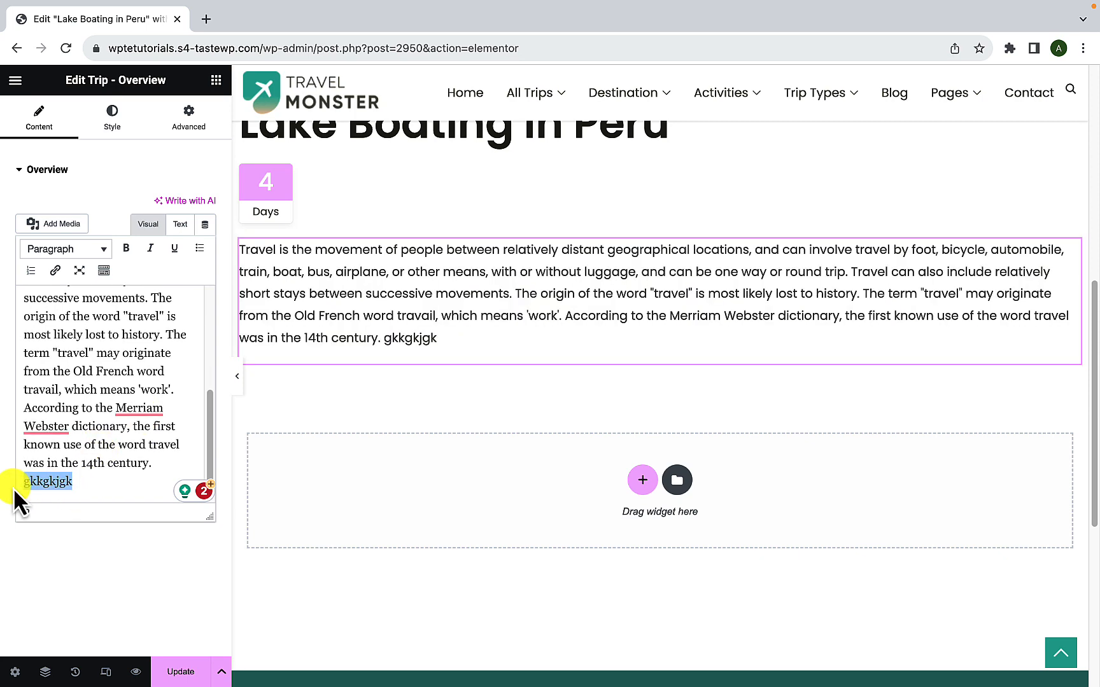
{"action": "key", "text": "BackSpace"}
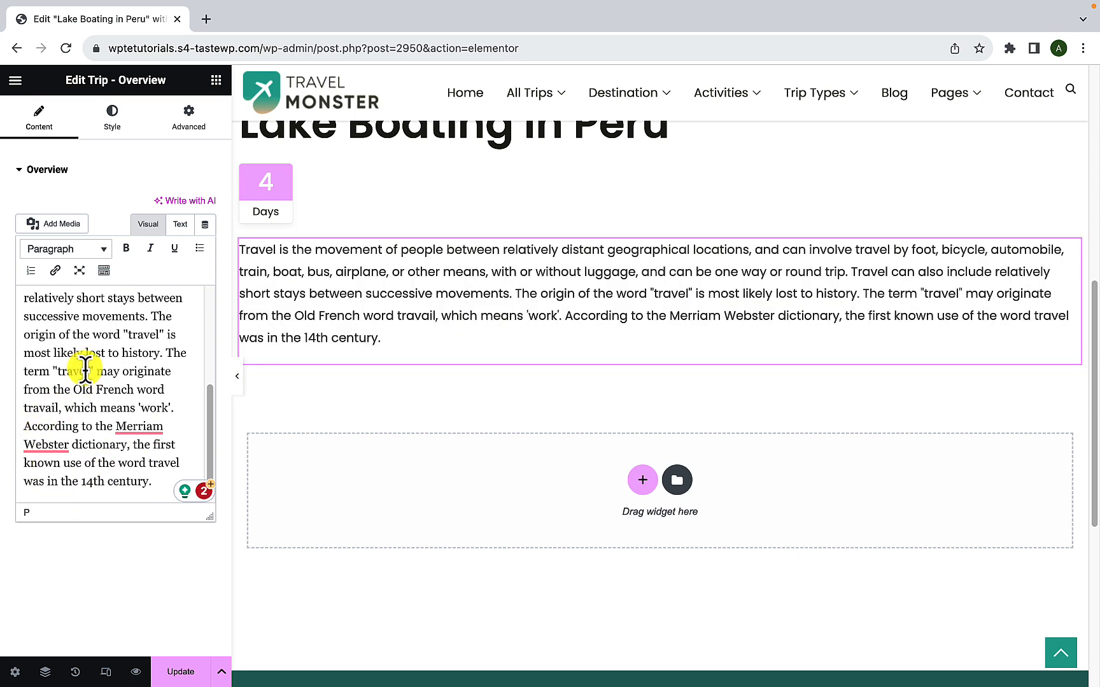
- Try center and right alignment on the overview text and return it to left alignment
{"action": "left_click", "coordinate": [115, 130]}
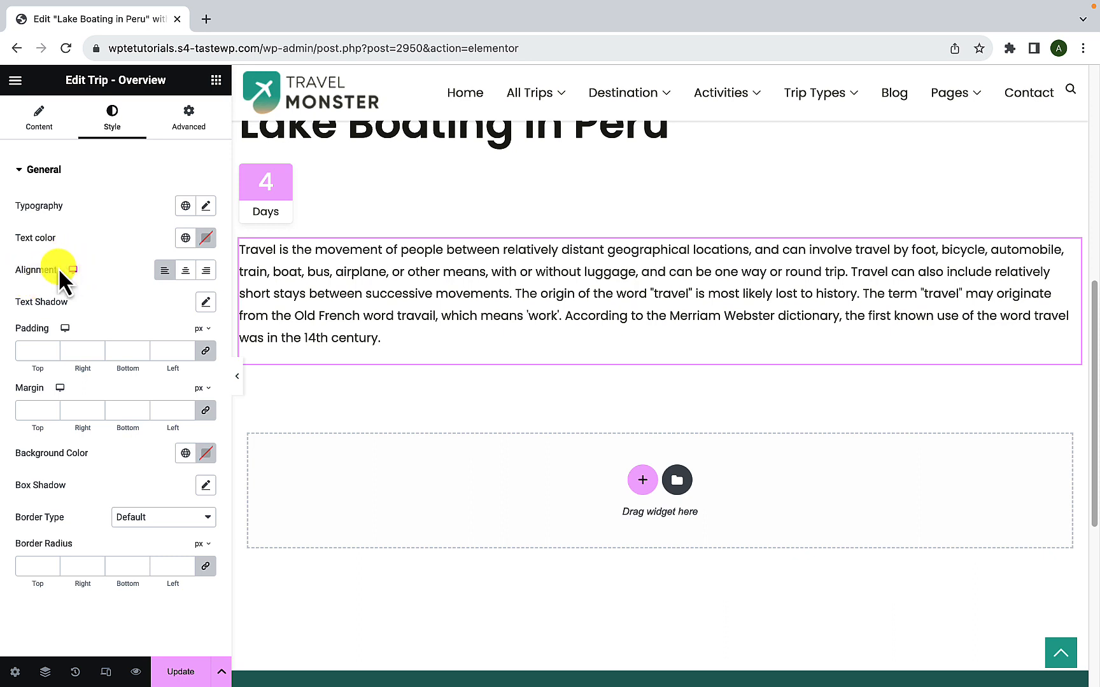
{"action": "left_click", "coordinate": [185, 270]}
{"action": "left_click", "coordinate": [206, 270]}
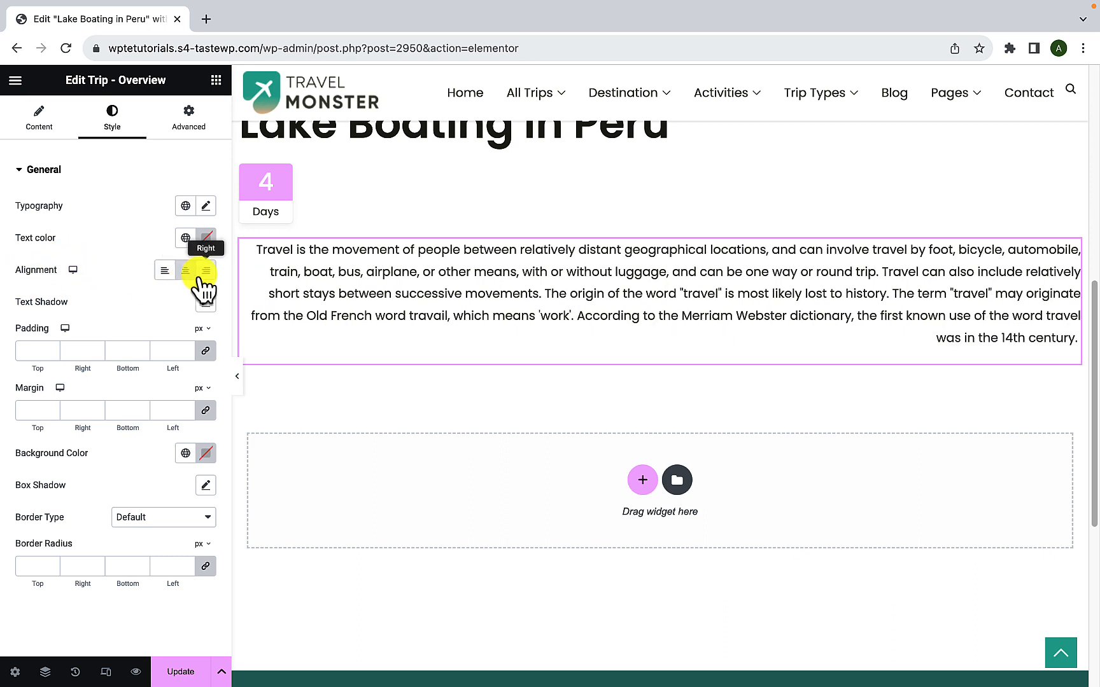
{"action": "left_click", "coordinate": [164, 272]}
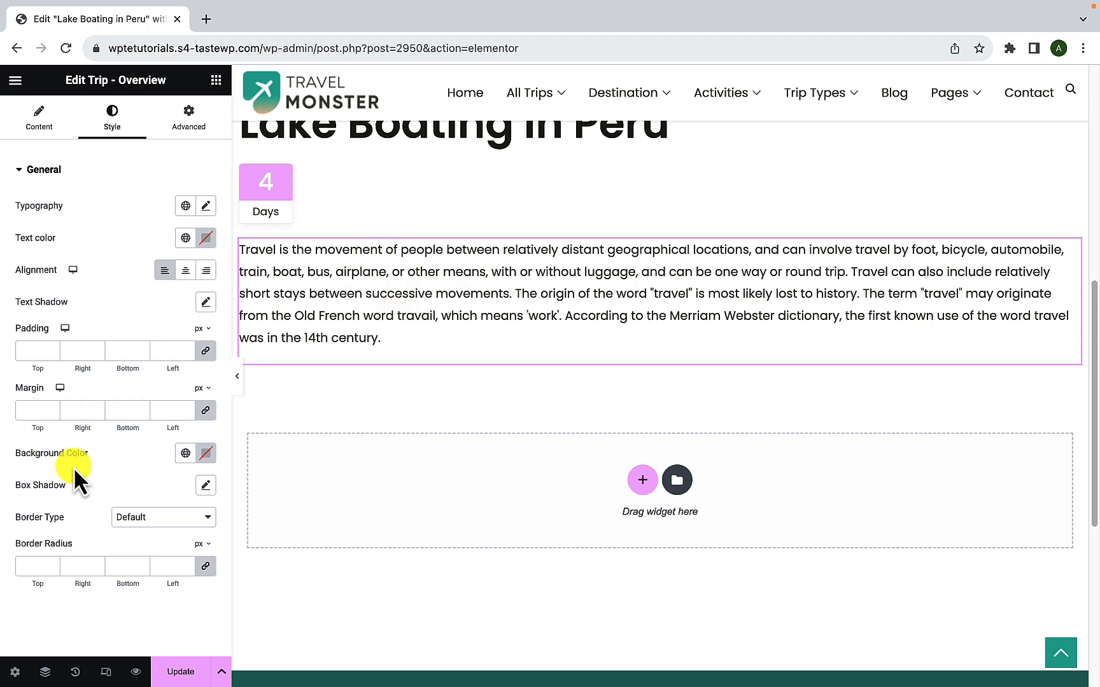
- Try pink, light green and light orange #FFF5E5 background colors on the overview text and clear the background color
{"action": "left_click", "coordinate": [206, 453]}
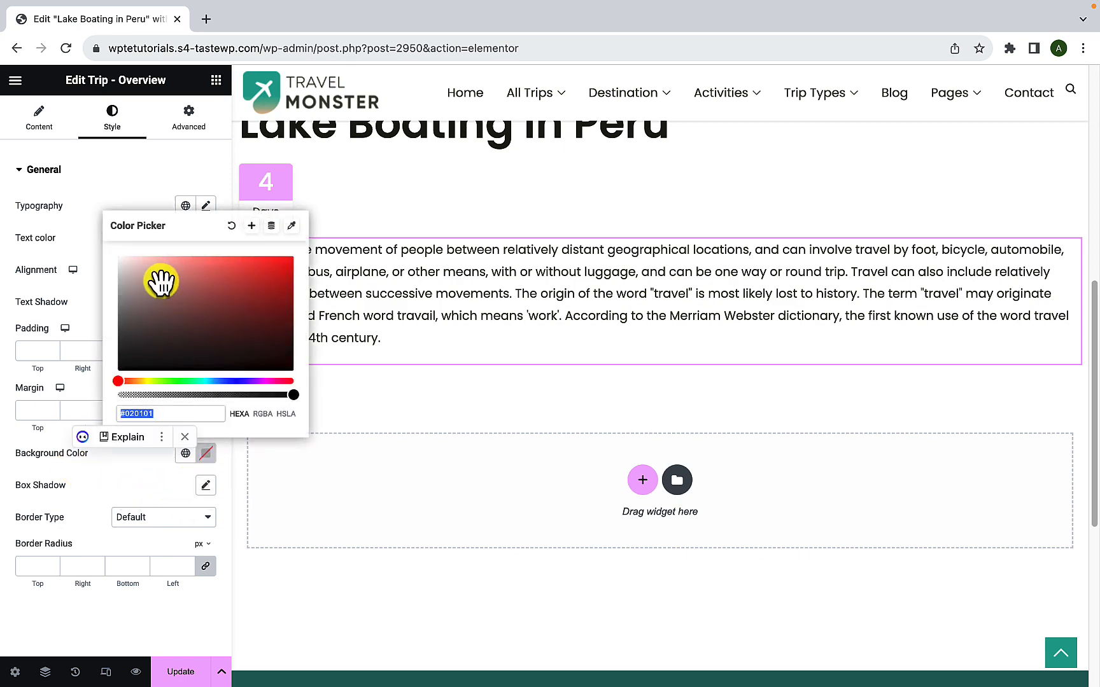
{"action": "left_click_drag", "start_coordinate": [160, 288], "coordinate": [136, 257]}
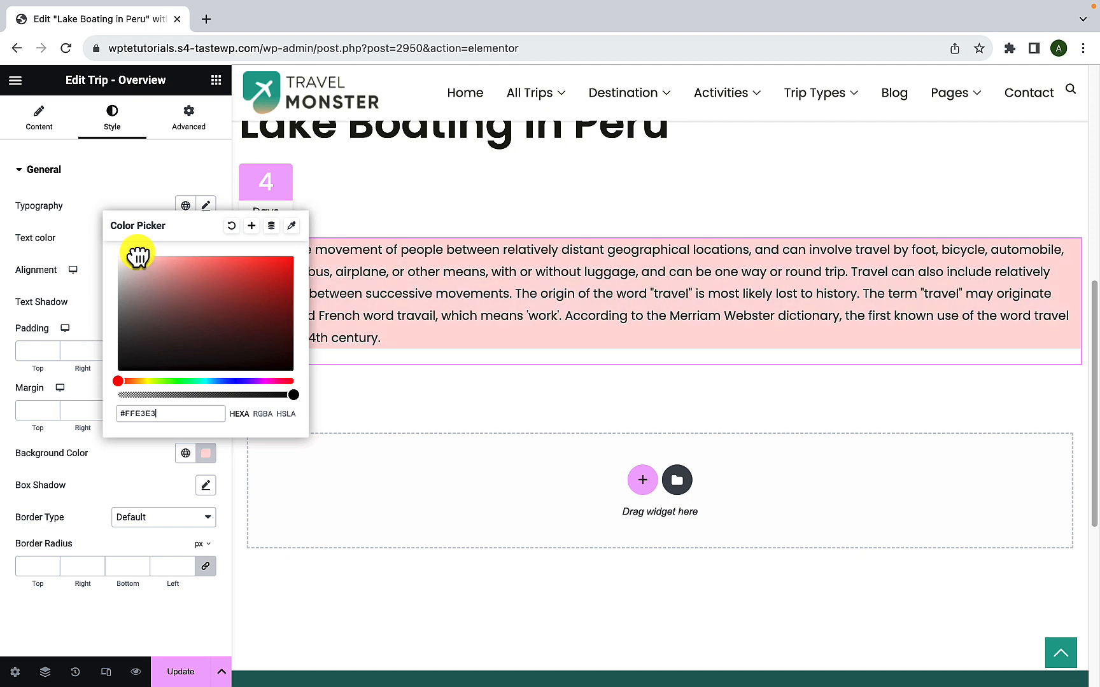
{"action": "left_click", "coordinate": [154, 381]}
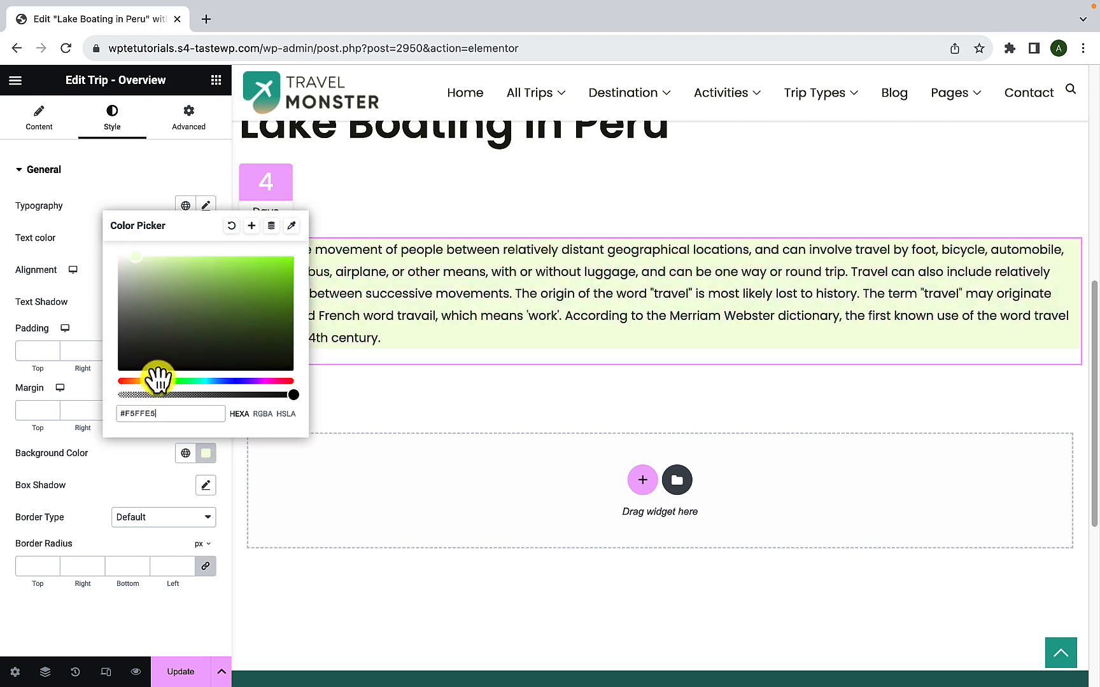
{"action": "left_click_drag", "start_coordinate": [154, 381], "coordinate": [135, 380]}
{"action": "left_click", "coordinate": [137, 461]}
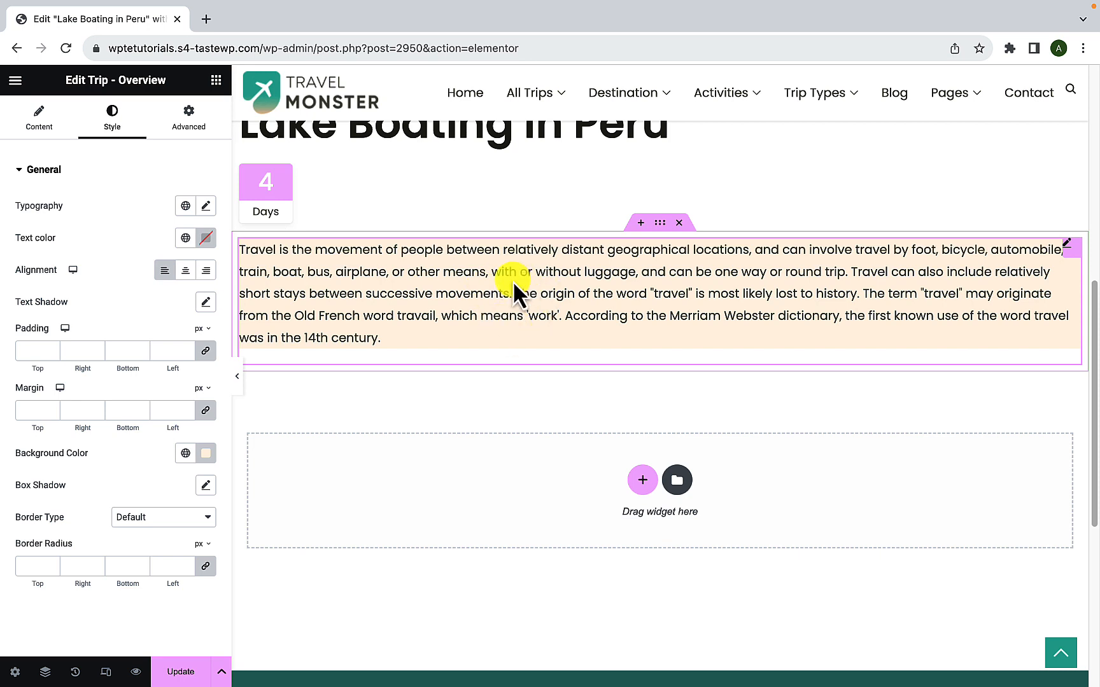
{"action": "left_click", "coordinate": [205, 453]}
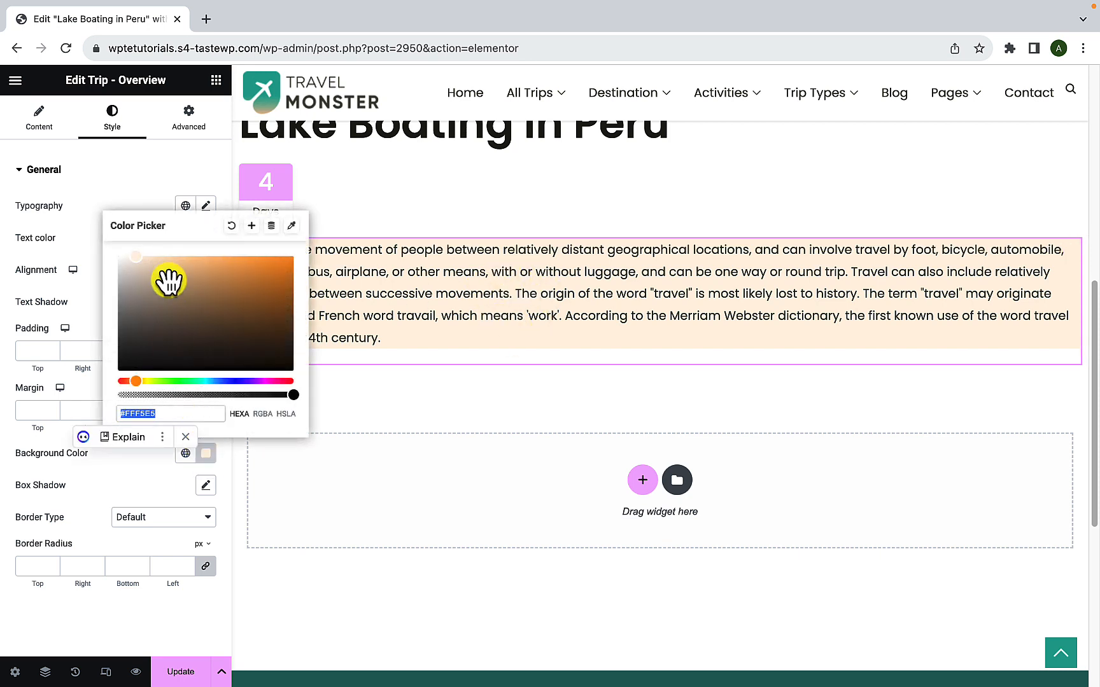
{"action": "left_click", "coordinate": [231, 226]}
{"action": "left_click", "coordinate": [132, 442]}
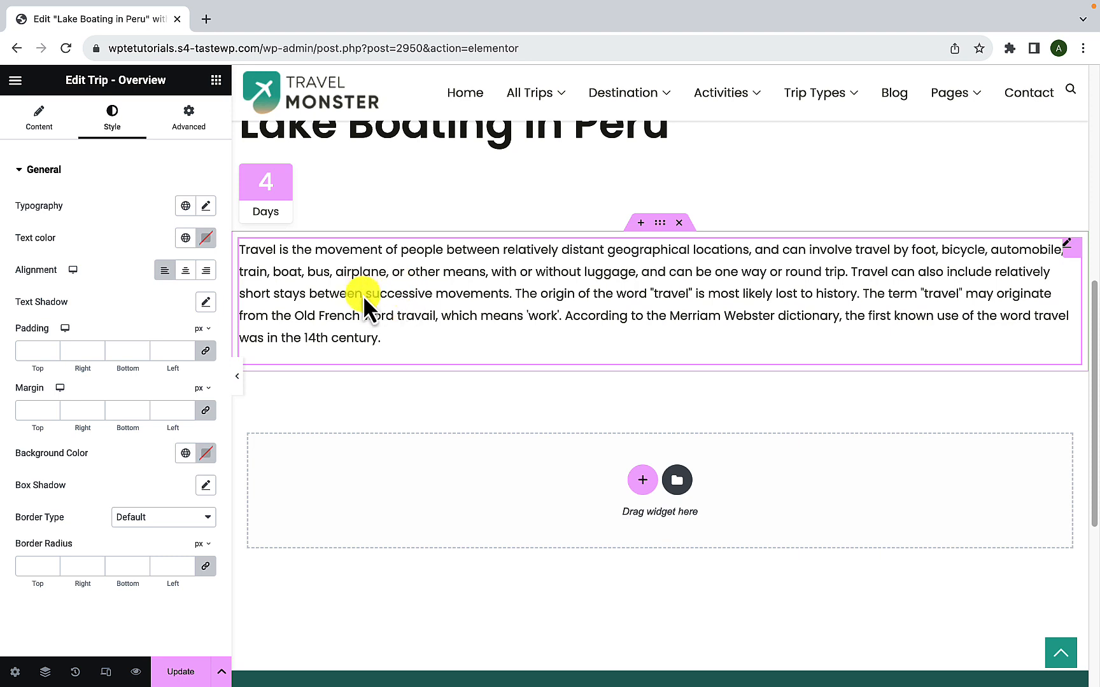
- Add a Heading widget between the trip duration and the overview text
{"action": "left_click", "coordinate": [215, 81]}
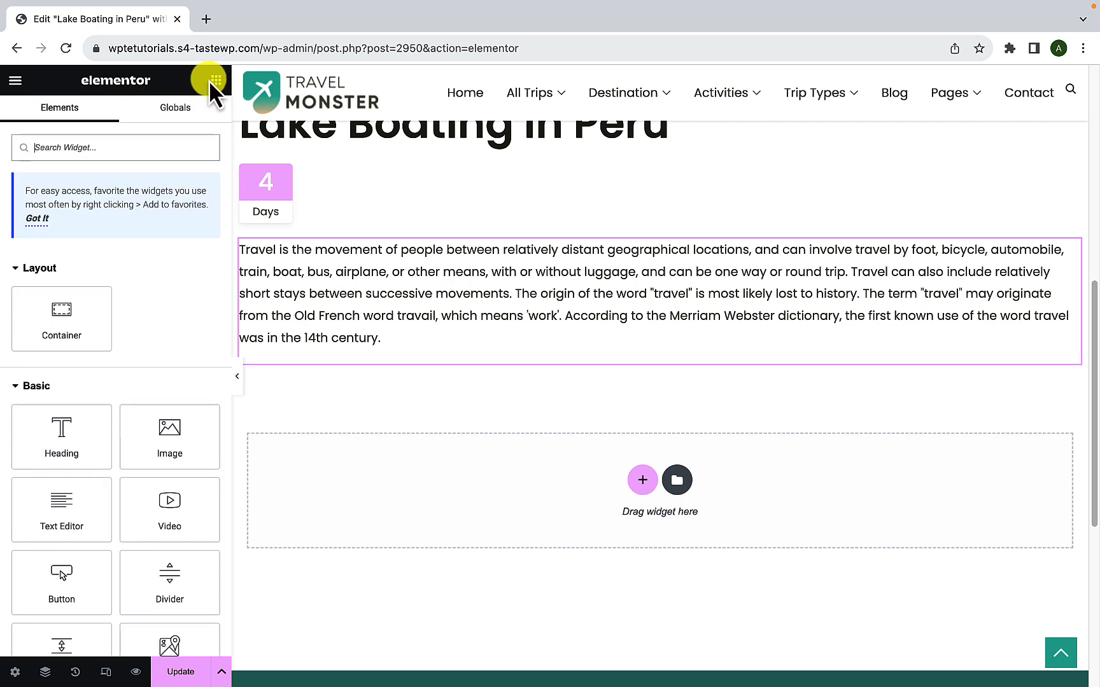
{"action": "scroll", "coordinate": [109, 401], "scroll_direction": "down", "scroll_amount": 4}
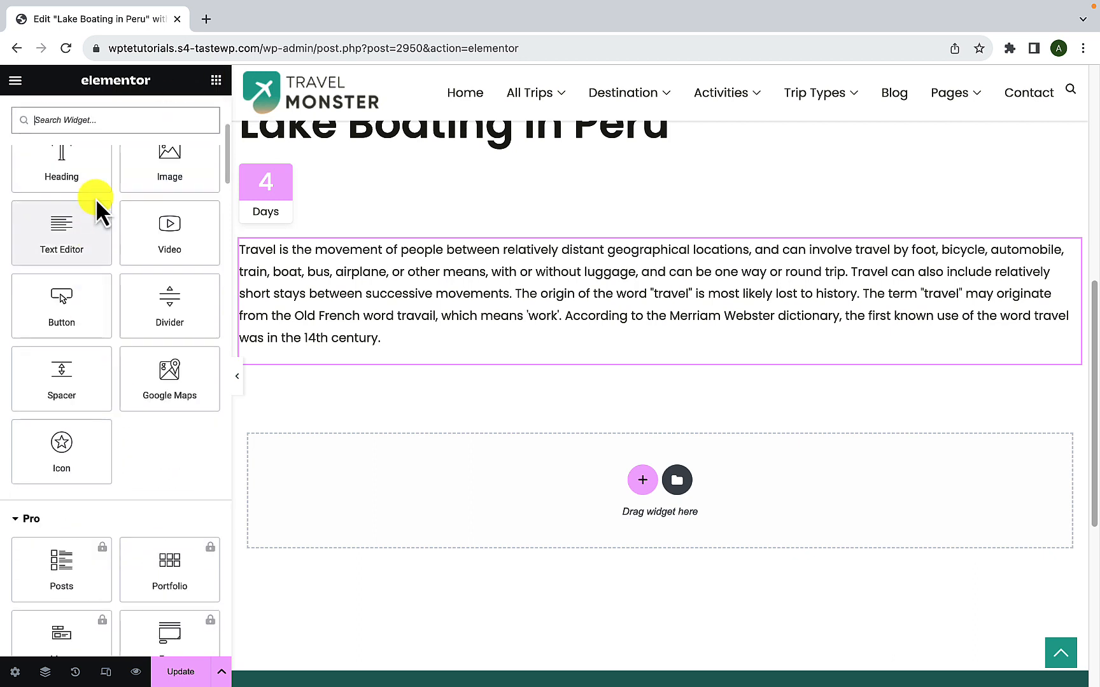
{"action": "scroll", "coordinate": [97, 210], "scroll_direction": "up", "scroll_amount": 1}
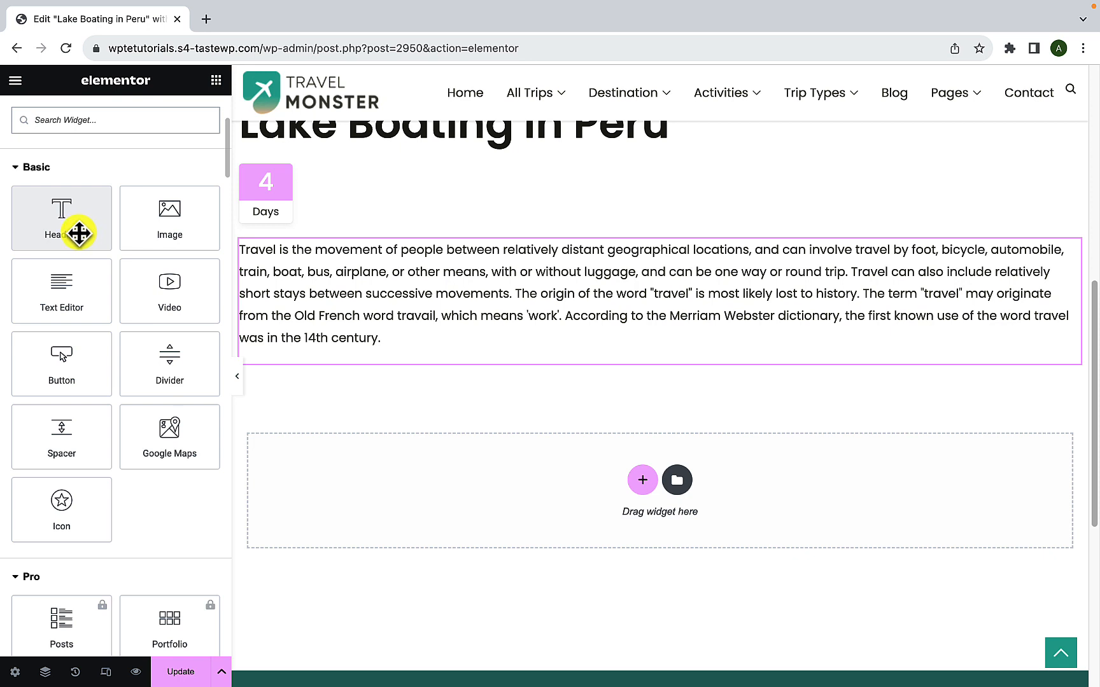
{"action": "left_click_drag", "start_coordinate": [78, 233], "coordinate": [355, 244]}
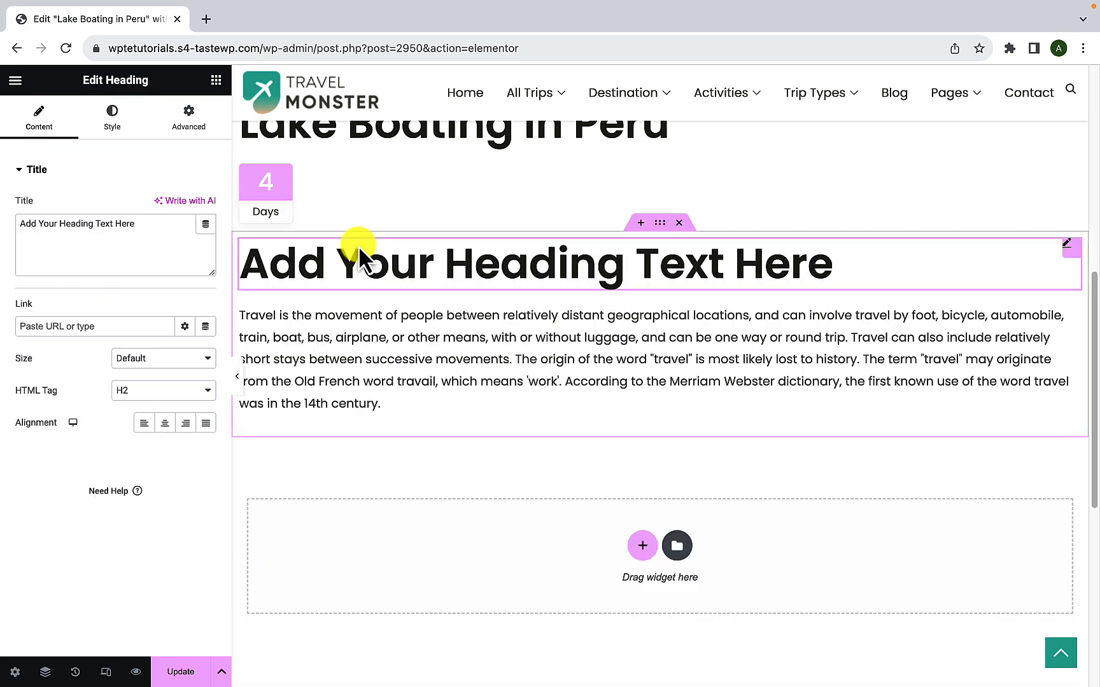
- Replace the new heading's placeholder title with "Overview"
{"action": "triple_click", "coordinate": [364, 271]}
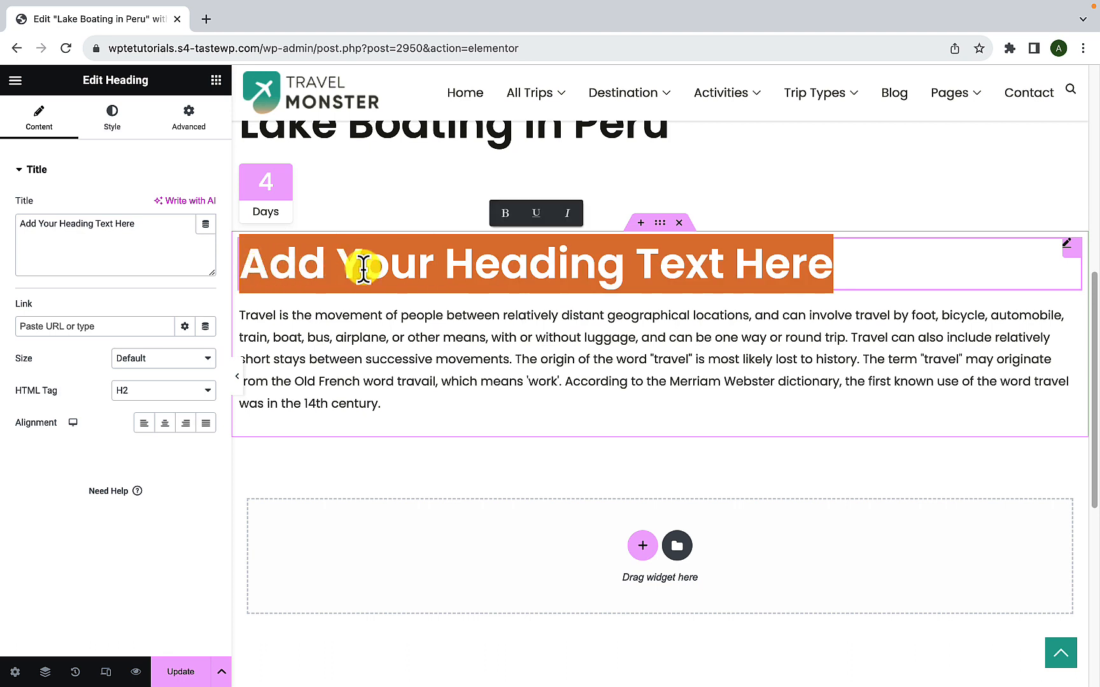
{"action": "left_click", "coordinate": [140, 223]}
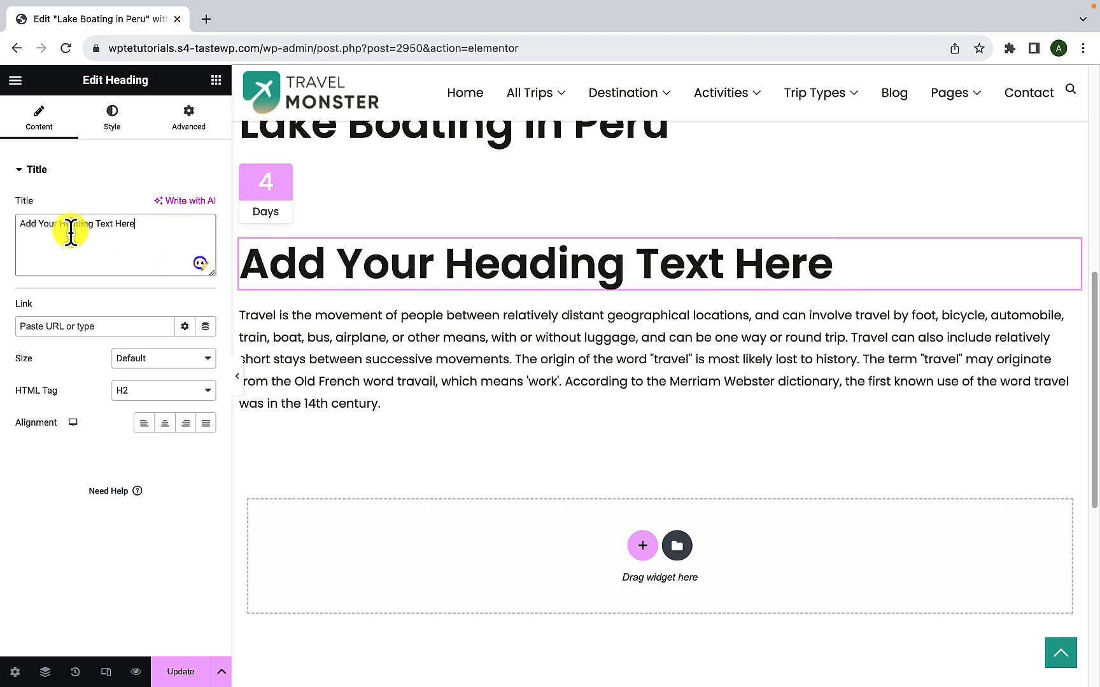
{"action": "left_click_drag", "start_coordinate": [71, 232], "coordinate": [20, 225]}
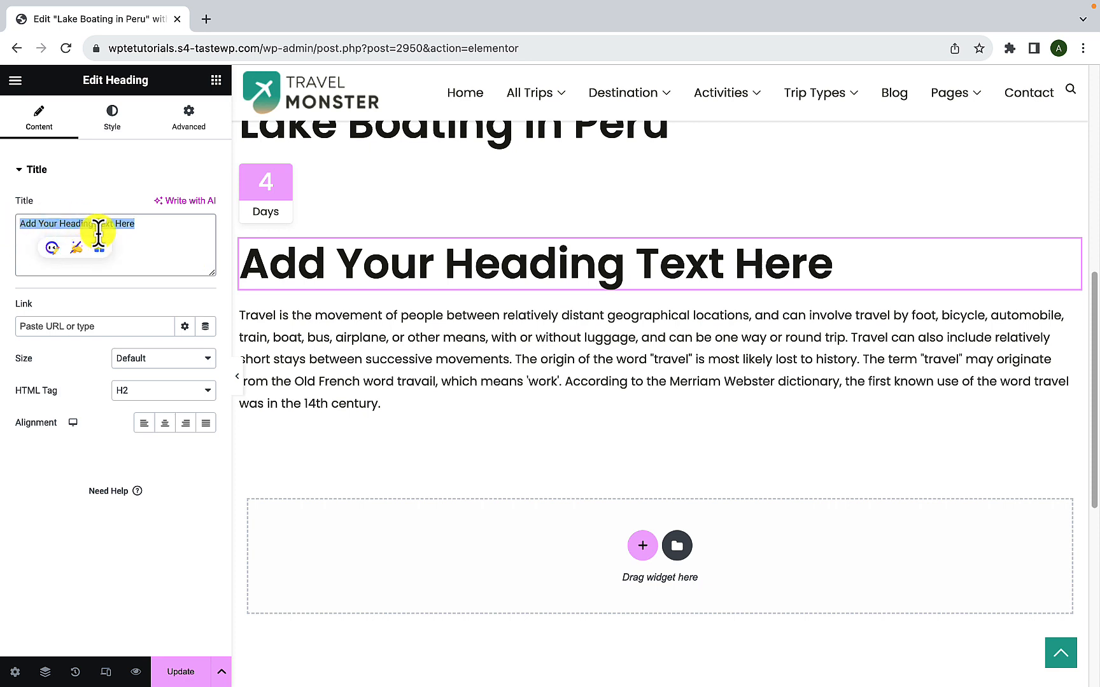
{"action": "type", "text": "O"}
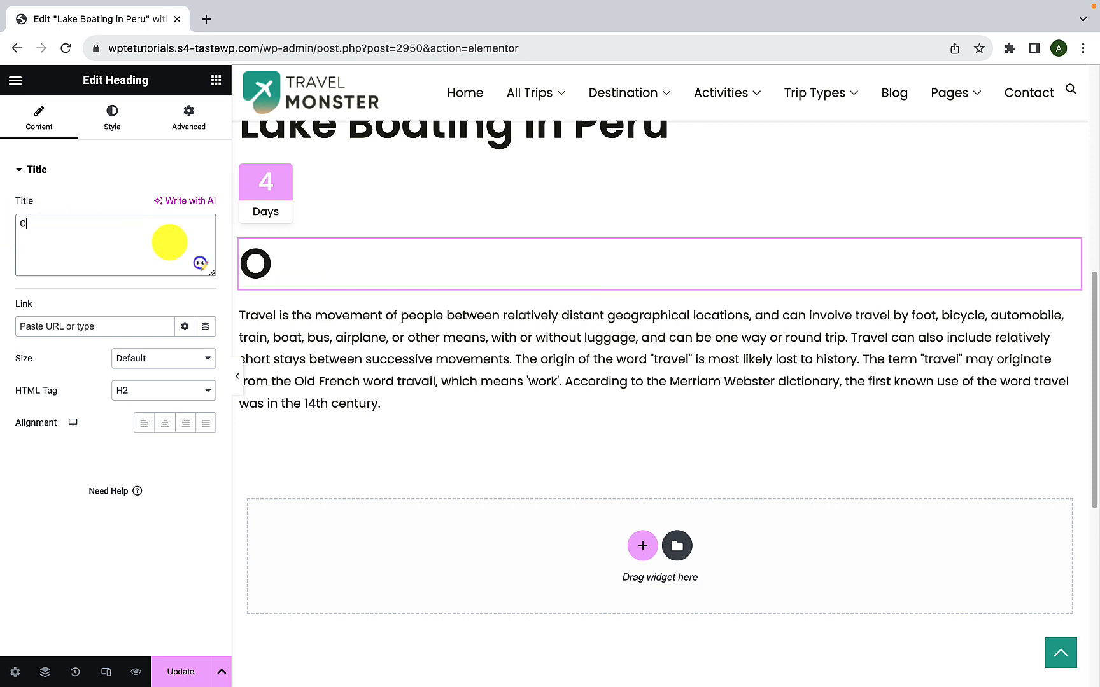
{"action": "type", "text": "verview"}
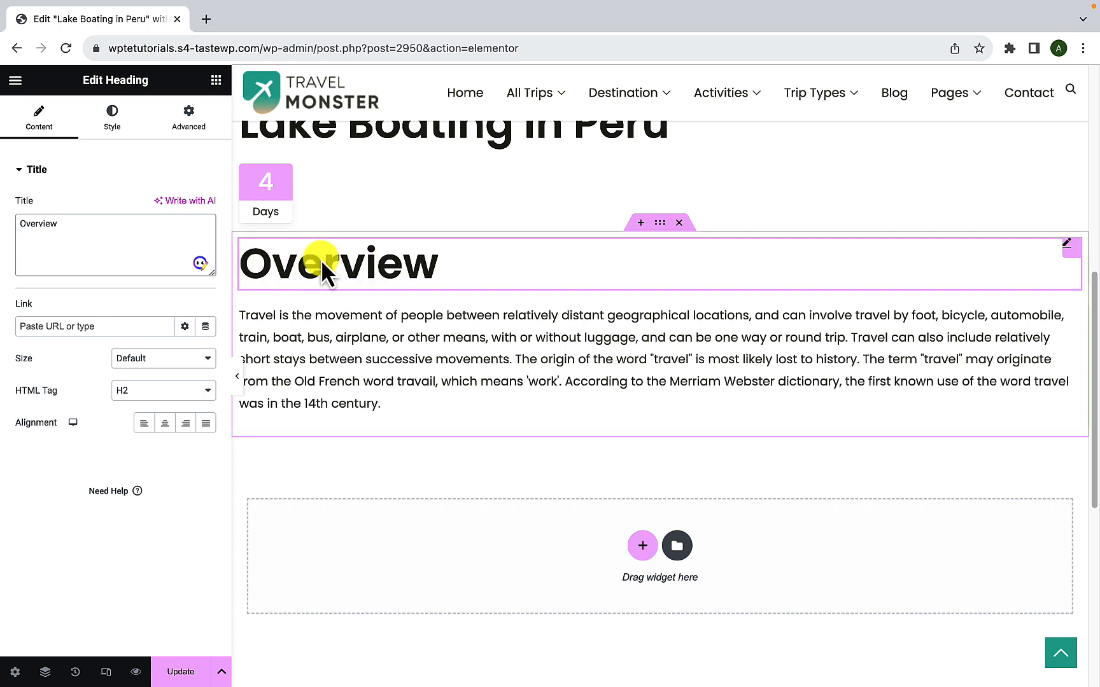
- Set the Overview heading's typography size to 30 px
{"action": "left_click", "coordinate": [102, 127]}
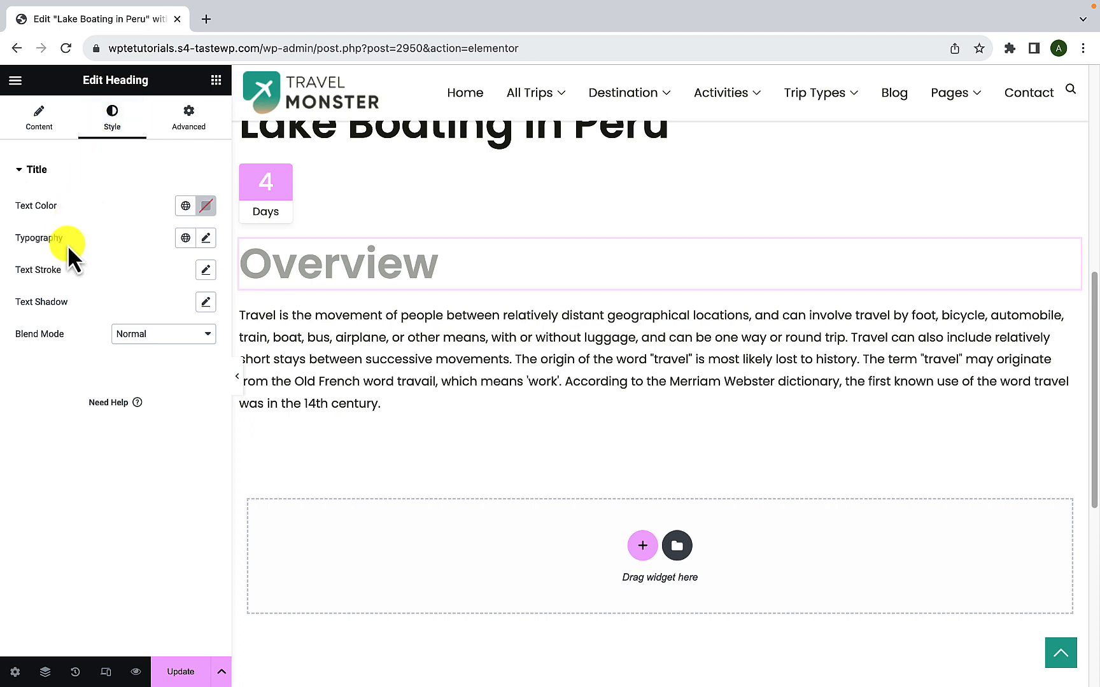
{"action": "left_click", "coordinate": [207, 240]}
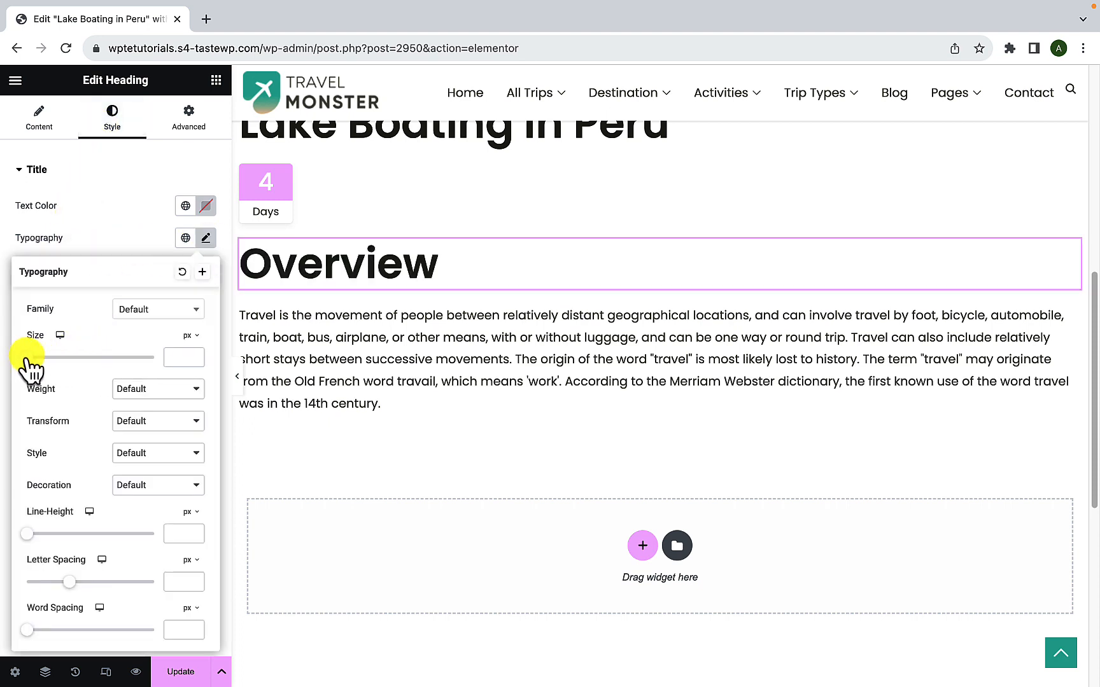
{"action": "left_click_drag", "start_coordinate": [27, 358], "coordinate": [42, 358]}
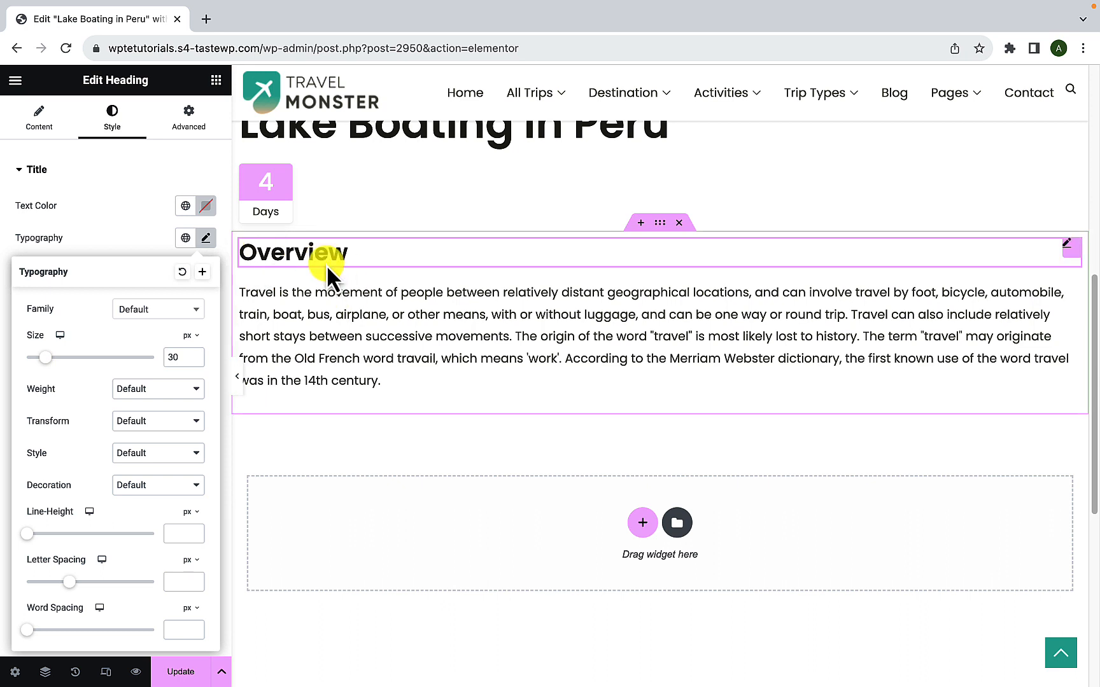
- Add the Trip - Highlights widget below the overview text
{"action": "left_click", "coordinate": [326, 441]}
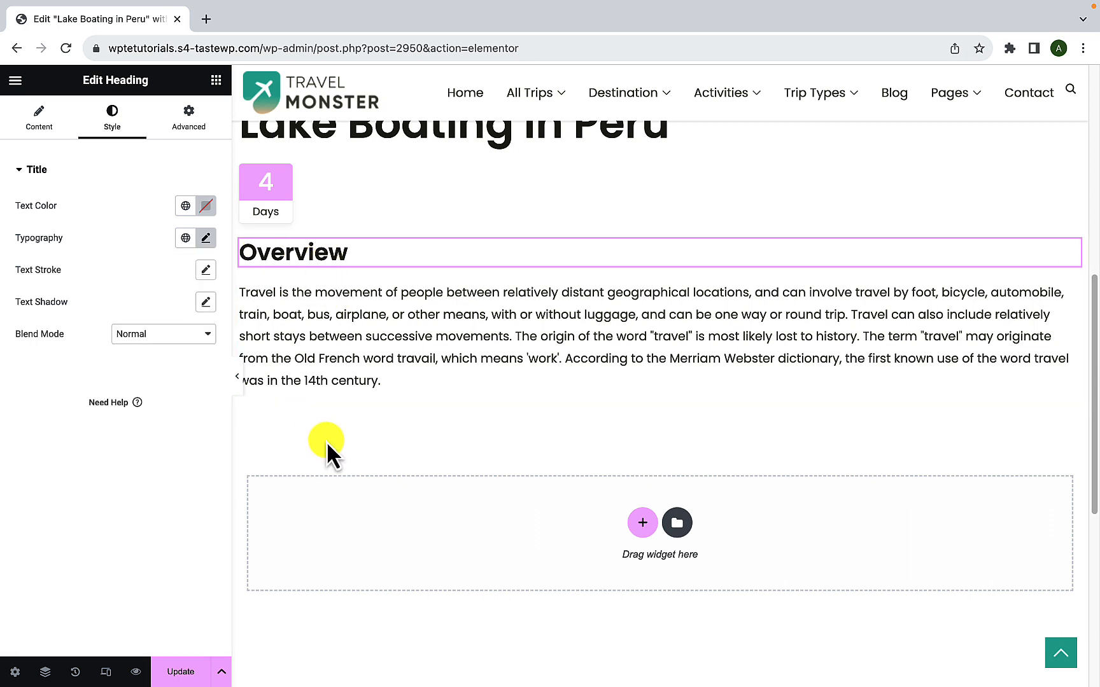
{"action": "scroll", "coordinate": [326, 442], "scroll_direction": "down", "scroll_amount": 1}
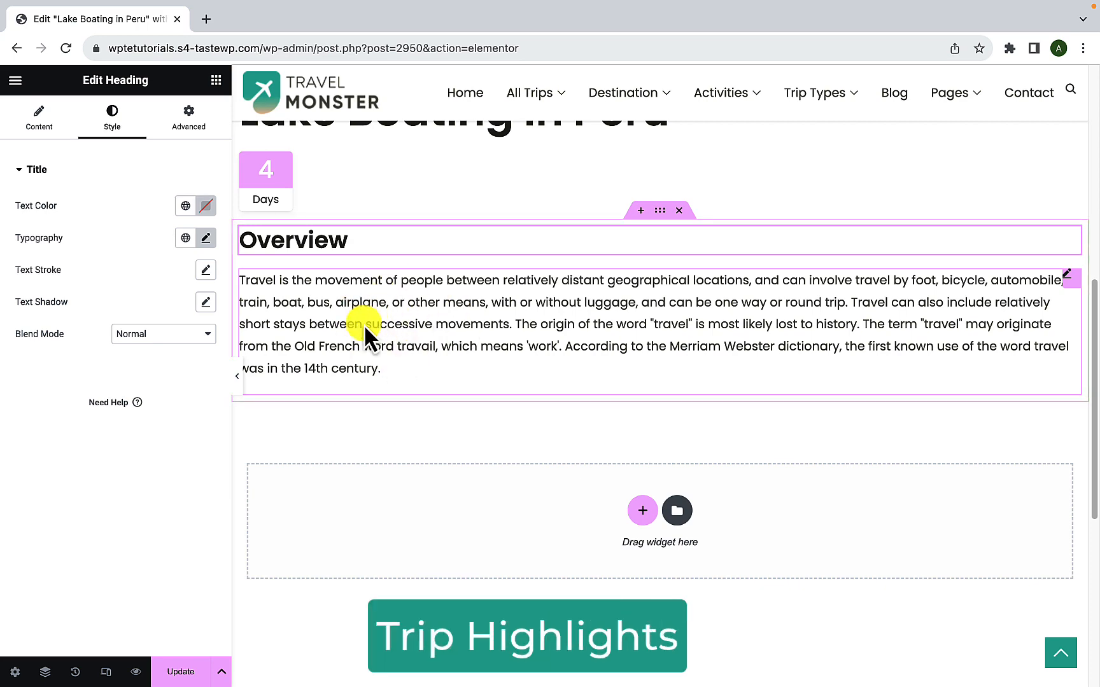
{"action": "left_click", "coordinate": [215, 80]}
{"action": "scroll", "coordinate": [119, 414], "scroll_direction": "down", "scroll_amount": 20}
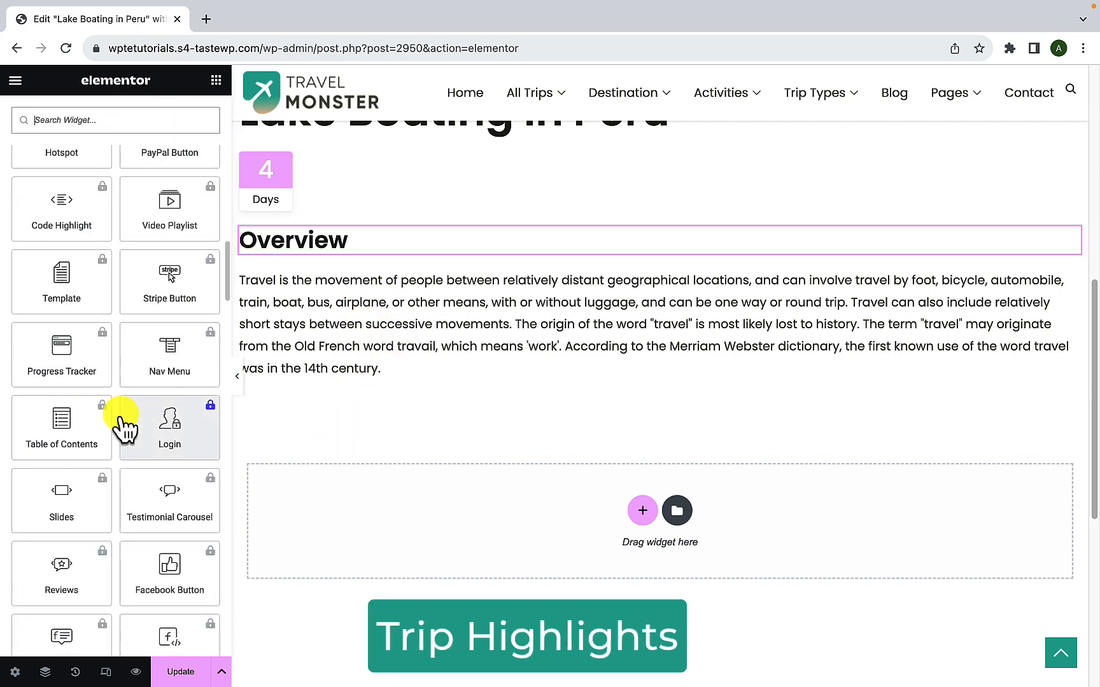
{"action": "scroll", "coordinate": [119, 415], "scroll_direction": "down", "scroll_amount": 15}
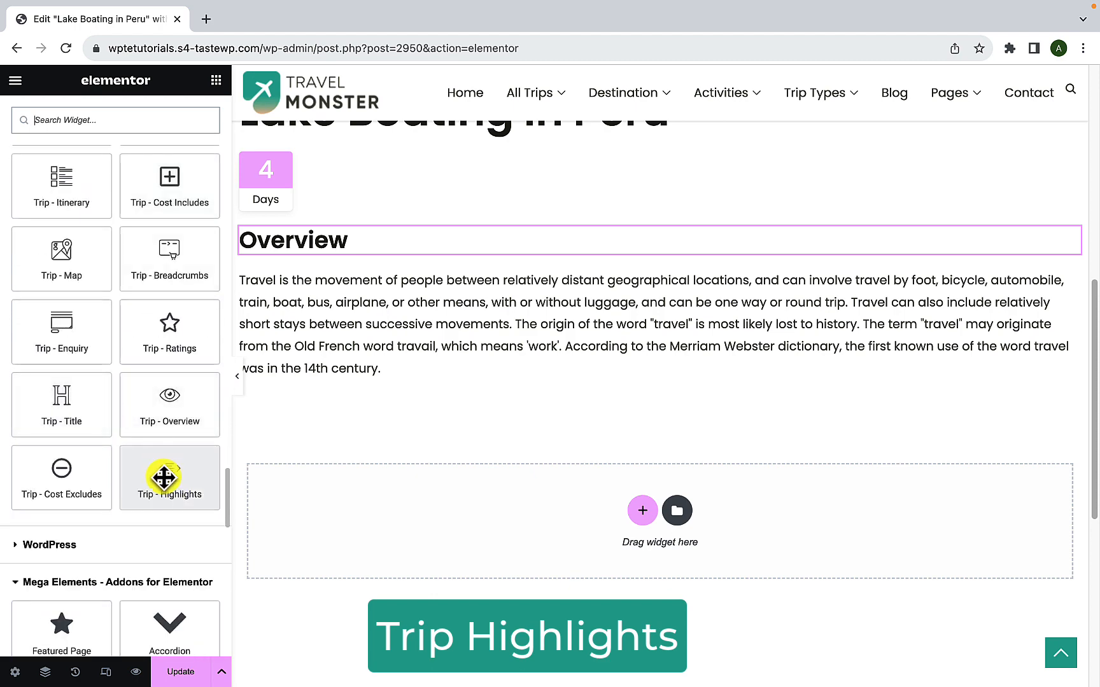
{"action": "left_click_drag", "start_coordinate": [162, 477], "coordinate": [618, 495]}
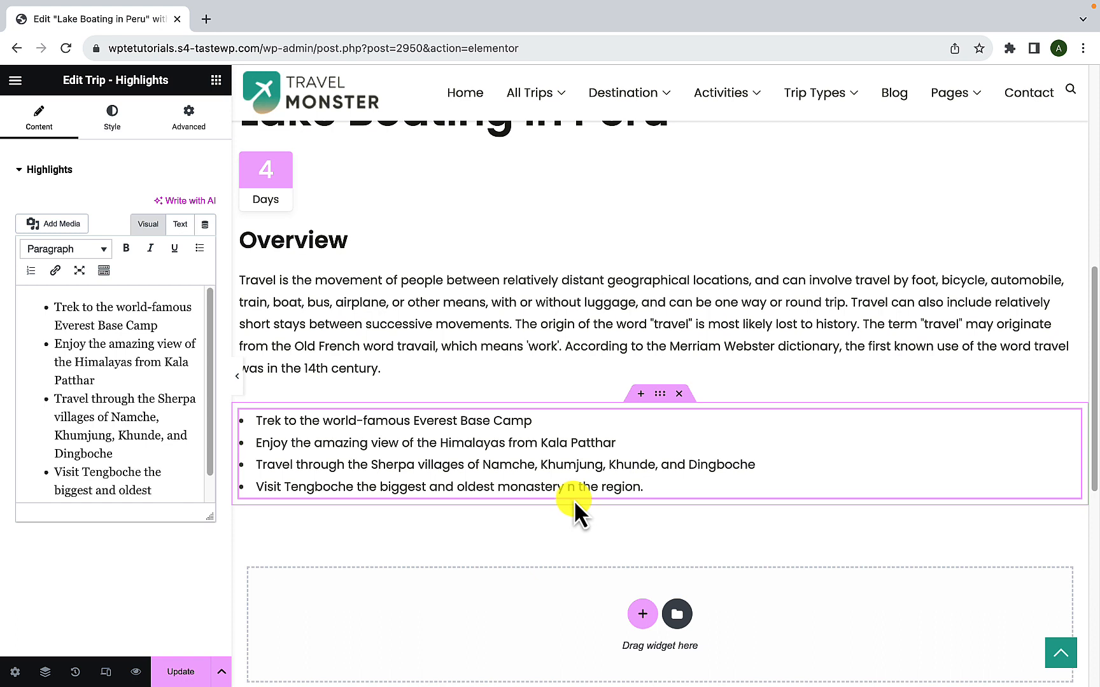
- Review the highlights widget's list content and its general style options
{"action": "scroll", "coordinate": [147, 447], "scroll_direction": "down", "scroll_amount": 2}
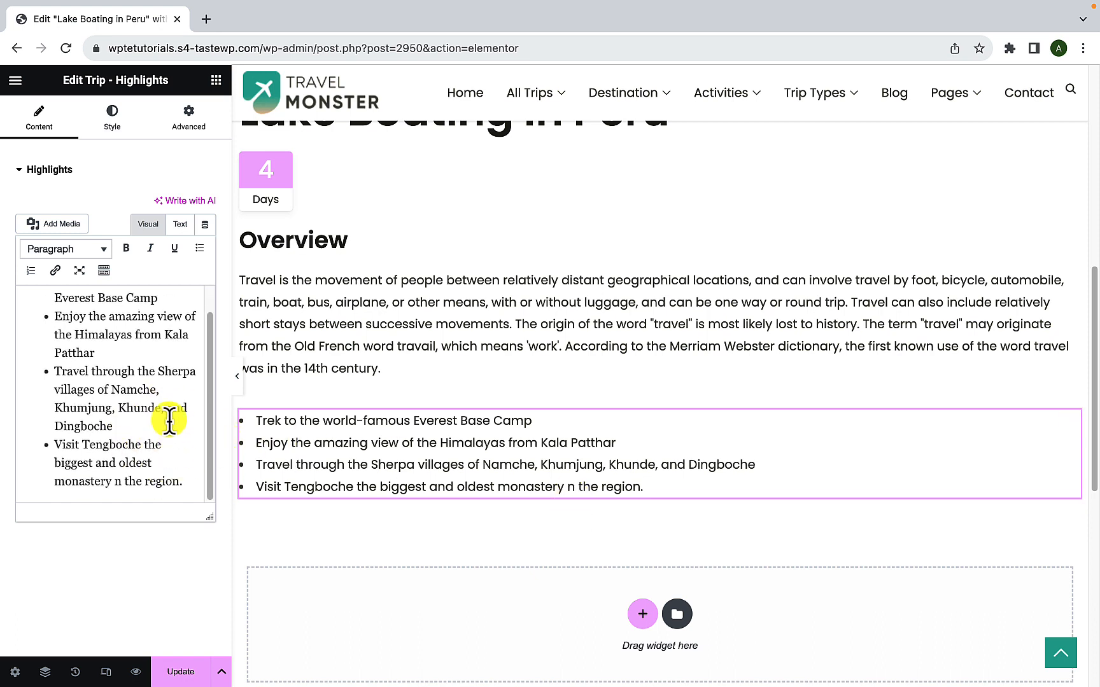
{"action": "scroll", "coordinate": [181, 441], "scroll_direction": "up", "scroll_amount": 2}
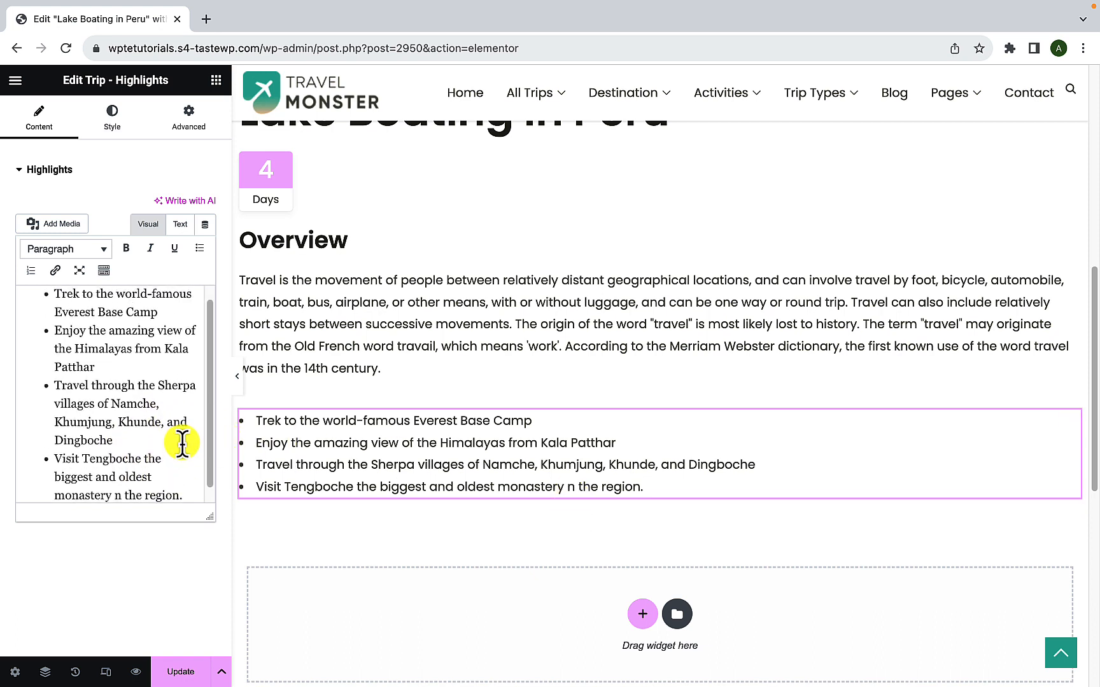
{"action": "left_click", "coordinate": [110, 124]}
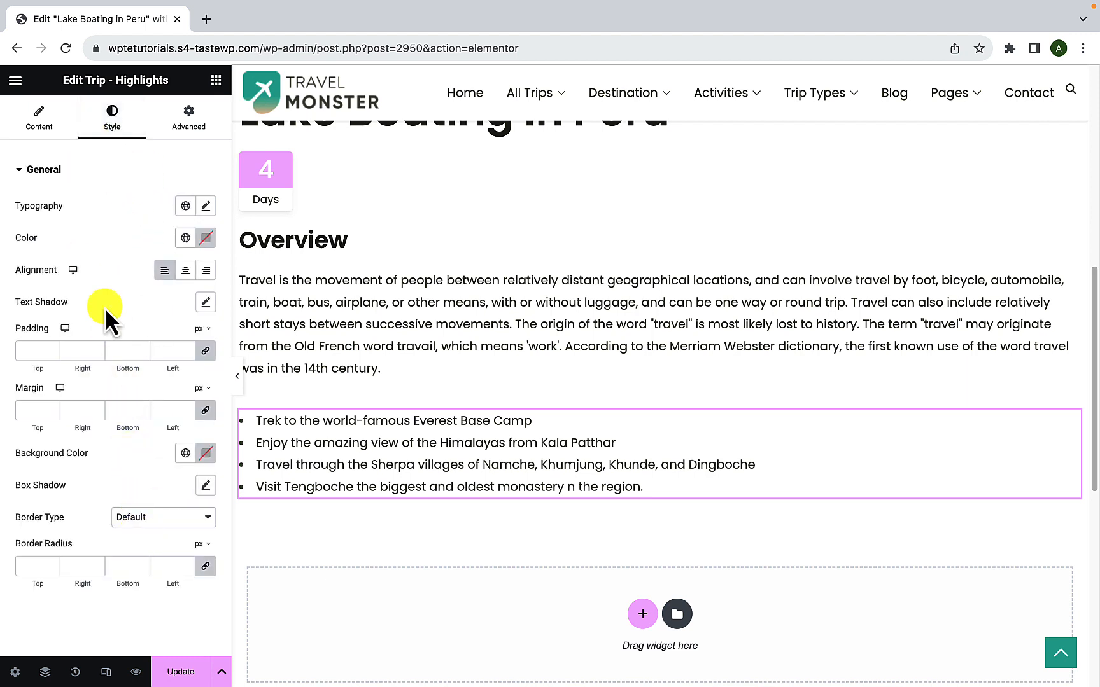
{"action": "left_click", "coordinate": [44, 124]}
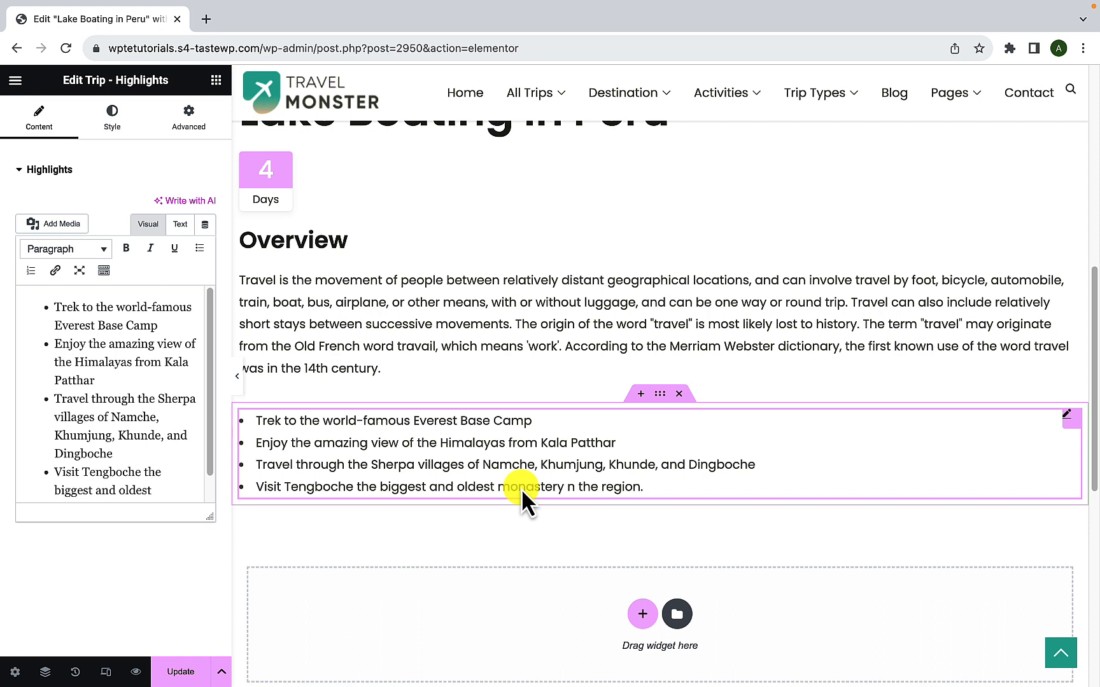
- Add the Trip - Booking widget below the trip highlights list
{"action": "scroll", "coordinate": [521, 488], "scroll_direction": "down", "scroll_amount": 2}
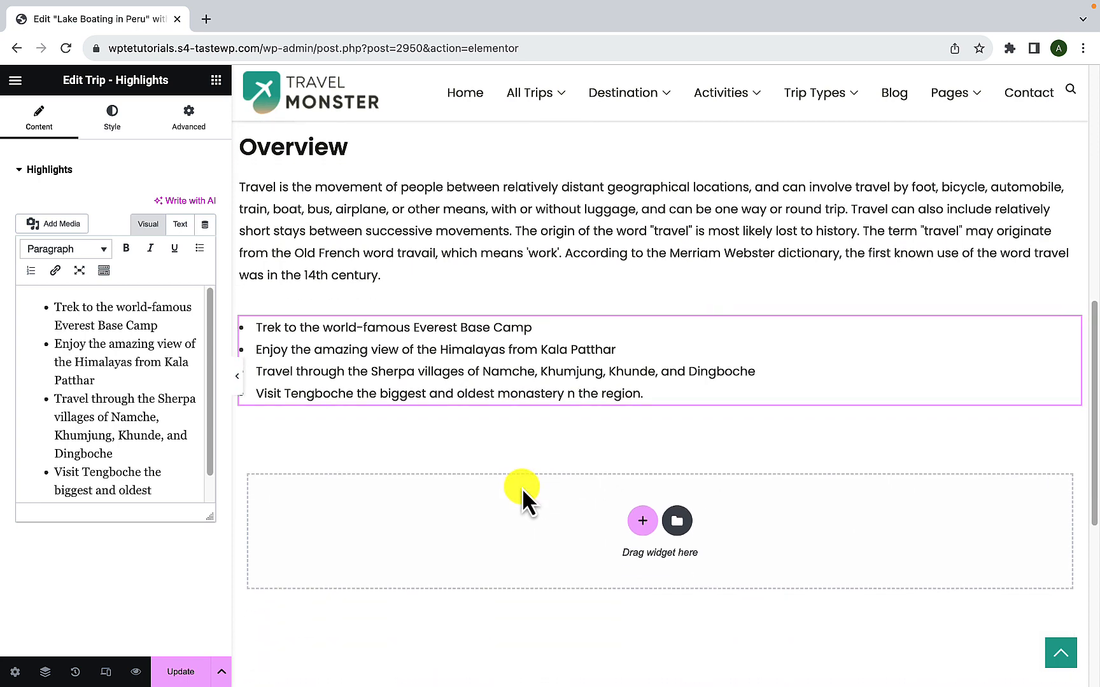
{"action": "left_click", "coordinate": [216, 82]}
{"action": "scroll", "coordinate": [148, 375], "scroll_direction": "down", "scroll_amount": 1}
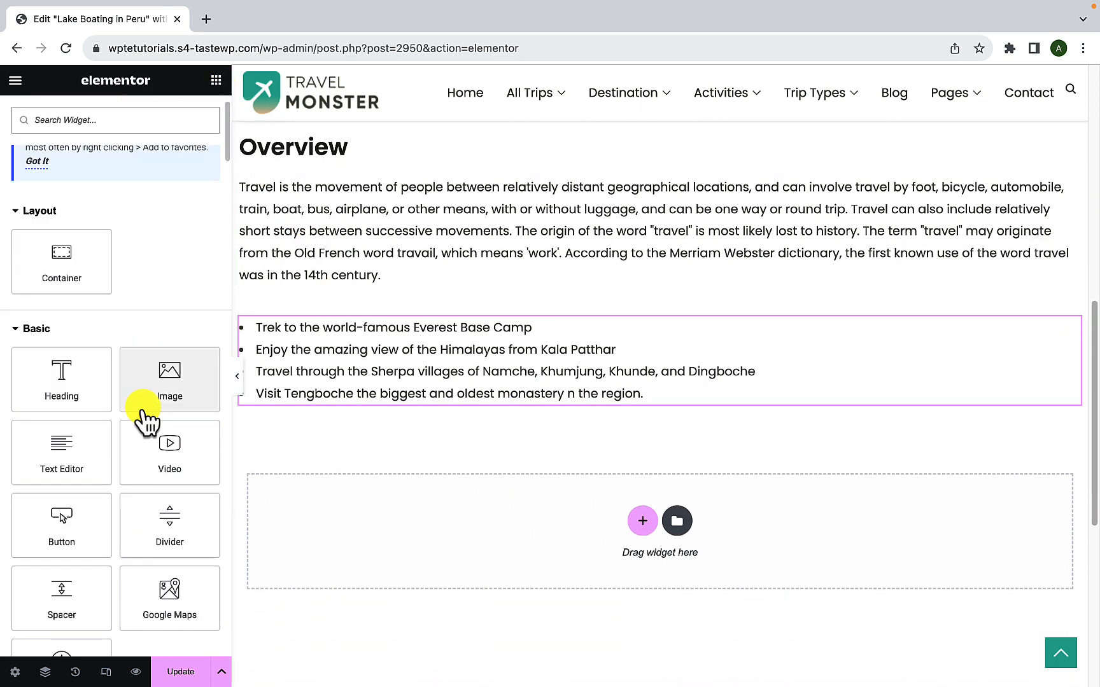
{"action": "scroll", "coordinate": [147, 417], "scroll_direction": "down", "scroll_amount": 15}
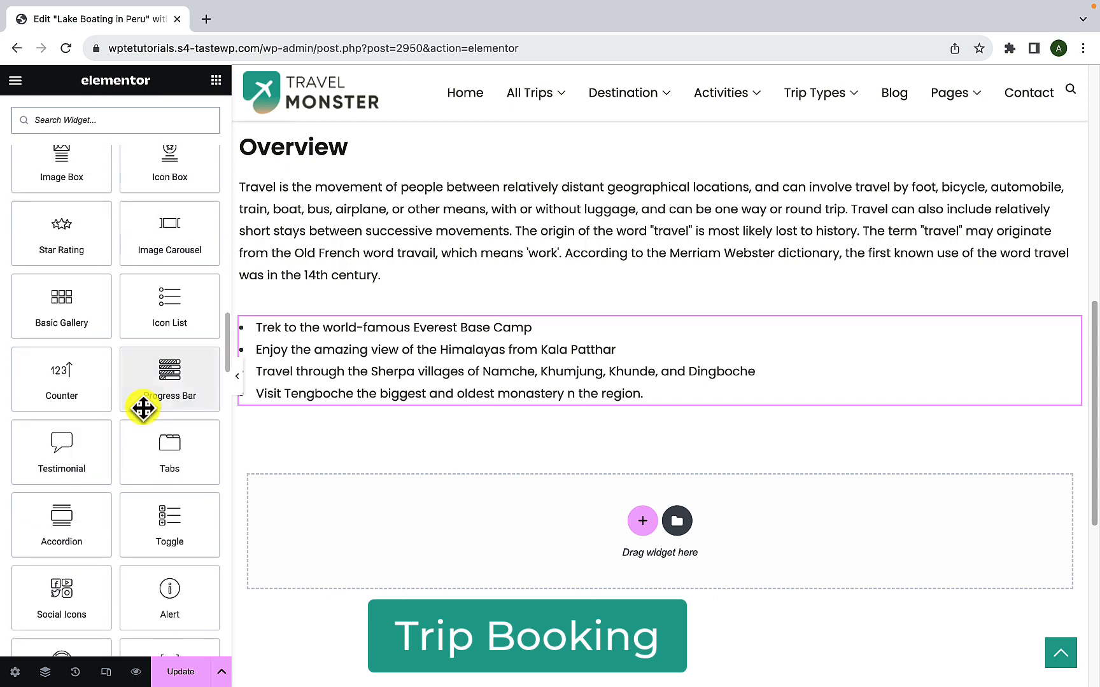
{"action": "scroll", "coordinate": [142, 407], "scroll_direction": "down", "scroll_amount": 8}
{"action": "scroll", "coordinate": [142, 413], "scroll_direction": "down", "scroll_amount": 4}
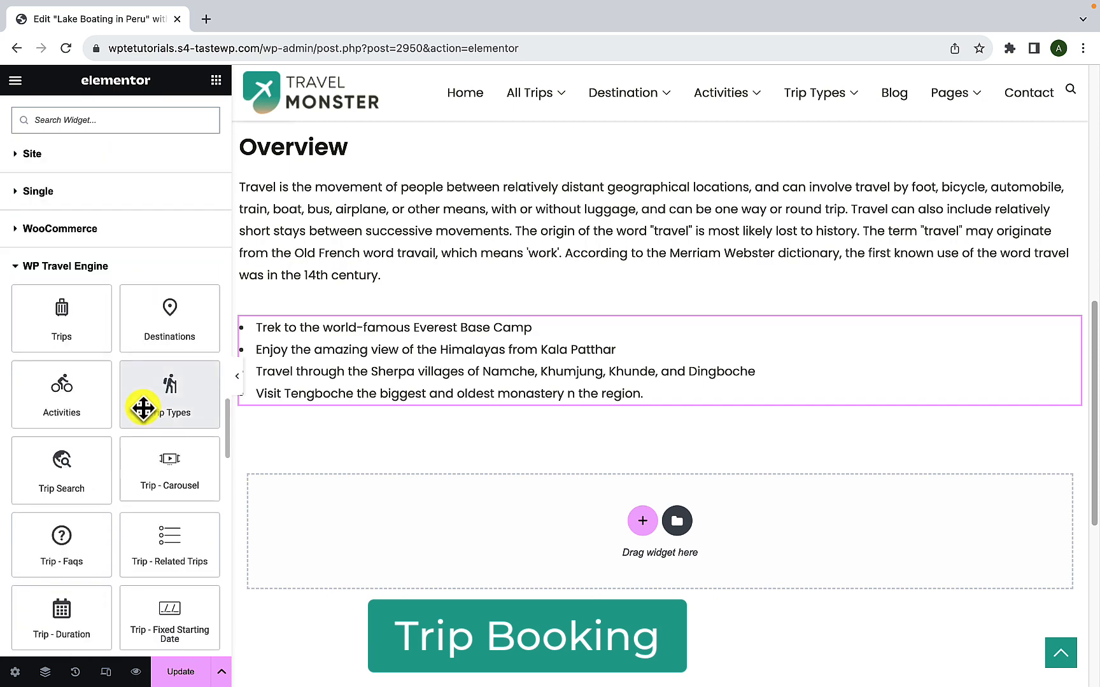
{"action": "scroll", "coordinate": [142, 408], "scroll_direction": "down", "scroll_amount": 6}
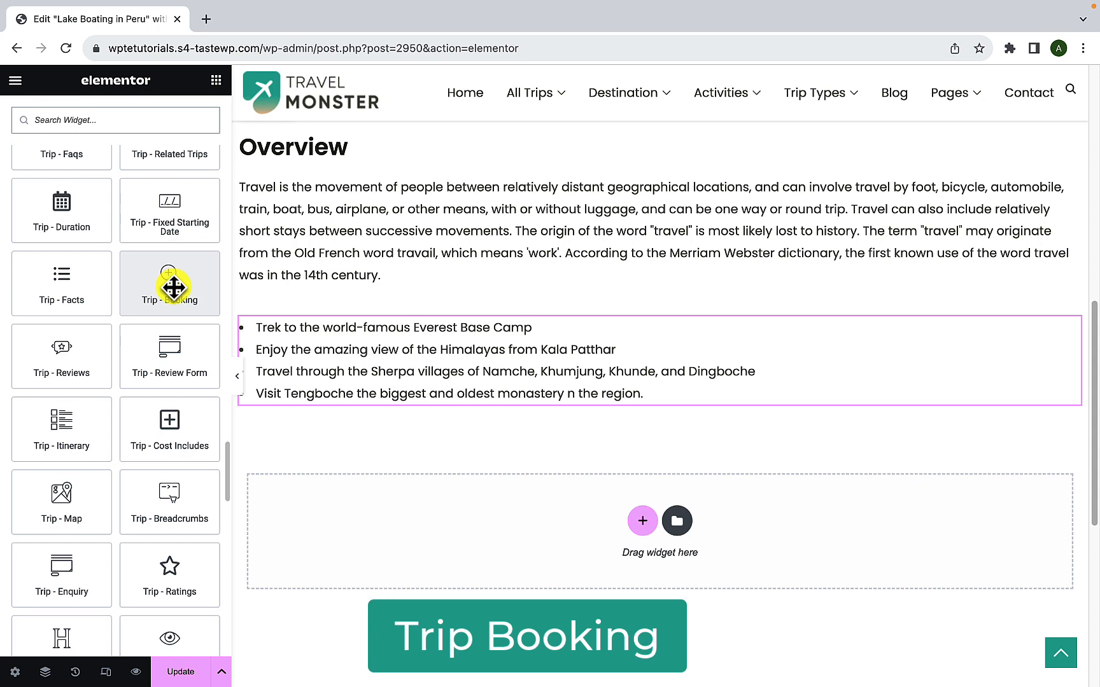
{"action": "left_click_drag", "start_coordinate": [173, 287], "coordinate": [608, 512]}
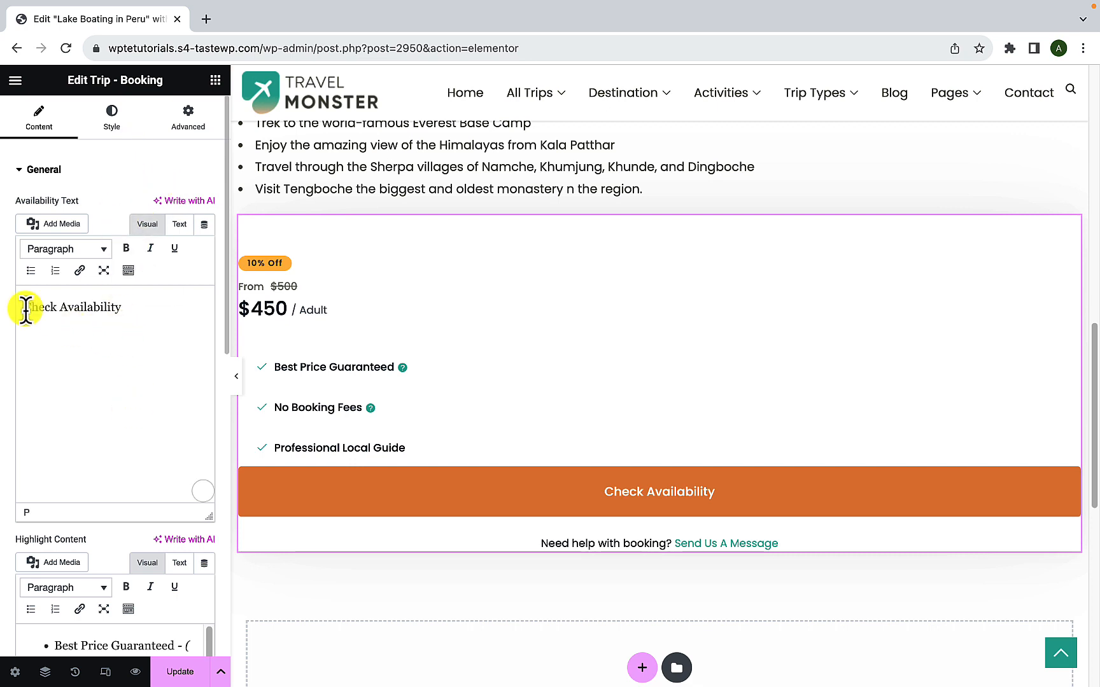
- Review the booking widget's availability text, highlight content and enquiry text settings
{"action": "left_click_drag", "start_coordinate": [23, 307], "coordinate": [140, 307]}
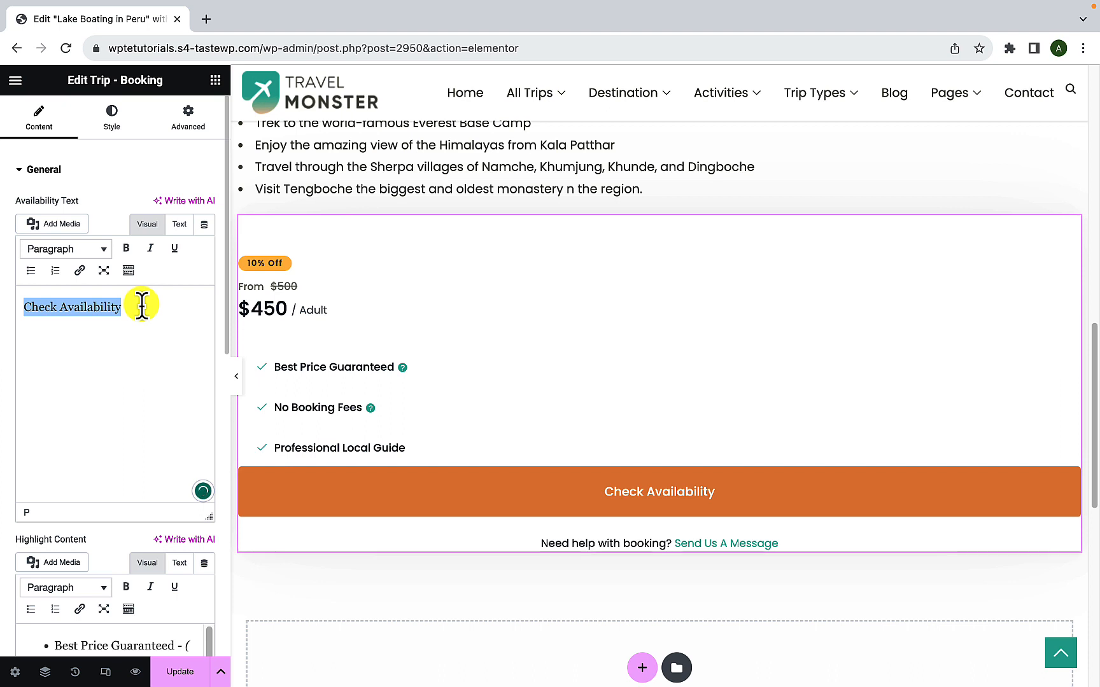
{"action": "left_click", "coordinate": [142, 306]}
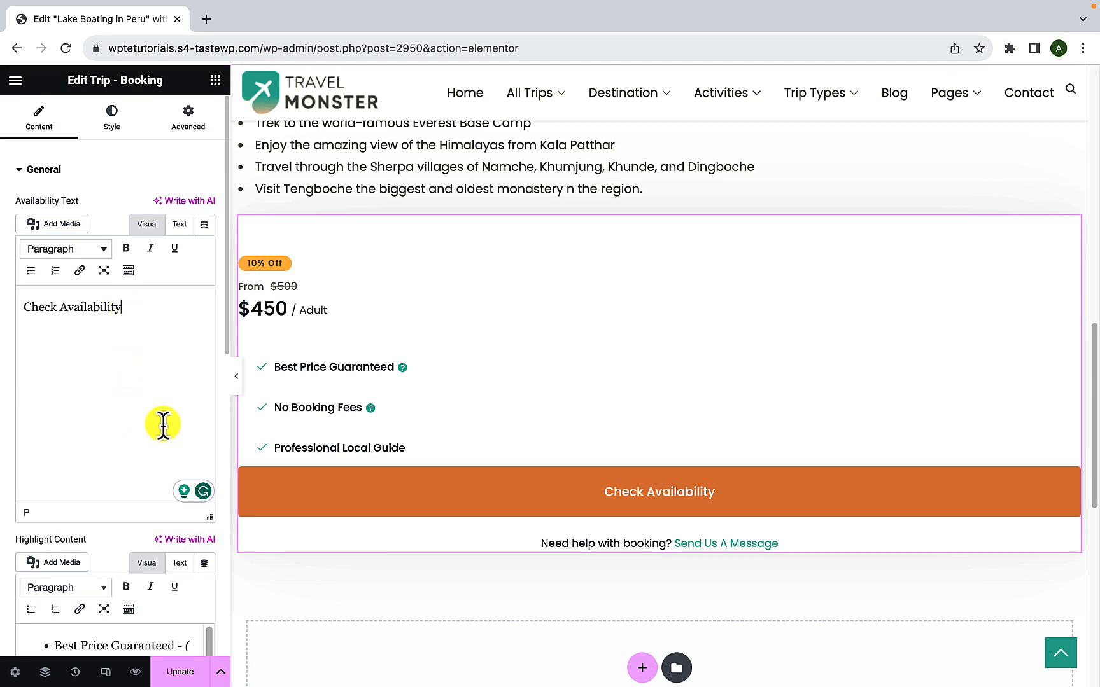
{"action": "scroll", "coordinate": [225, 444], "scroll_direction": "down", "scroll_amount": 3}
{"action": "scroll", "coordinate": [224, 444], "scroll_direction": "down", "scroll_amount": 3}
{"action": "scroll", "coordinate": [152, 380], "scroll_direction": "up", "scroll_amount": 1}
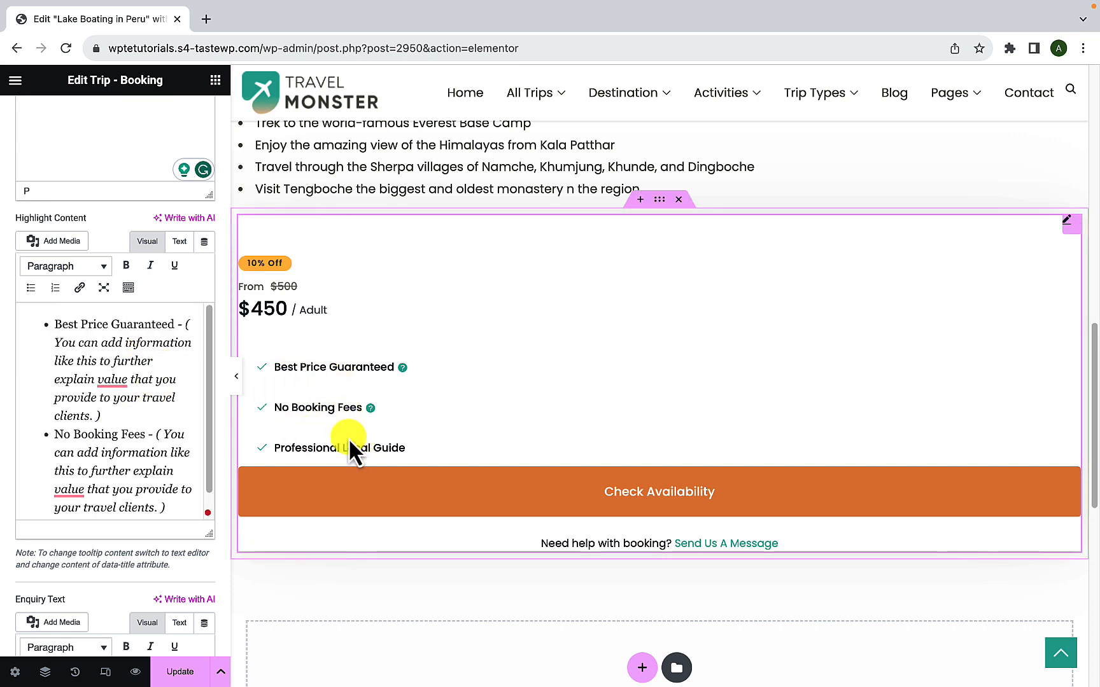
{"action": "scroll", "coordinate": [123, 411], "scroll_direction": "down", "scroll_amount": 1}
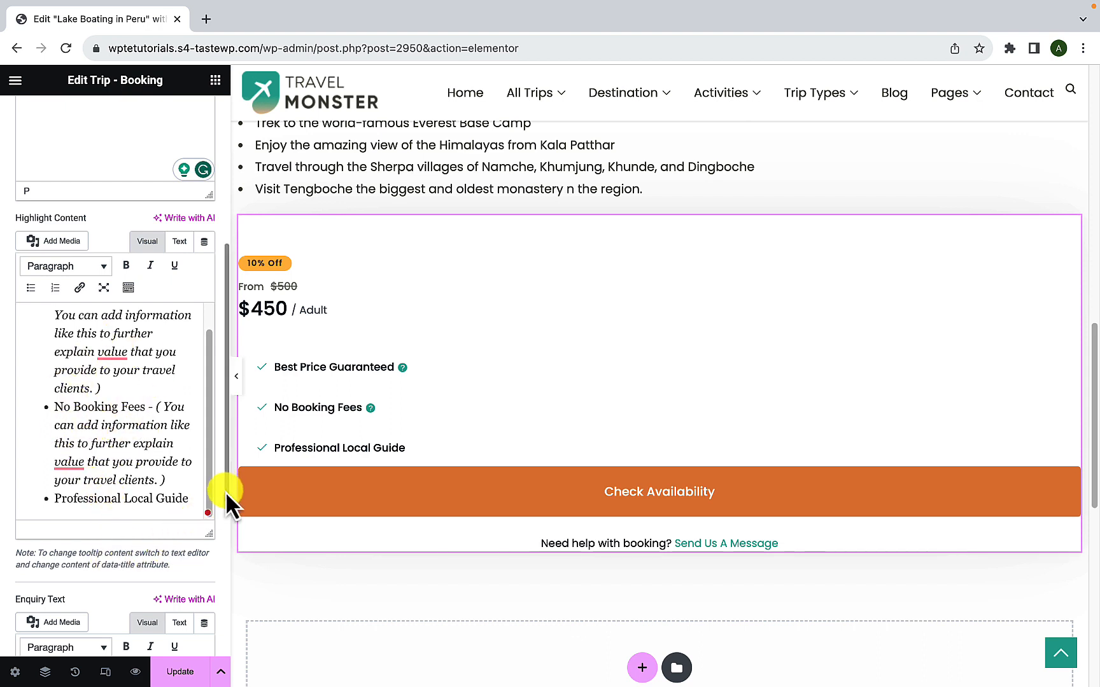
{"action": "left_click_drag", "start_coordinate": [226, 492], "coordinate": [216, 626]}
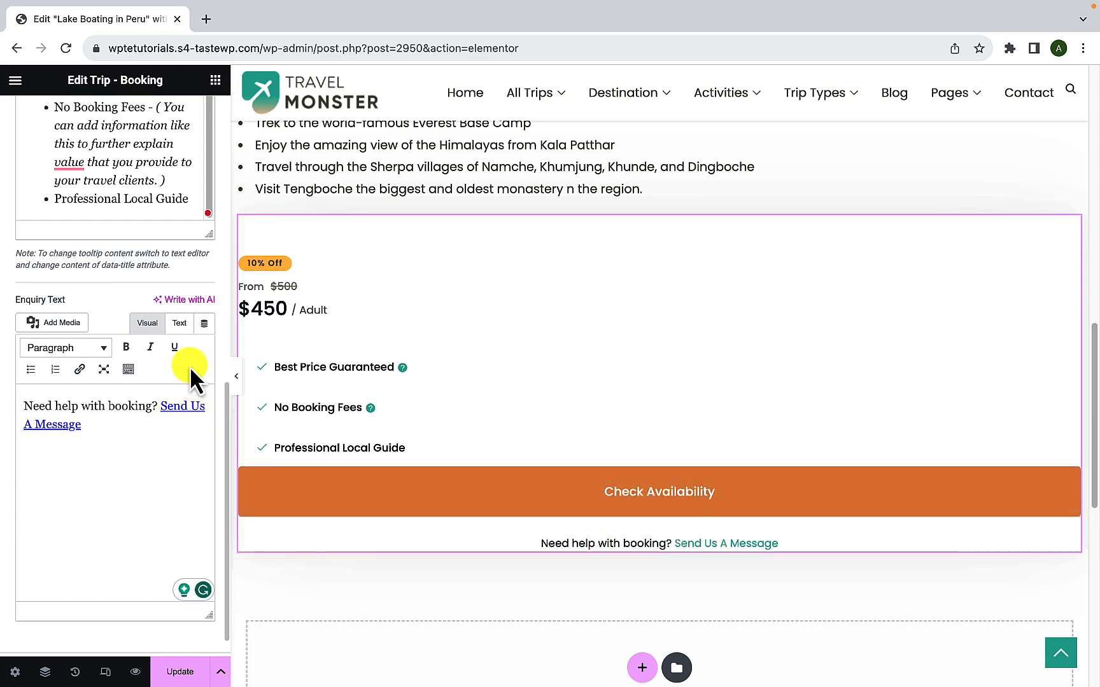
{"action": "scroll", "coordinate": [189, 367], "scroll_direction": "up", "scroll_amount": 5}
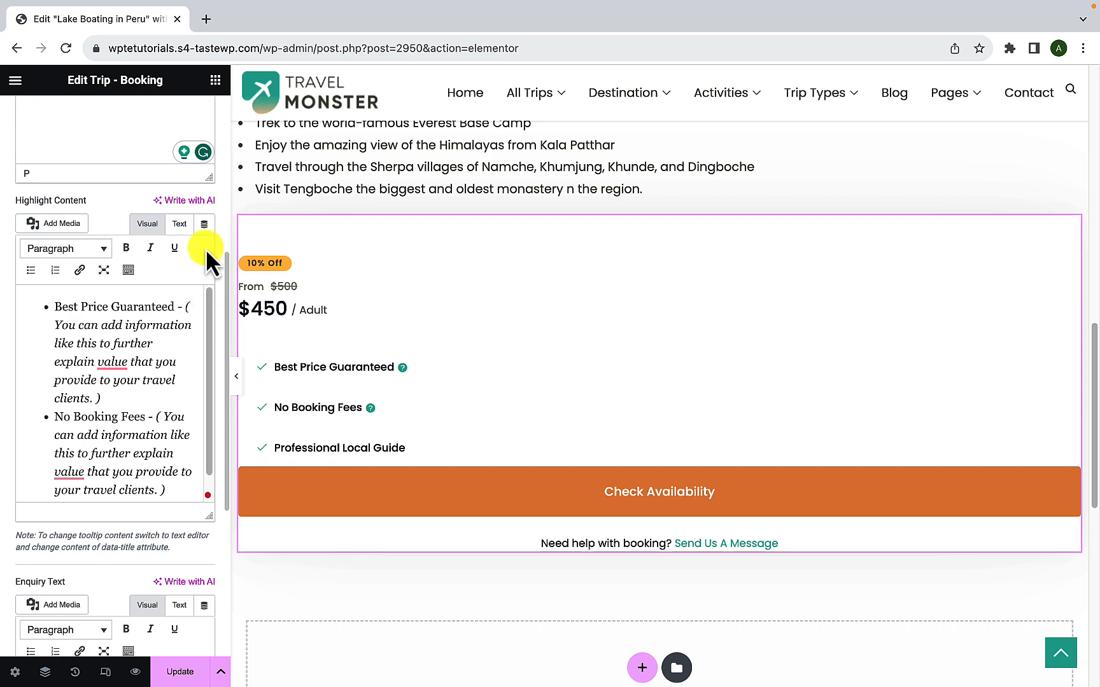
{"action": "left_click_drag", "start_coordinate": [227, 257], "coordinate": [235, 110]}
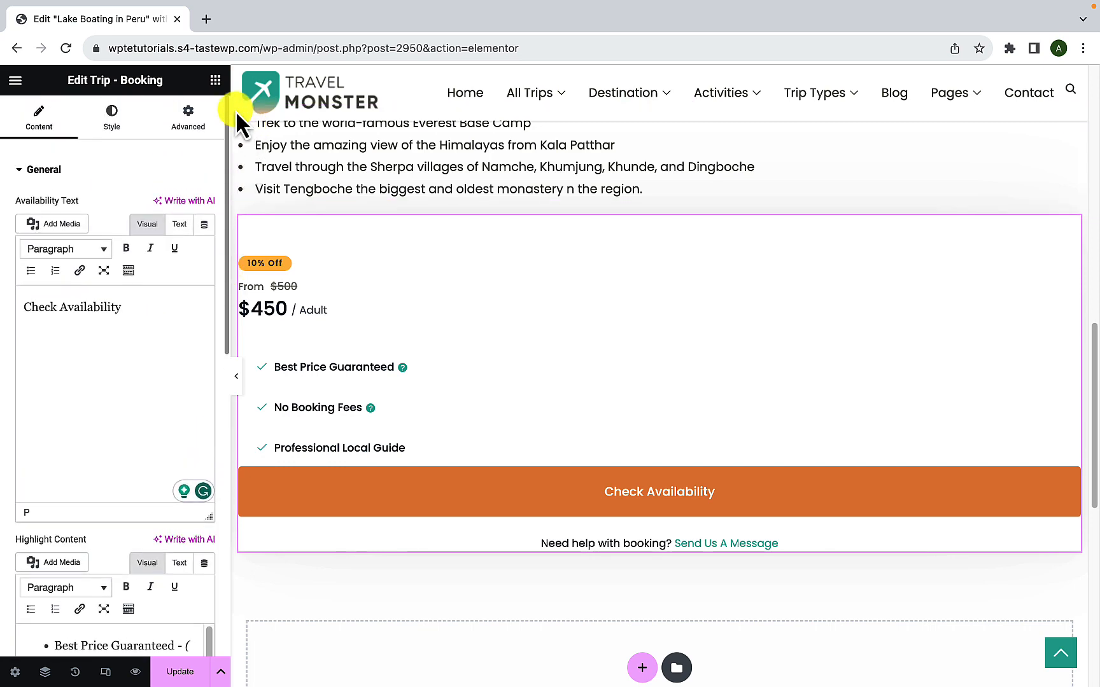
- Look through the booking widget's style settings for general, content, price, discount and button
{"action": "left_click", "coordinate": [104, 134]}
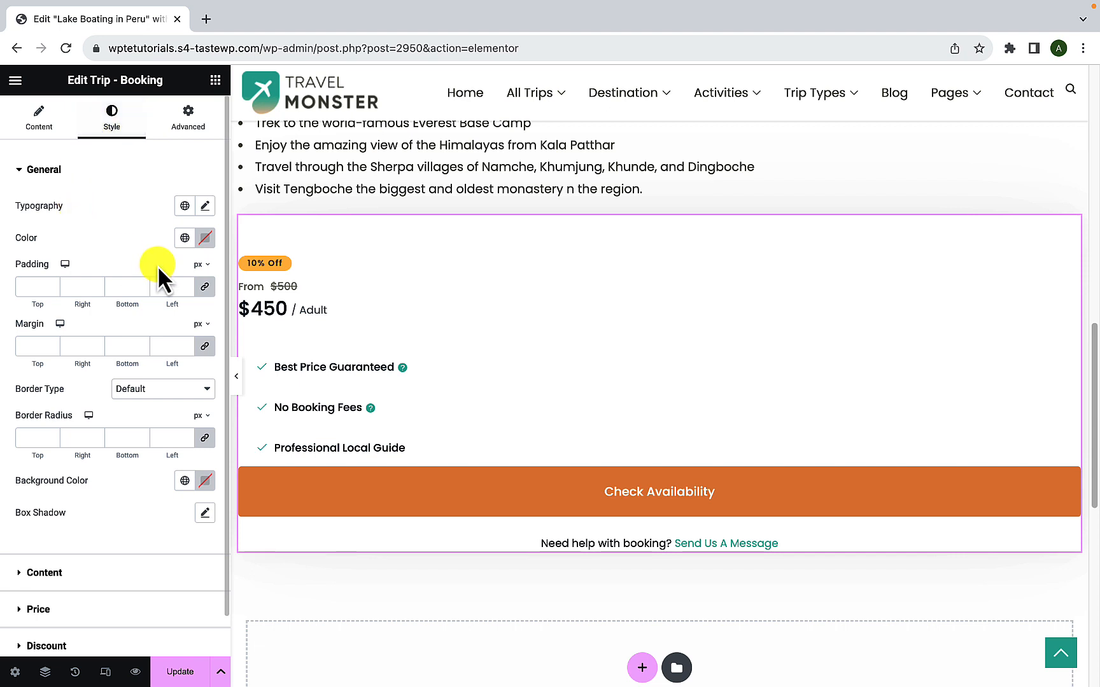
{"action": "scroll", "coordinate": [121, 386], "scroll_direction": "down", "scroll_amount": 1}
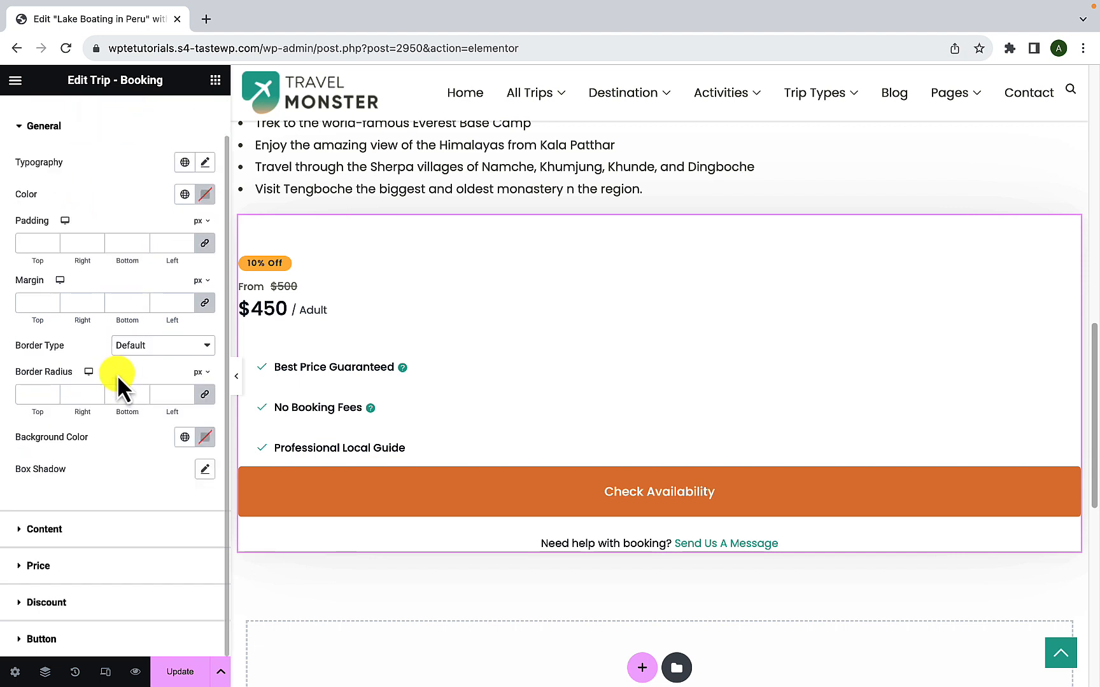
{"action": "left_click", "coordinate": [91, 529]}
{"action": "left_click", "coordinate": [111, 414]}
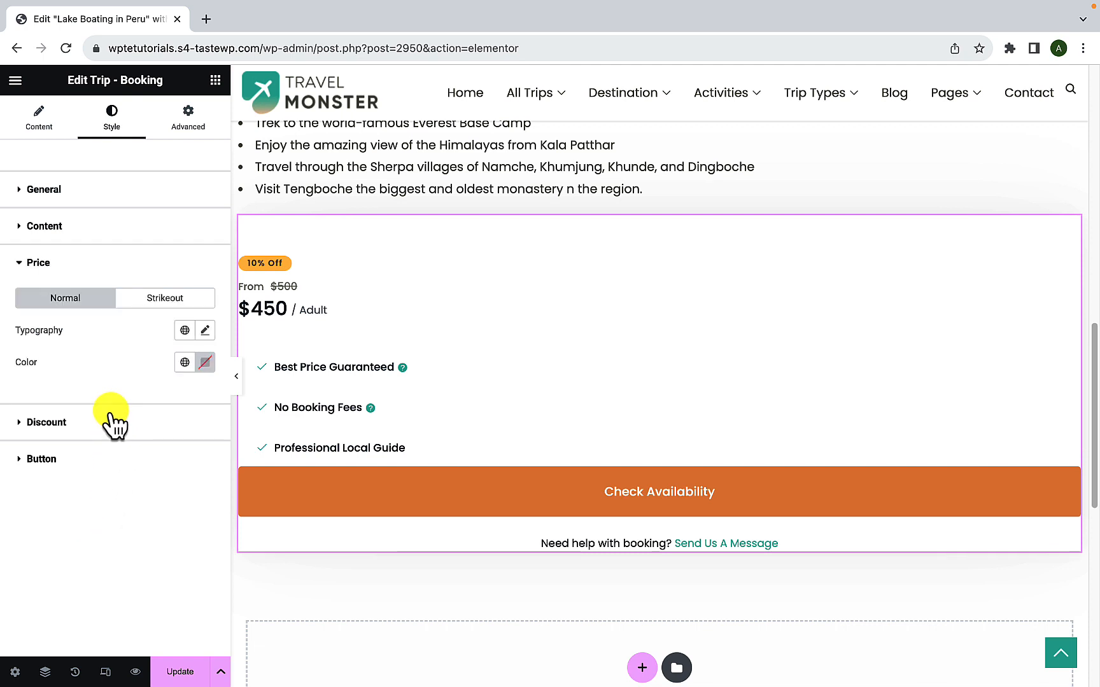
{"action": "left_click", "coordinate": [110, 422]}
{"action": "left_click", "coordinate": [97, 494]}
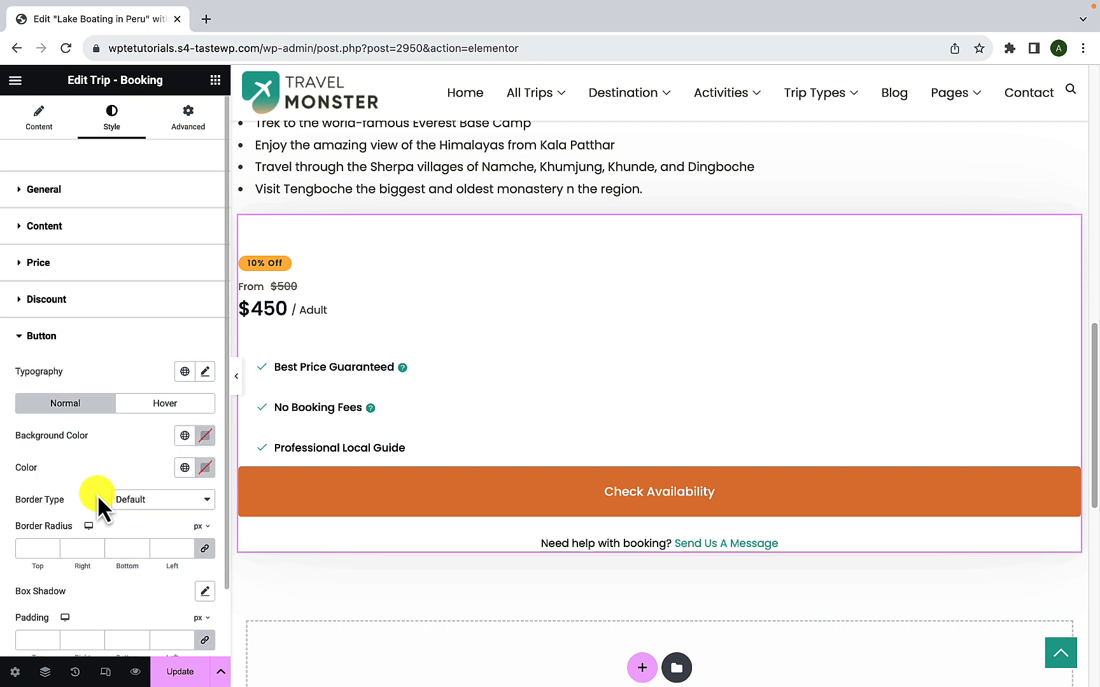
{"action": "left_click", "coordinate": [116, 336]}
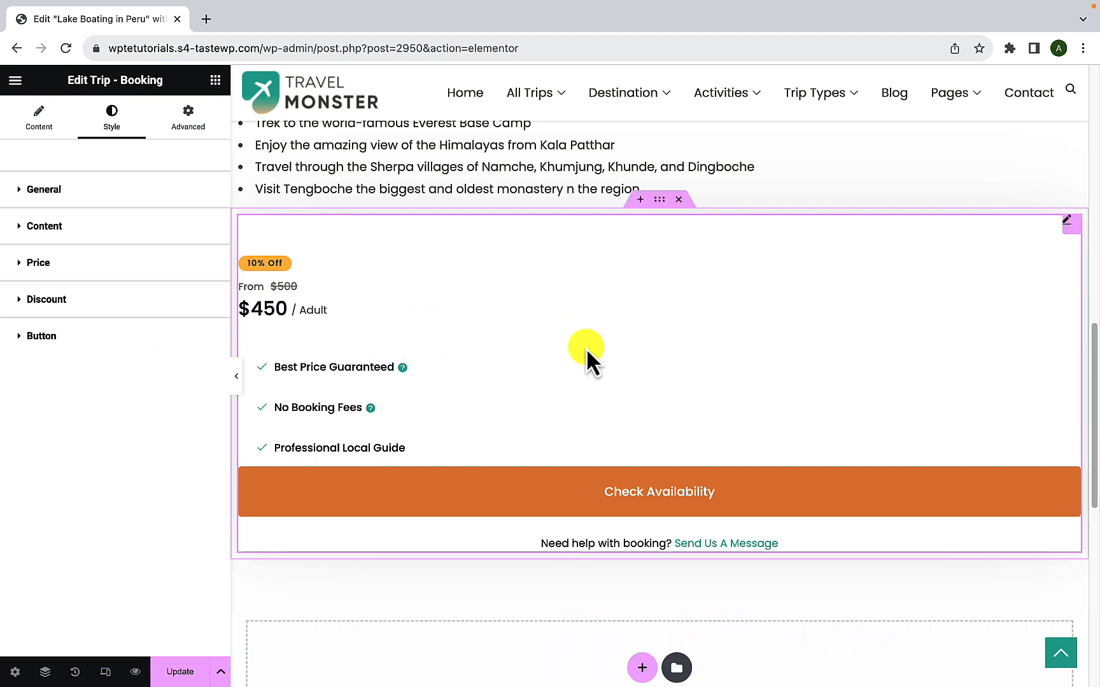
- Find the cost includes widget by searching for "inc" and add Trip - Cost Includes below the booking widget
{"action": "scroll", "coordinate": [586, 348], "scroll_direction": "down", "scroll_amount": 3}
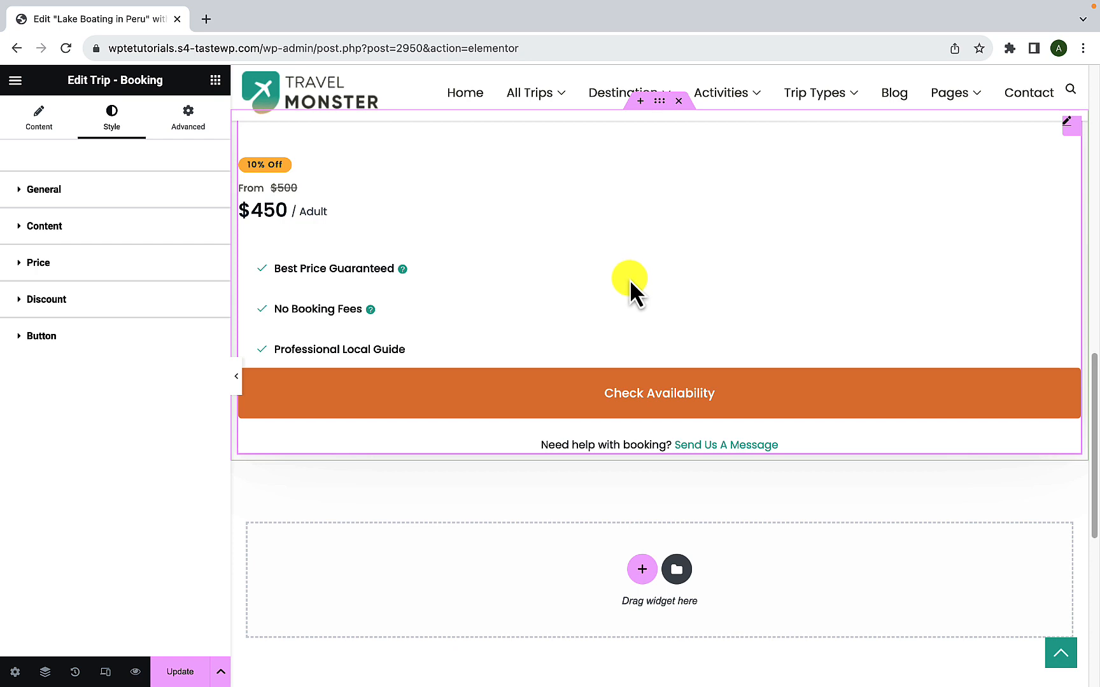
{"action": "scroll", "coordinate": [631, 285], "scroll_direction": "up", "scroll_amount": 1}
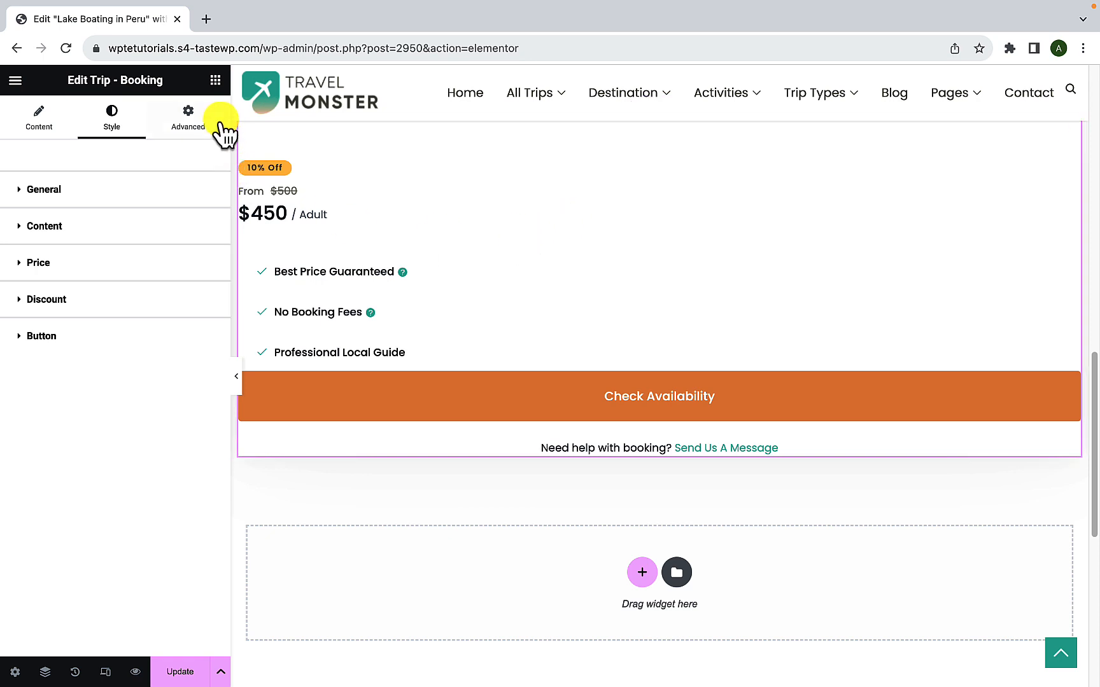
{"action": "left_click", "coordinate": [216, 81]}
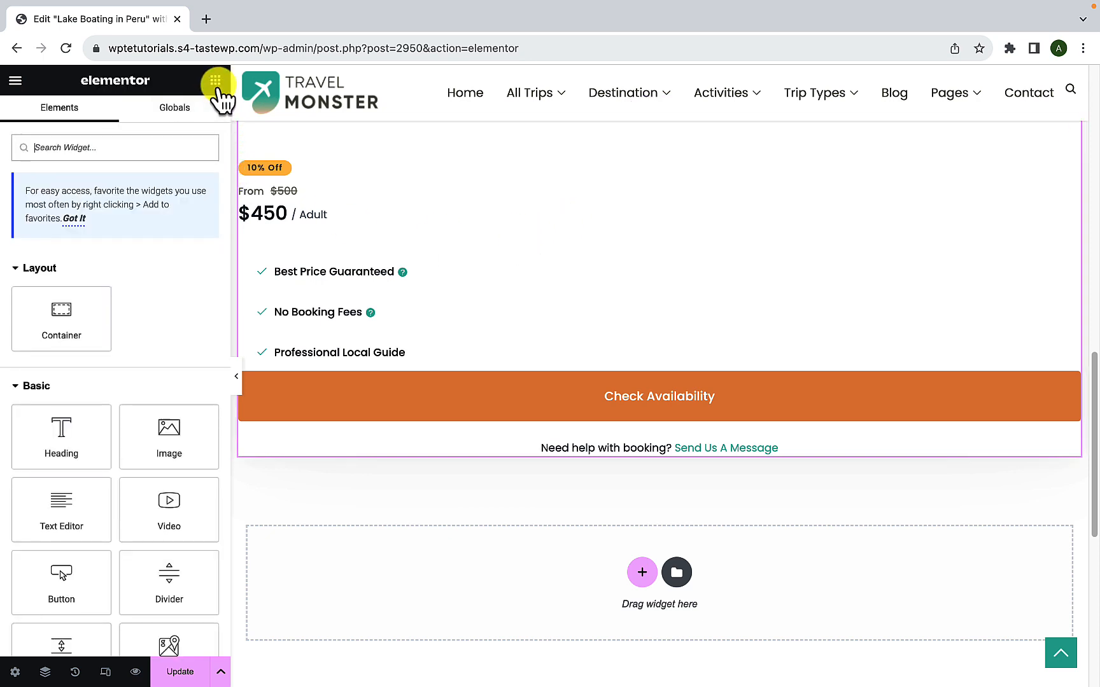
{"action": "left_click", "coordinate": [117, 151]}
{"action": "type", "text": "inc"}
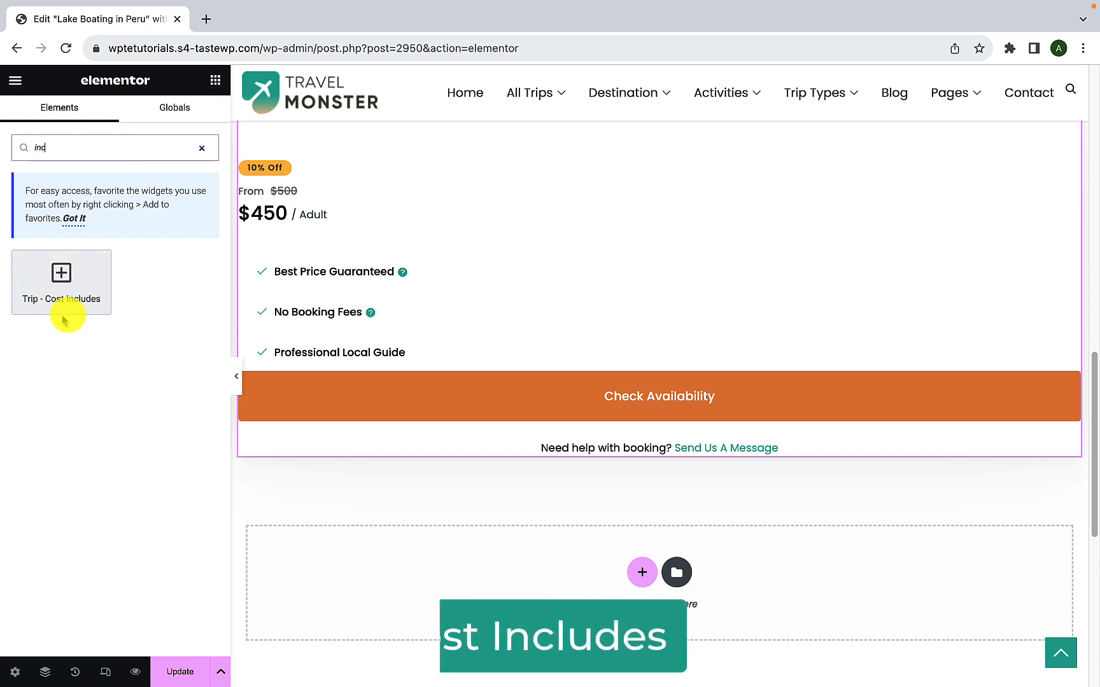
{"action": "left_click_drag", "start_coordinate": [49, 290], "coordinate": [618, 573]}
{"action": "scroll", "coordinate": [618, 571], "scroll_direction": "down", "scroll_amount": 3}
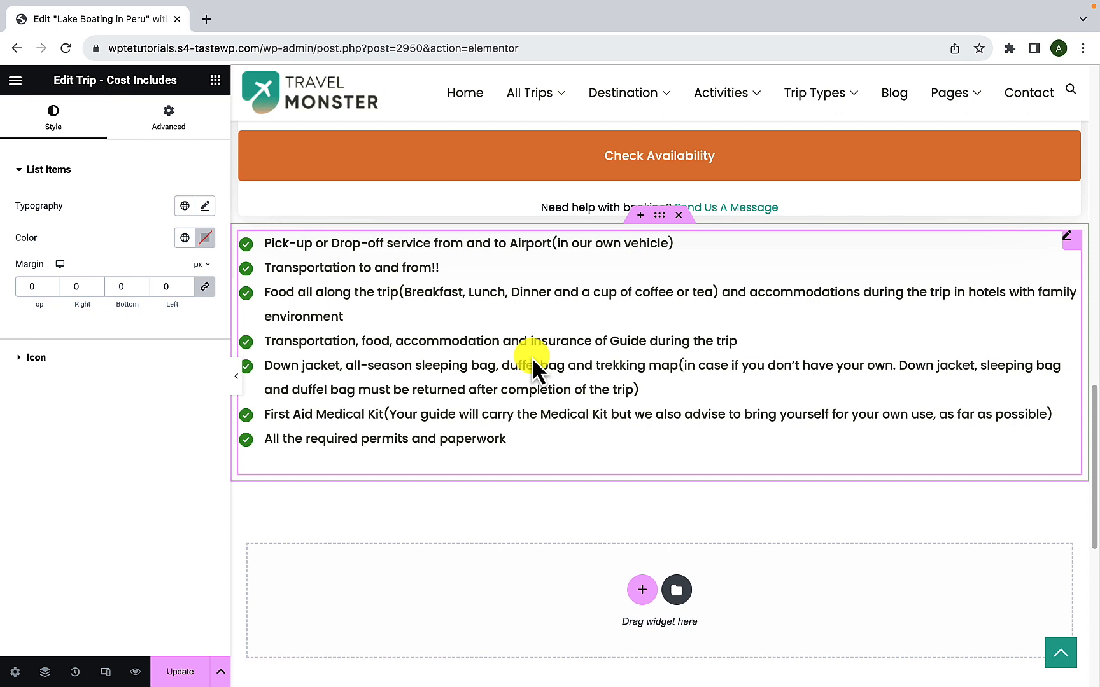
- Find the cost excludes widget by searching for "excl" and add Trip - Cost Excludes below the cost includes list
{"action": "left_click", "coordinate": [215, 80]}
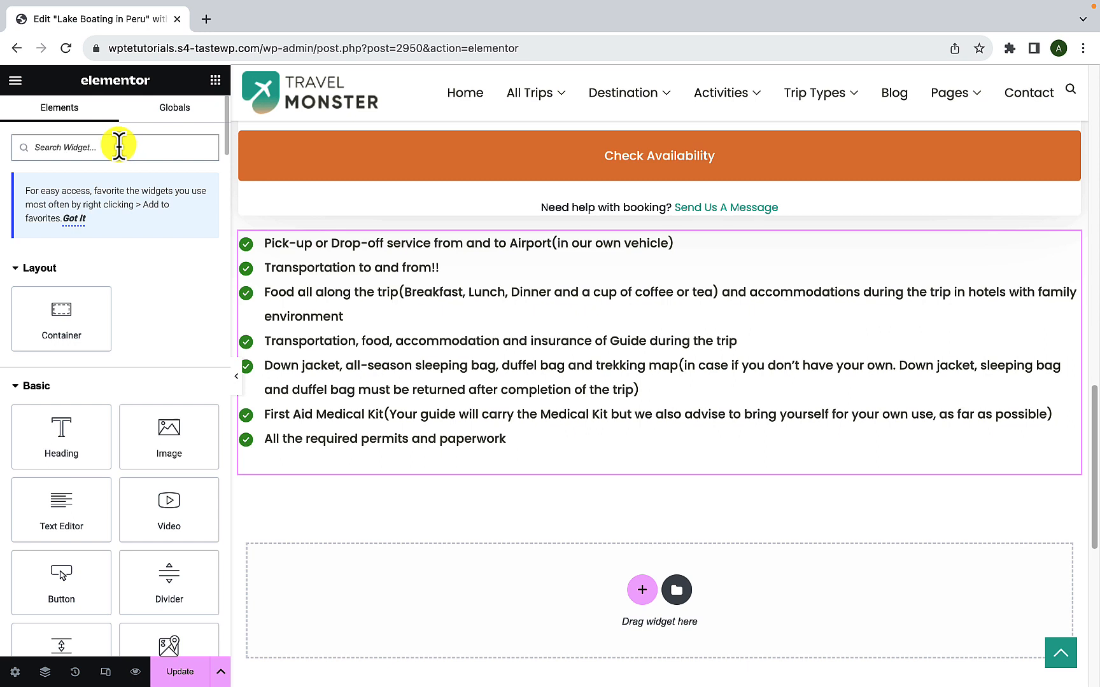
{"action": "type", "text": "ex"}
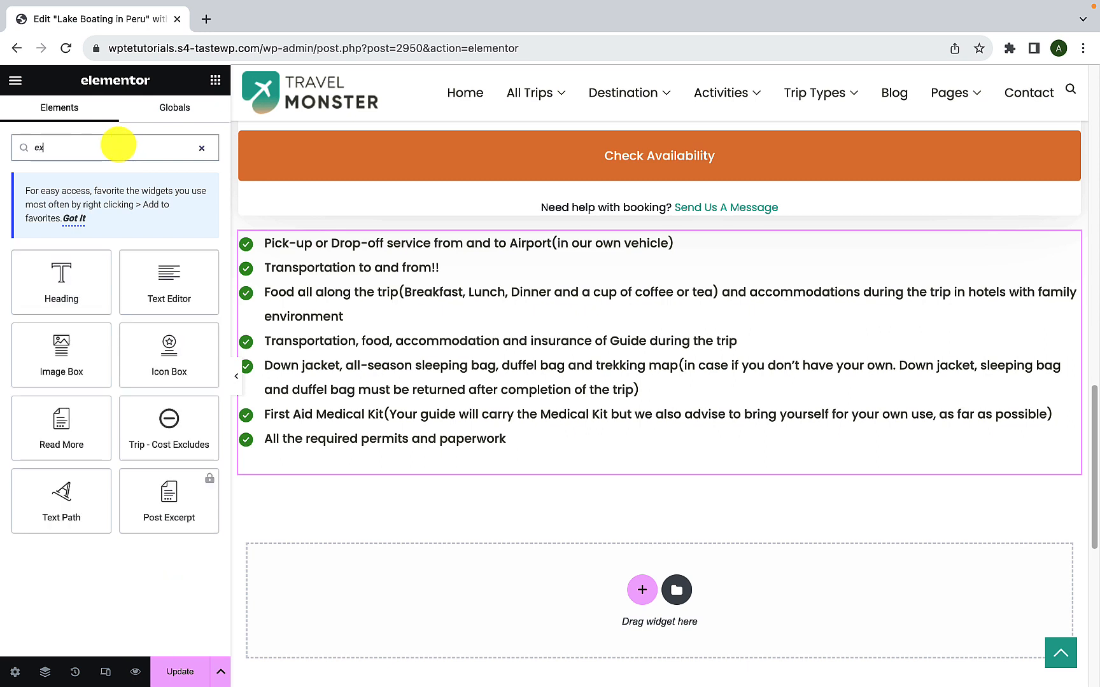
{"action": "type", "text": "cl"}
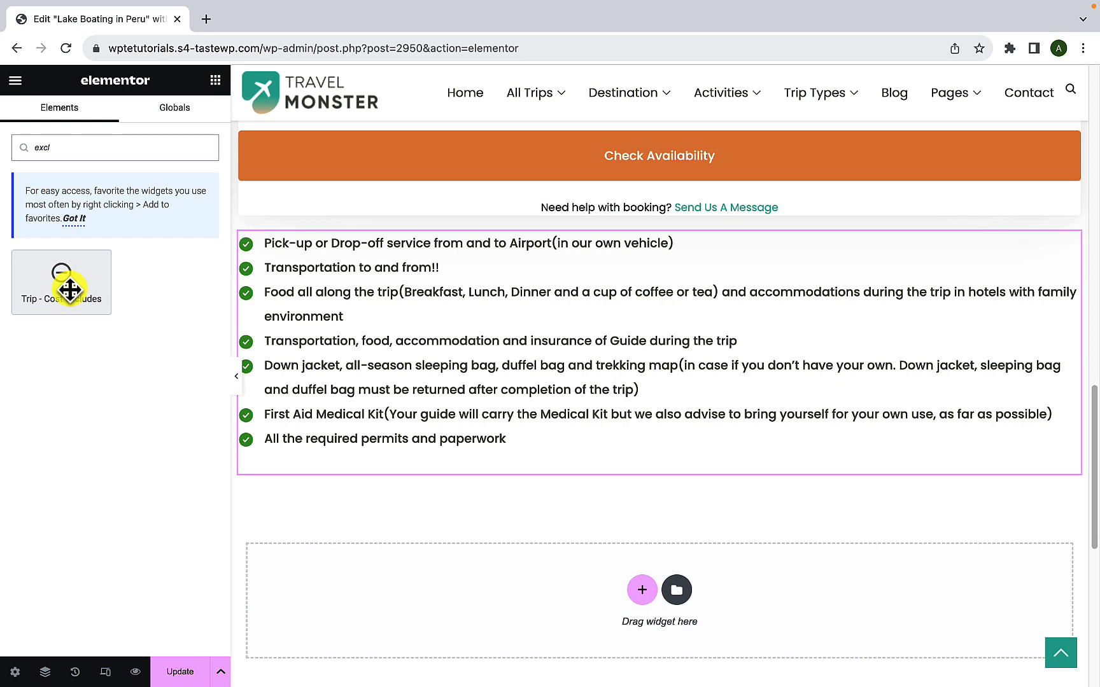
{"action": "left_click_drag", "start_coordinate": [69, 290], "coordinate": [607, 565]}
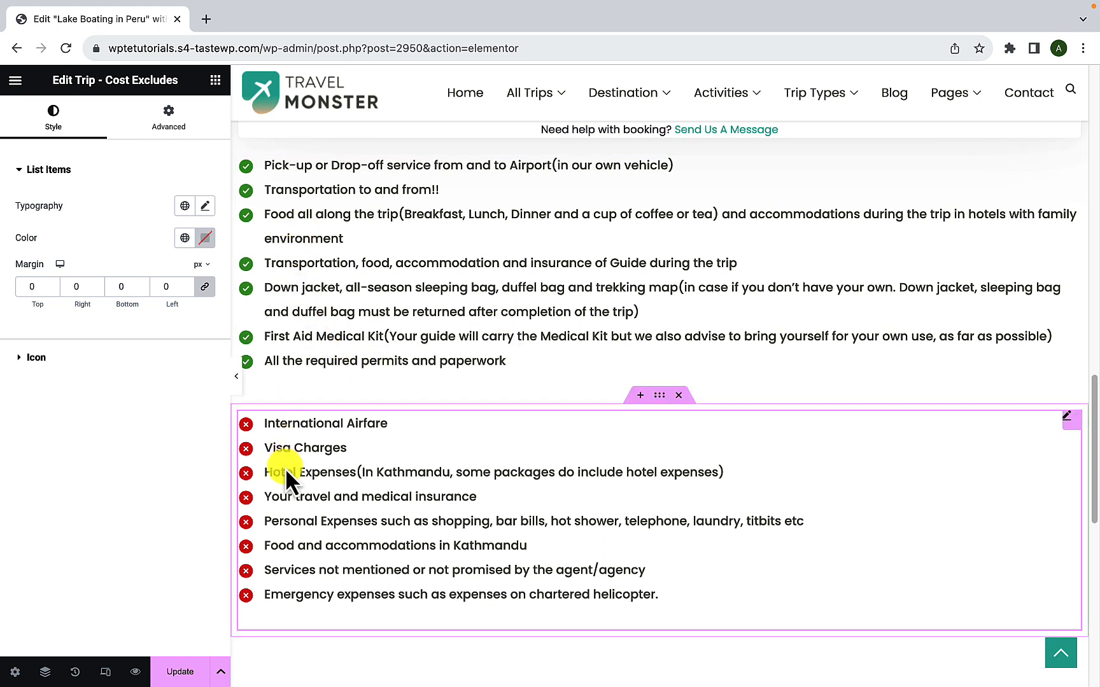
- Select the Cost Includes widget and open its icon style settings
{"action": "scroll", "coordinate": [382, 465], "scroll_direction": "up", "scroll_amount": 2}
{"action": "left_click", "coordinate": [408, 455]}
{"action": "scroll", "coordinate": [408, 455], "scroll_direction": "down", "scroll_amount": 1}
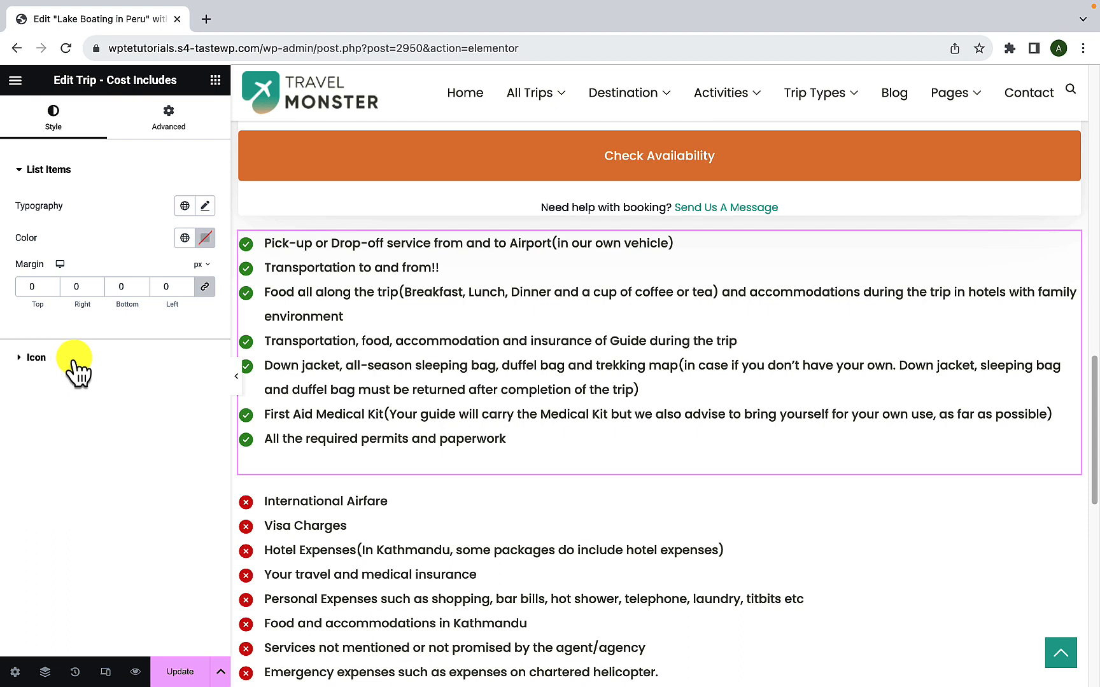
{"action": "left_click", "coordinate": [38, 357]}
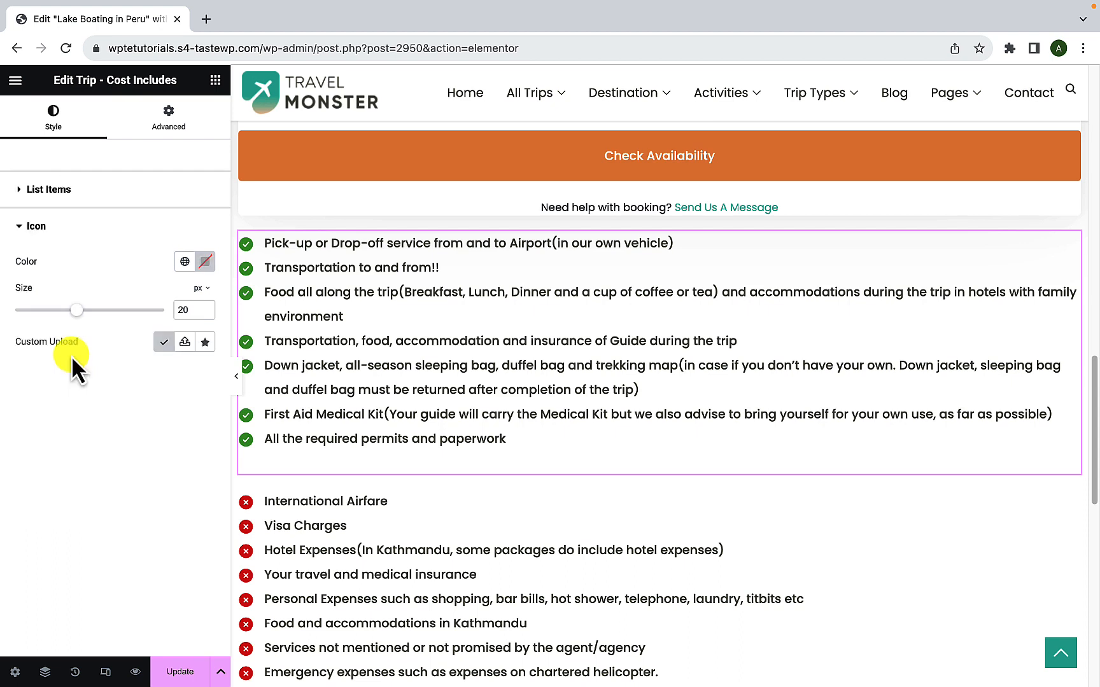
- Try custom pink, cyan and dark teal colours on the Cost Includes icons
{"action": "left_click", "coordinate": [205, 263]}
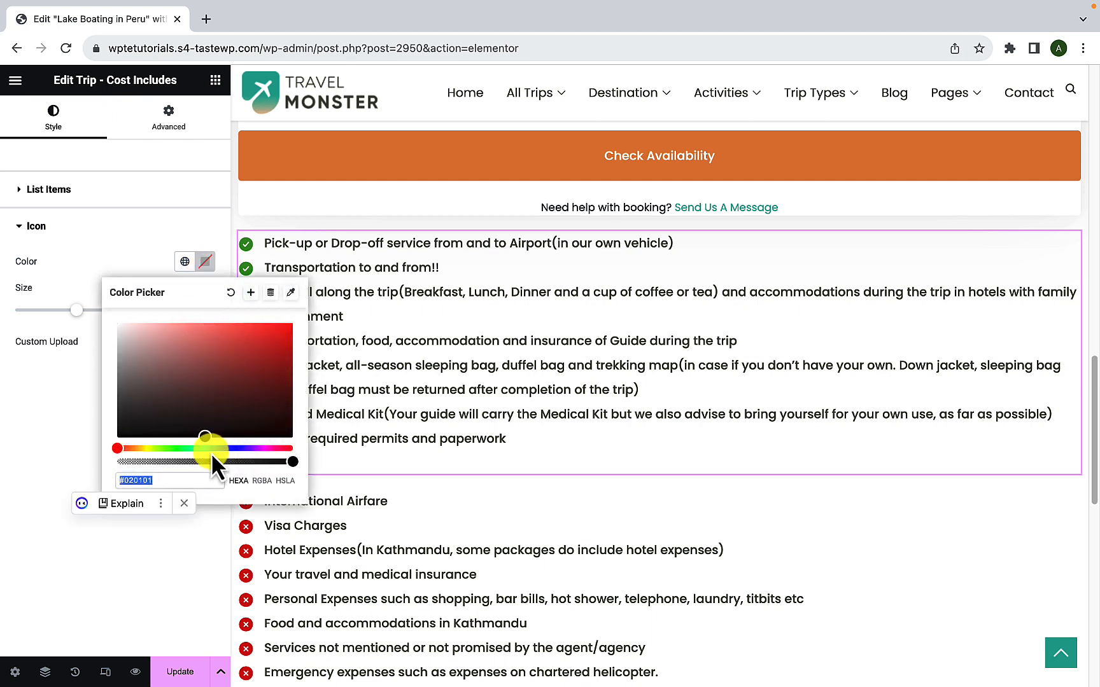
{"action": "left_click_drag", "start_coordinate": [197, 448], "coordinate": [277, 452]}
{"action": "left_click_drag", "start_coordinate": [246, 359], "coordinate": [280, 336]}
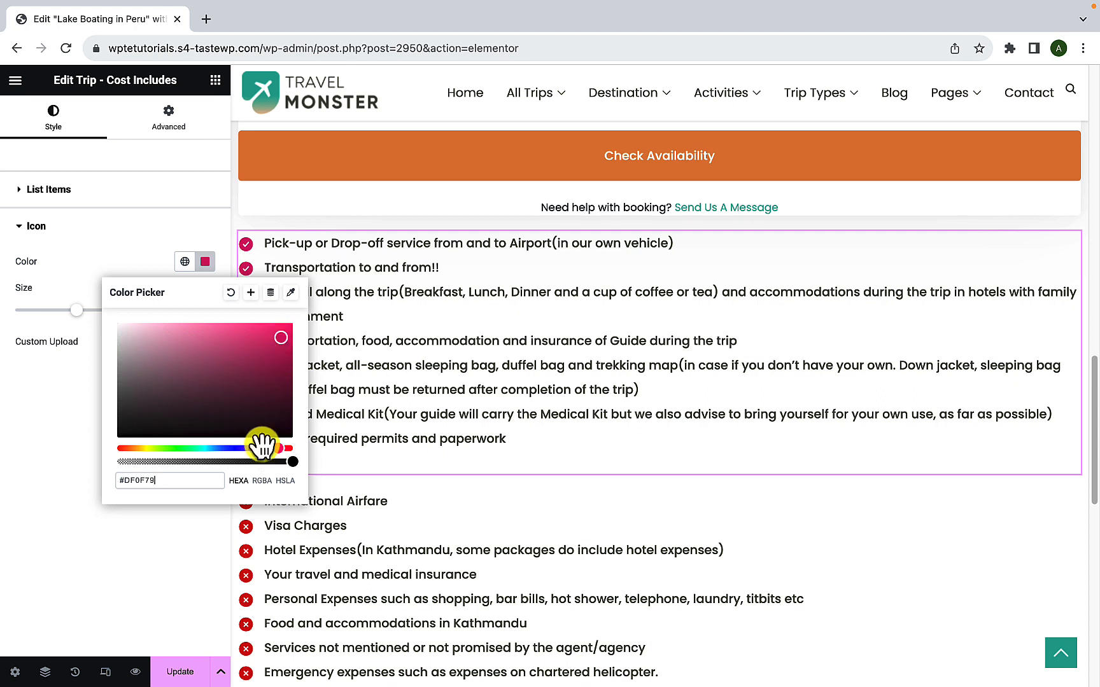
{"action": "left_click_drag", "start_coordinate": [261, 448], "coordinate": [207, 448]}
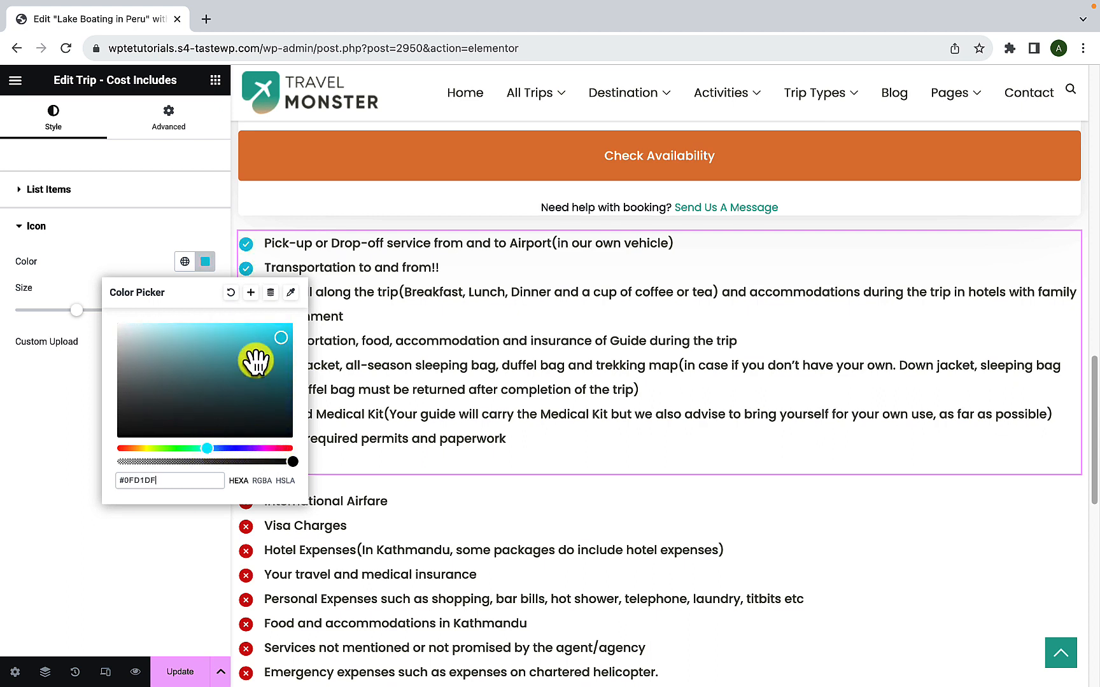
{"action": "left_click_drag", "start_coordinate": [289, 344], "coordinate": [266, 366]}
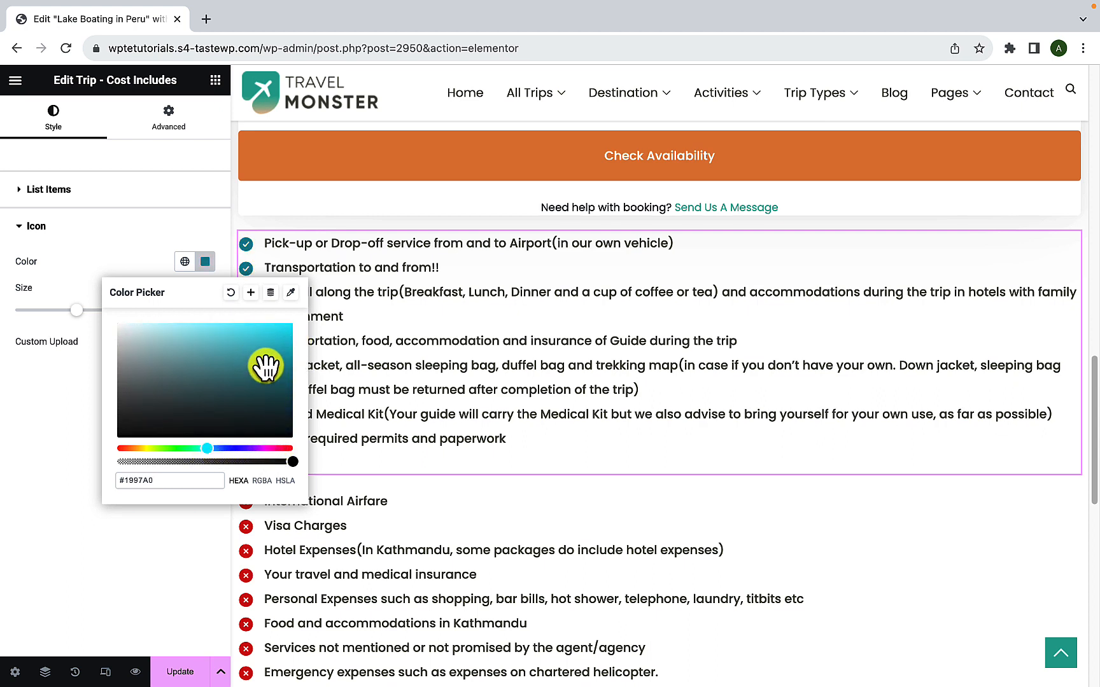
{"action": "left_click", "coordinate": [380, 322]}
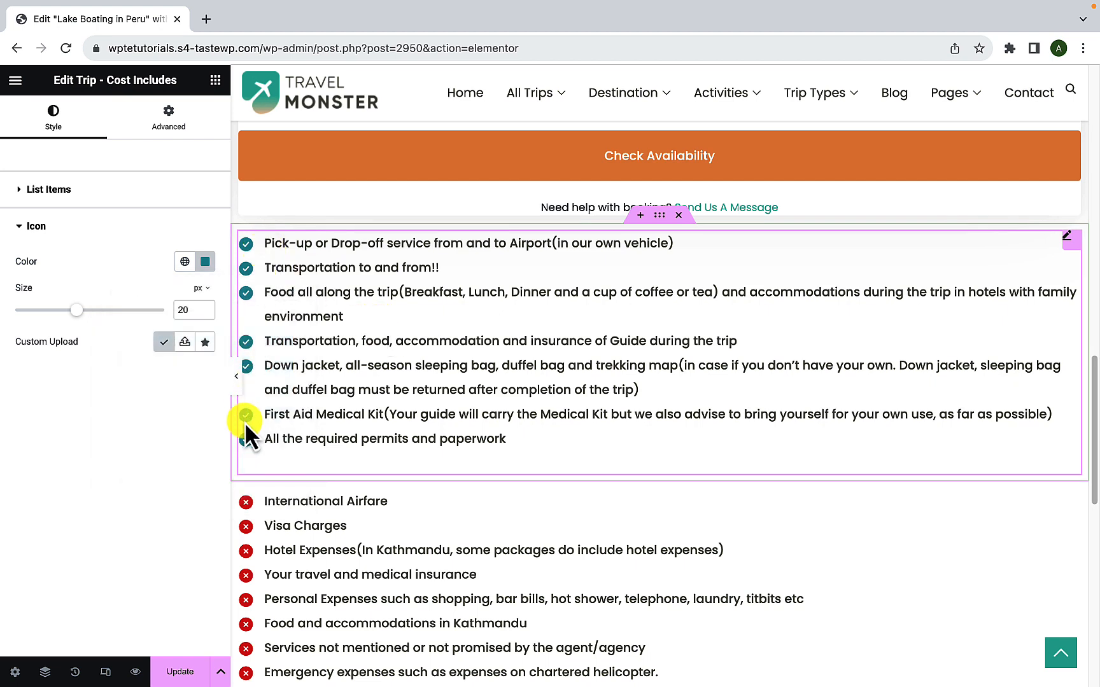
- Apply the global Secondary colour to the Cost Includes icons and set their size to 22 px
{"action": "left_click", "coordinate": [185, 261]}
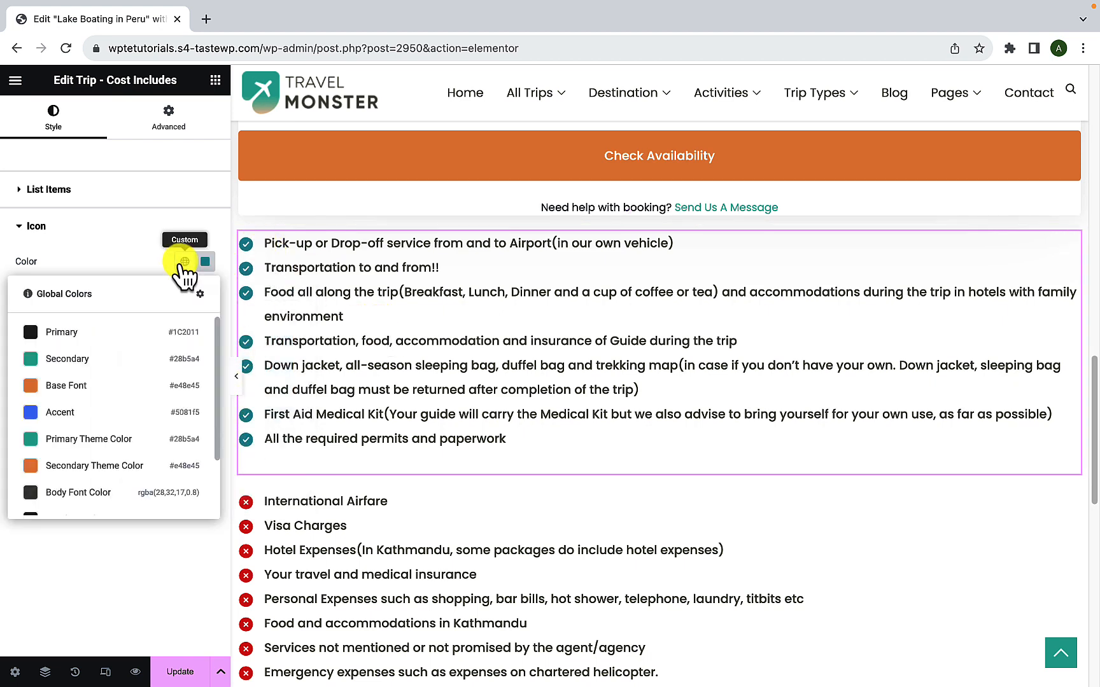
{"action": "left_click", "coordinate": [75, 365]}
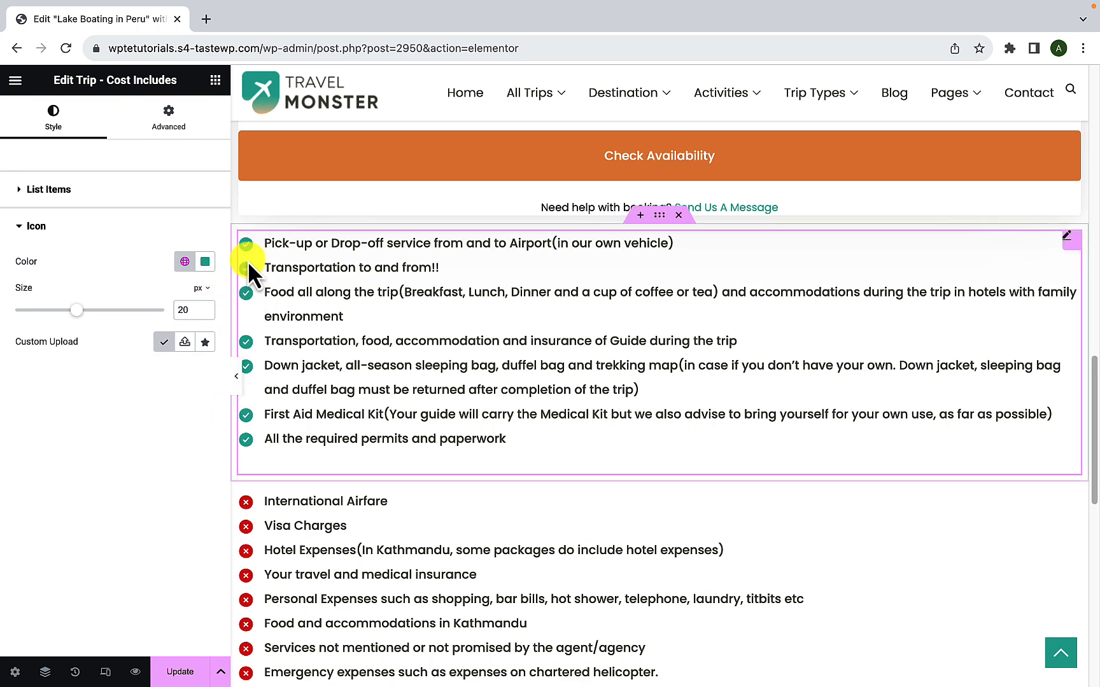
{"action": "mouse_move", "coordinate": [74, 314]}
{"action": "left_mouse_down"}
{"action": "mouse_move", "coordinate": [101, 306]}
{"action": "mouse_move", "coordinate": [88, 310]}
{"action": "left_mouse_up"}
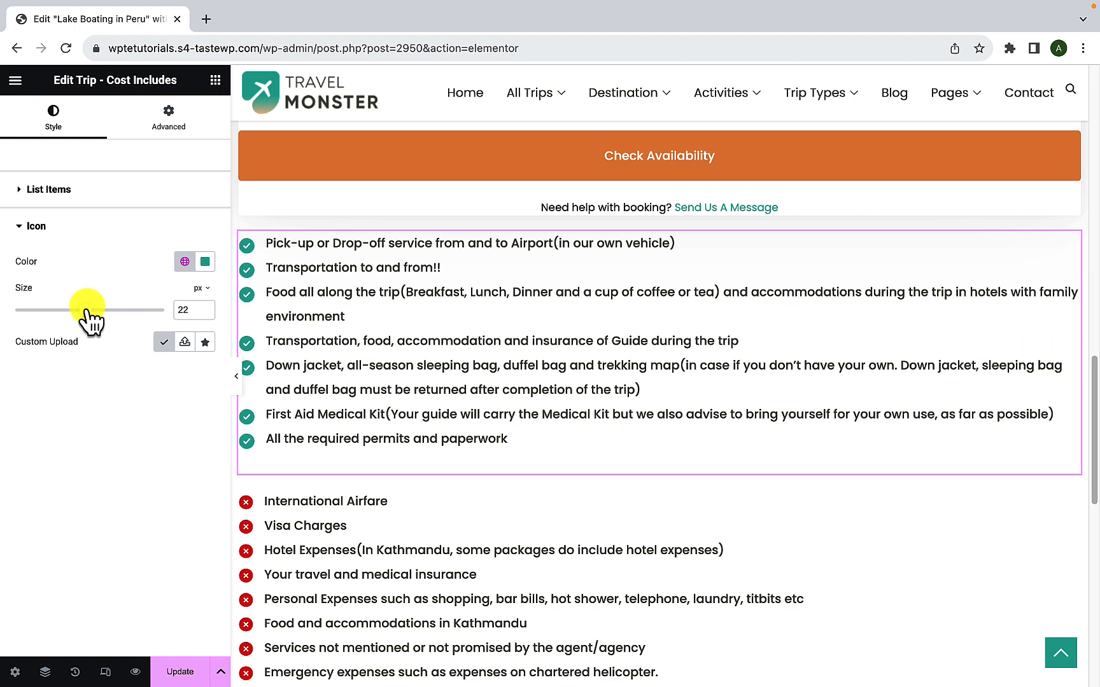
- Look through the media library images available as a custom Cost Includes icon, without inserting one
{"action": "left_click", "coordinate": [186, 343]}
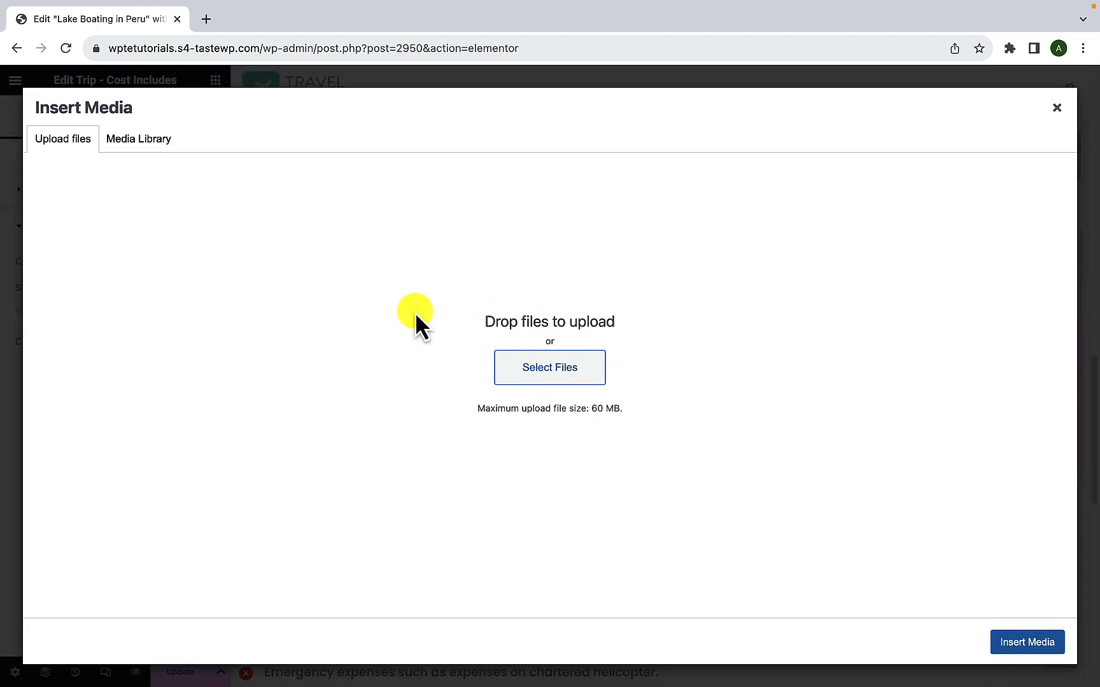
{"action": "left_click", "coordinate": [140, 140]}
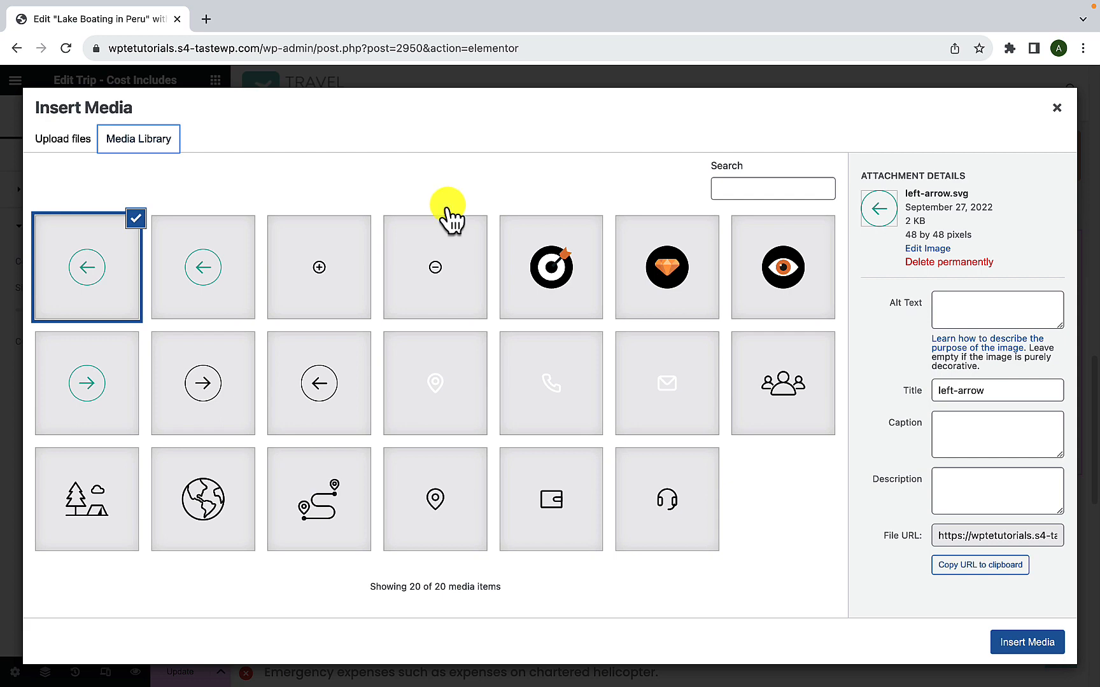
{"action": "left_click", "coordinate": [1057, 109]}
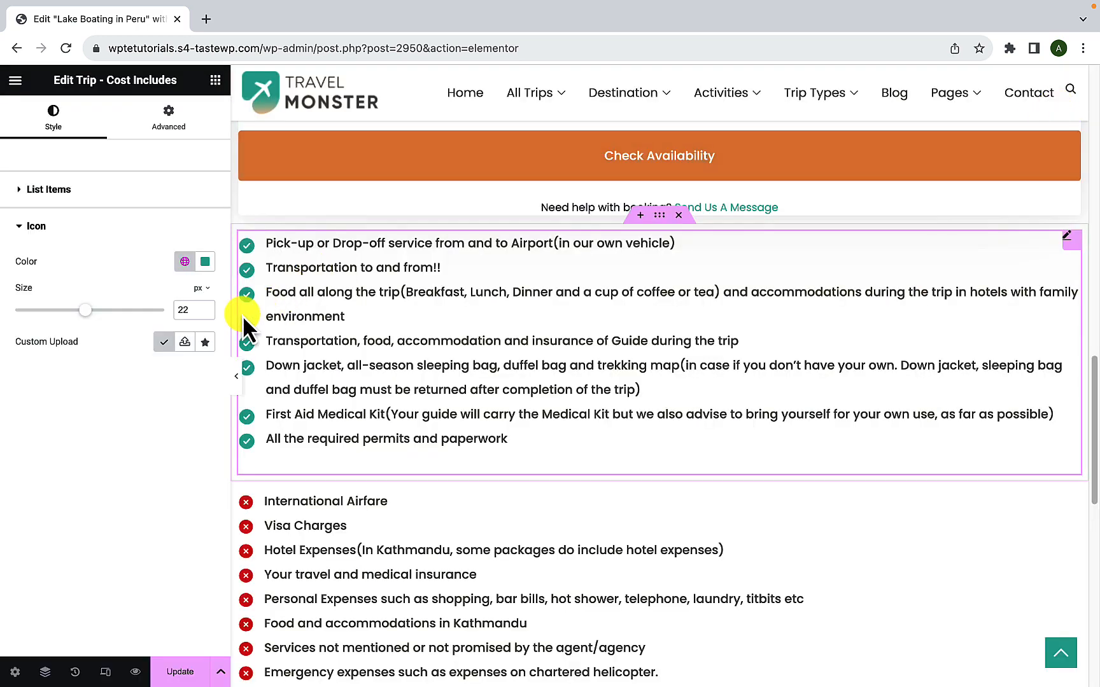
- Replace the Cost Includes check icon with the solid thumbs-up from the icon library, filtering by "thumbs"
{"action": "left_click", "coordinate": [205, 342]}
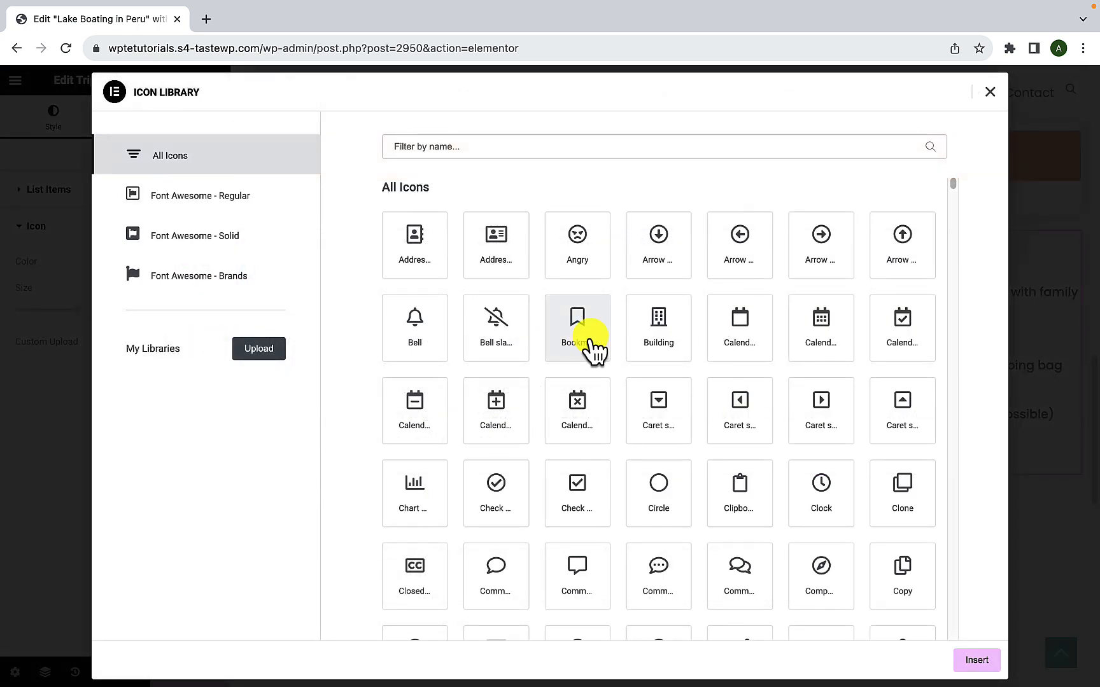
{"action": "scroll", "coordinate": [592, 352], "scroll_direction": "down", "scroll_amount": 3}
{"action": "scroll", "coordinate": [719, 388], "scroll_direction": "down", "scroll_amount": 20}
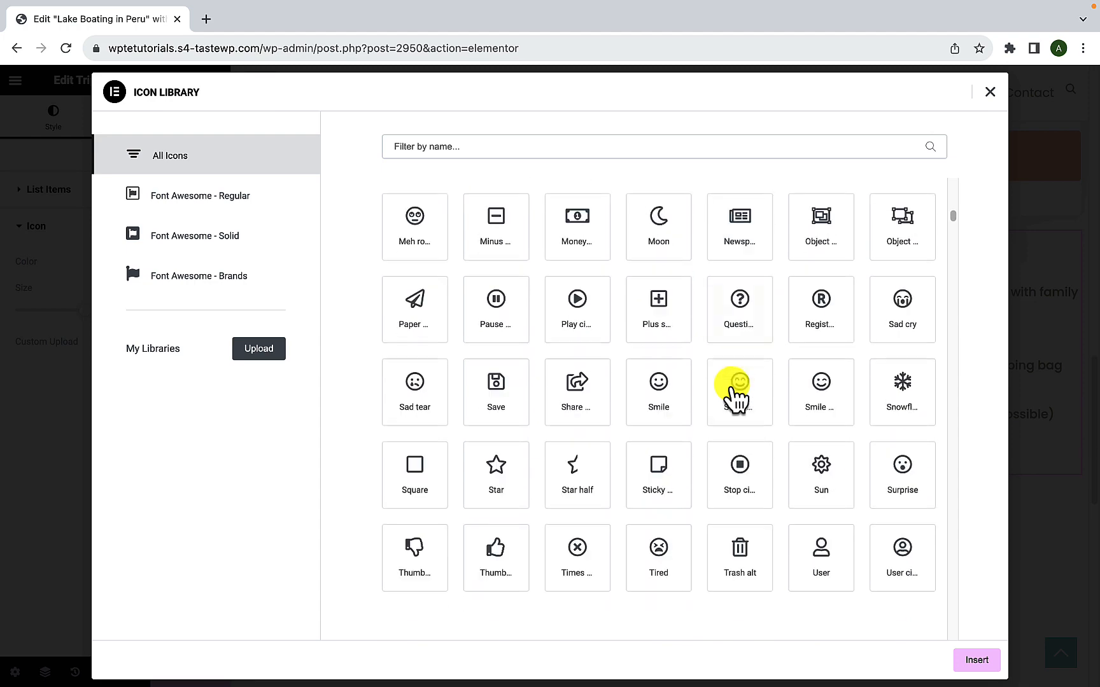
{"action": "scroll", "coordinate": [737, 400], "scroll_direction": "up", "scroll_amount": 20}
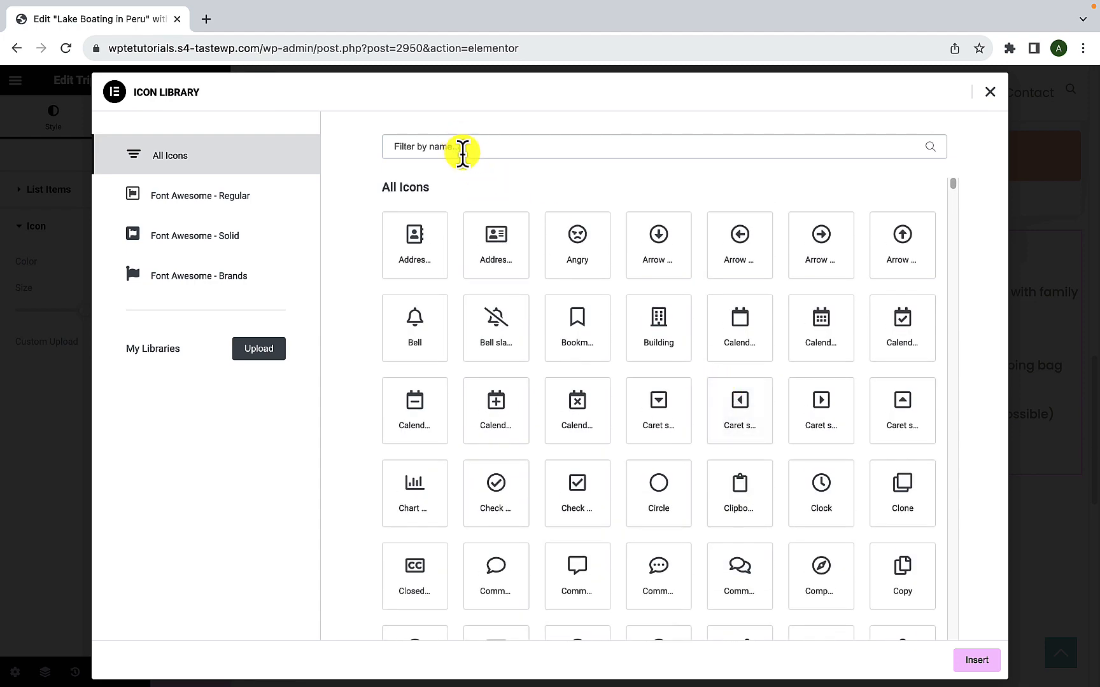
{"action": "left_click", "coordinate": [571, 154]}
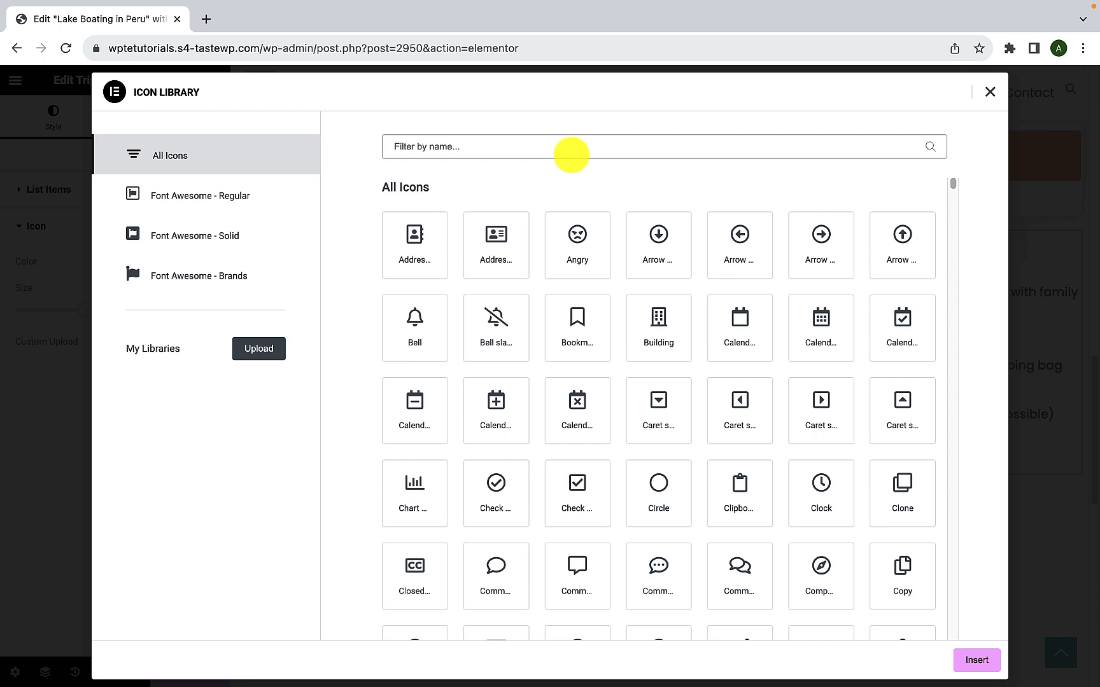
{"action": "type", "text": "t"}
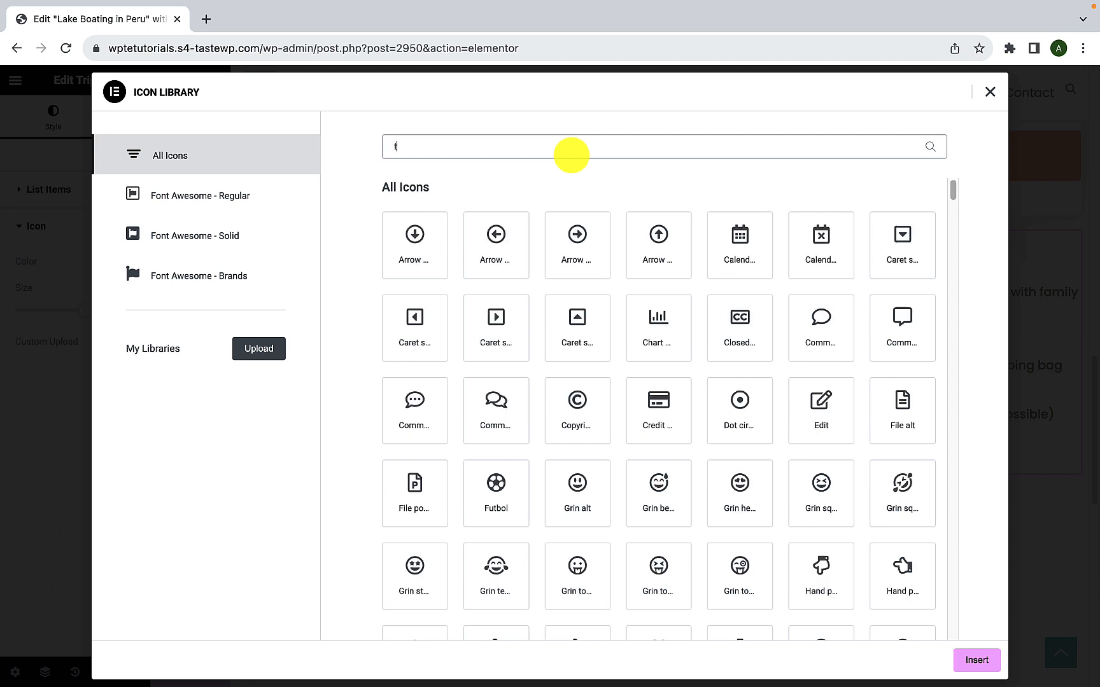
{"action": "type", "text": "humbs"}
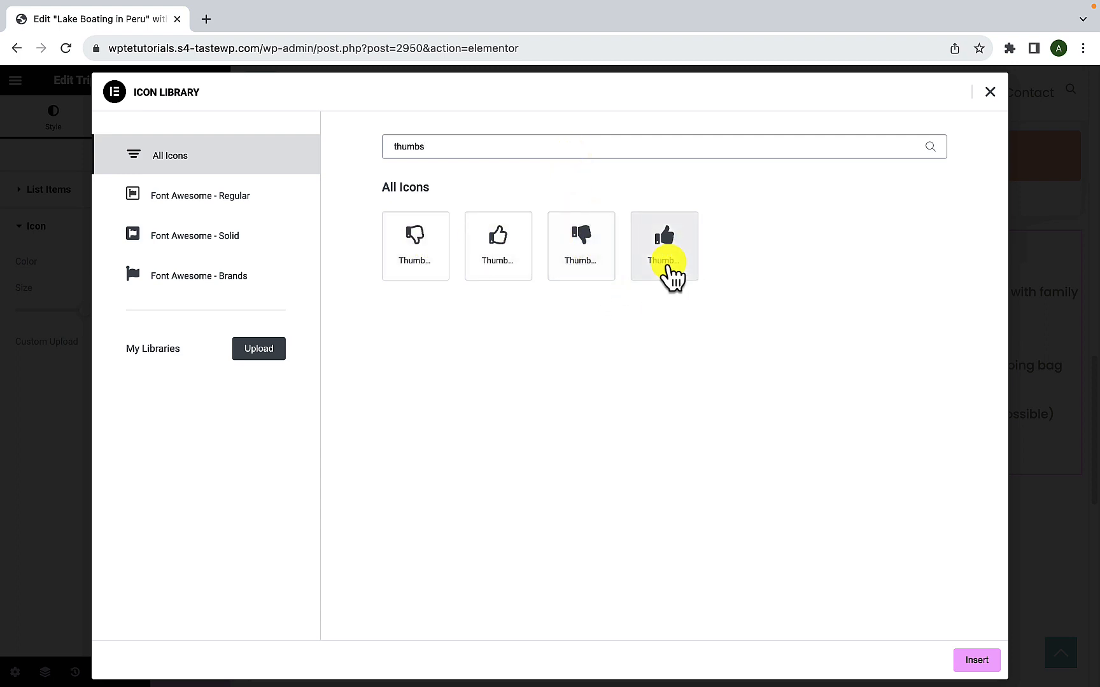
{"action": "left_click", "coordinate": [666, 257]}
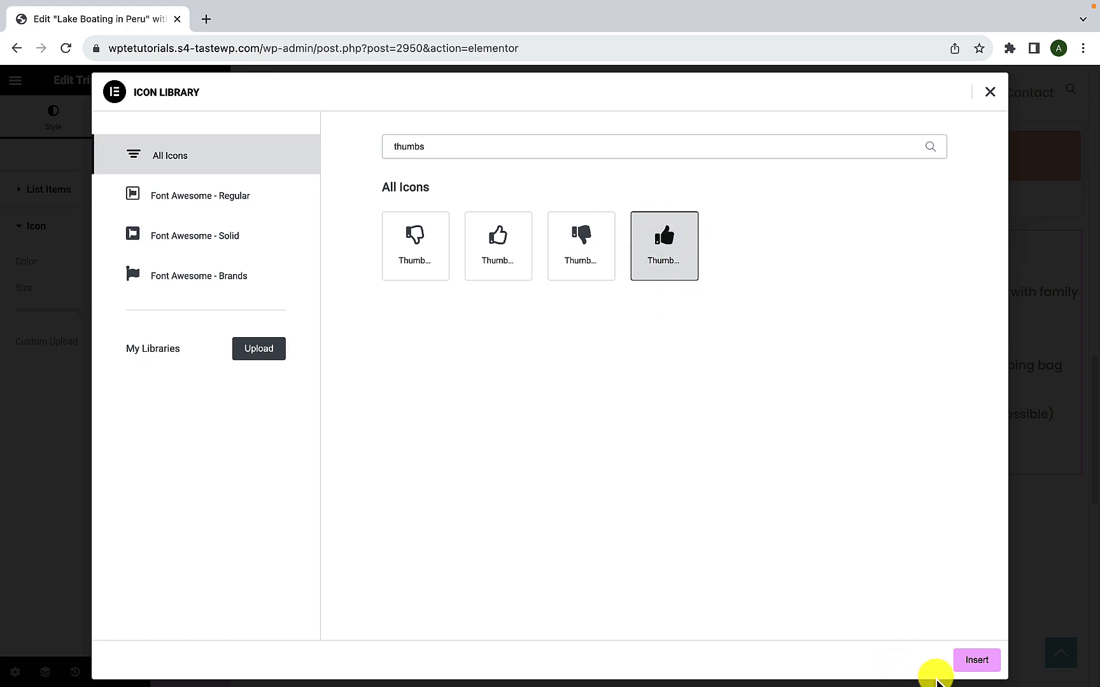
{"action": "left_click", "coordinate": [974, 660]}
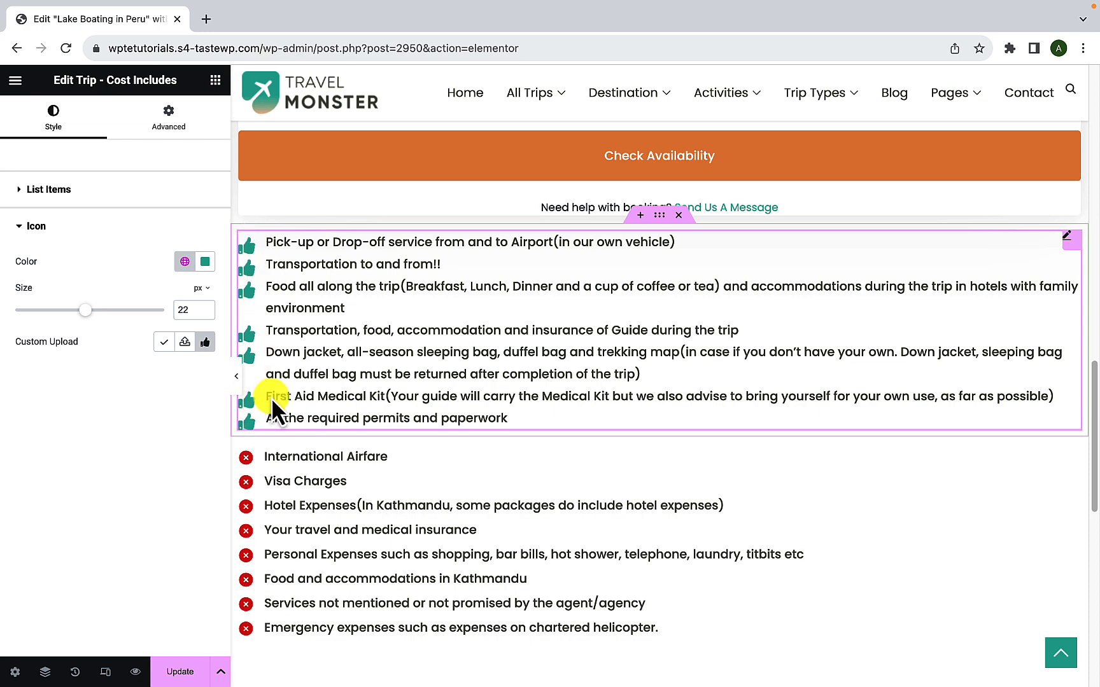
- Select the Cost Excludes widget and open its icon style settings
{"action": "scroll", "coordinate": [273, 404], "scroll_direction": "down", "scroll_amount": 2}
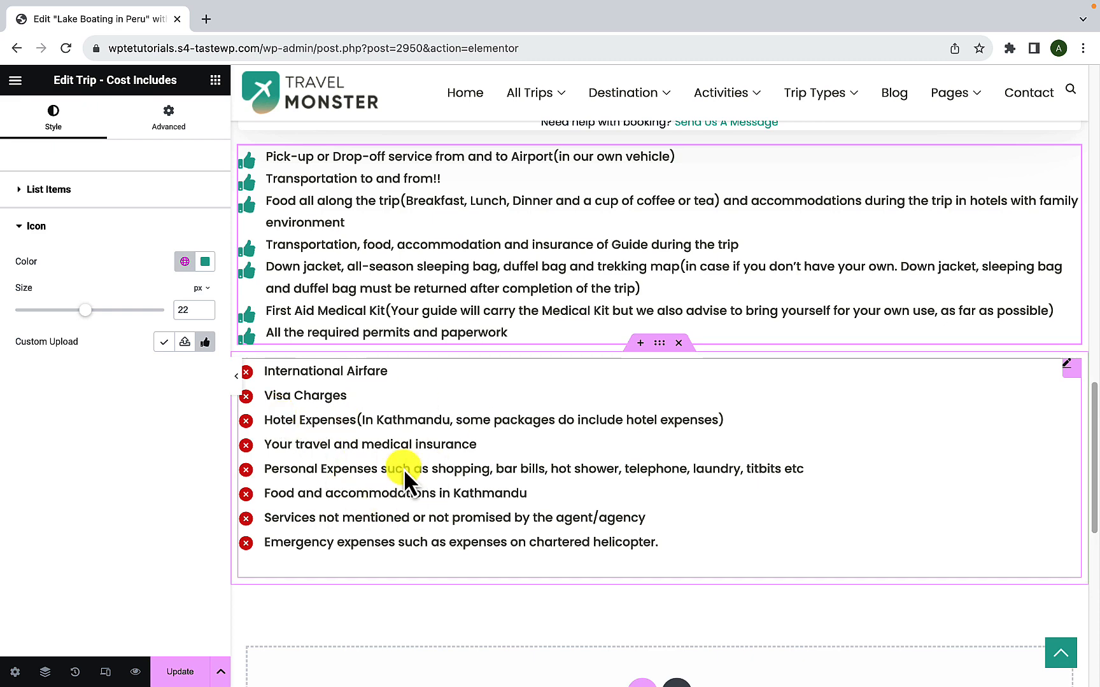
{"action": "scroll", "coordinate": [403, 468], "scroll_direction": "down", "scroll_amount": 1}
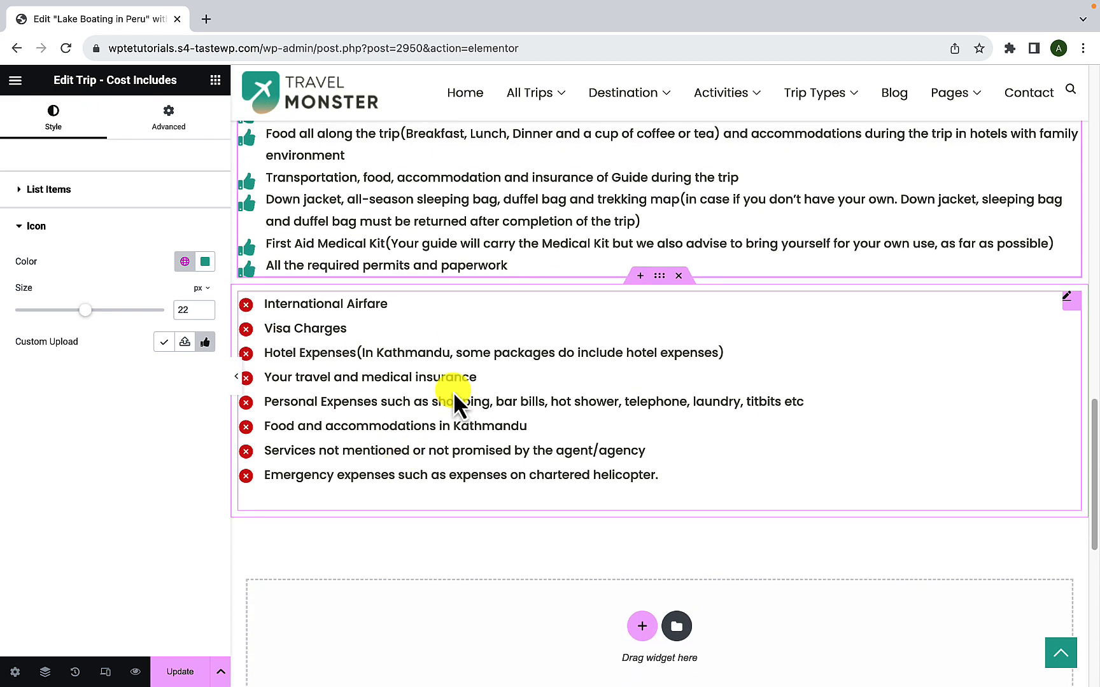
{"action": "left_click", "coordinate": [452, 392]}
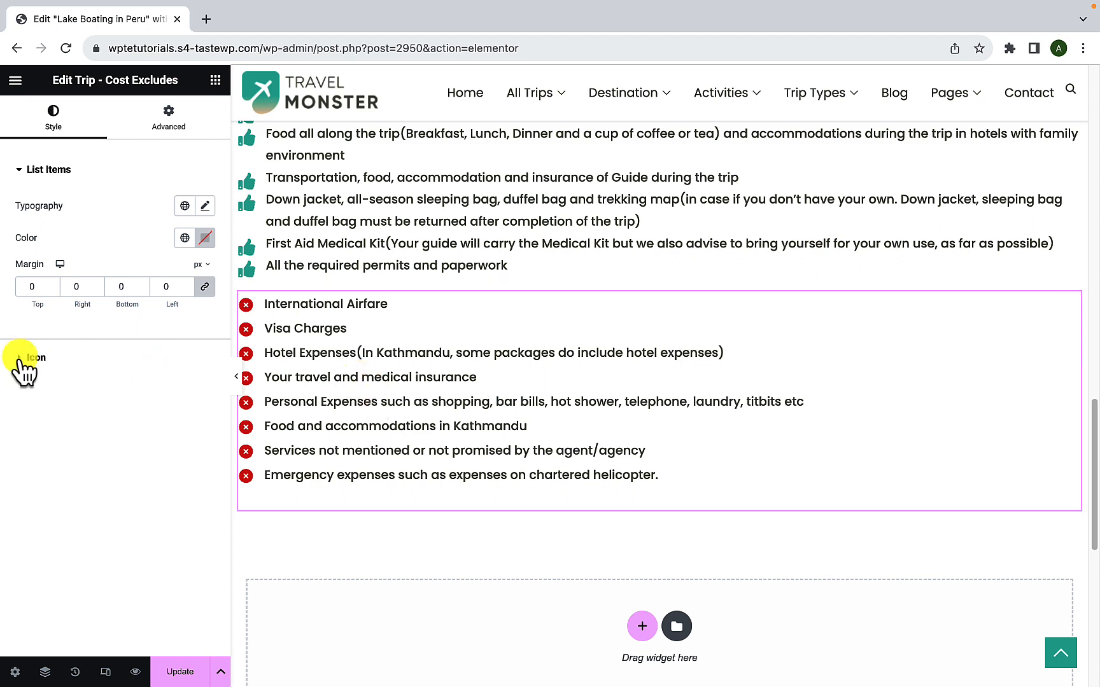
{"action": "left_click", "coordinate": [75, 366]}
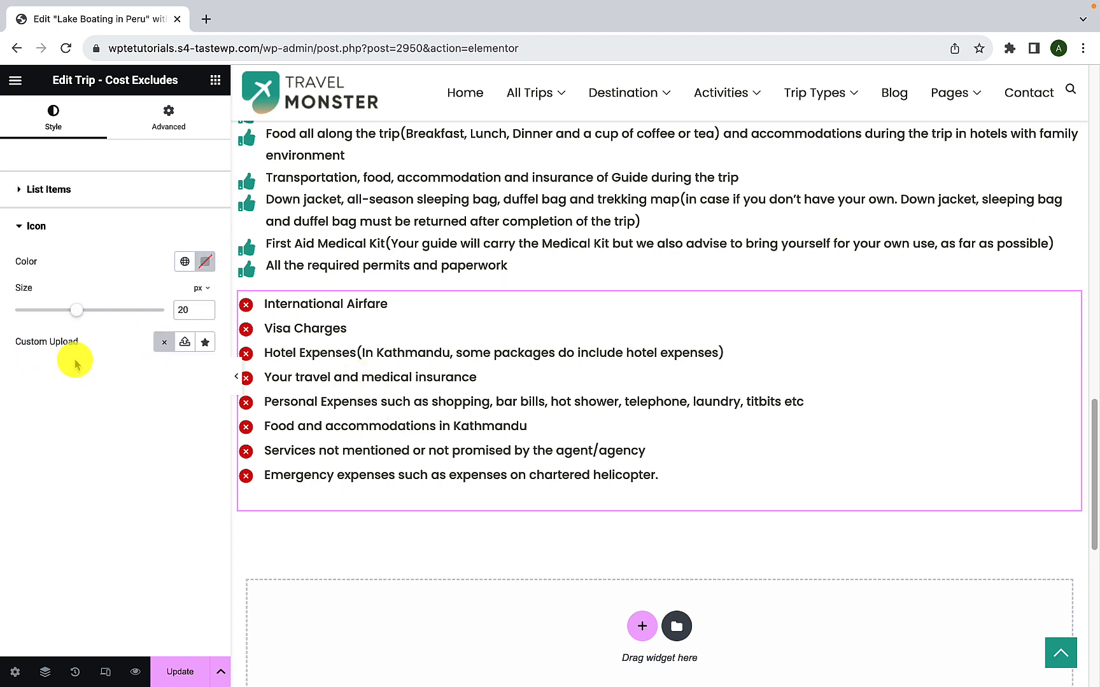
- Replace the Cost Excludes list icon with the solid thumbs-down found by searching the icon library for "thumbs"
{"action": "left_click", "coordinate": [204, 343]}
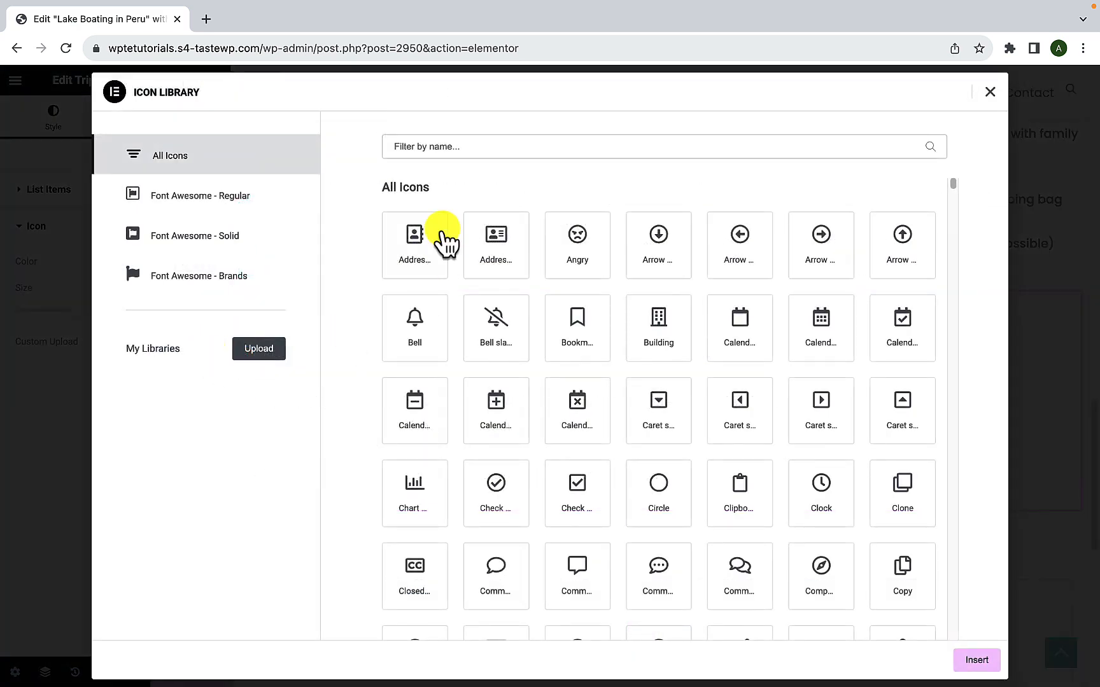
{"action": "left_click", "coordinate": [481, 151]}
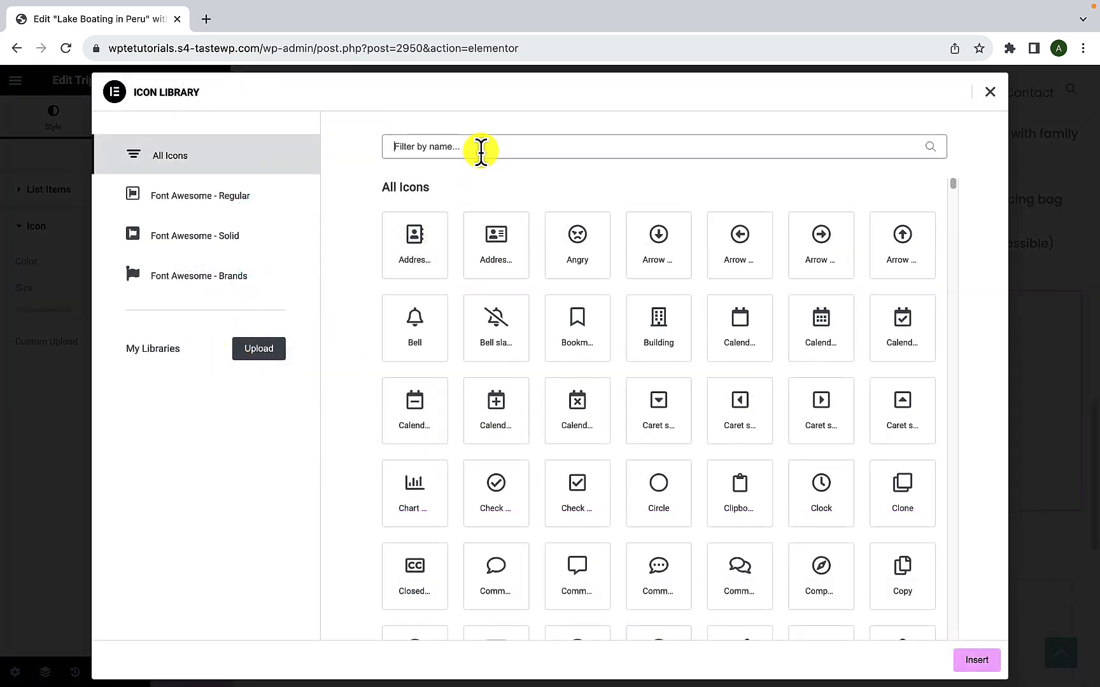
{"action": "type", "text": "thum"}
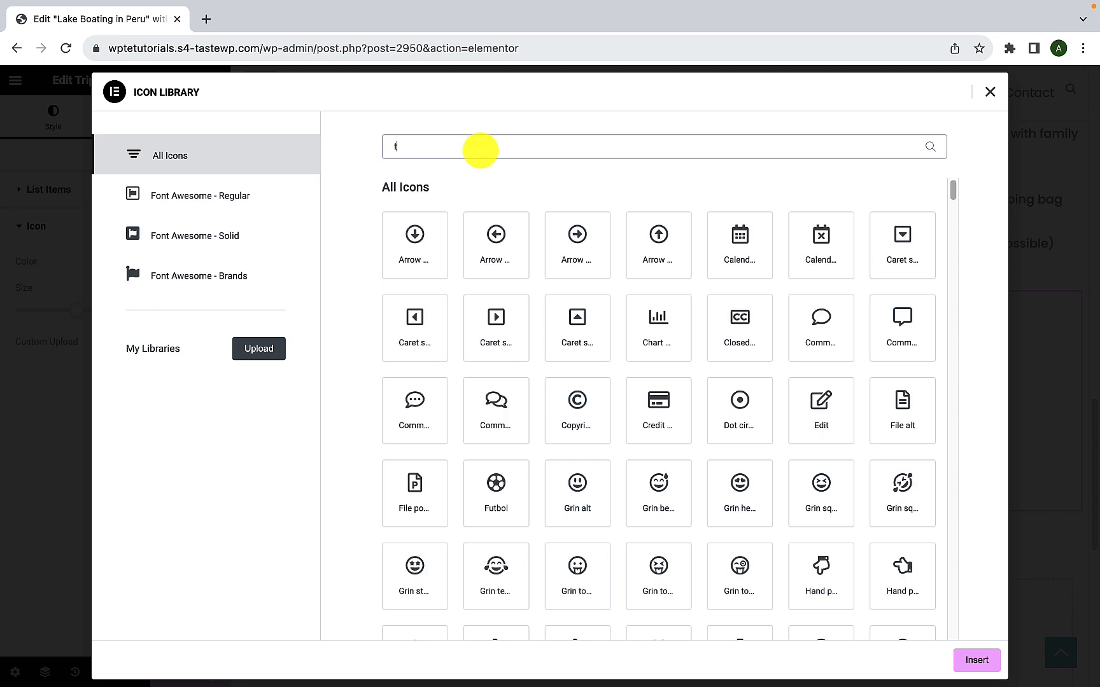
{"action": "type", "text": "s"}
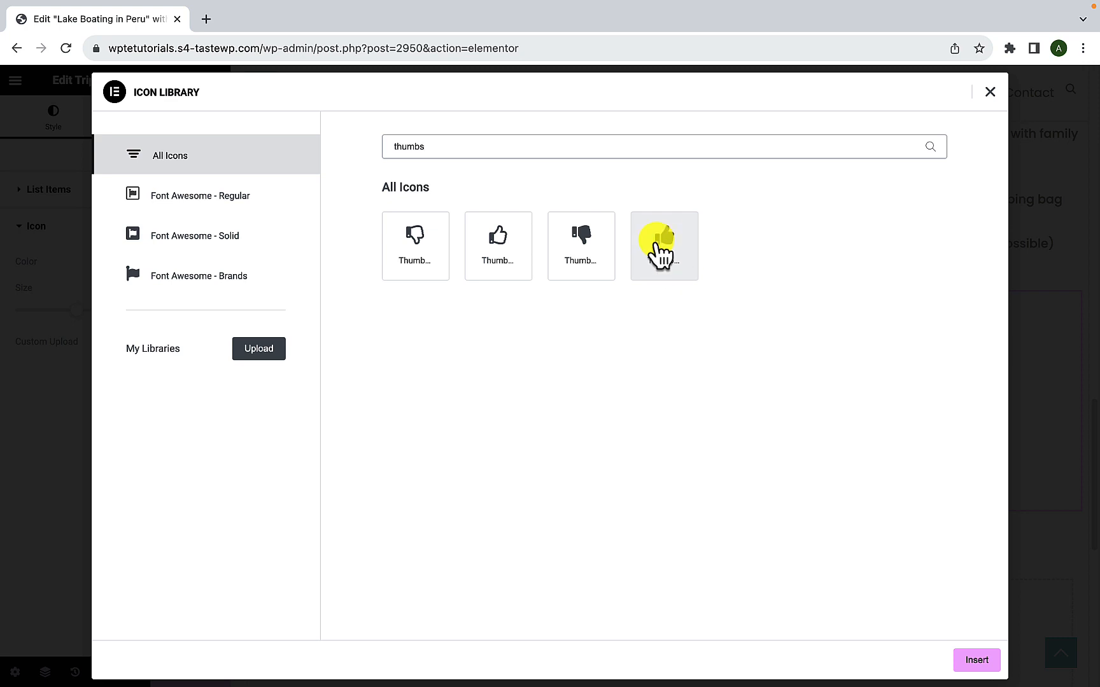
{"action": "left_click", "coordinate": [592, 254]}
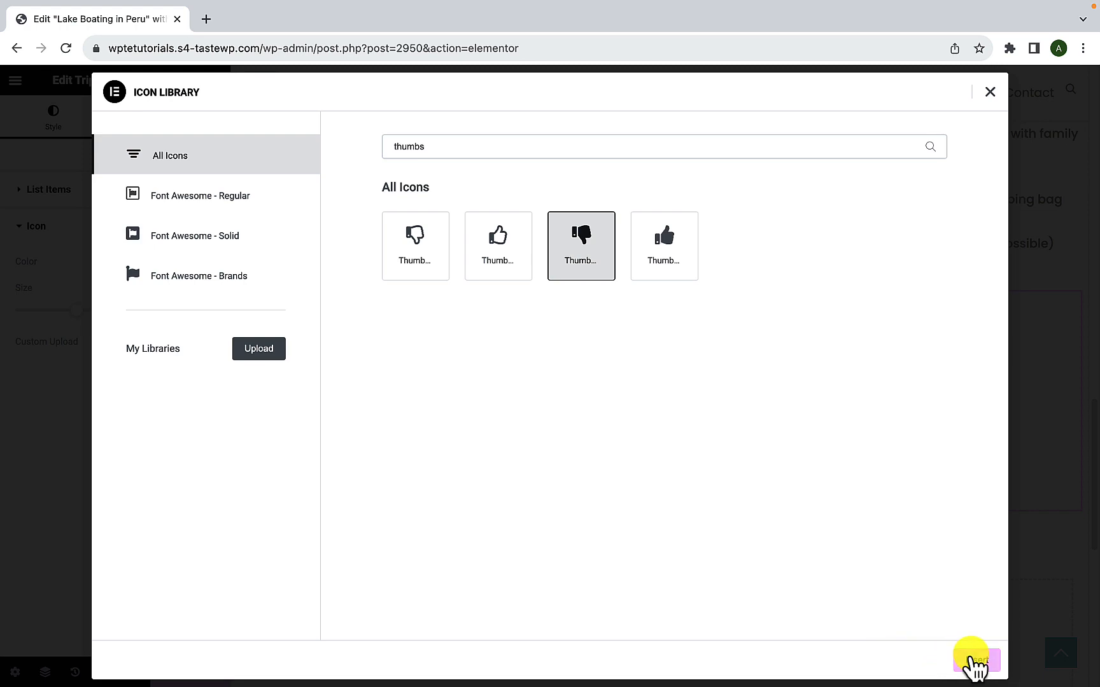
{"action": "left_click", "coordinate": [978, 662]}
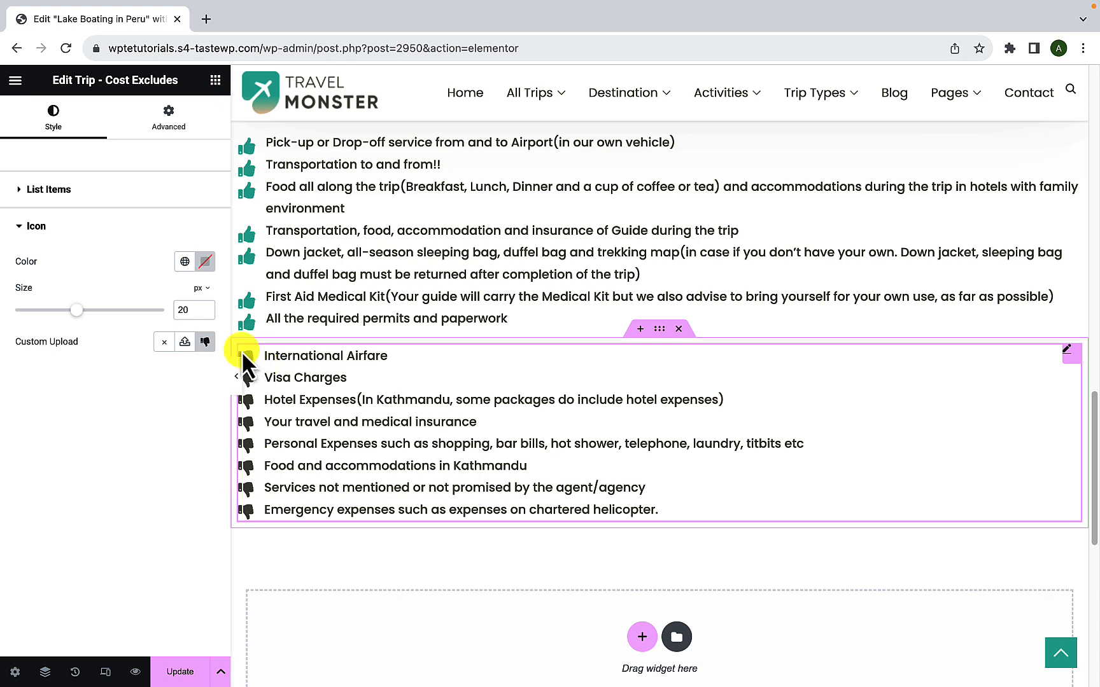
- Set the Cost Excludes icon color to bright red
{"action": "left_click", "coordinate": [204, 262]}
{"action": "left_click_drag", "start_coordinate": [270, 356], "coordinate": [295, 318]}
{"action": "left_click", "coordinate": [49, 384]}
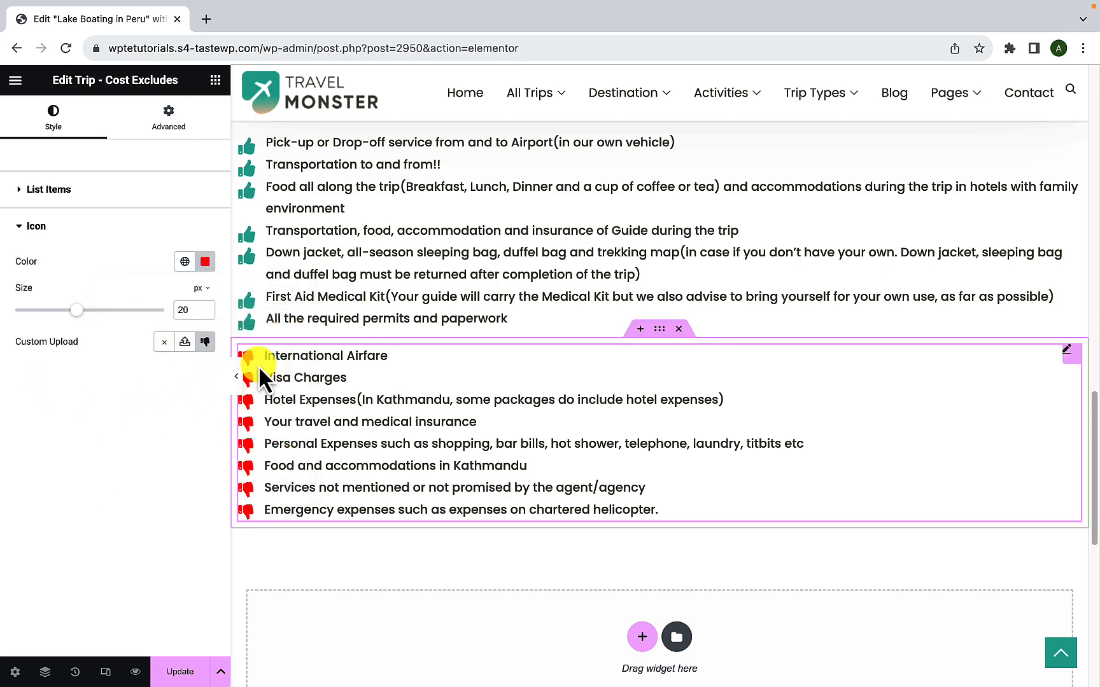
- Remove the custom thumbs icons from the Cost Excludes and Cost Includes lists to restore their default icons
{"action": "scroll", "coordinate": [258, 361], "scroll_direction": "up", "scroll_amount": 3}
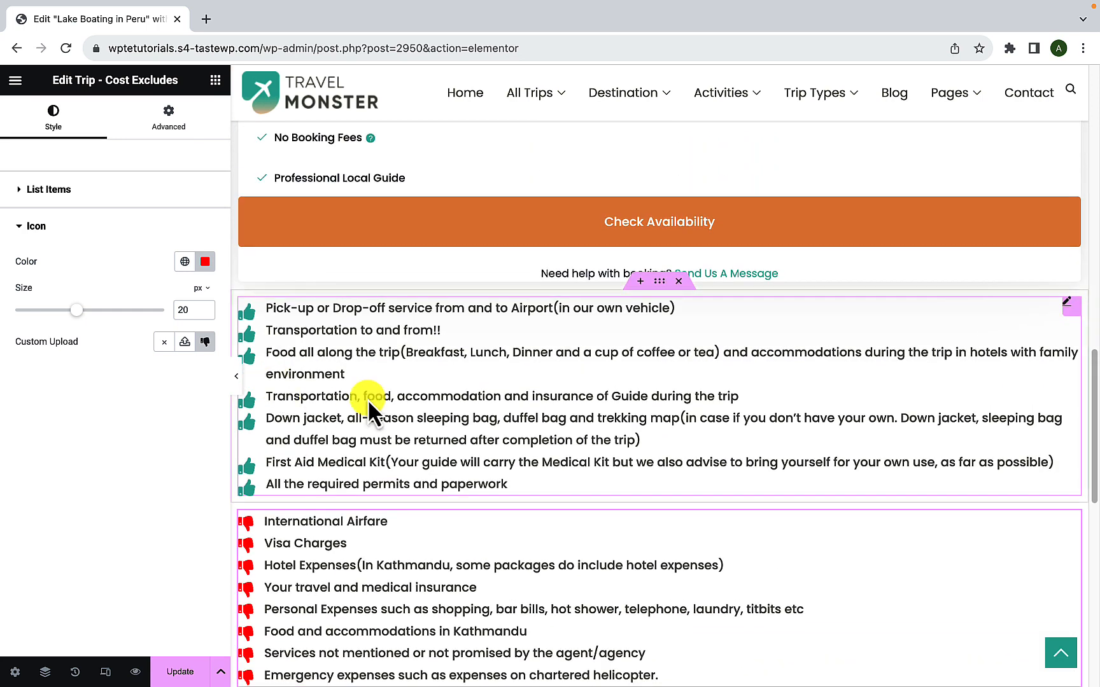
{"action": "scroll", "coordinate": [410, 392], "scroll_direction": "down", "scroll_amount": 1}
{"action": "scroll", "coordinate": [410, 394], "scroll_direction": "down", "scroll_amount": 2}
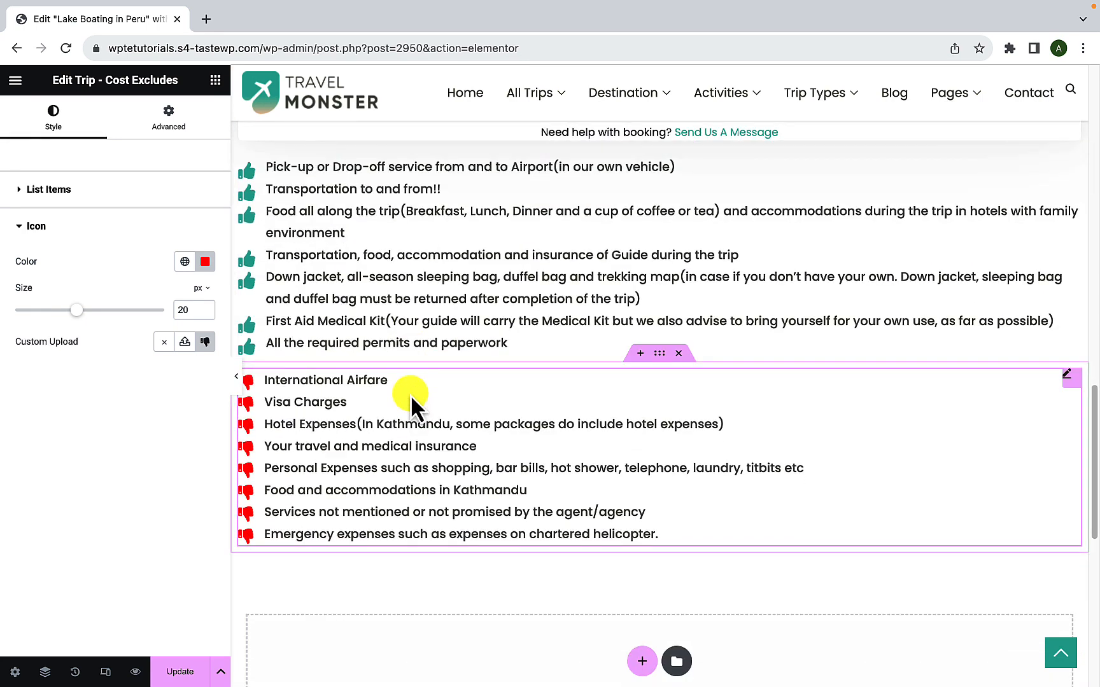
{"action": "left_click", "coordinate": [164, 344]}
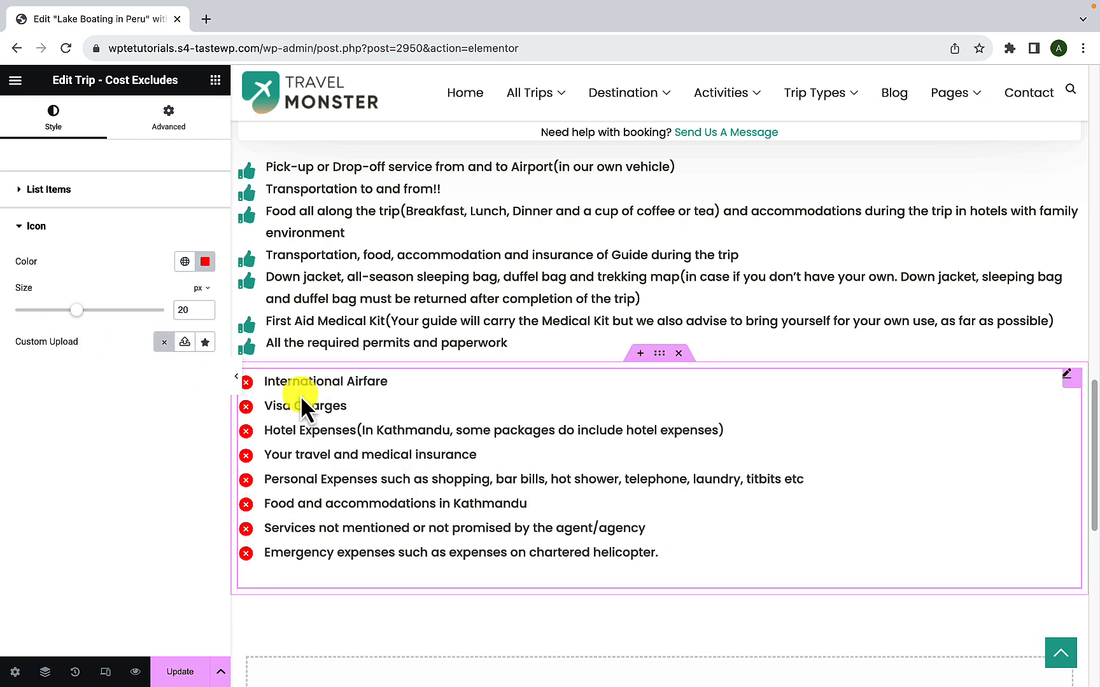
{"action": "scroll", "coordinate": [398, 337], "scroll_direction": "up", "scroll_amount": 1}
{"action": "left_click", "coordinate": [400, 340]}
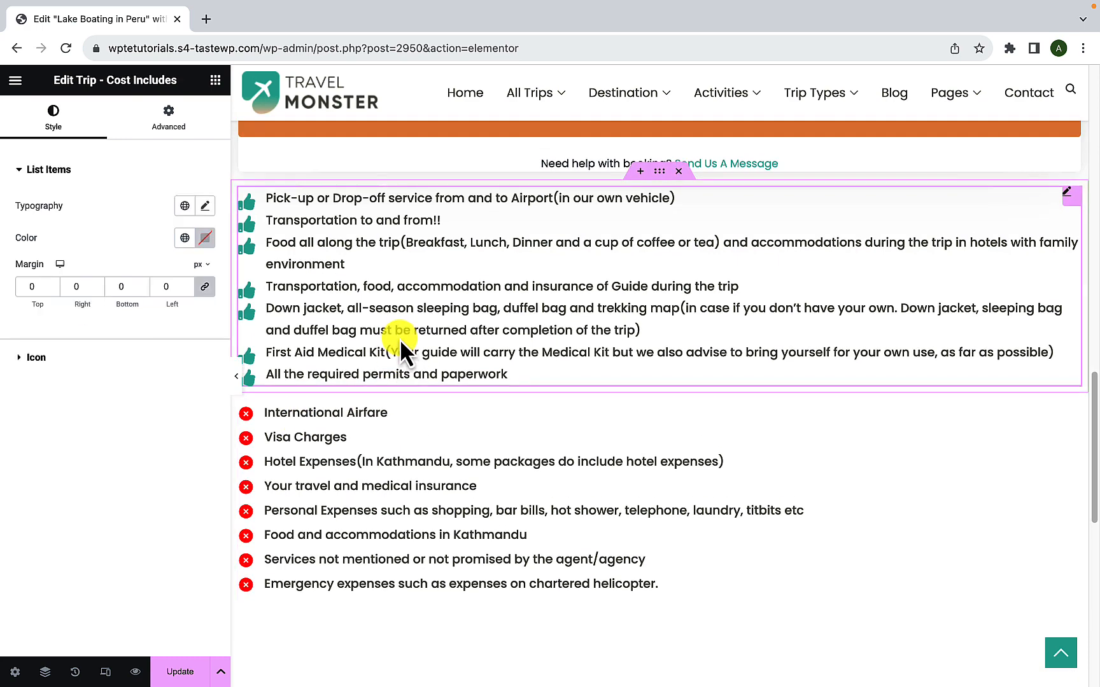
{"action": "left_click", "coordinate": [132, 359]}
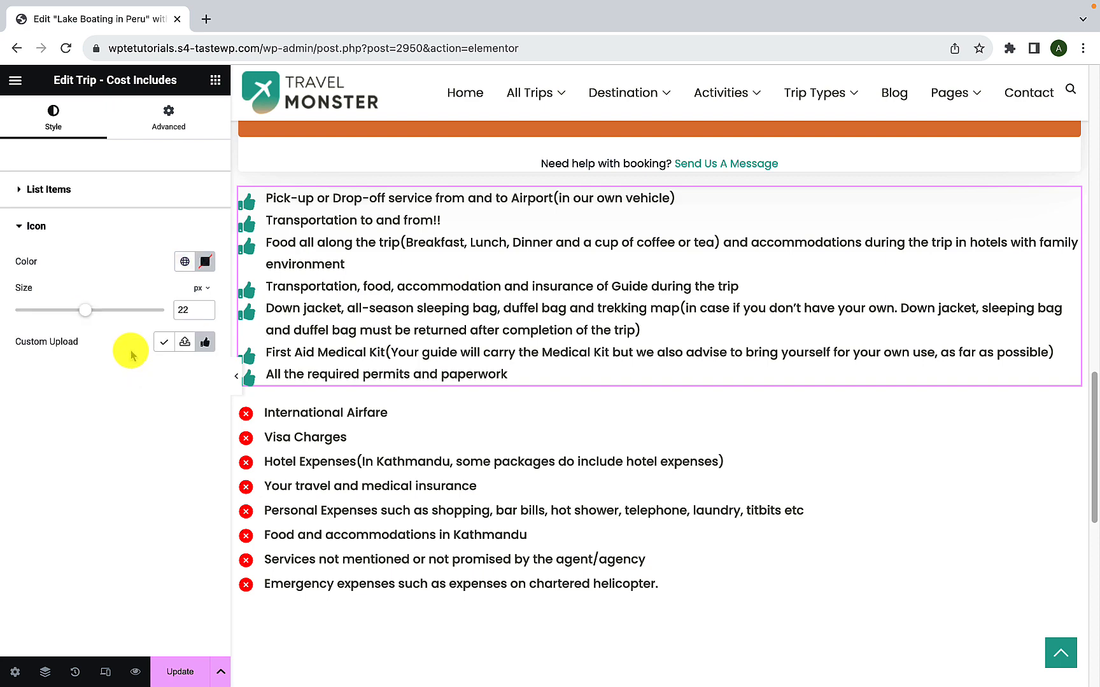
{"action": "left_click", "coordinate": [164, 343]}
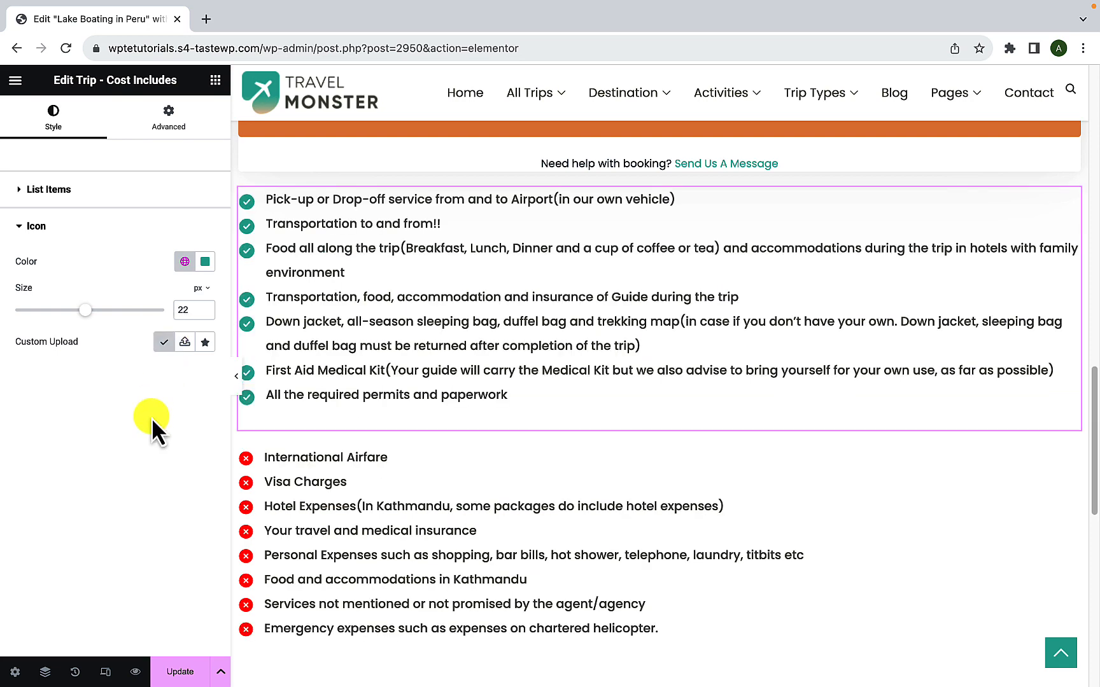
- Find the Trip - Itinerary widget by searching "itiner" and add it below the Cost Excludes list
{"action": "scroll", "coordinate": [454, 425], "scroll_direction": "down", "scroll_amount": 1}
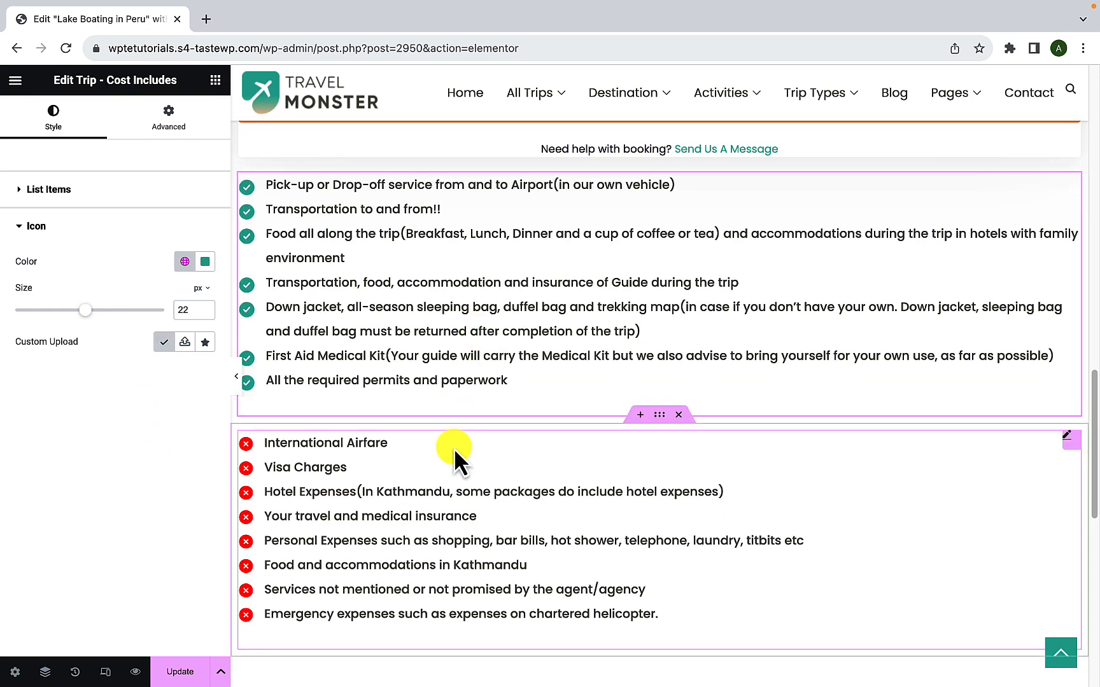
{"action": "scroll", "coordinate": [454, 447], "scroll_direction": "down", "scroll_amount": 3}
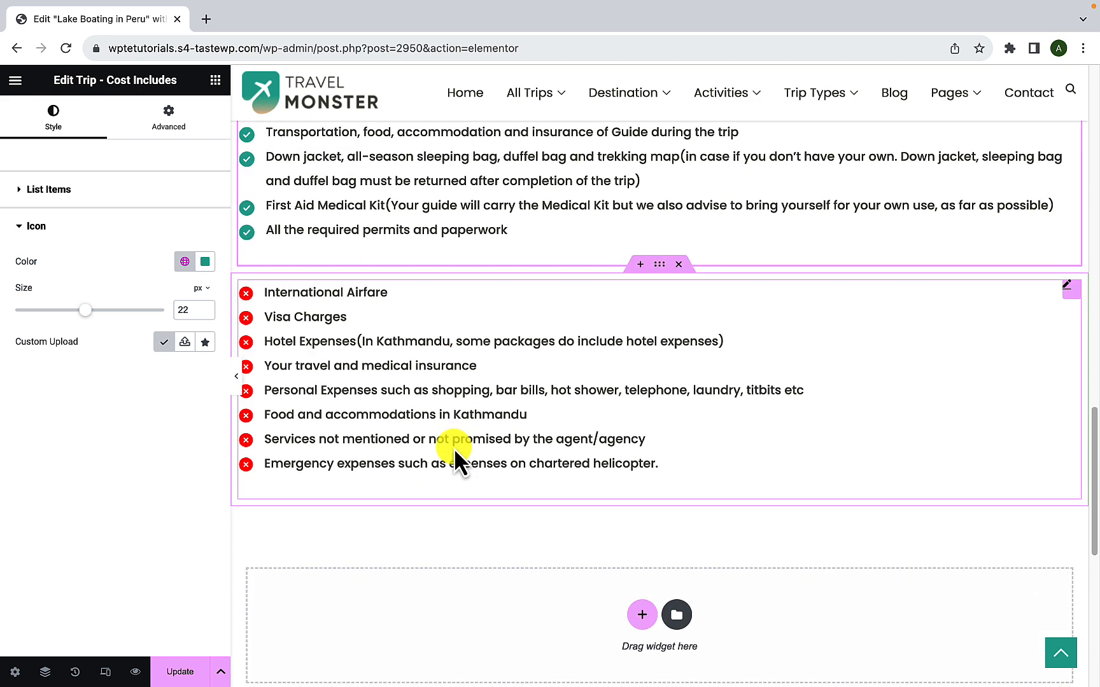
{"action": "scroll", "coordinate": [454, 447], "scroll_direction": "down", "scroll_amount": 1}
{"action": "scroll", "coordinate": [453, 447], "scroll_direction": "down", "scroll_amount": 1}
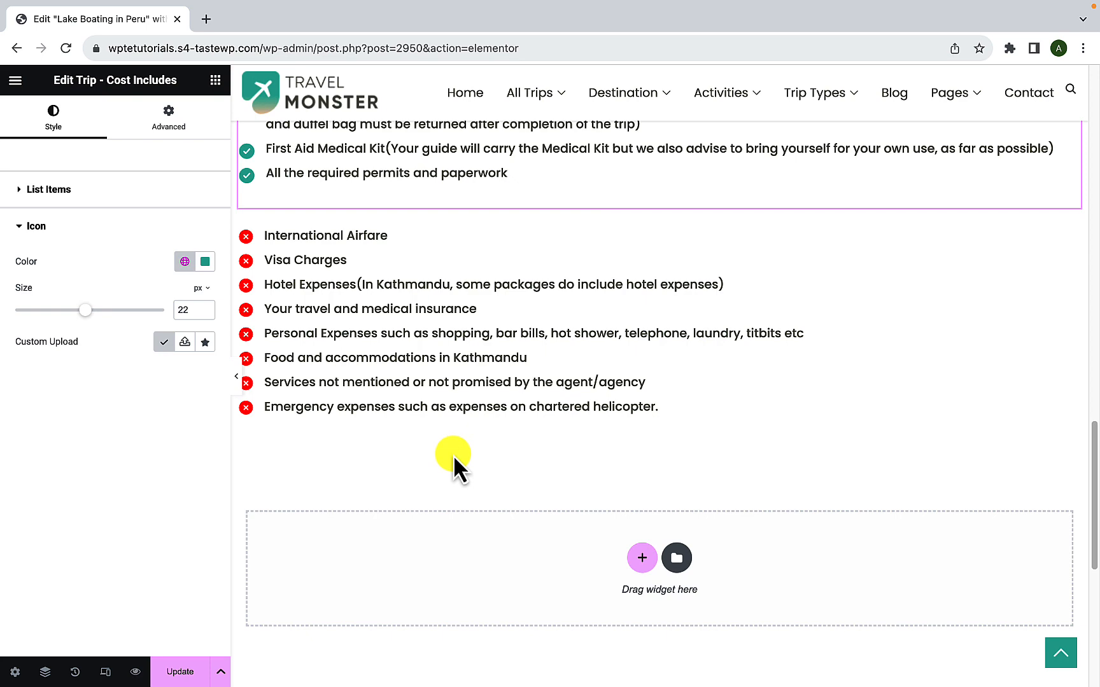
{"action": "scroll", "coordinate": [453, 456], "scroll_direction": "down", "scroll_amount": 1}
{"action": "left_click", "coordinate": [216, 81]}
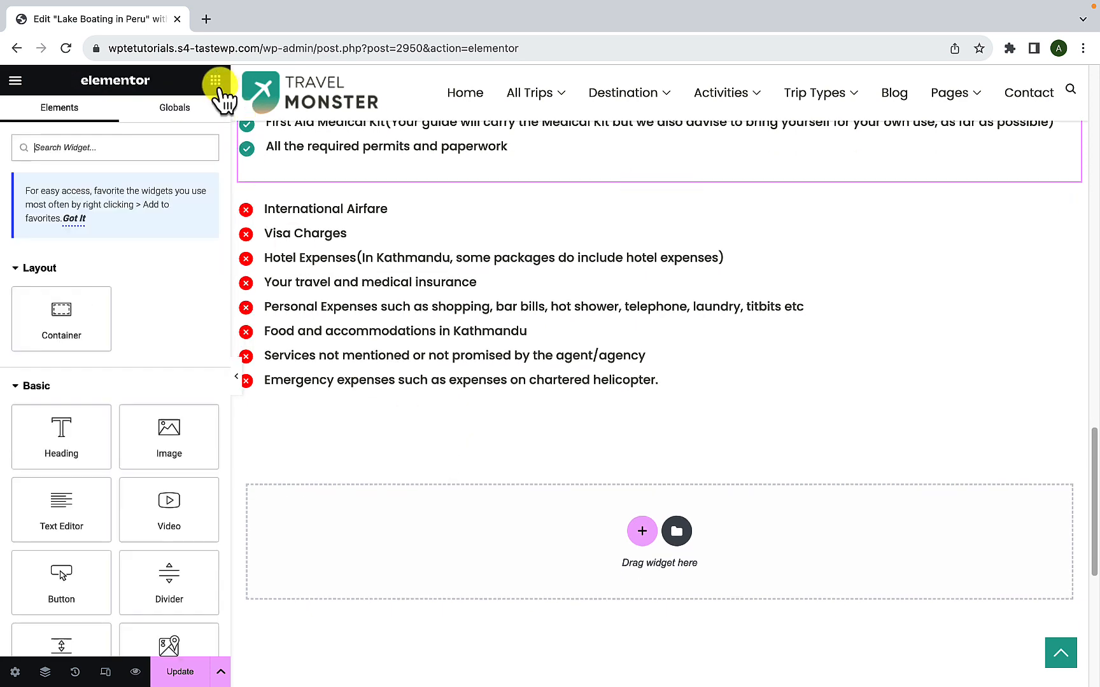
{"action": "left_click", "coordinate": [114, 153]}
{"action": "type", "text": "itiner"}
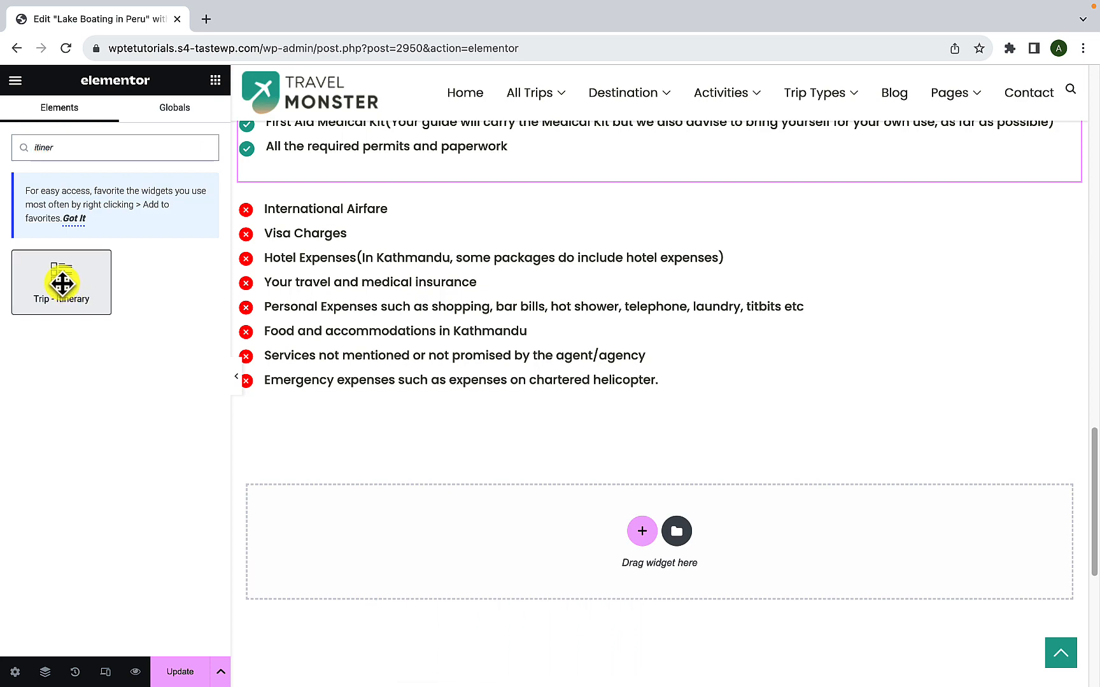
{"action": "left_click_drag", "start_coordinate": [66, 291], "coordinate": [619, 523]}
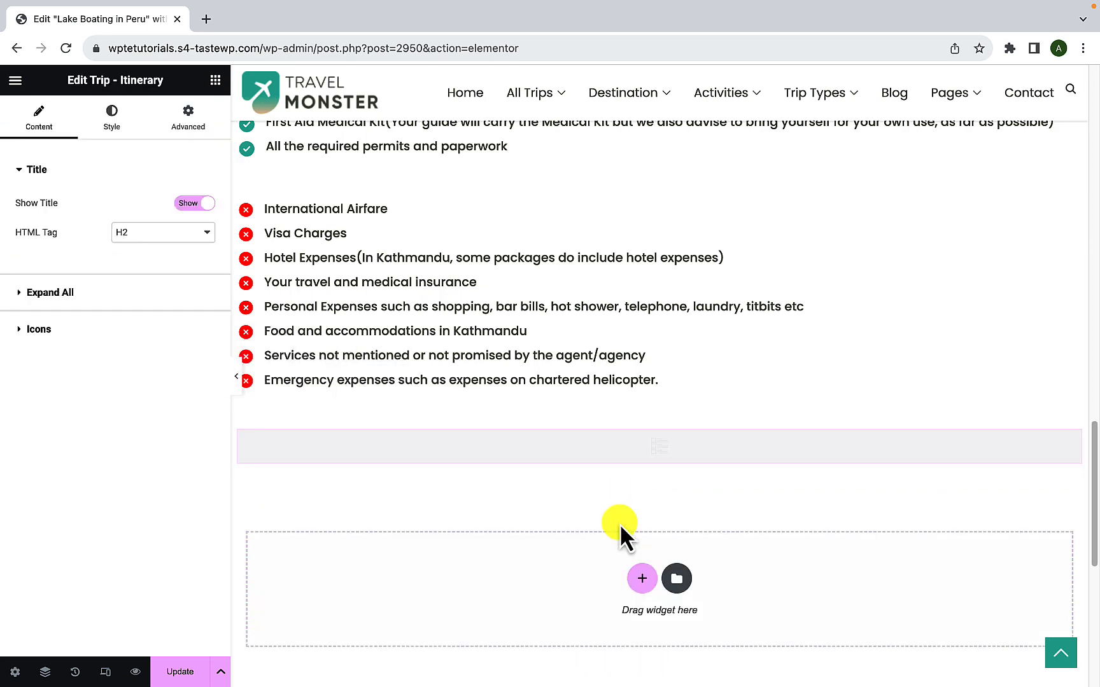
- Look over the day-by-day itinerary and hide the Trip - Itinerary widget's built-in title
{"action": "scroll", "coordinate": [618, 484], "scroll_direction": "down", "scroll_amount": 10}
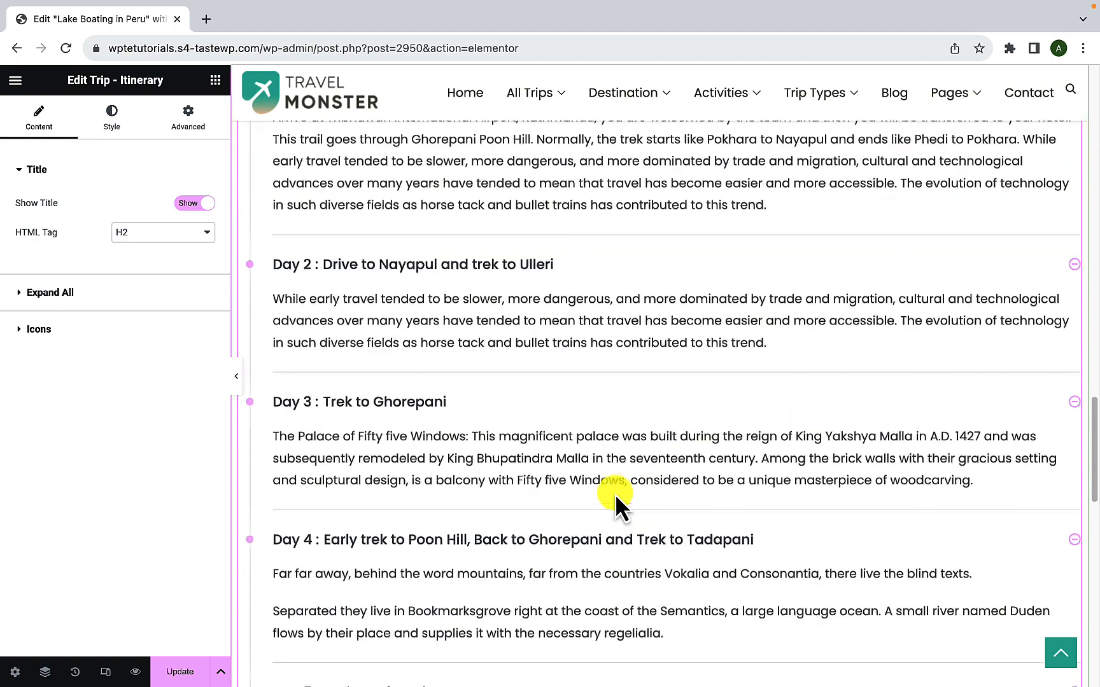
{"action": "scroll", "coordinate": [615, 494], "scroll_direction": "down", "scroll_amount": 7}
{"action": "scroll", "coordinate": [615, 494], "scroll_direction": "up", "scroll_amount": 13}
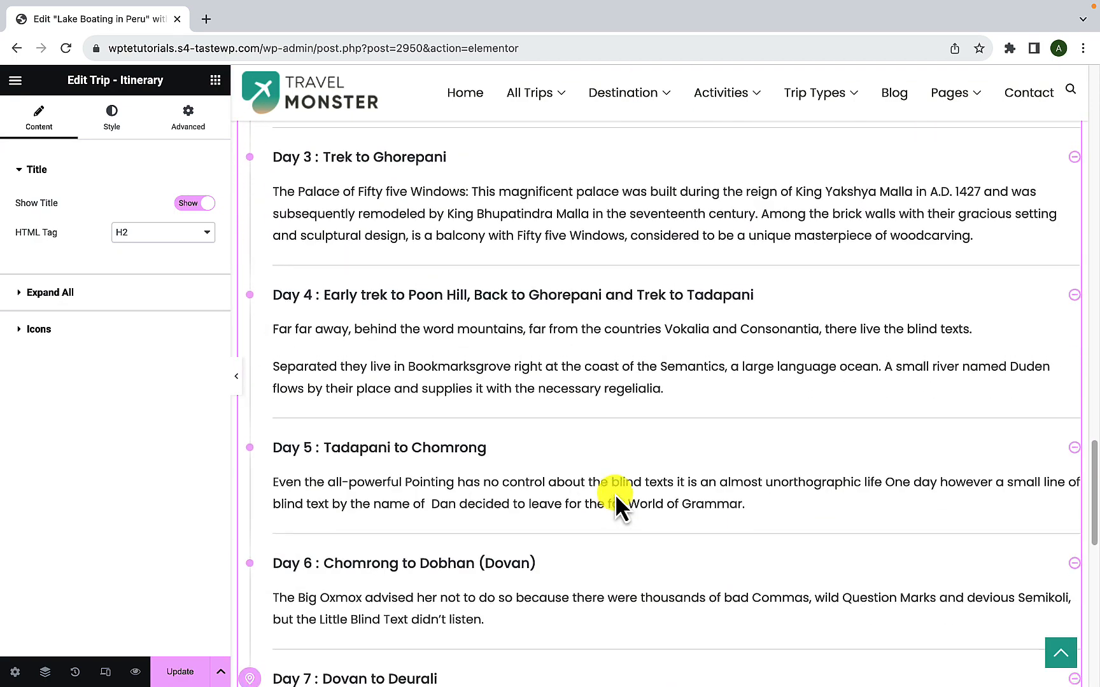
{"action": "scroll", "coordinate": [616, 494], "scroll_direction": "up", "scroll_amount": 4}
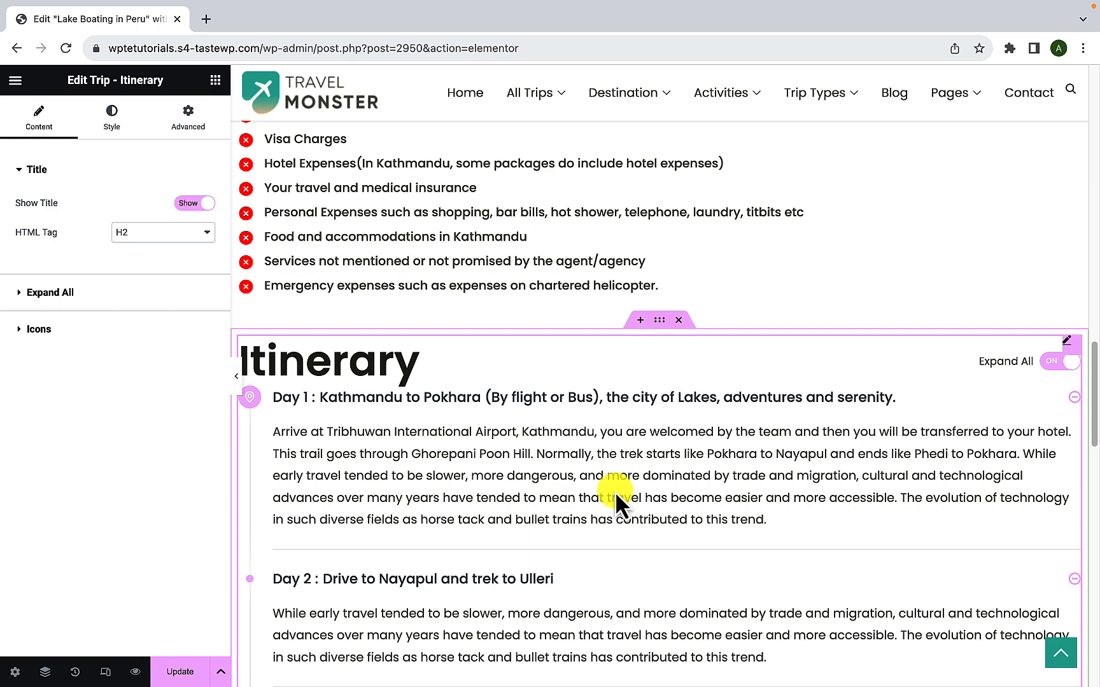
{"action": "scroll", "coordinate": [615, 491], "scroll_direction": "down", "scroll_amount": 1}
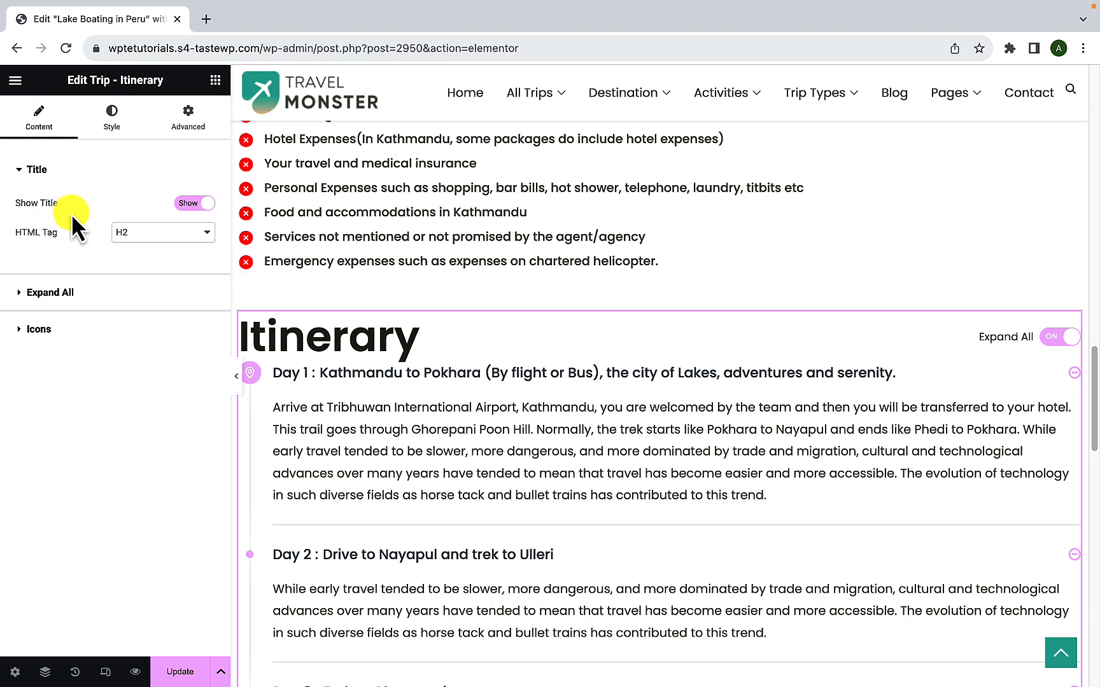
{"action": "left_click", "coordinate": [185, 205]}
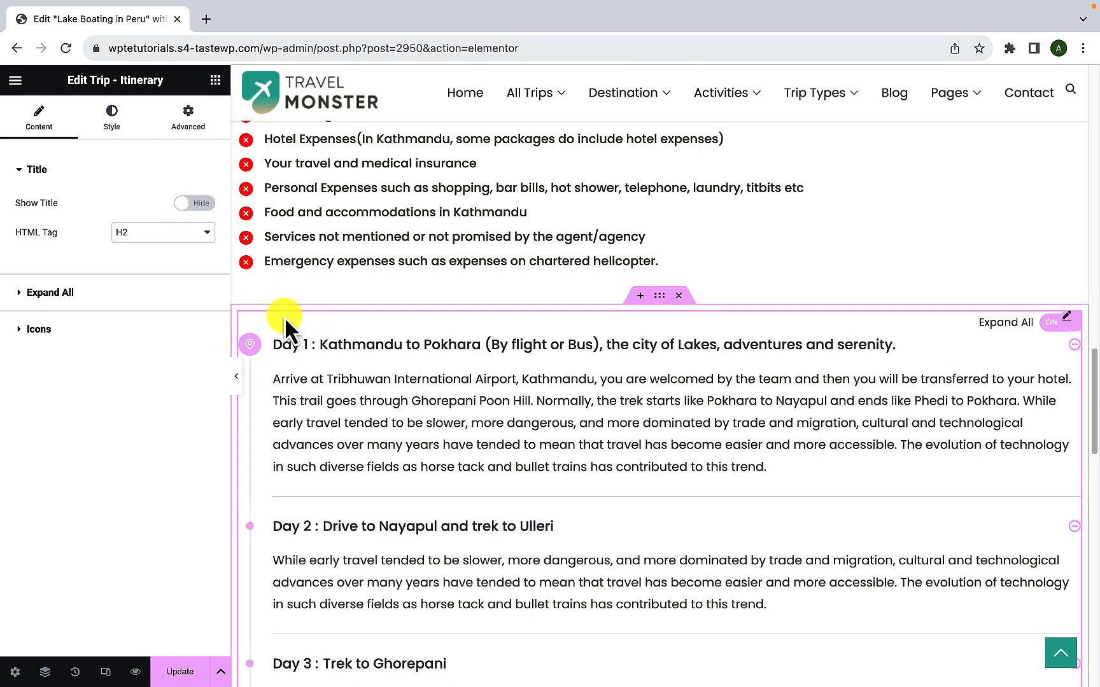
- Add a Heading widget directly above the itinerary and set its text to "Itinerary"
{"action": "left_click", "coordinate": [214, 79]}
{"action": "scroll", "coordinate": [118, 410], "scroll_direction": "down", "scroll_amount": 3}
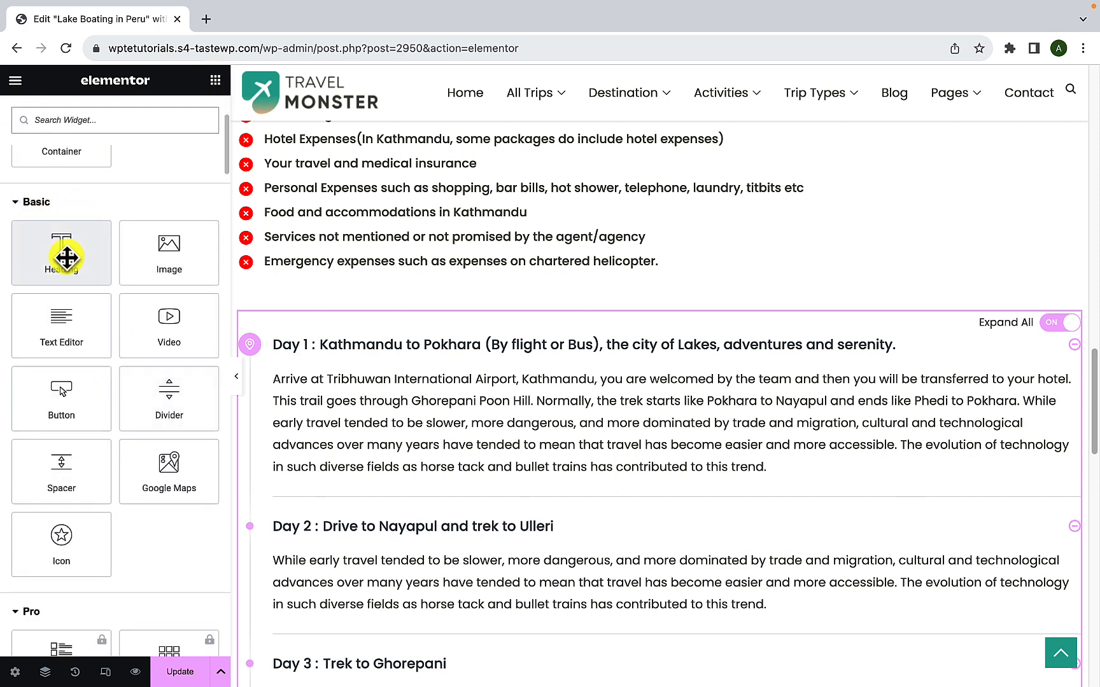
{"action": "left_click_drag", "start_coordinate": [66, 256], "coordinate": [377, 290]}
{"action": "triple_click", "coordinate": [360, 337]}
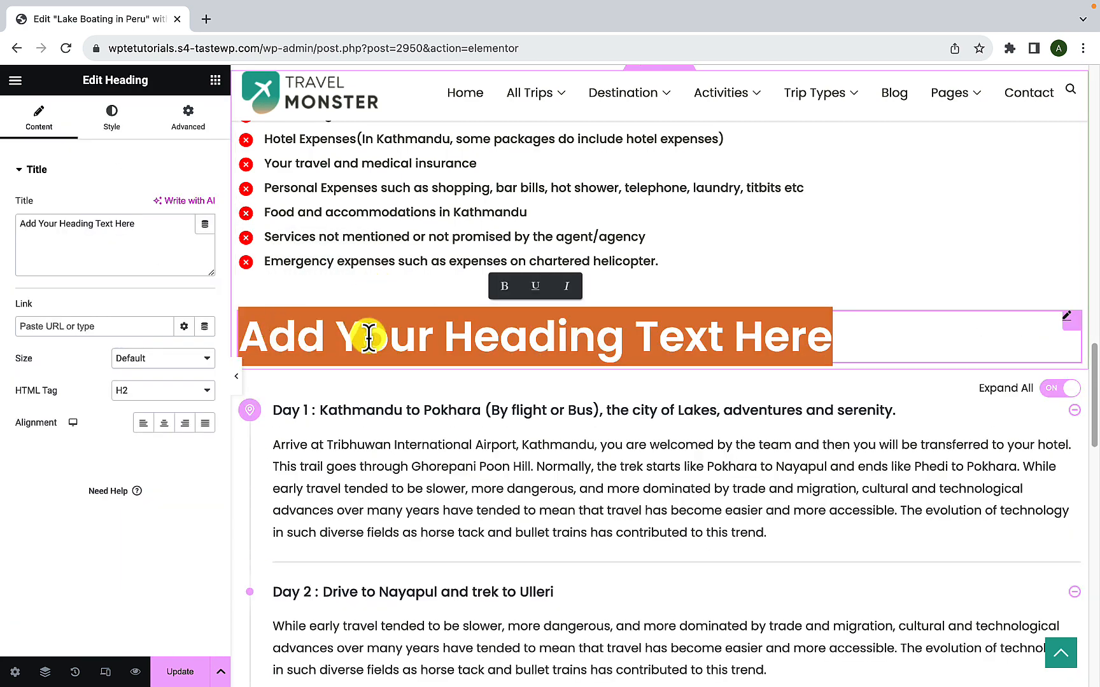
{"action": "key", "text": "BackSpace"}
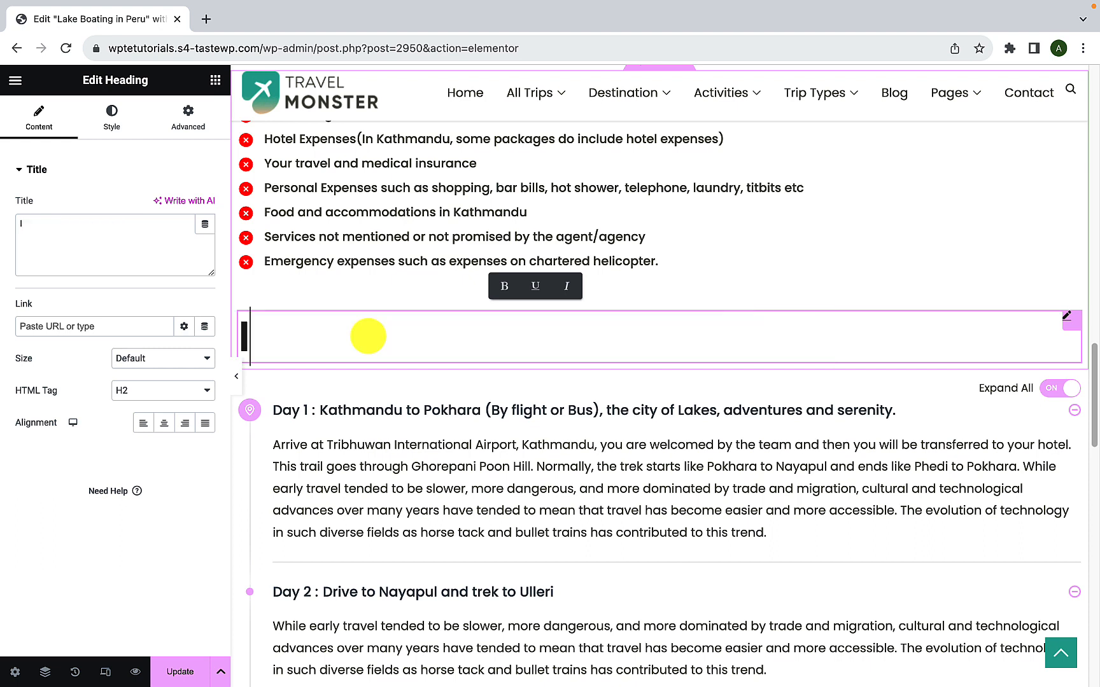
{"action": "type", "text": "Itinerary"}
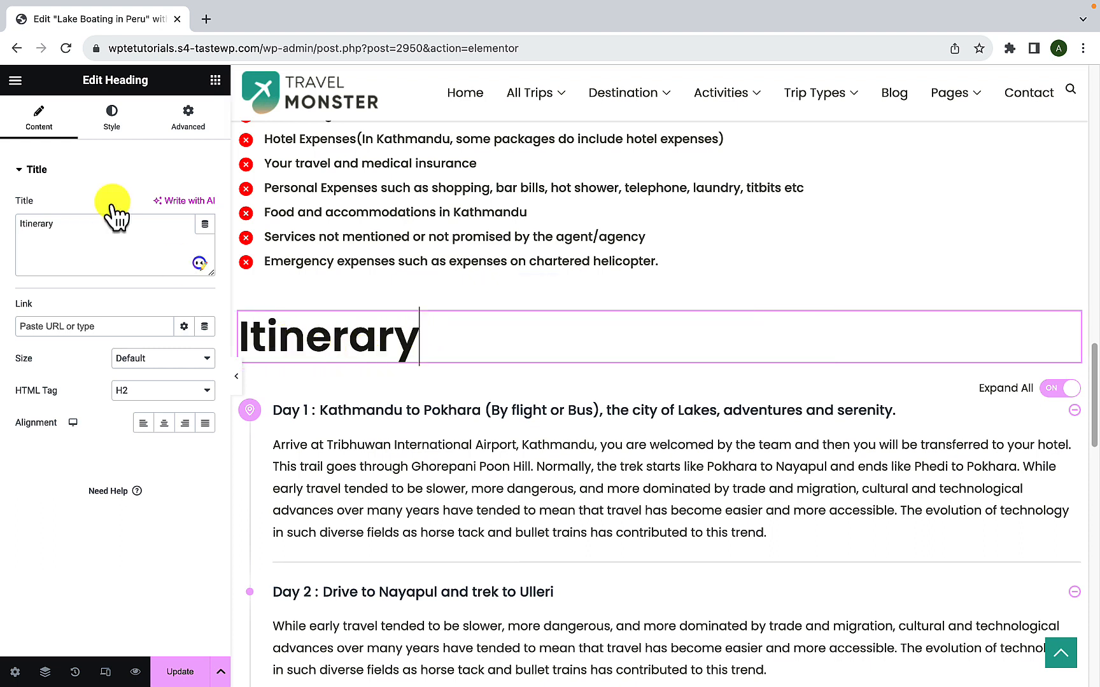
- Set the Itinerary heading's font size to 30 px in its typography settings
{"action": "left_click", "coordinate": [108, 127]}
{"action": "left_click", "coordinate": [205, 238]}
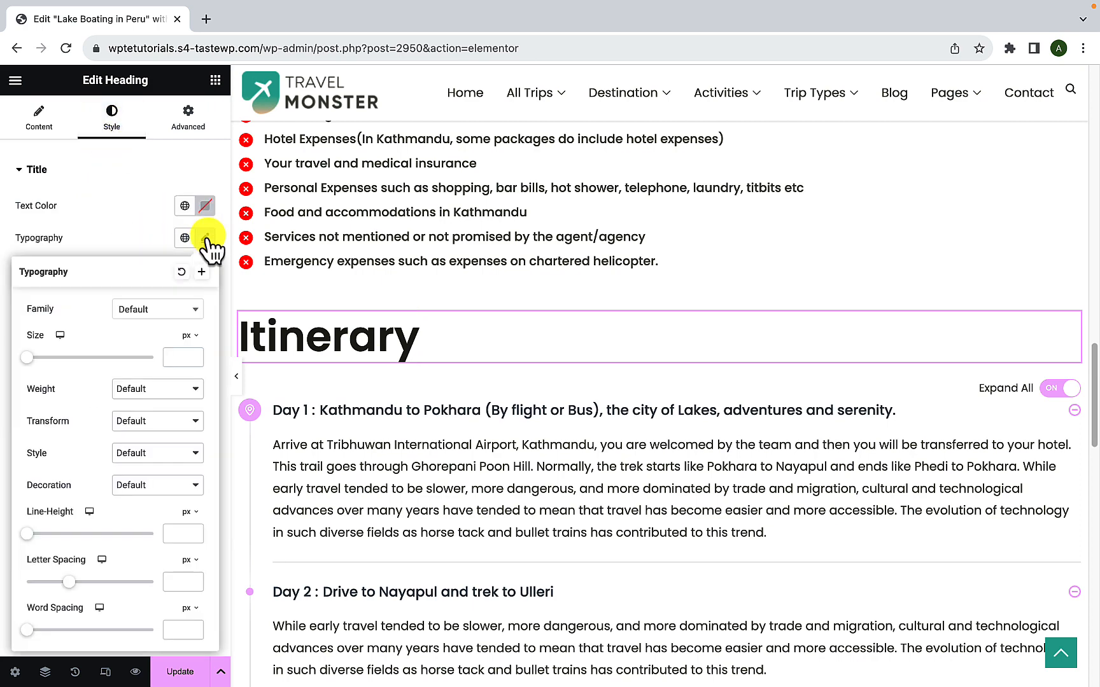
{"action": "left_click_drag", "start_coordinate": [34, 362], "coordinate": [50, 359]}
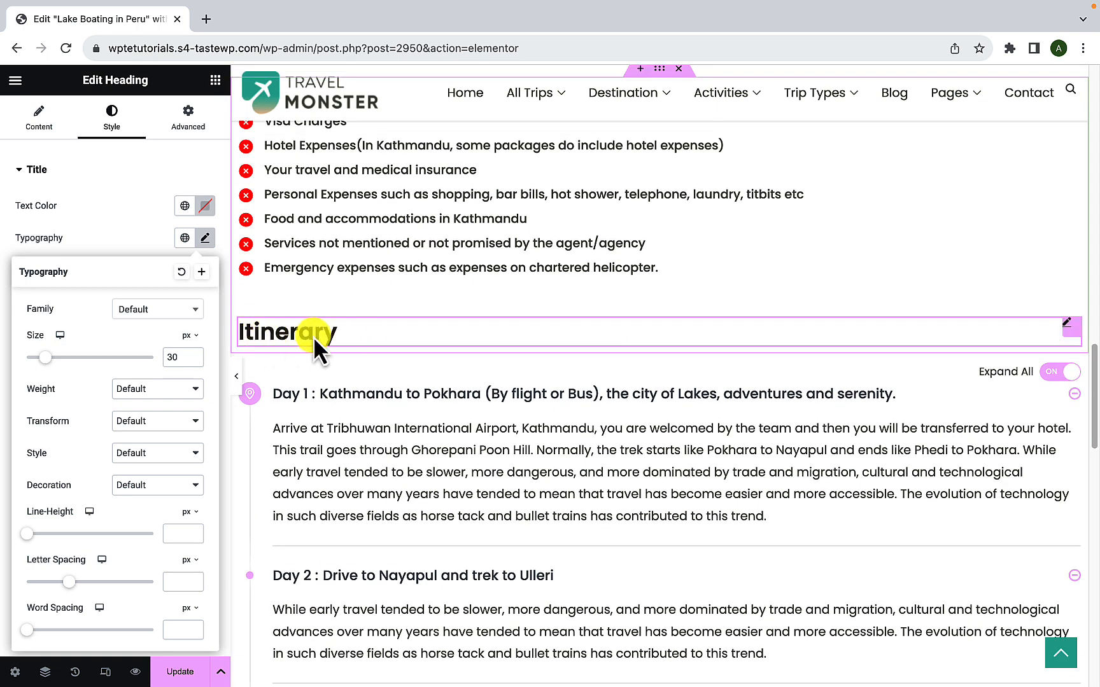
{"action": "left_click", "coordinate": [44, 124]}
{"action": "left_click_drag", "start_coordinate": [83, 223], "coordinate": [9, 223]}
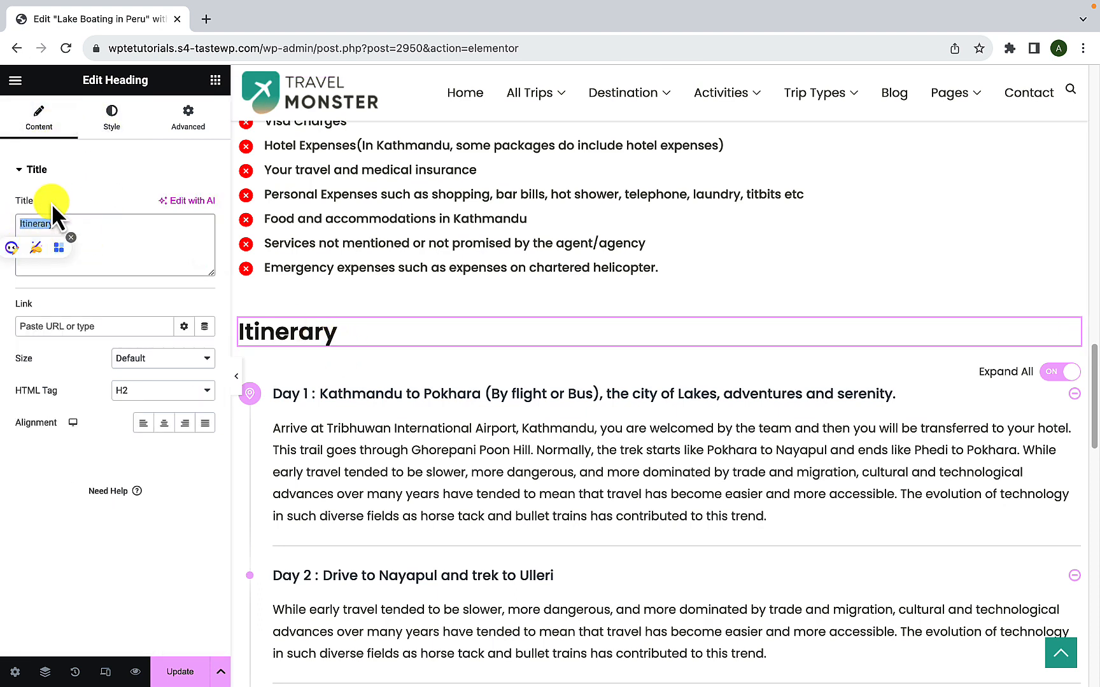
{"action": "key", "text": "Left"}
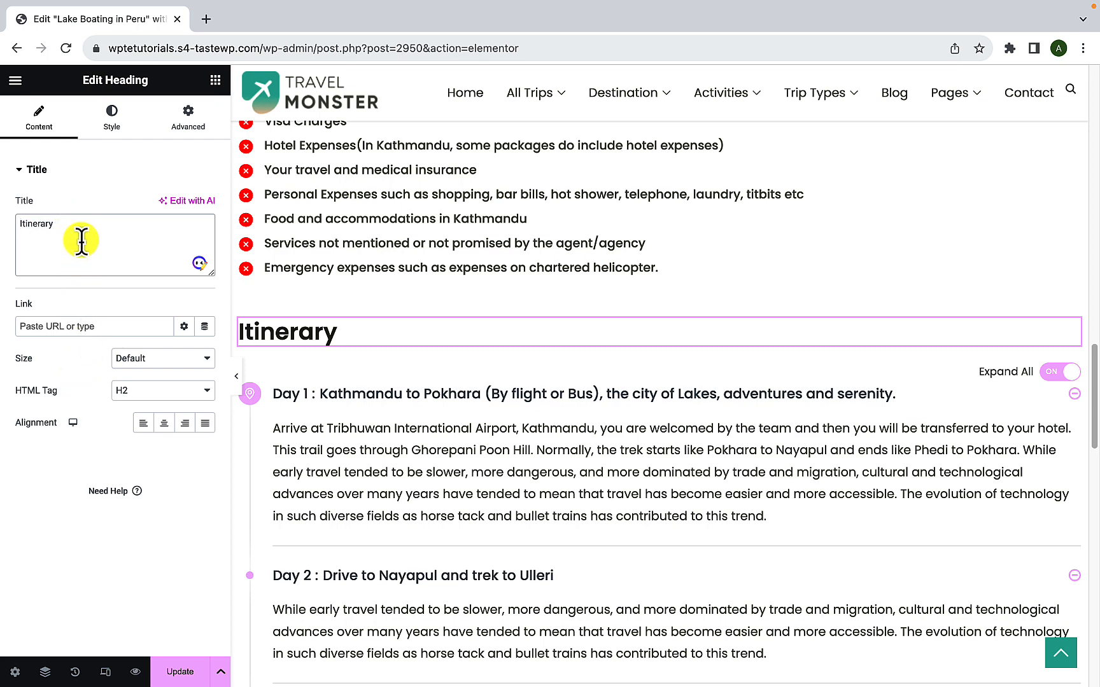
- Find the Trip - Map widget by searching "map" and add it below the itinerary
{"action": "scroll", "coordinate": [524, 447], "scroll_direction": "down", "scroll_amount": 8}
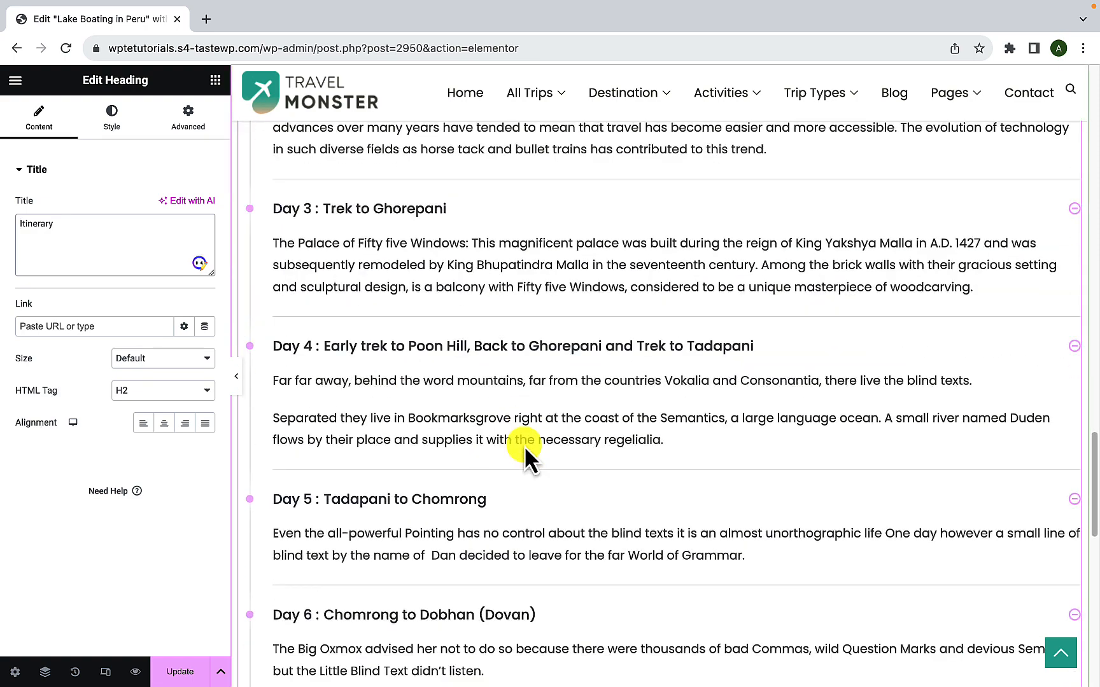
{"action": "scroll", "coordinate": [525, 446], "scroll_direction": "down", "scroll_amount": 10}
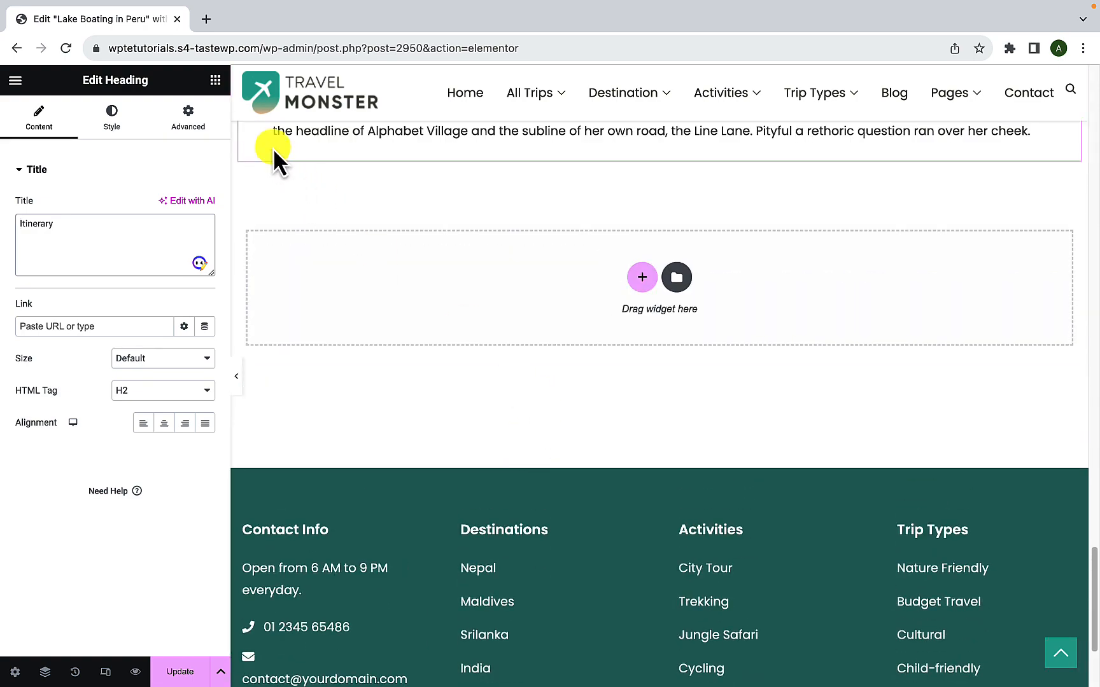
{"action": "left_click", "coordinate": [216, 80]}
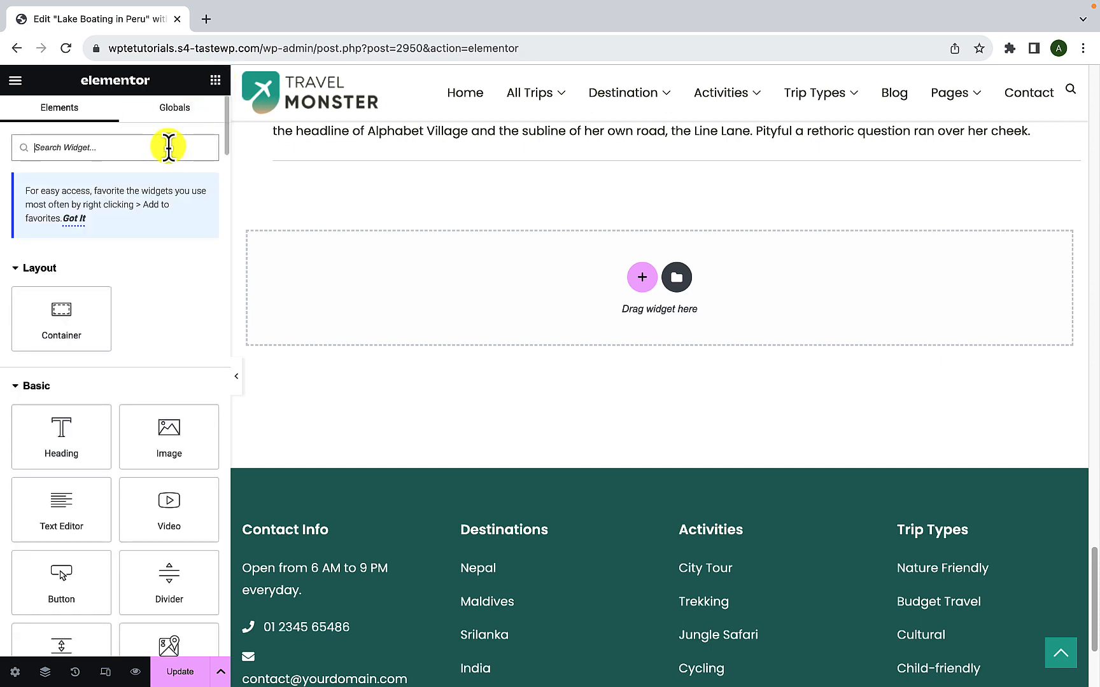
{"action": "left_click", "coordinate": [101, 148]}
{"action": "type", "text": "m"}
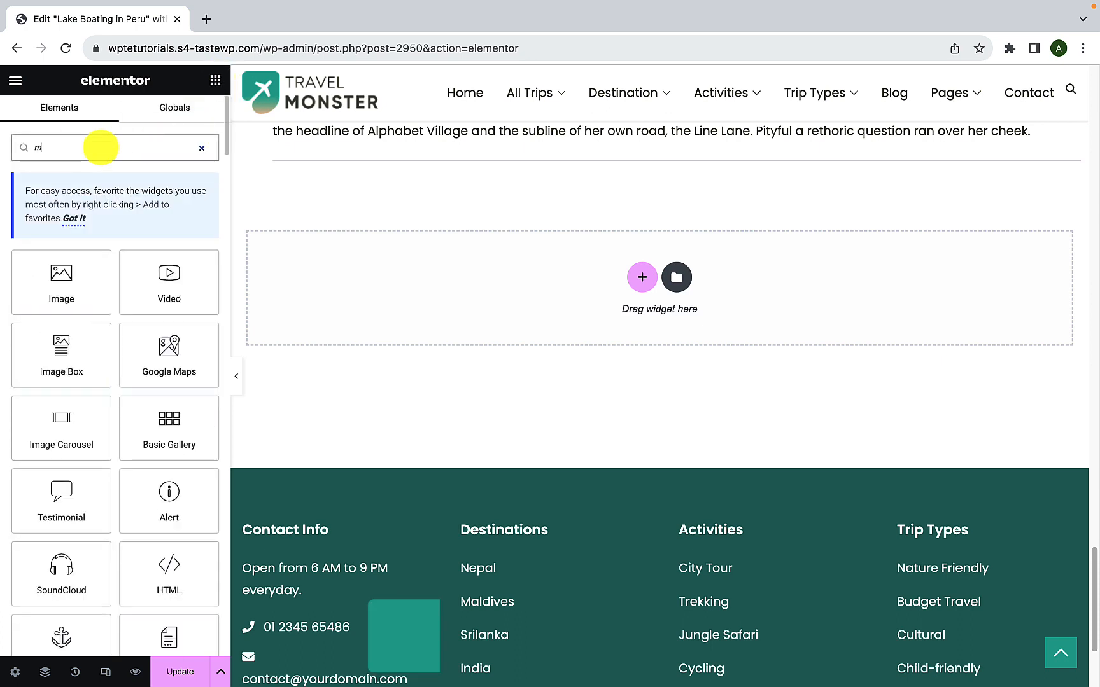
{"action": "type", "text": "ap"}
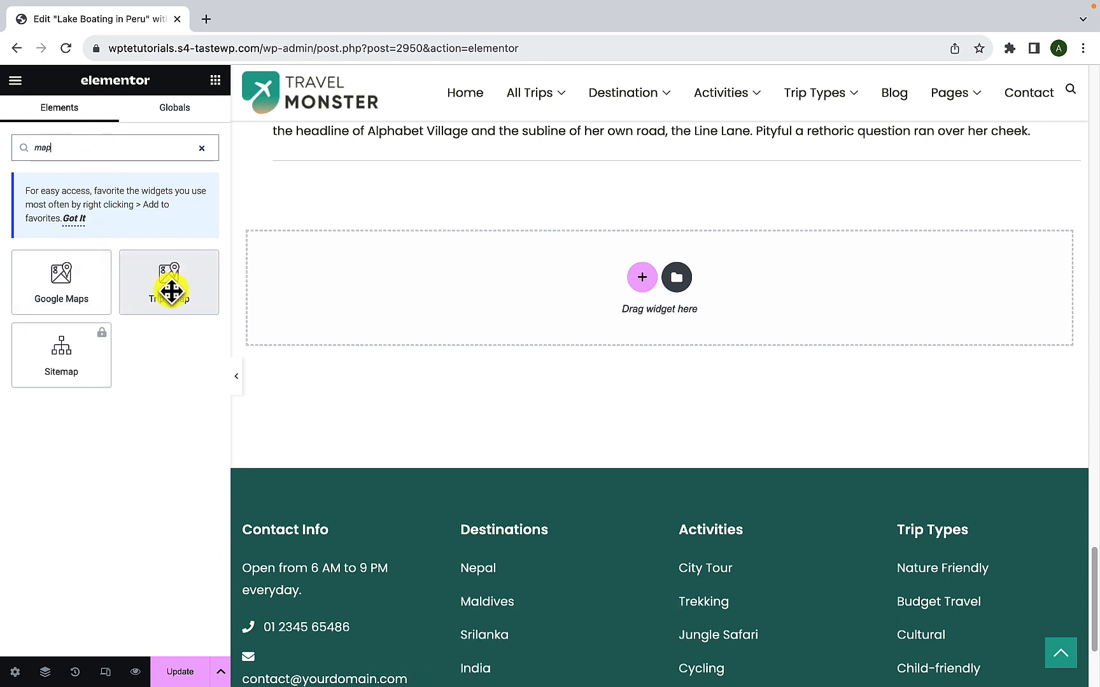
{"action": "left_click_drag", "start_coordinate": [172, 291], "coordinate": [581, 291]}
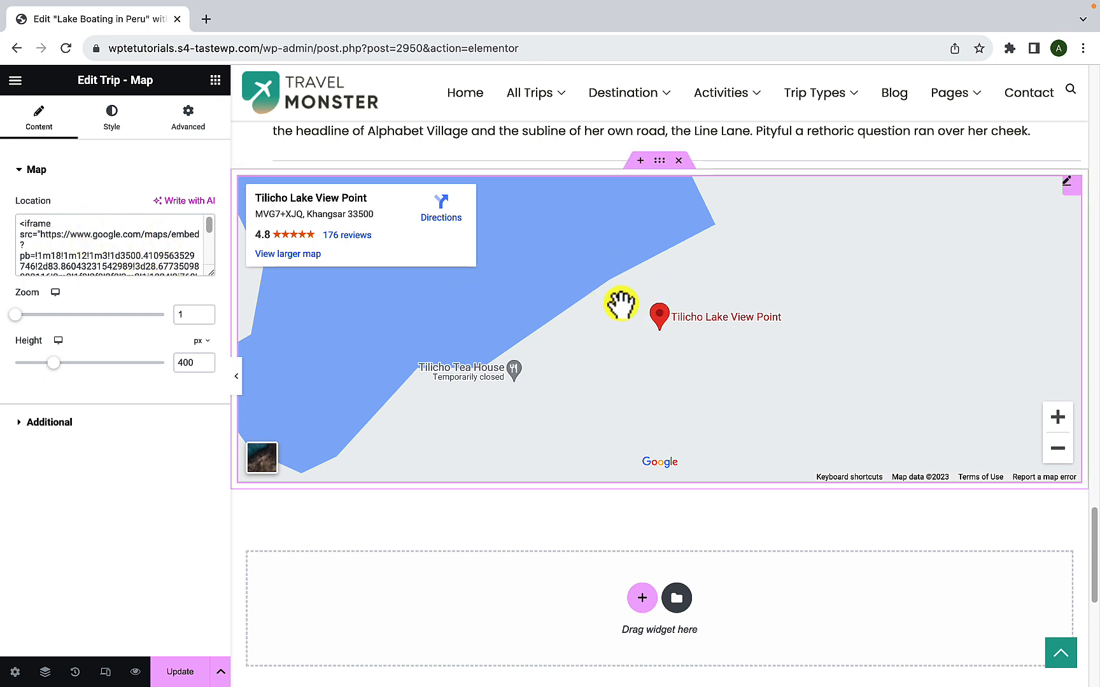
- Set the trip map's zoom to 19 and its height to 579 px
{"action": "left_click_drag", "start_coordinate": [14, 318], "coordinate": [55, 317]}
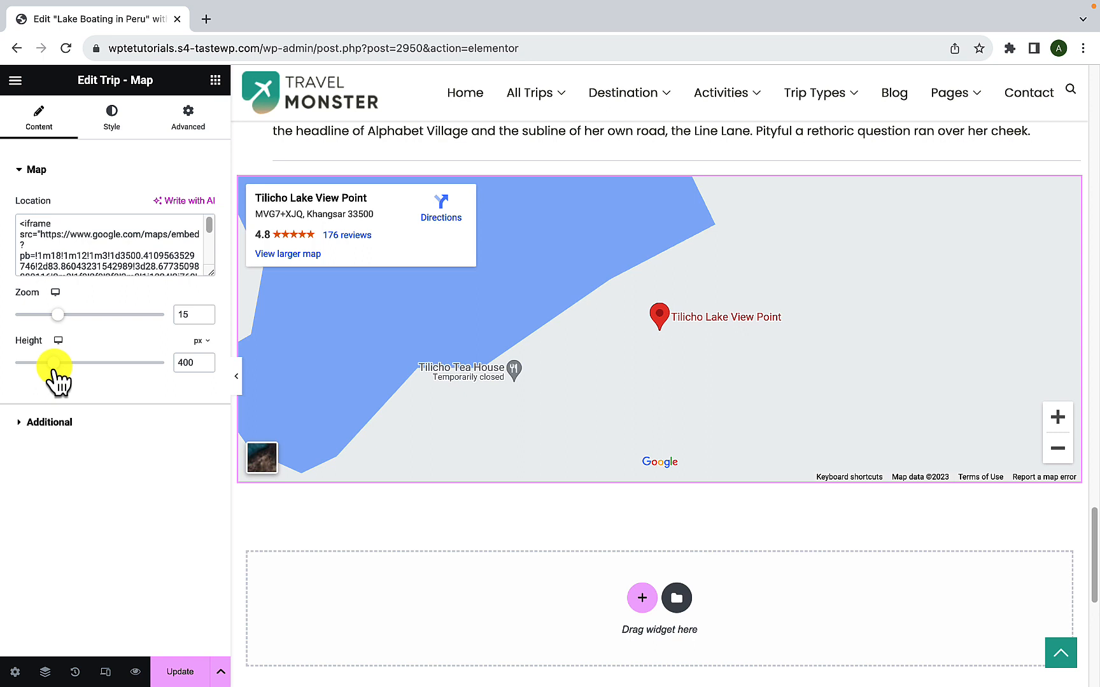
{"action": "left_click_drag", "start_coordinate": [53, 366], "coordinate": [86, 367]}
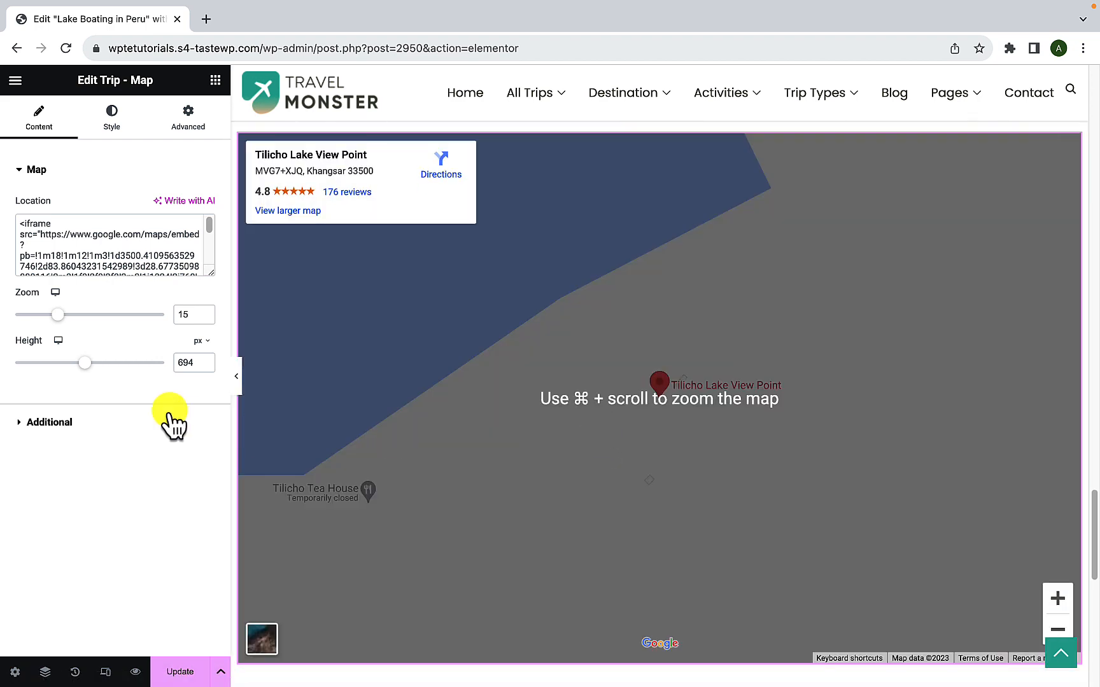
{"action": "left_click_drag", "start_coordinate": [85, 363], "coordinate": [72, 365]}
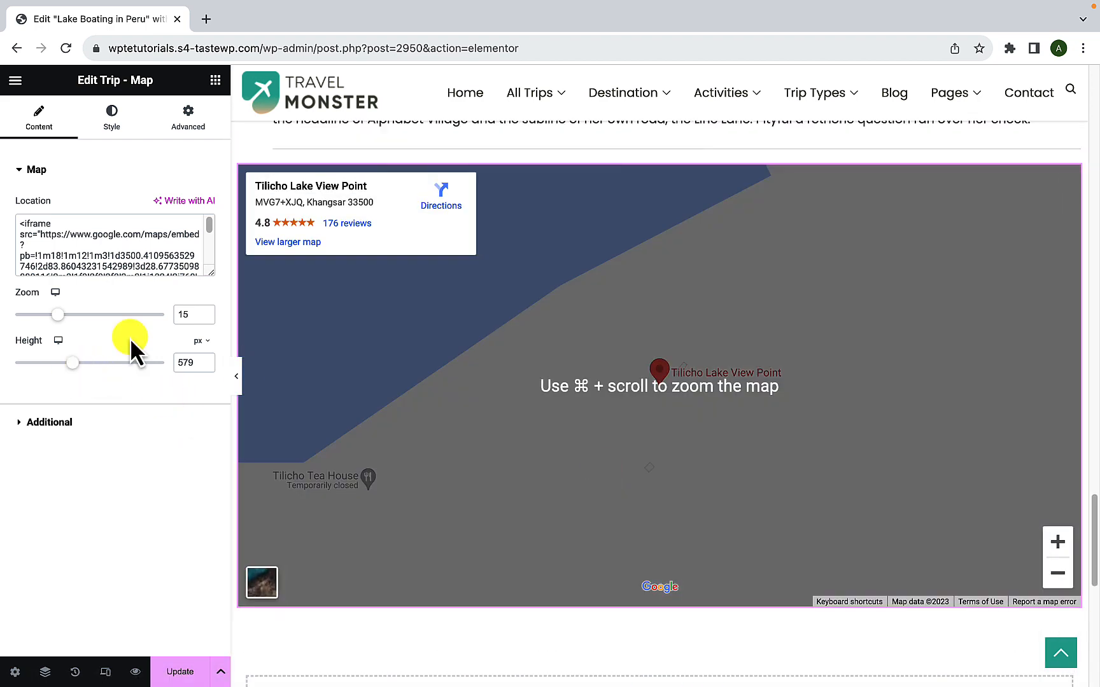
{"action": "left_click", "coordinate": [71, 315]}
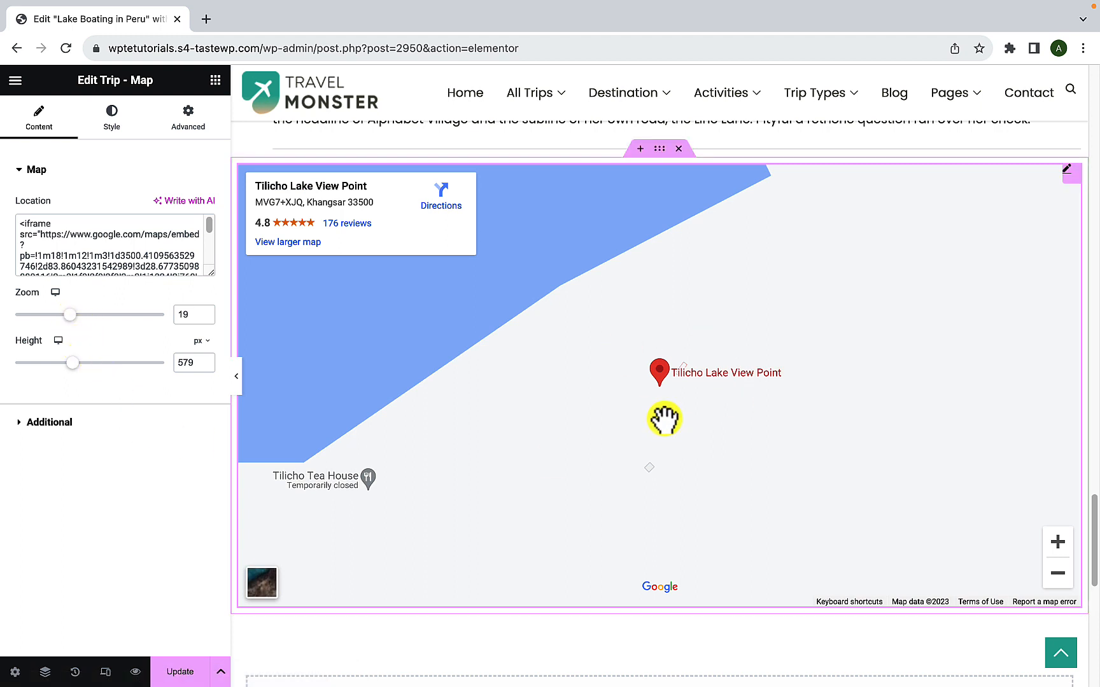
- Review the Trip - Map widget's additional and general style options and look over the map on the page
{"action": "left_click", "coordinate": [175, 417]}
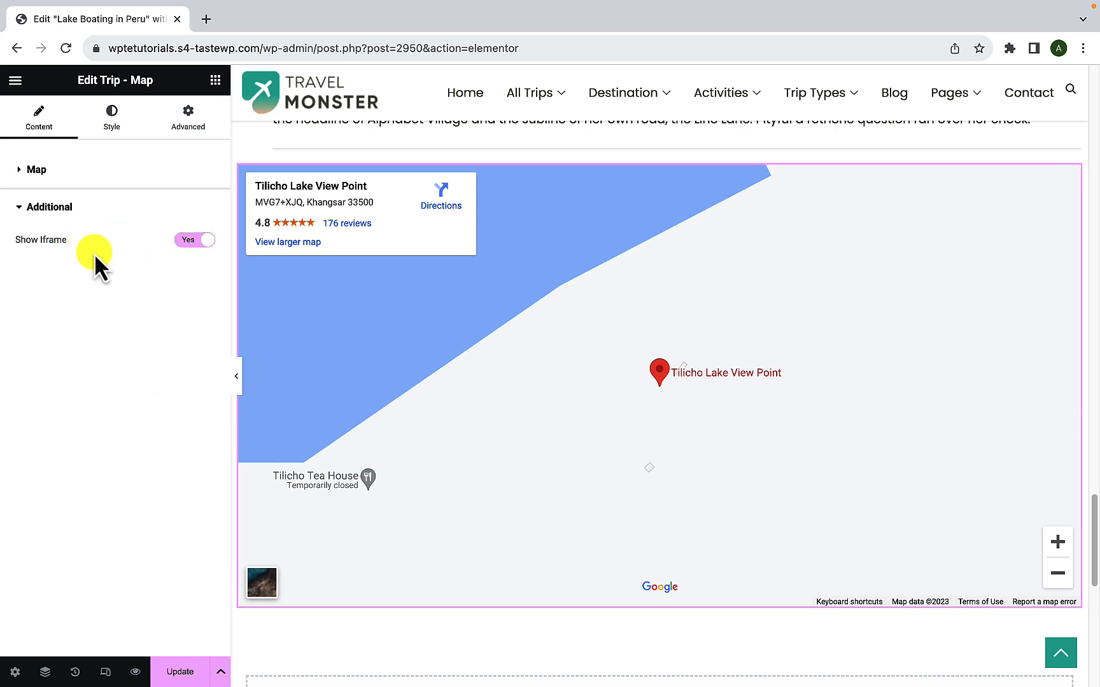
{"action": "left_click", "coordinate": [101, 122]}
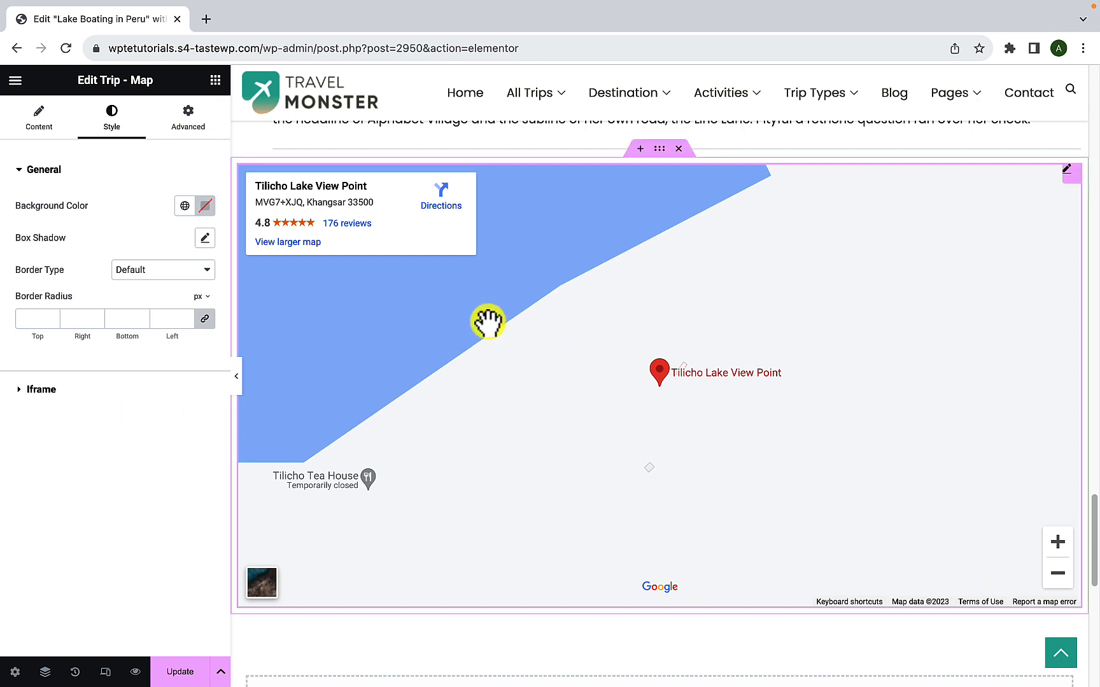
{"action": "scroll", "coordinate": [550, 373], "scroll_direction": "down", "scroll_amount": 3}
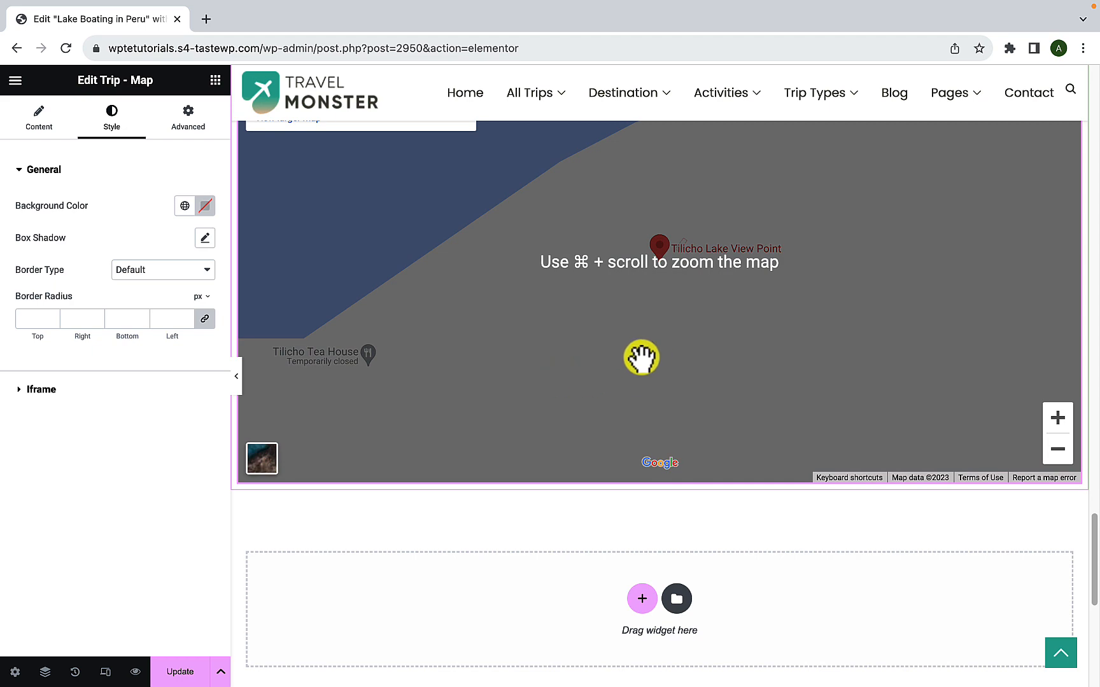
{"action": "scroll", "coordinate": [639, 359], "scroll_direction": "up", "scroll_amount": 5}
{"action": "scroll", "coordinate": [640, 360], "scroll_direction": "down", "scroll_amount": 5}
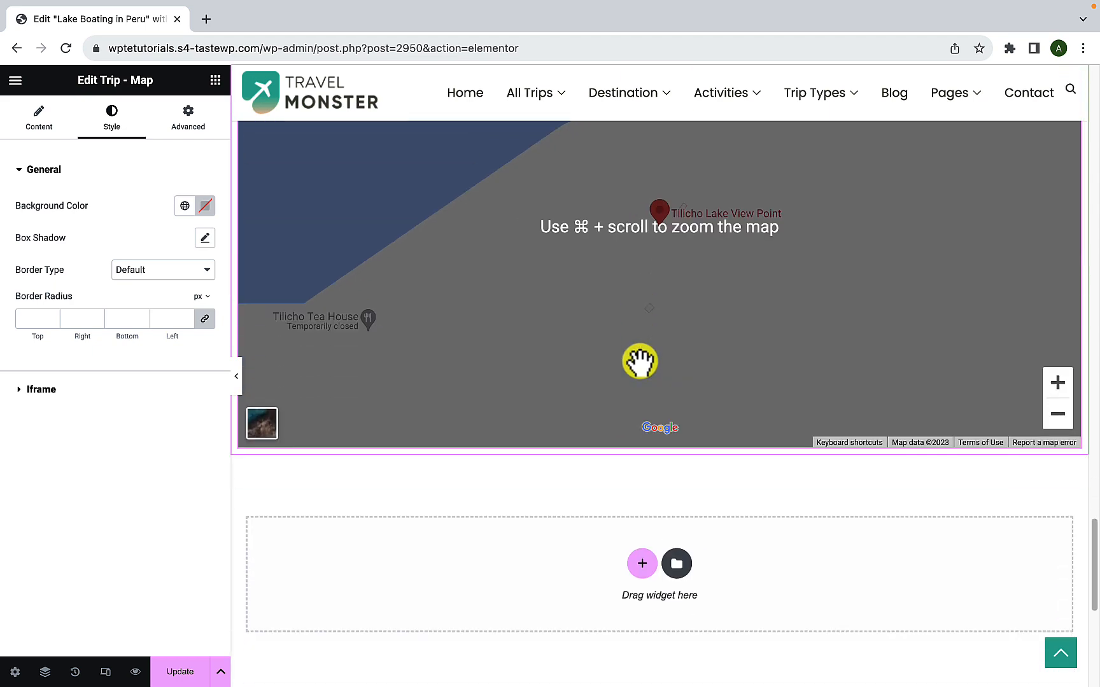
- Find the Trip - Faqs widget by searching "faq" and add it below the map
{"action": "scroll", "coordinate": [640, 361], "scroll_direction": "down", "scroll_amount": 1}
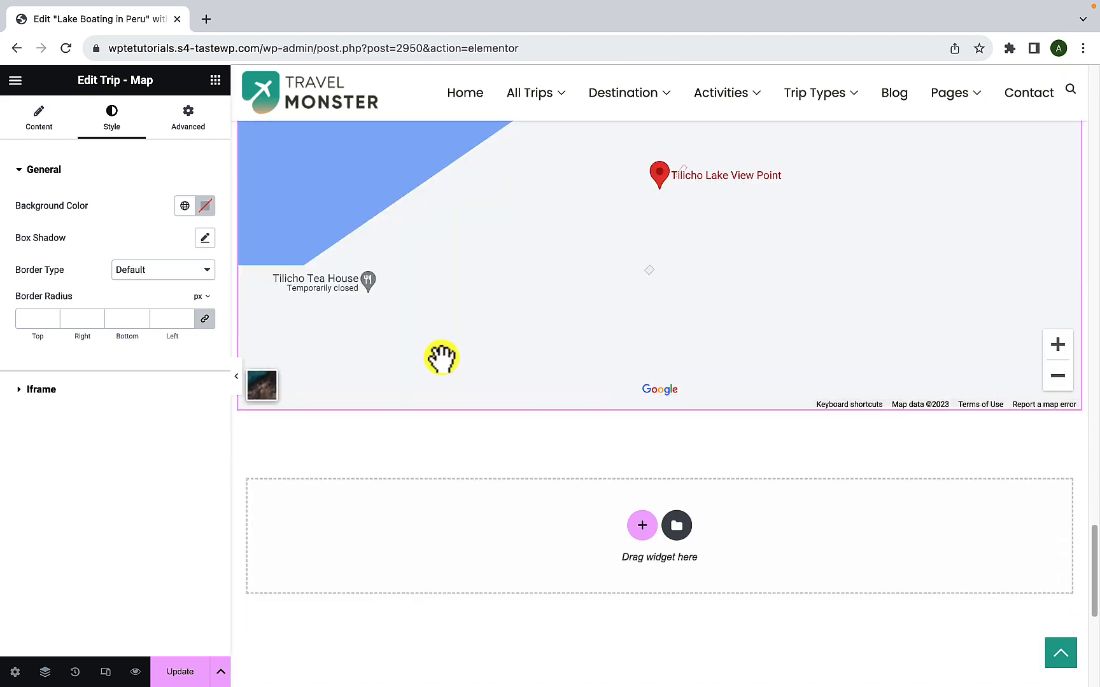
{"action": "left_click", "coordinate": [216, 80]}
{"action": "left_click", "coordinate": [109, 148]}
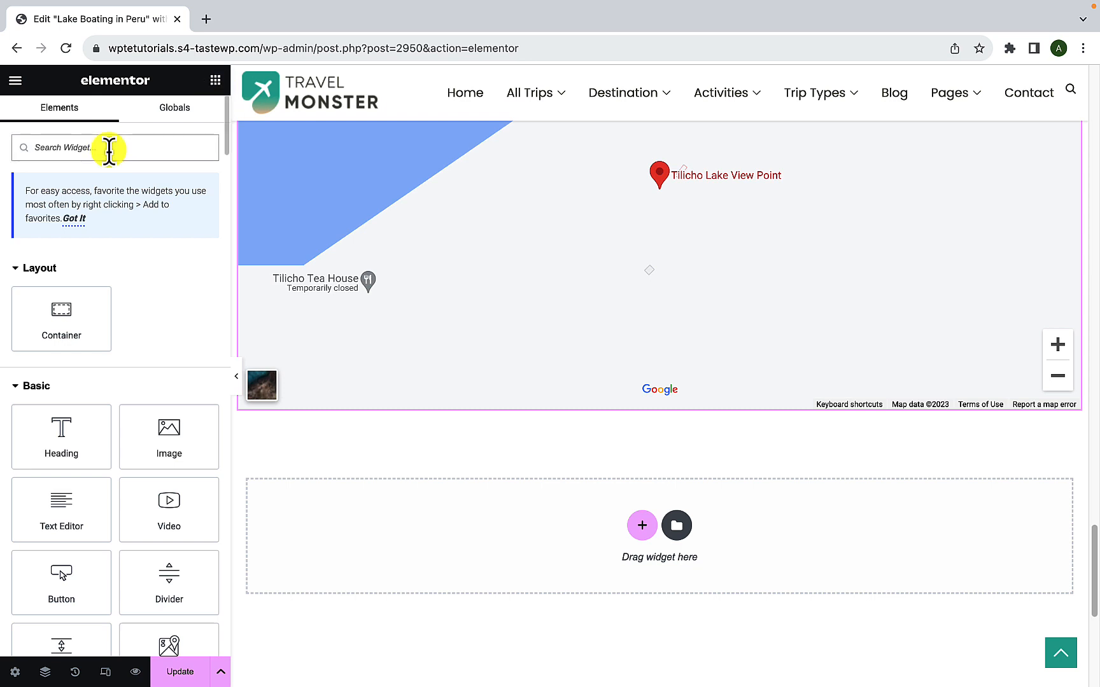
{"action": "type", "text": "faq"}
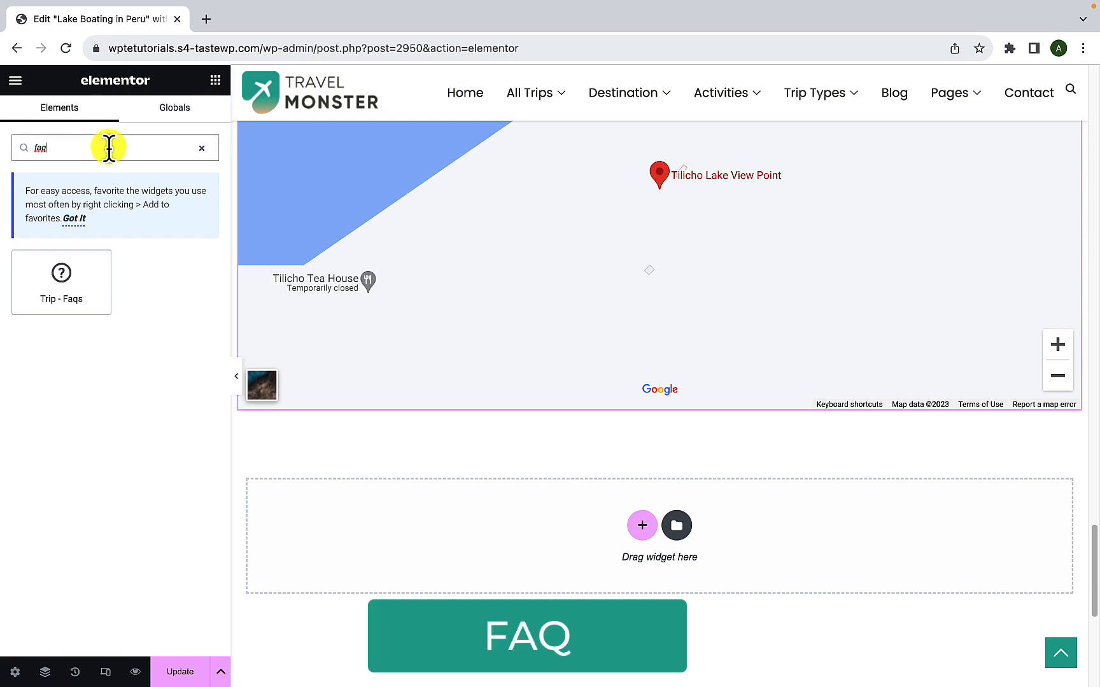
{"action": "left_click_drag", "start_coordinate": [76, 297], "coordinate": [636, 530]}
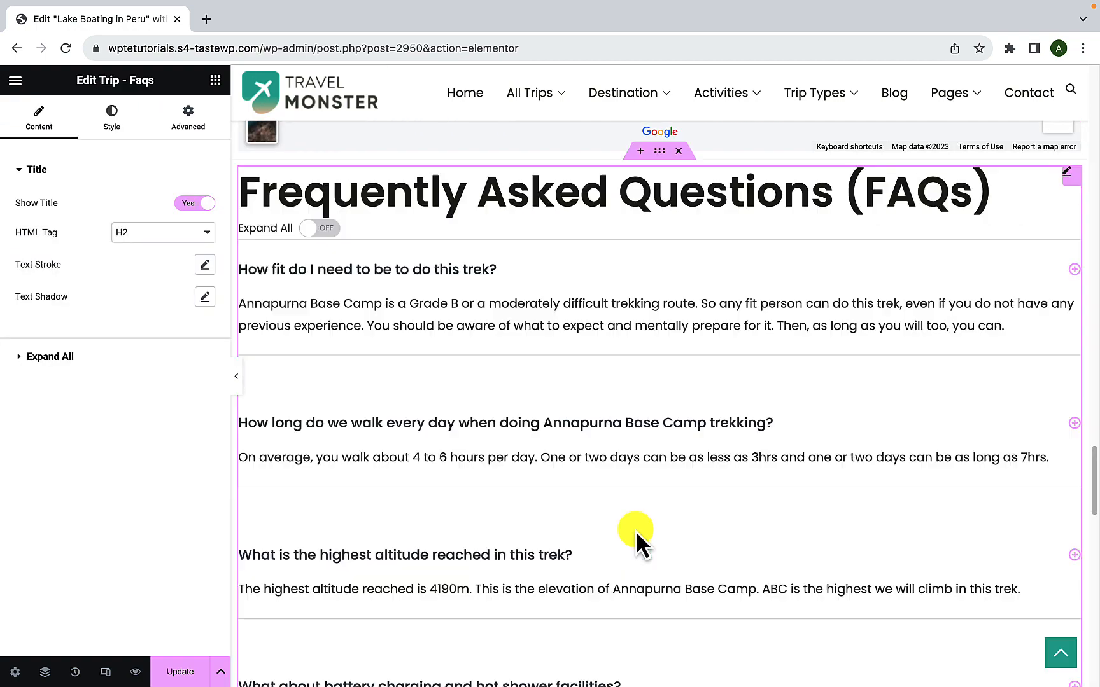
- Look over the FAQ list and set the Frequently Asked Questions title's font size to 35 px
{"action": "scroll", "coordinate": [628, 497], "scroll_direction": "down", "scroll_amount": 9}
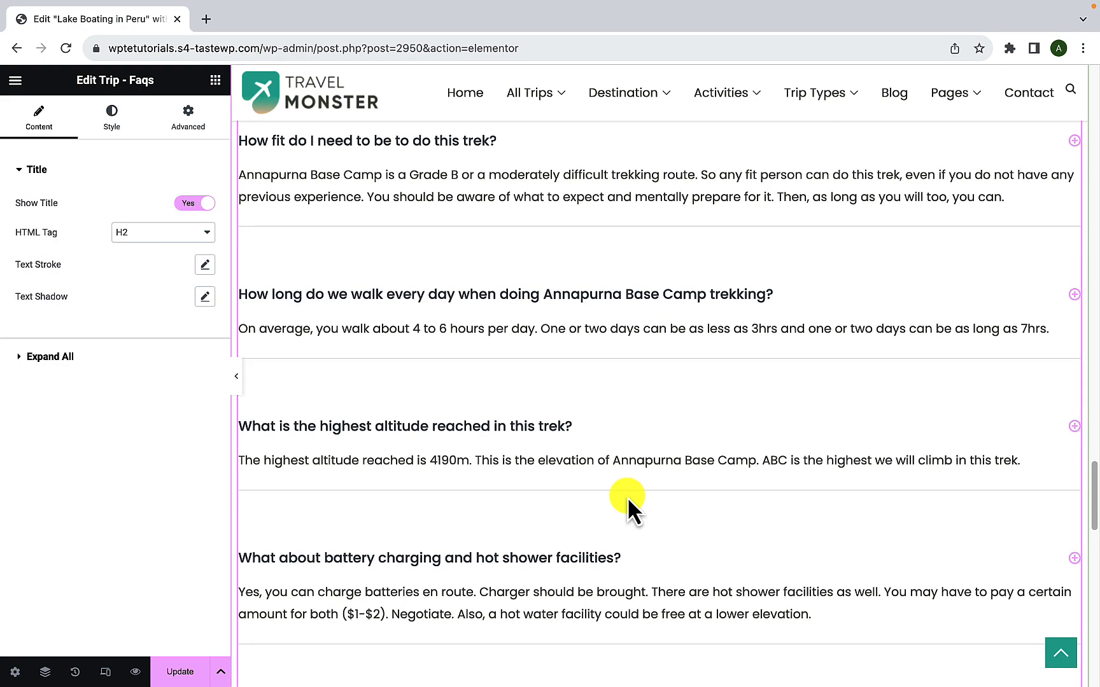
{"action": "scroll", "coordinate": [628, 496], "scroll_direction": "up", "scroll_amount": 5}
{"action": "scroll", "coordinate": [628, 496], "scroll_direction": "up", "scroll_amount": 4}
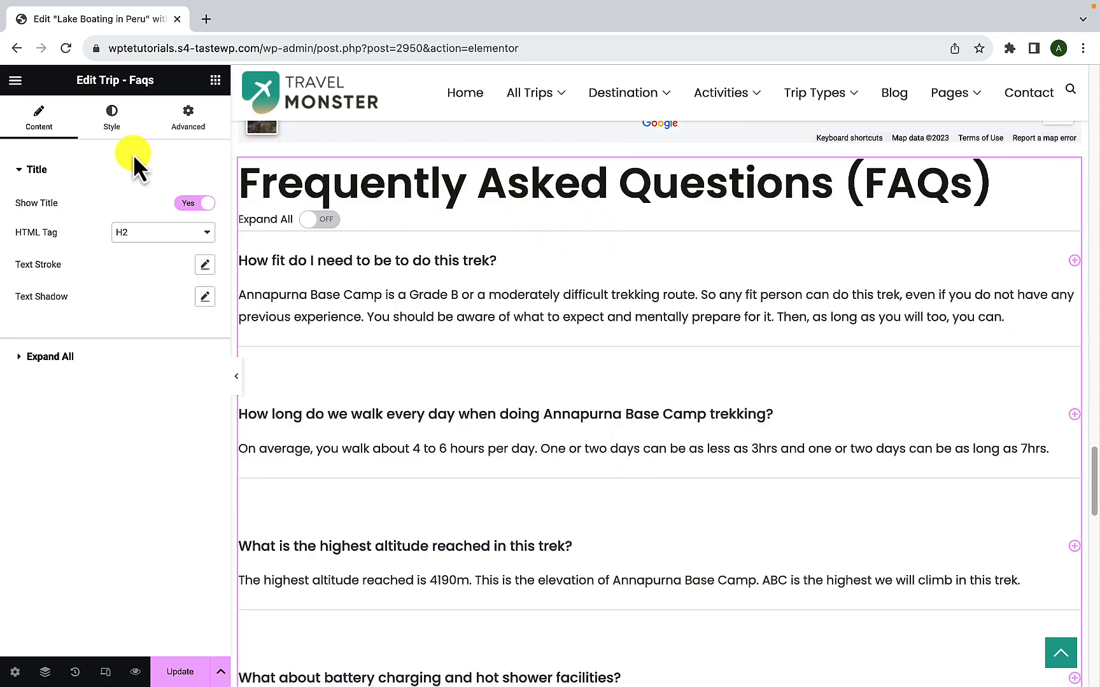
{"action": "left_click", "coordinate": [115, 125]}
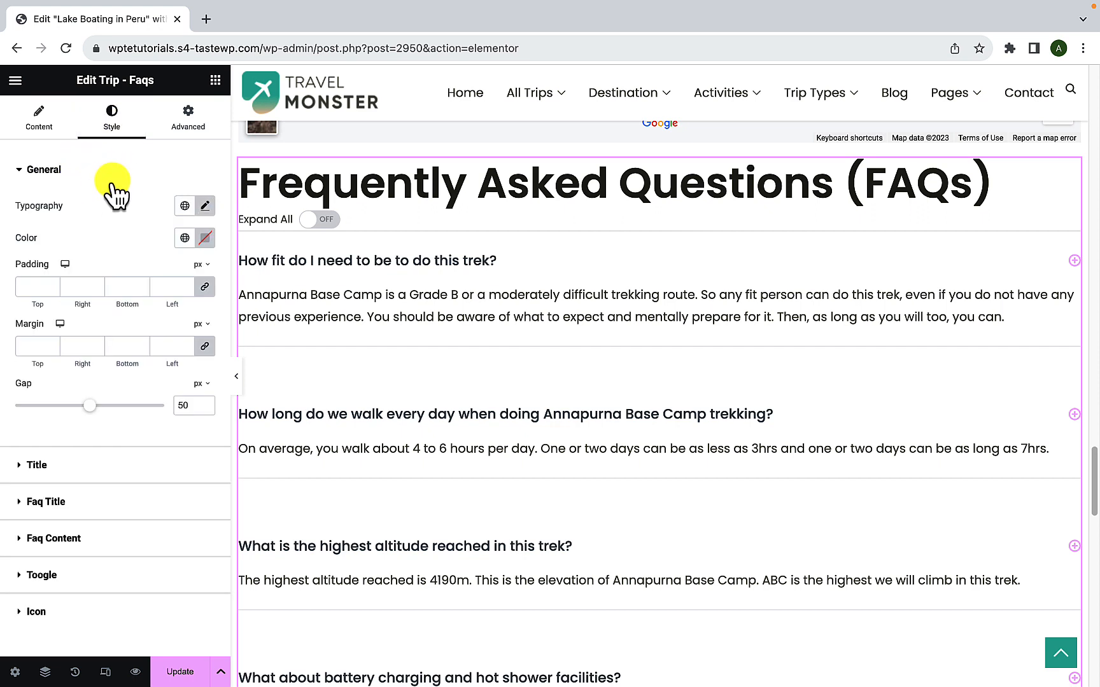
{"action": "left_click", "coordinate": [46, 471]}
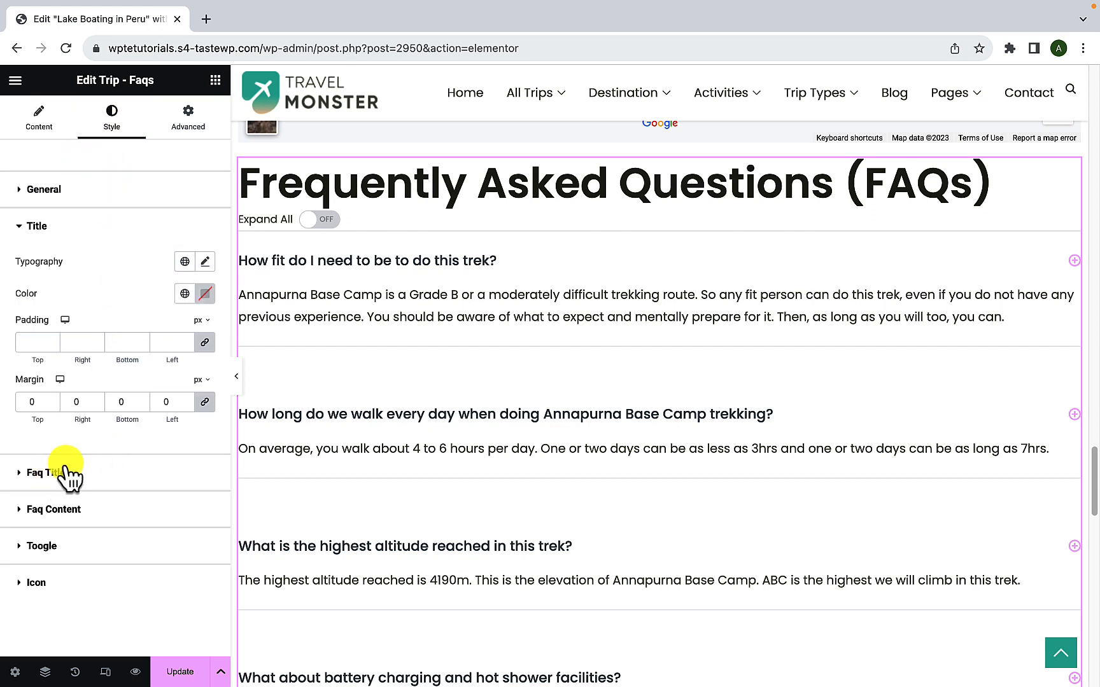
{"action": "left_click", "coordinate": [202, 264]}
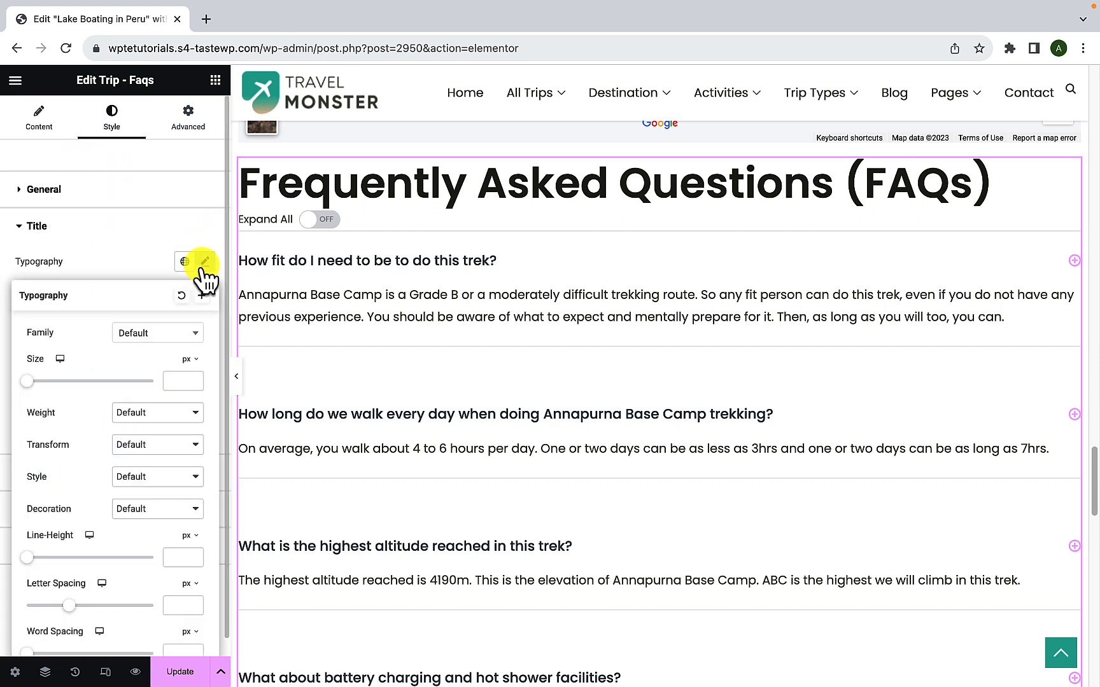
{"action": "scroll", "coordinate": [178, 325], "scroll_direction": "down", "scroll_amount": 1}
{"action": "left_click_drag", "start_coordinate": [28, 363], "coordinate": [49, 363]}
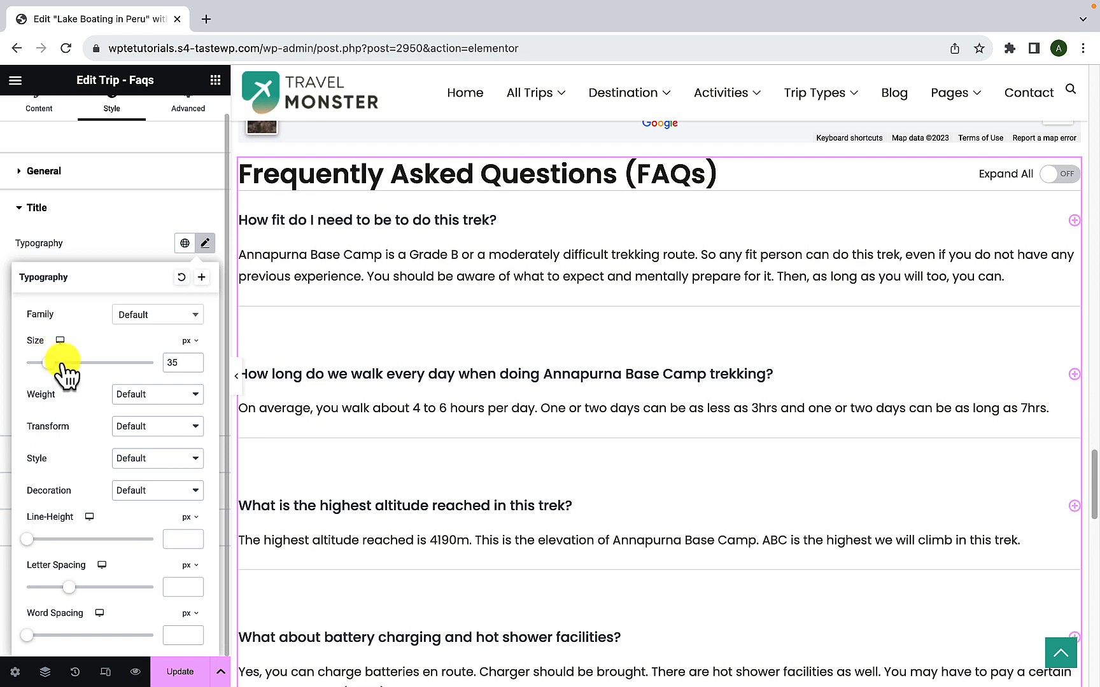
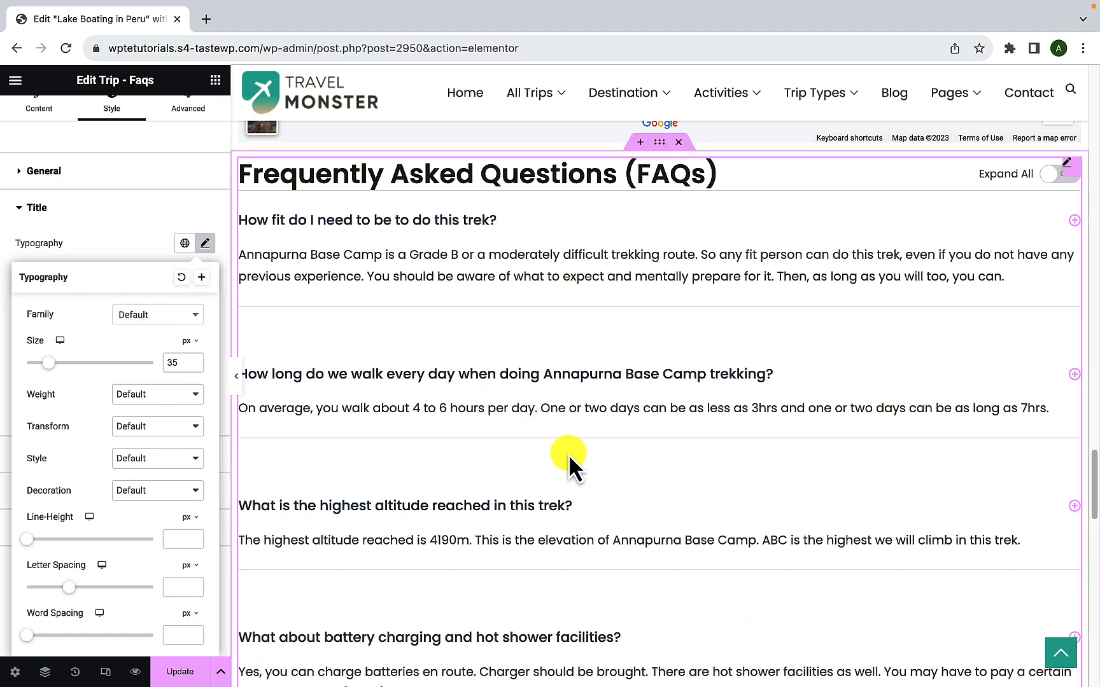
- Find the Trip - Enquiry widget by searching "enquiry" and add it below the FAQs
{"action": "scroll", "coordinate": [569, 455], "scroll_direction": "down", "scroll_amount": 2}
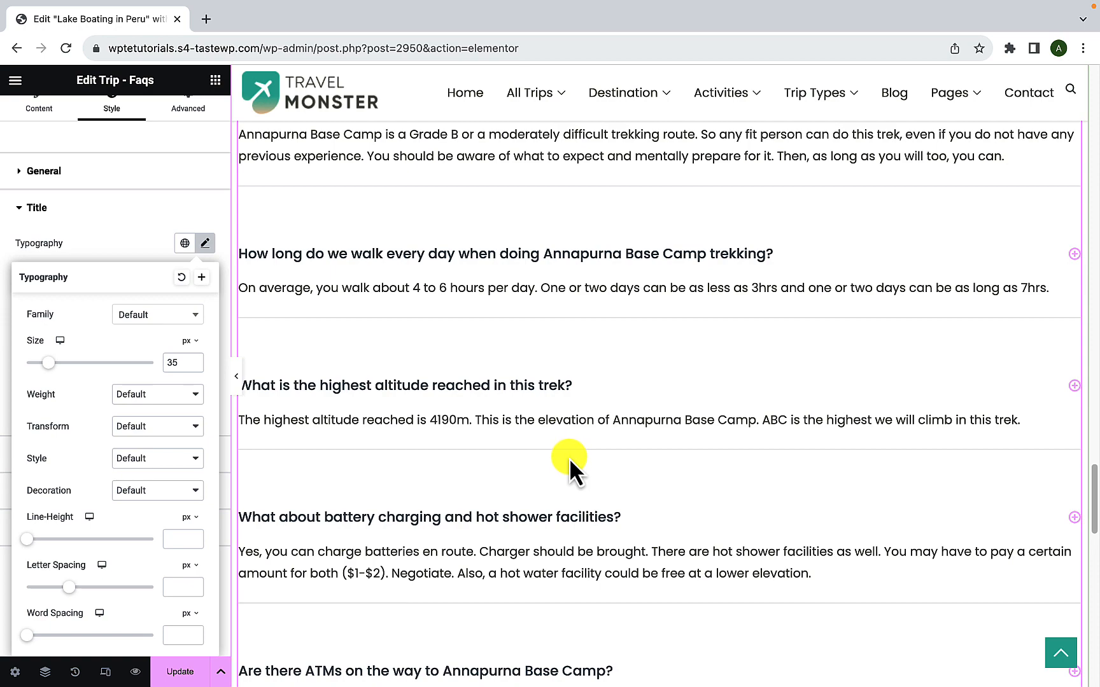
{"action": "scroll", "coordinate": [569, 458], "scroll_direction": "down", "scroll_amount": 2}
{"action": "scroll", "coordinate": [569, 459], "scroll_direction": "down", "scroll_amount": 2}
{"action": "scroll", "coordinate": [569, 459], "scroll_direction": "down", "scroll_amount": 3}
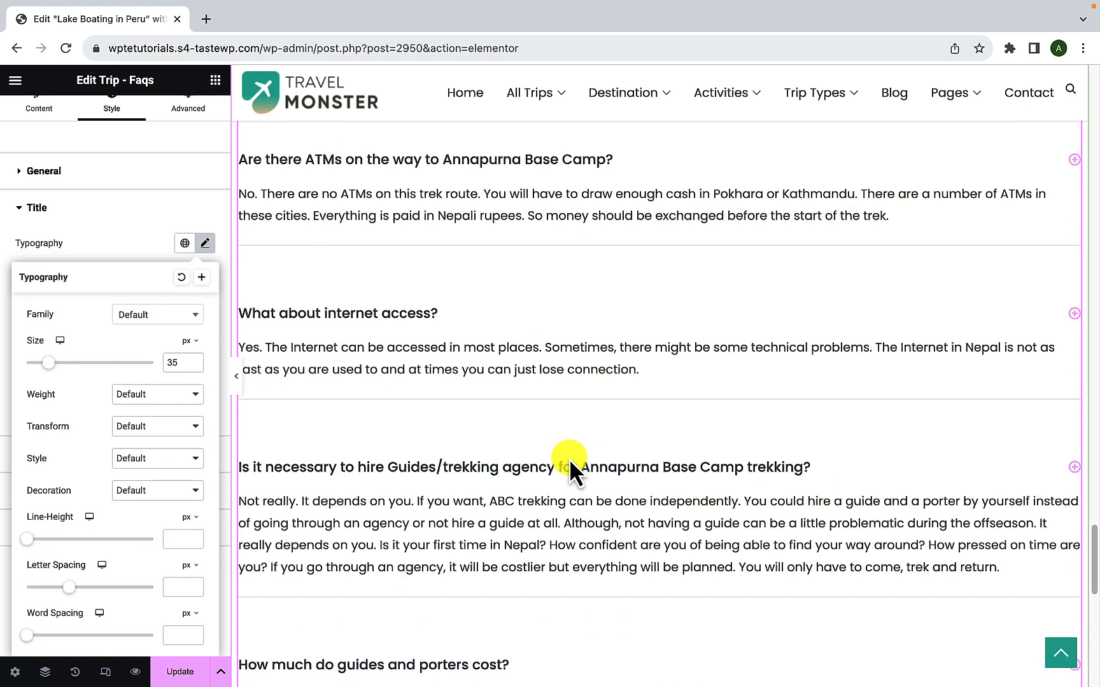
{"action": "scroll", "coordinate": [569, 459], "scroll_direction": "down", "scroll_amount": 4}
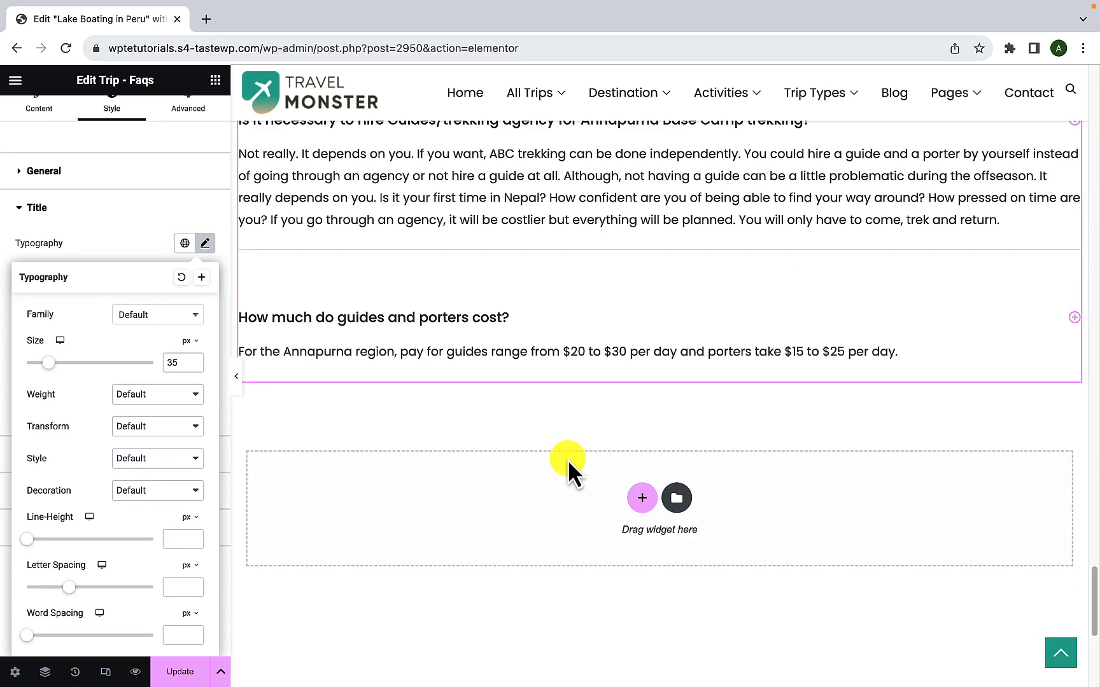
{"action": "scroll", "coordinate": [567, 459], "scroll_direction": "down", "scroll_amount": 2}
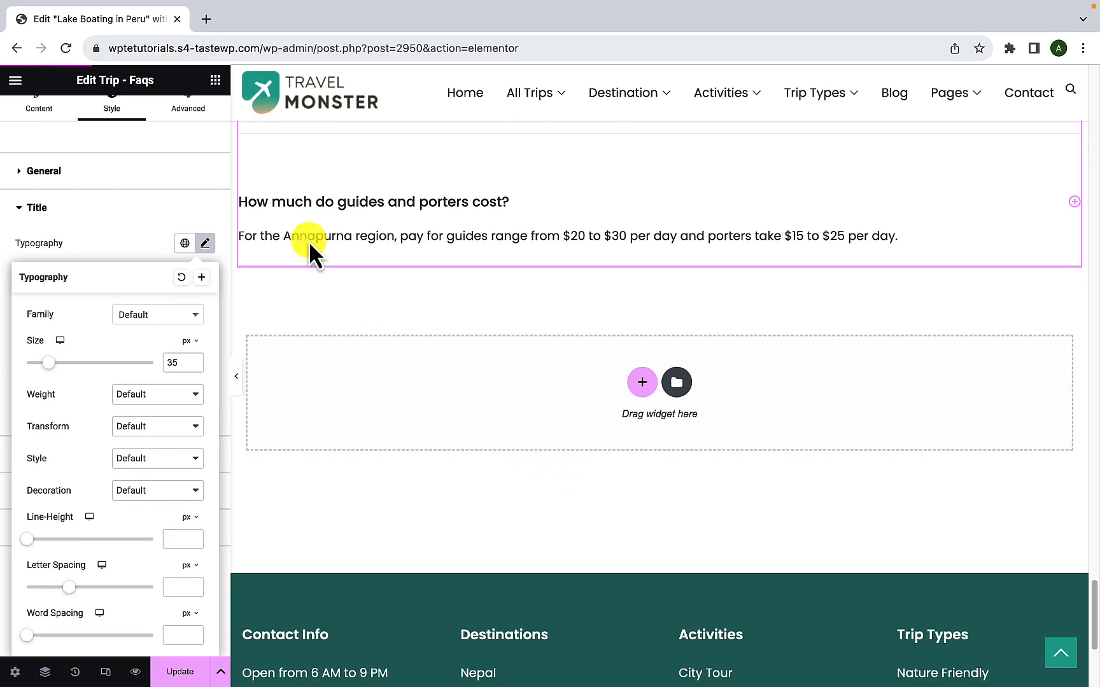
{"action": "left_click", "coordinate": [216, 81]}
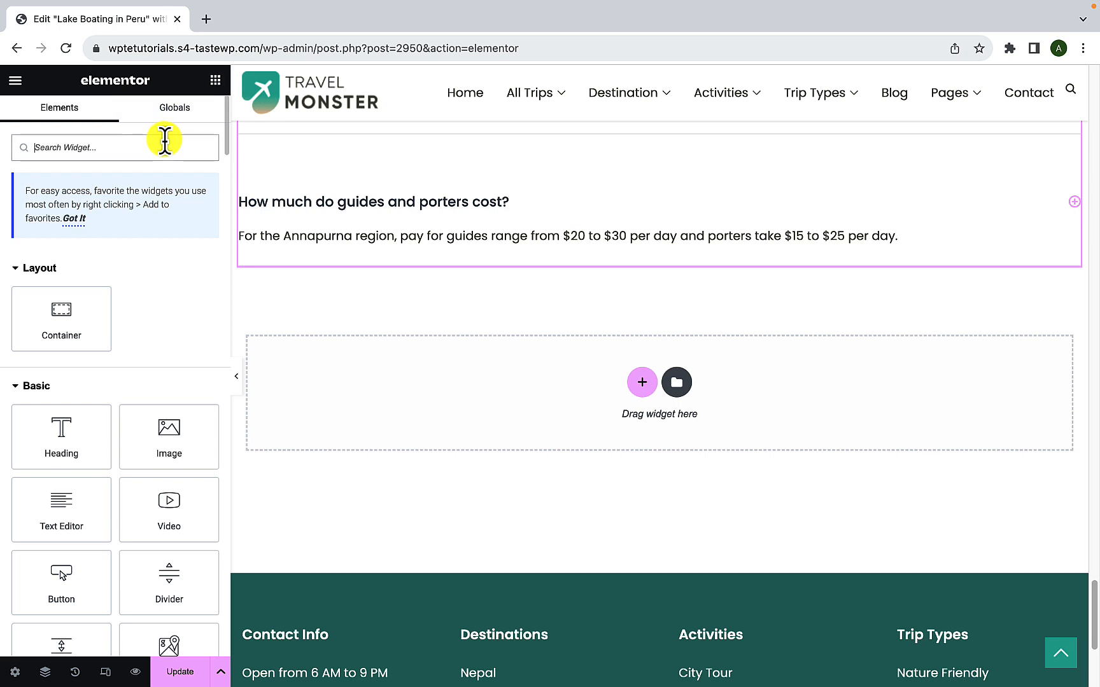
{"action": "type", "text": "enq"}
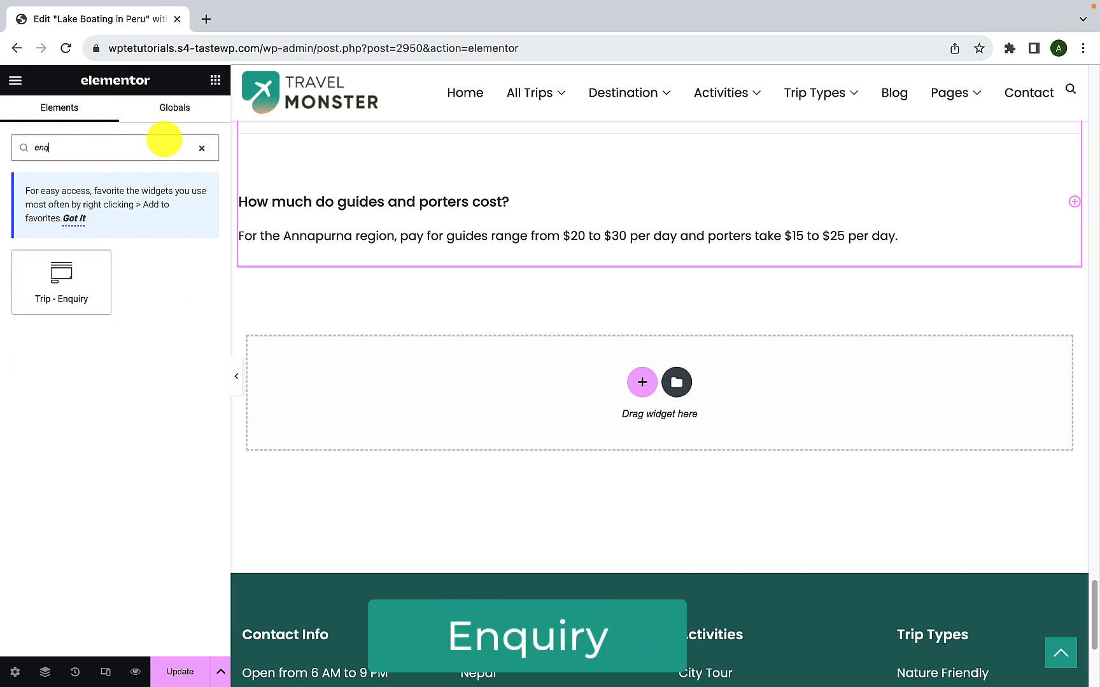
{"action": "type", "text": "uiry"}
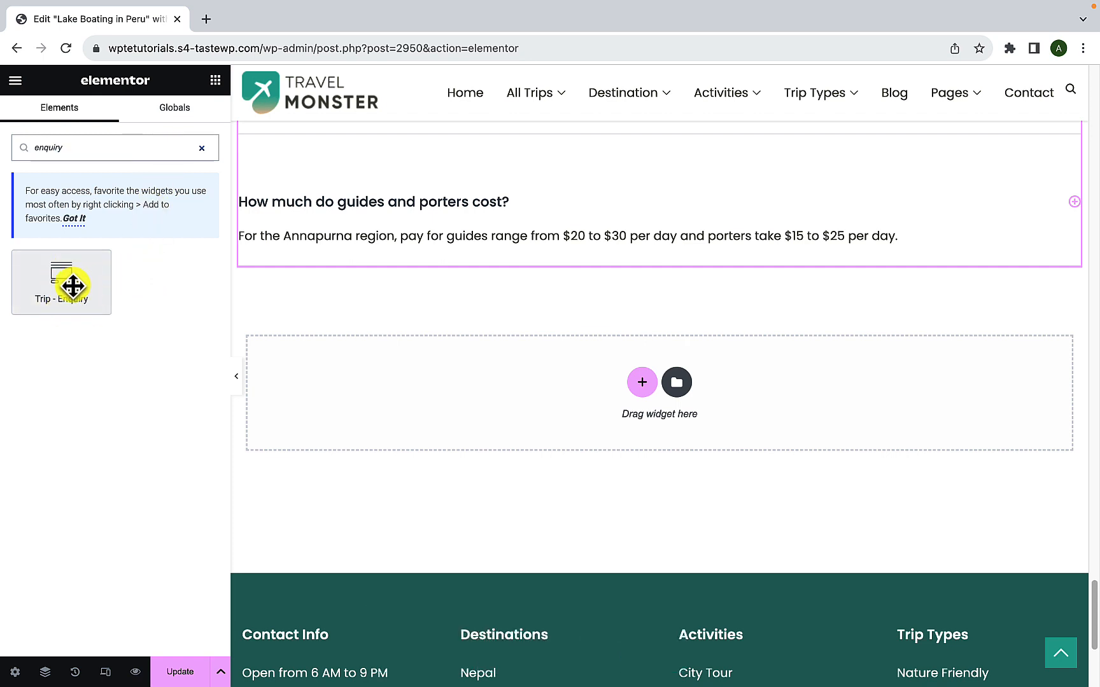
{"action": "left_click_drag", "start_coordinate": [71, 286], "coordinate": [629, 390]}
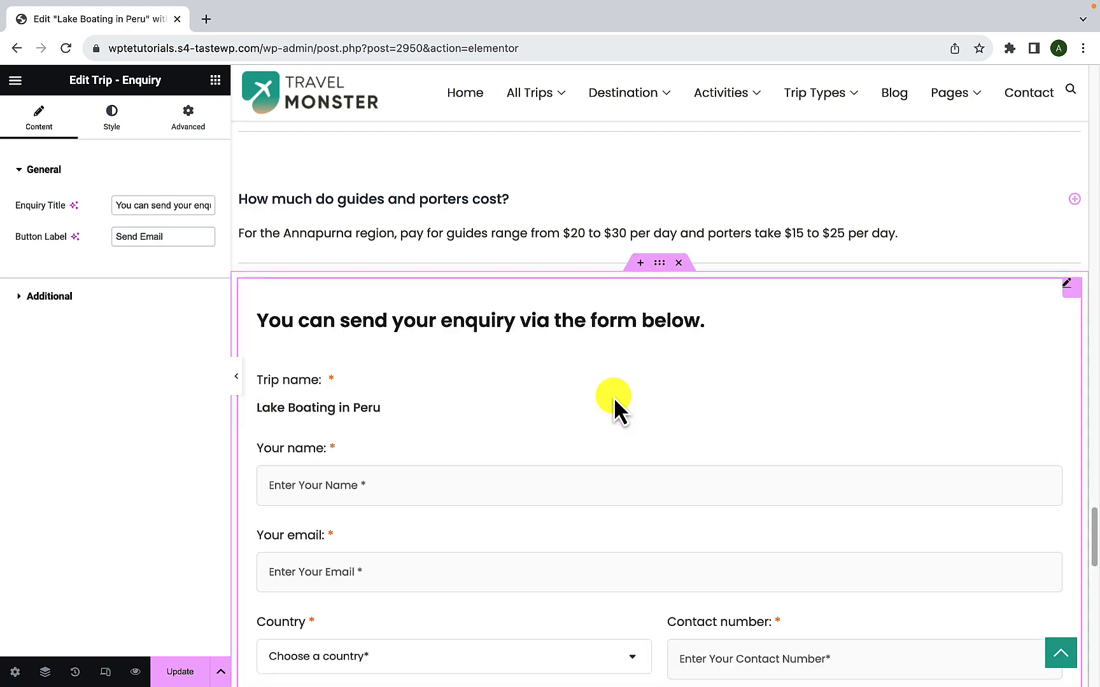
- Look over the enquiry form from its title down to the Send Email button
{"action": "scroll", "coordinate": [613, 397], "scroll_direction": "down", "scroll_amount": 4}
{"action": "scroll", "coordinate": [614, 397], "scroll_direction": "up", "scroll_amount": 3}
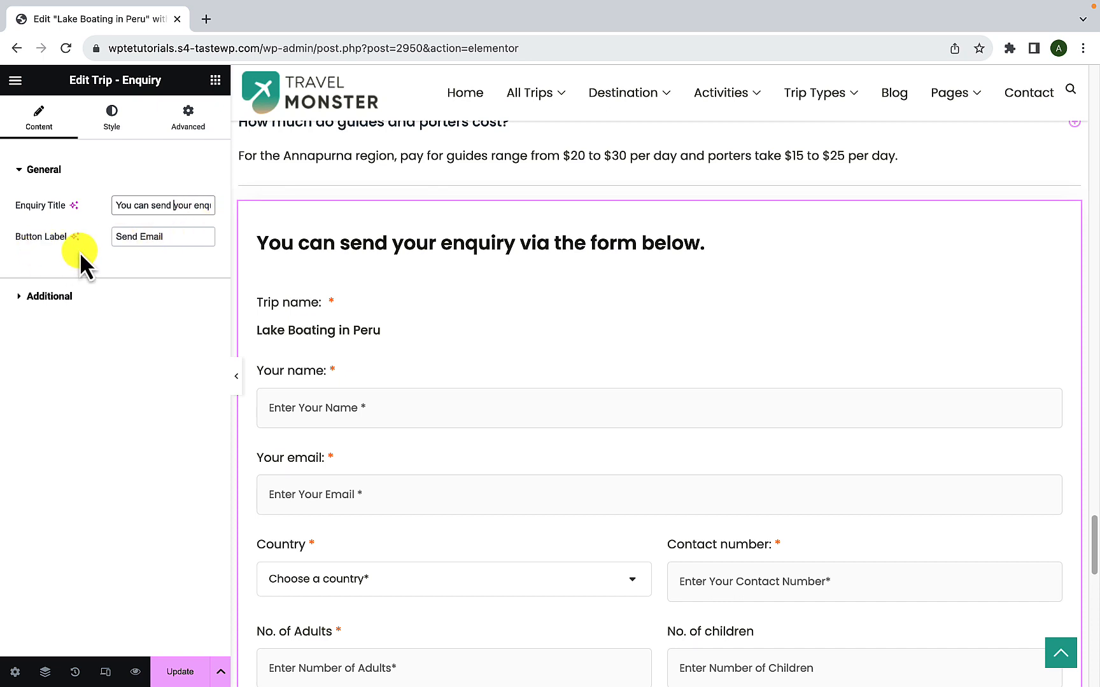
{"action": "scroll", "coordinate": [538, 450], "scroll_direction": "down", "scroll_amount": 6}
{"action": "scroll", "coordinate": [538, 450], "scroll_direction": "down", "scroll_amount": 2}
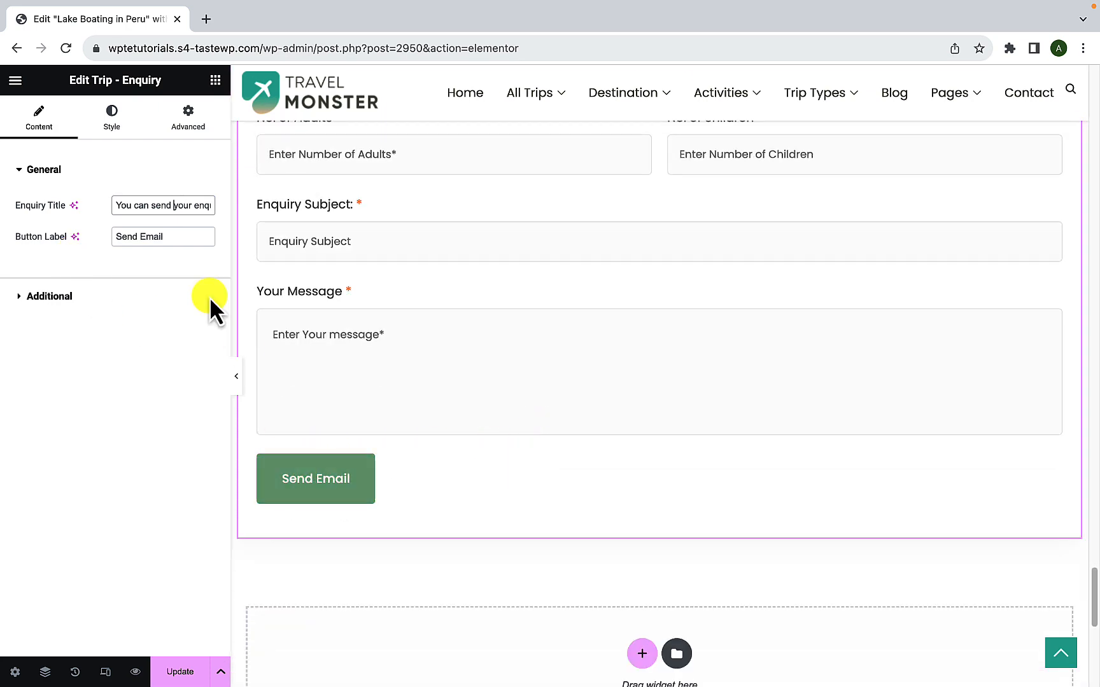
- Try the Hide Form Title option on the enquiry form and switch it back off
{"action": "left_click", "coordinate": [172, 239]}
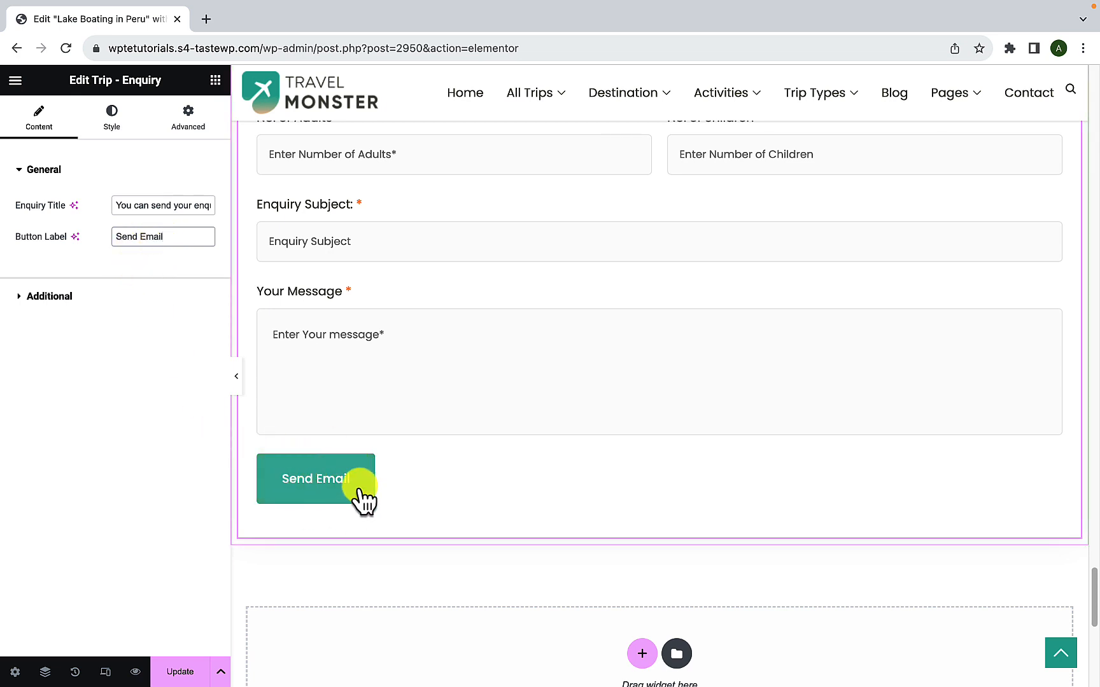
{"action": "left_click", "coordinate": [93, 300]}
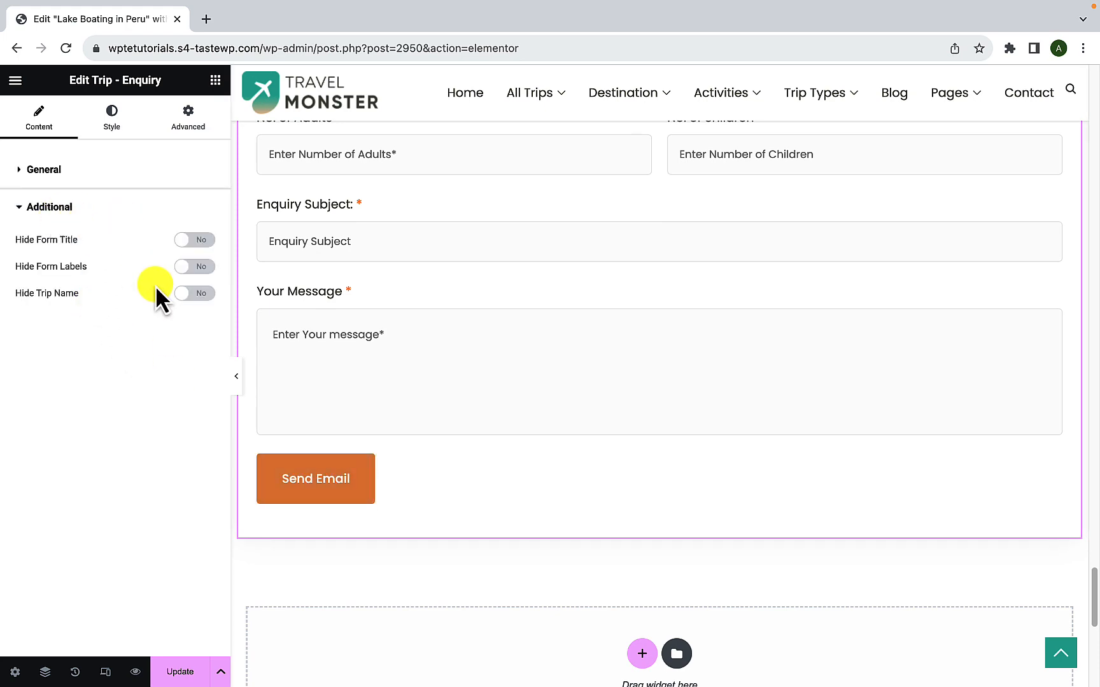
{"action": "scroll", "coordinate": [404, 326], "scroll_direction": "up", "scroll_amount": 7}
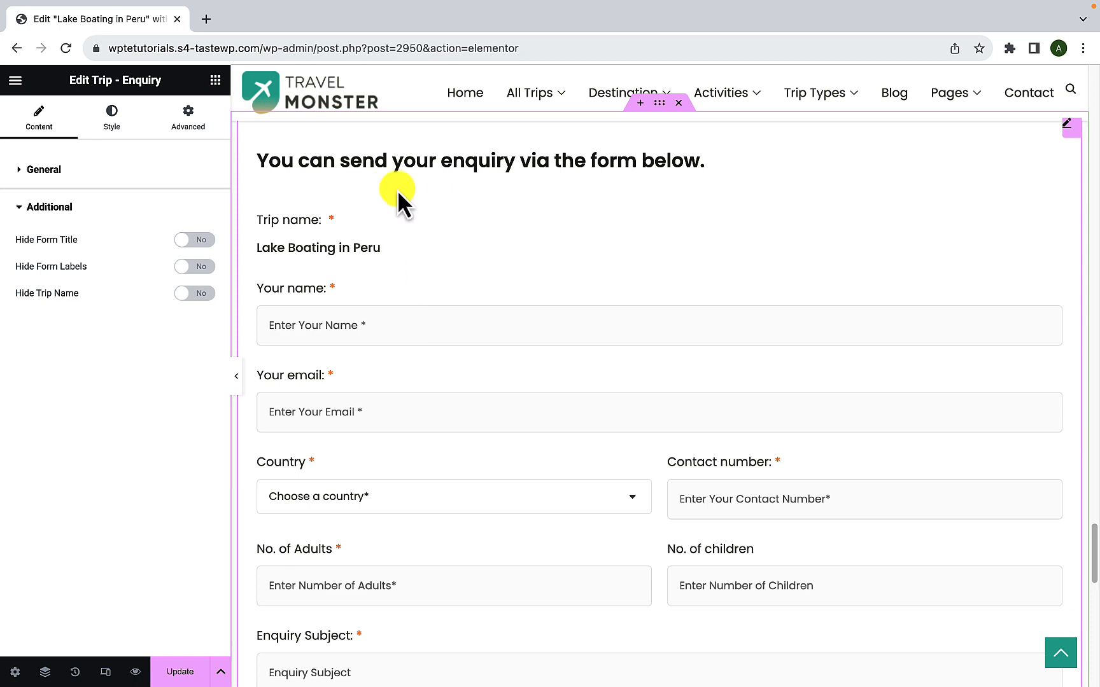
{"action": "left_click", "coordinate": [194, 241]}
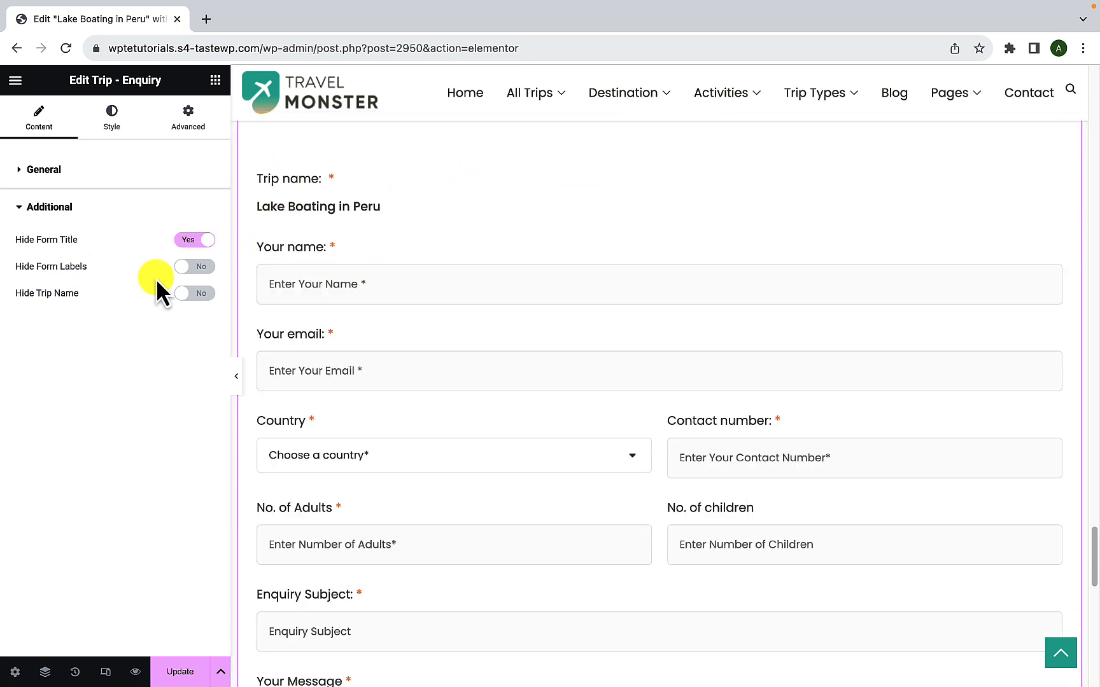
{"action": "scroll", "coordinate": [416, 538], "scroll_direction": "down", "scroll_amount": 1}
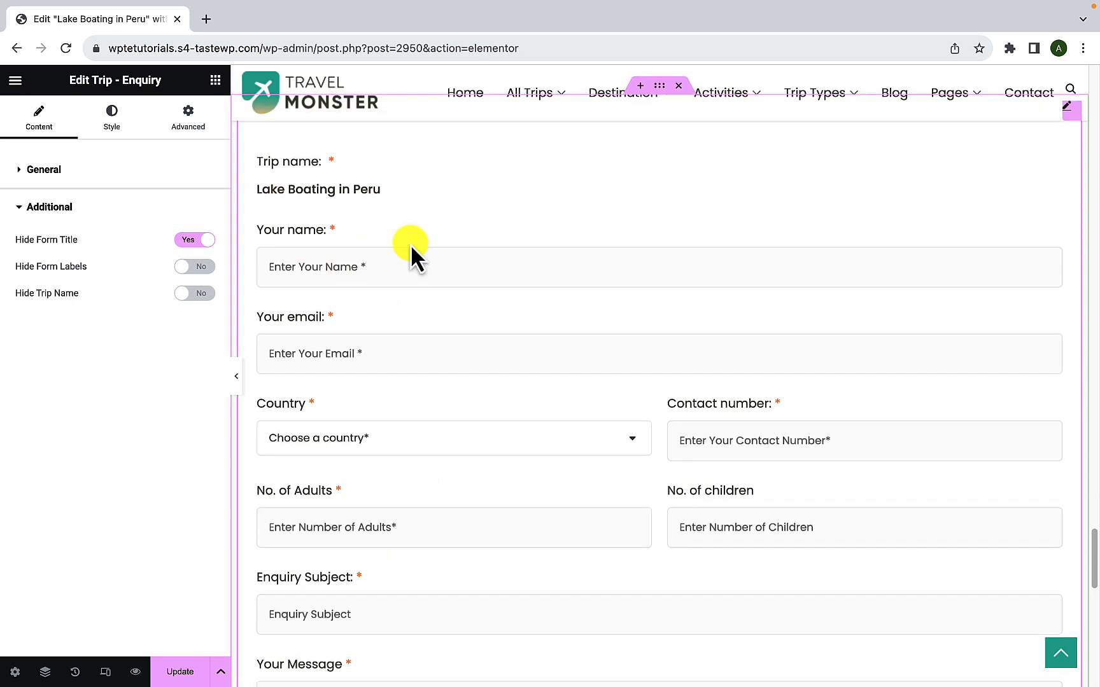
{"action": "scroll", "coordinate": [412, 255], "scroll_direction": "up", "scroll_amount": 2}
{"action": "scroll", "coordinate": [402, 375], "scroll_direction": "down", "scroll_amount": 5}
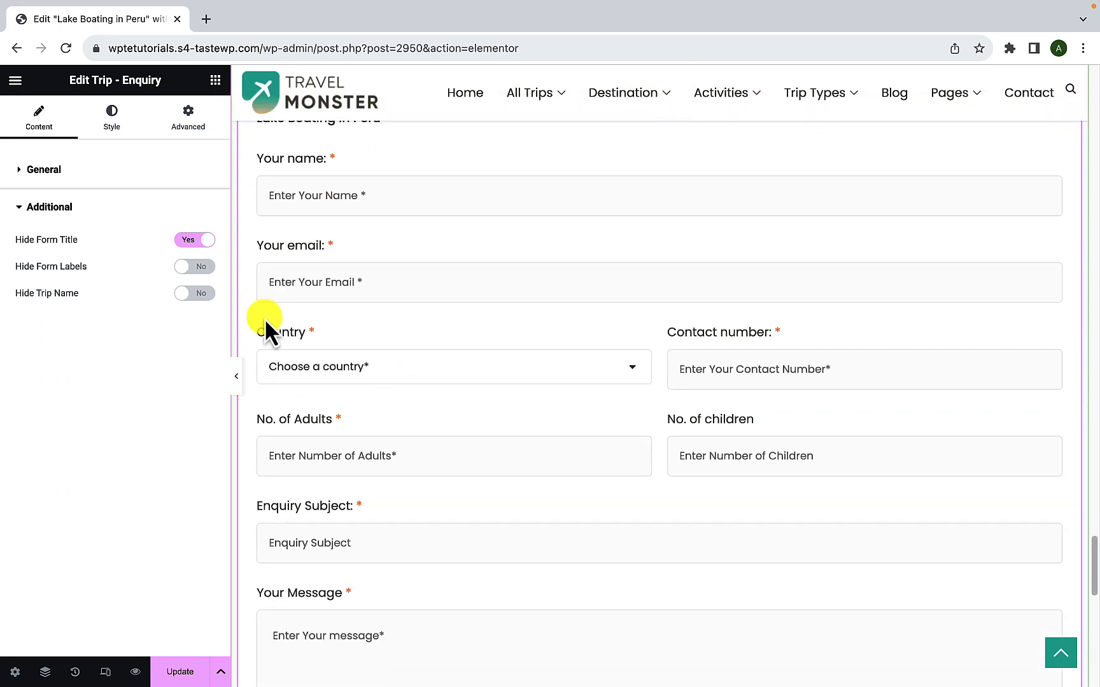
{"action": "left_click", "coordinate": [191, 240]}
{"action": "scroll", "coordinate": [405, 353], "scroll_direction": "up", "scroll_amount": 6}
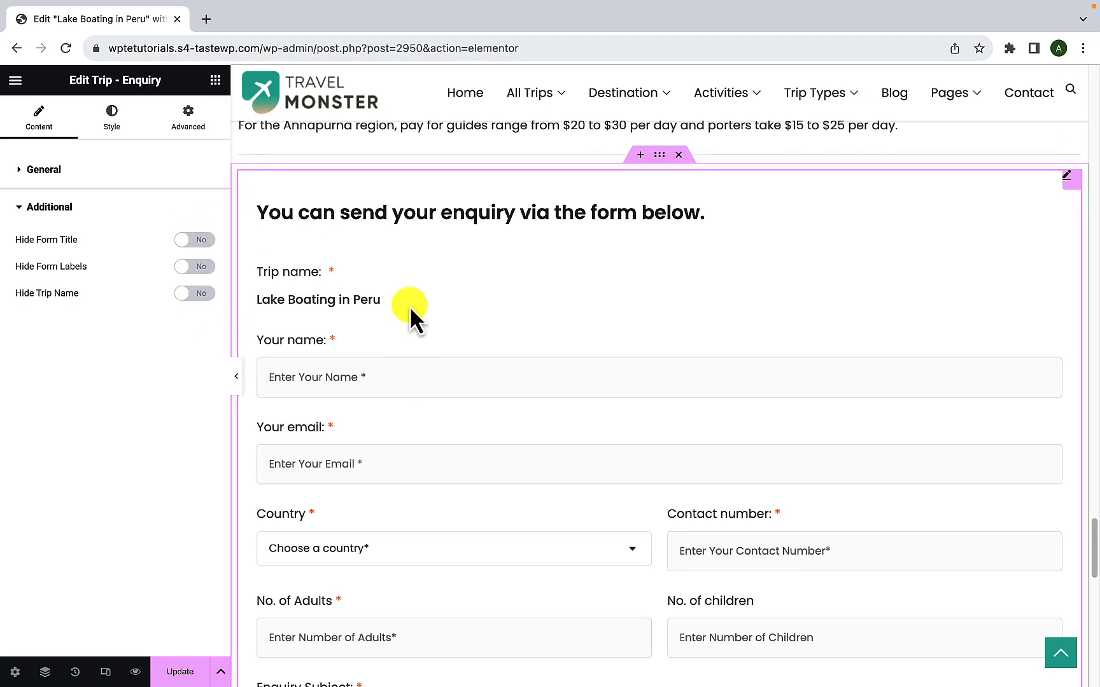
{"action": "scroll", "coordinate": [633, 460], "scroll_direction": "down", "scroll_amount": 6}
{"action": "scroll", "coordinate": [635, 459], "scroll_direction": "up", "scroll_amount": 6}
- Look through the enquiry form's style settings for its form fields and button, comparing them with the form
{"action": "left_click", "coordinate": [118, 135]}
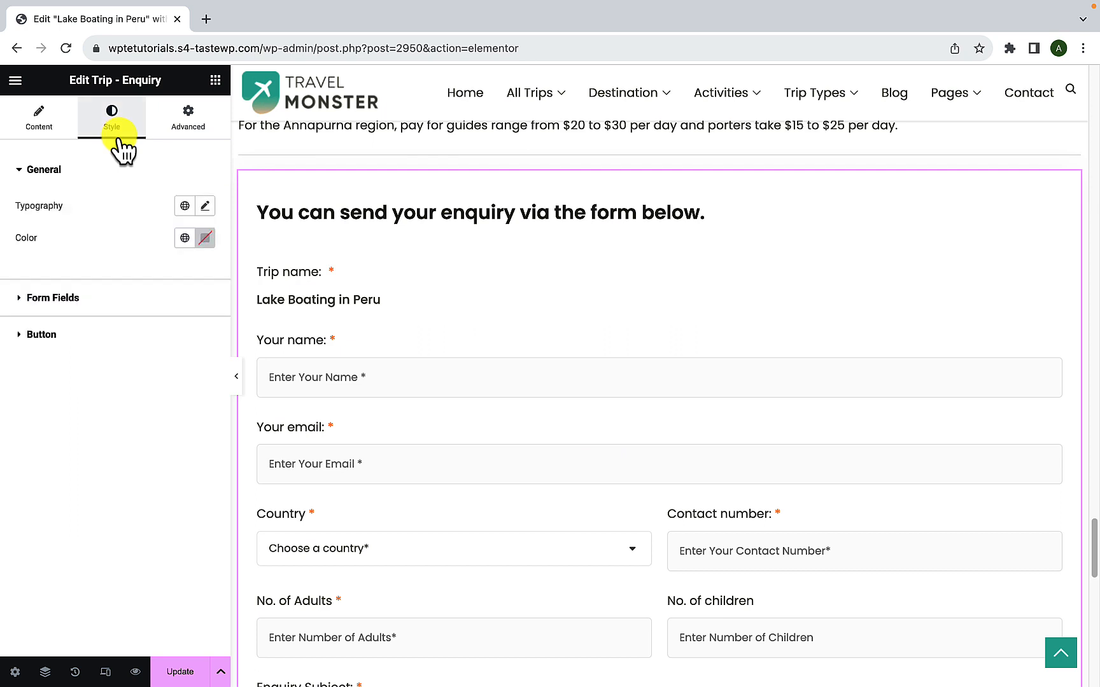
{"action": "left_click", "coordinate": [140, 300]}
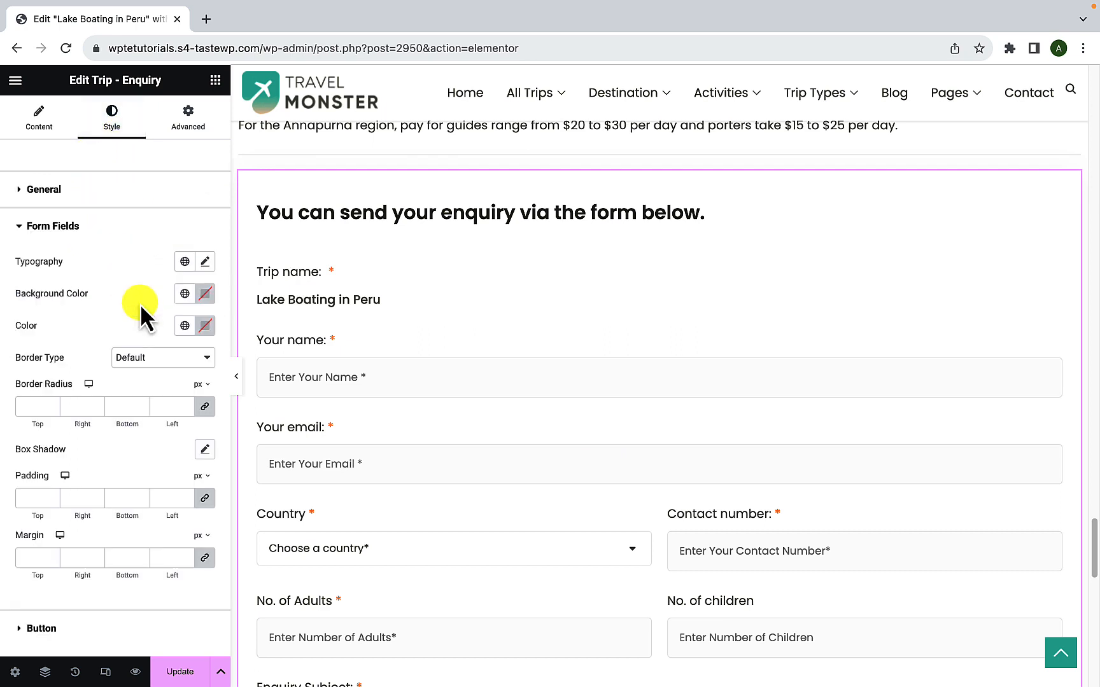
{"action": "scroll", "coordinate": [434, 560], "scroll_direction": "down", "scroll_amount": 2}
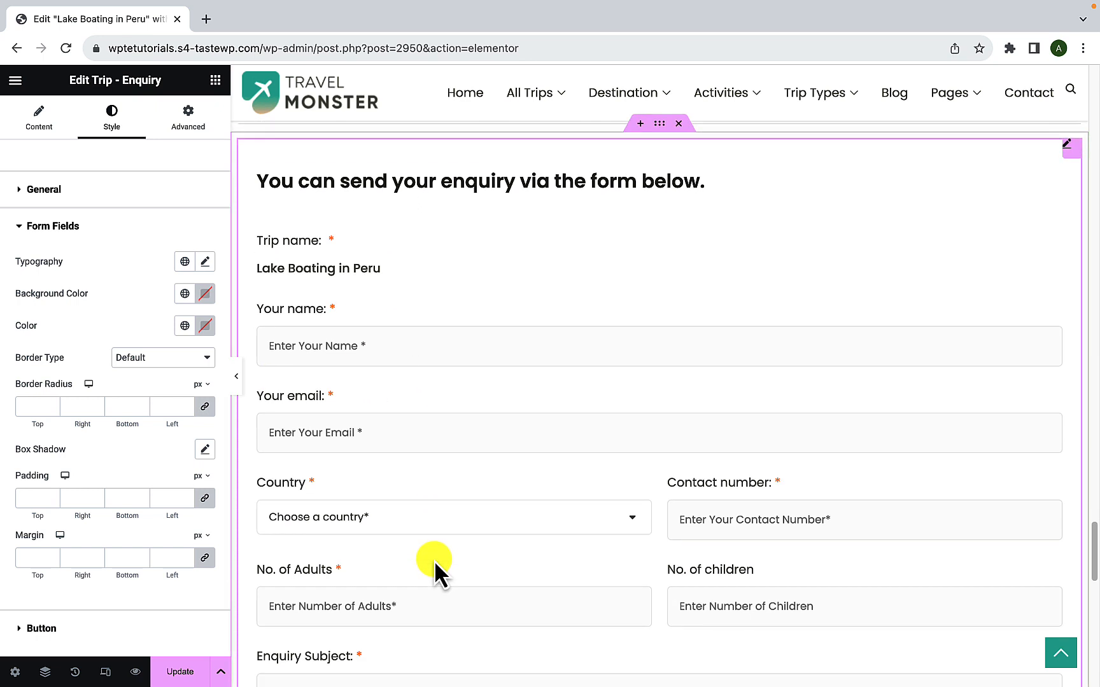
{"action": "scroll", "coordinate": [434, 560], "scroll_direction": "down", "scroll_amount": 4}
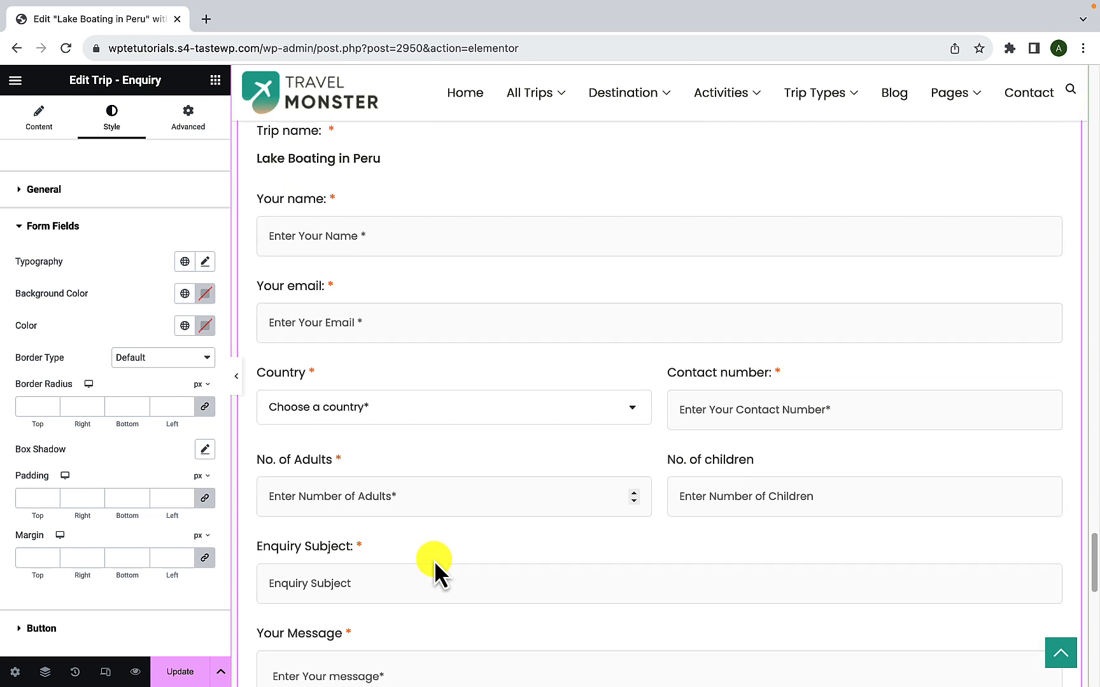
{"action": "left_click", "coordinate": [131, 627]}
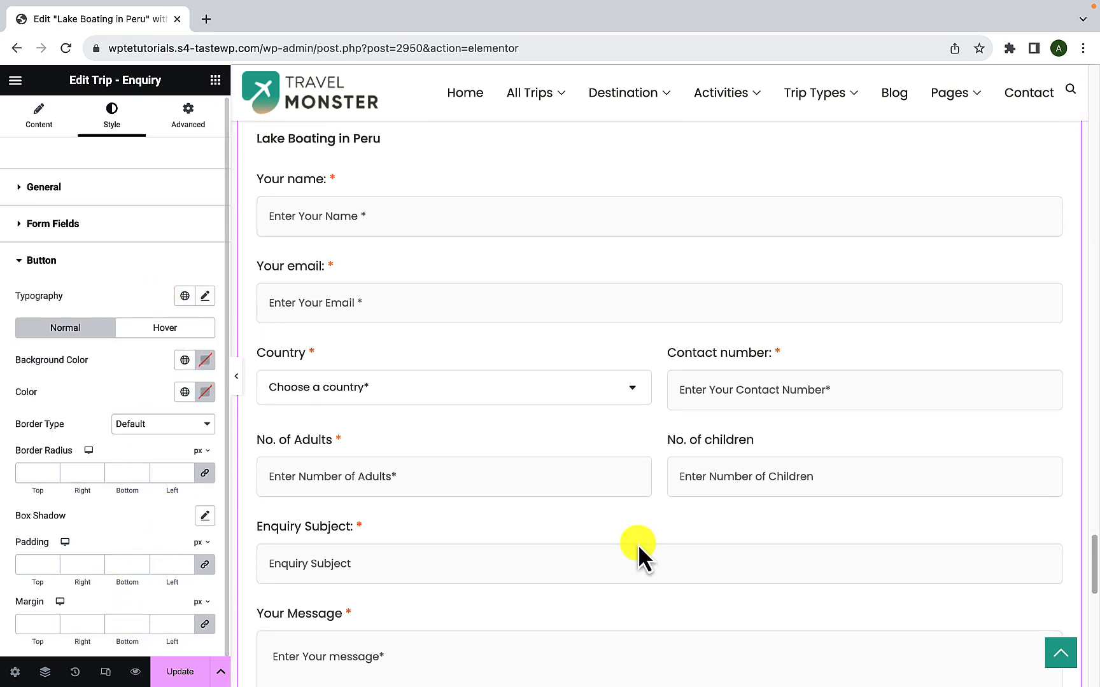
{"action": "scroll", "coordinate": [637, 544], "scroll_direction": "down", "scroll_amount": 7}
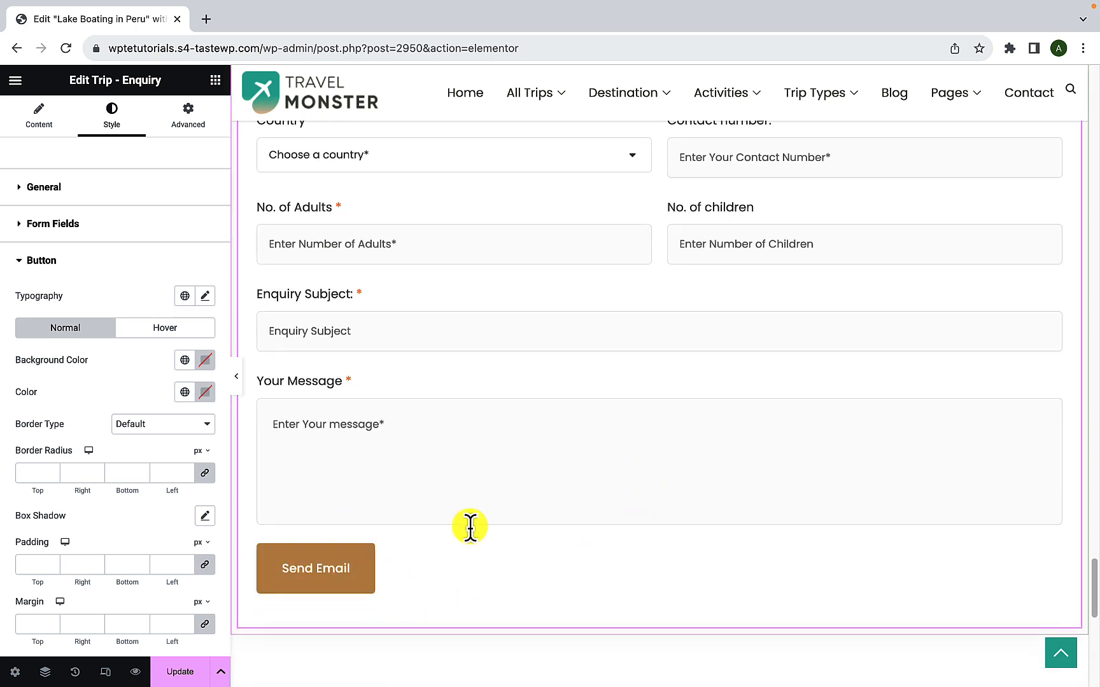
{"action": "scroll", "coordinate": [525, 459], "scroll_direction": "up", "scroll_amount": 11}
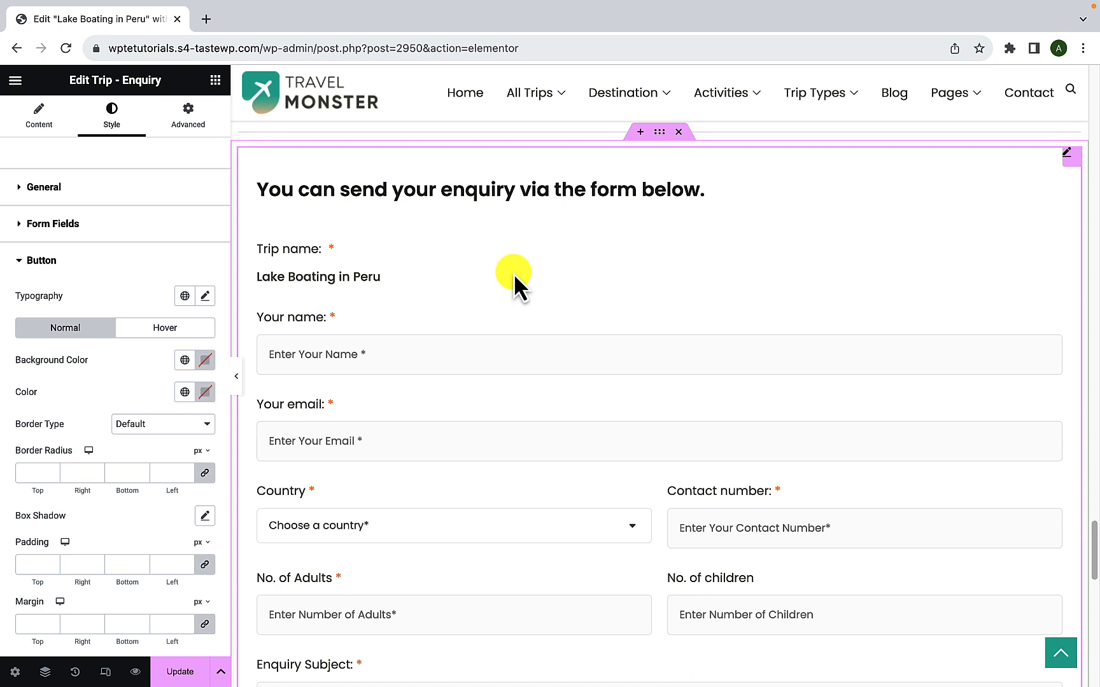
- View the trip page at full width and look it over from the enquiry form up to the header image
{"action": "left_click", "coordinate": [237, 378]}
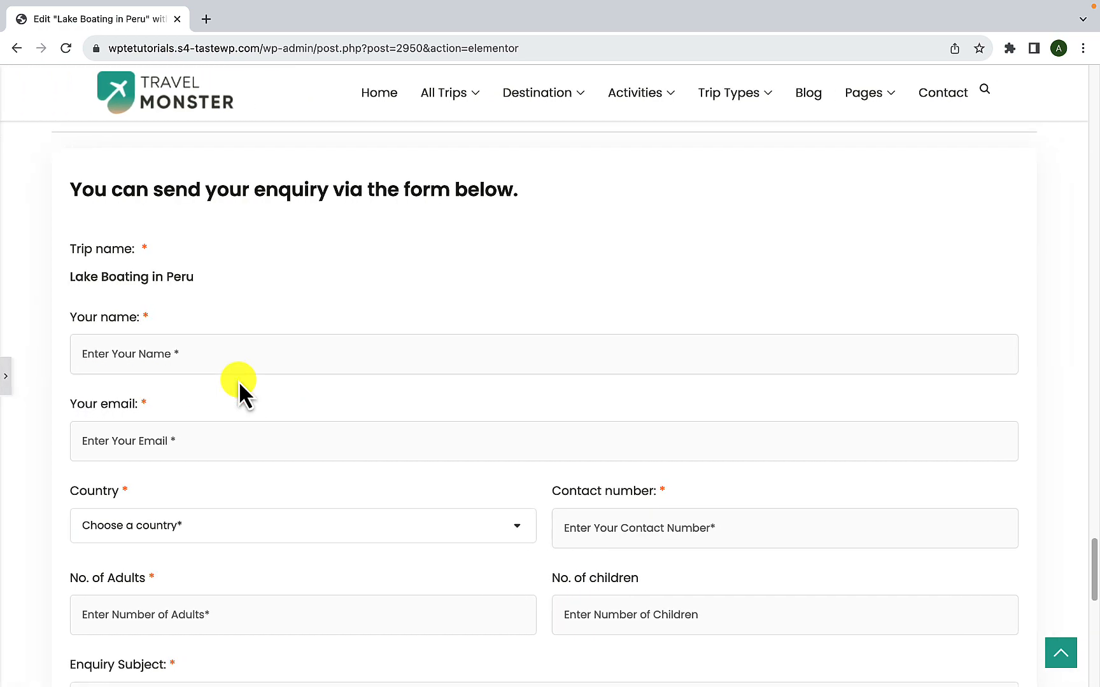
{"action": "scroll", "coordinate": [408, 432], "scroll_direction": "down", "scroll_amount": 2}
{"action": "scroll", "coordinate": [407, 432], "scroll_direction": "up", "scroll_amount": 12}
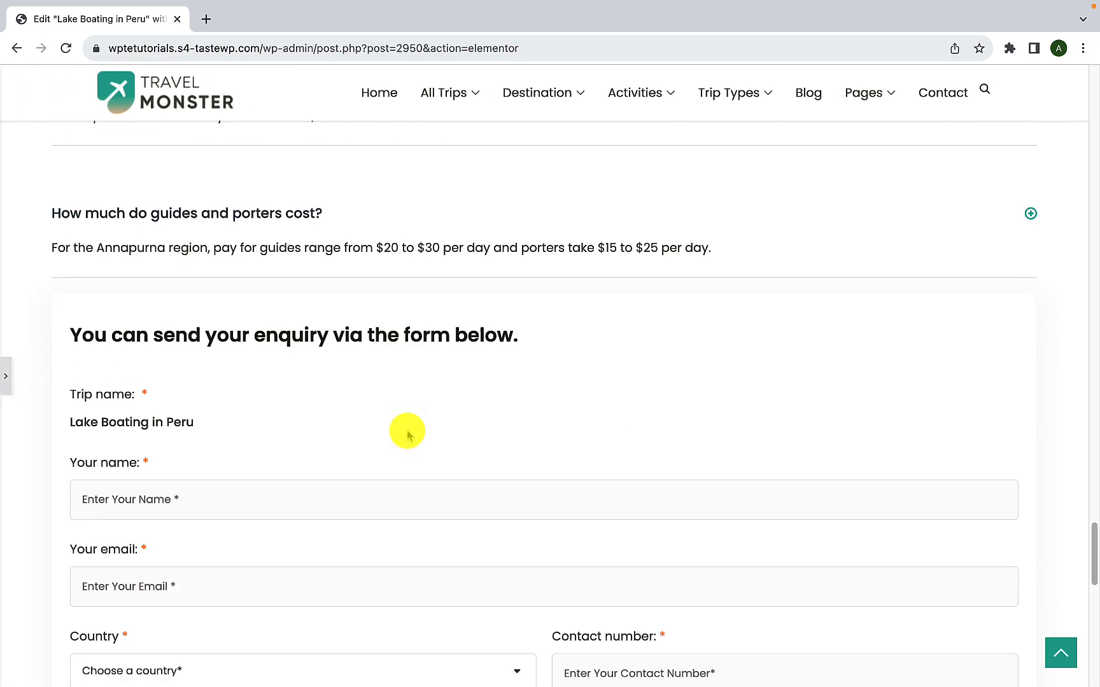
{"action": "scroll", "coordinate": [408, 433], "scroll_direction": "up", "scroll_amount": 15}
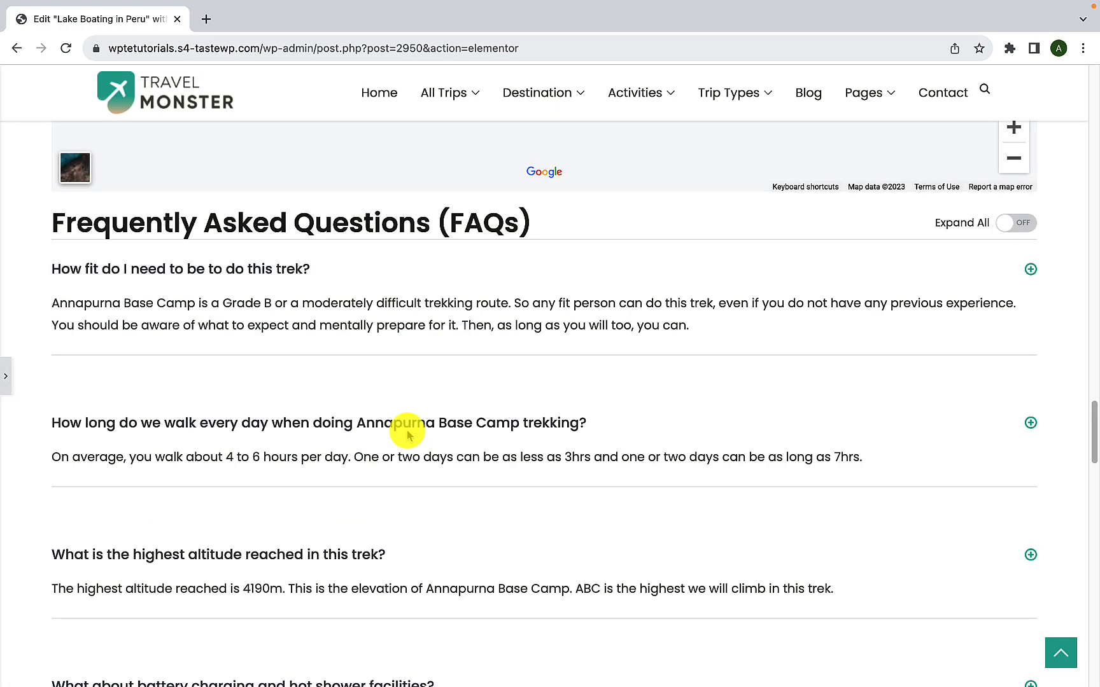
{"action": "scroll", "coordinate": [407, 435], "scroll_direction": "up", "scroll_amount": 15}
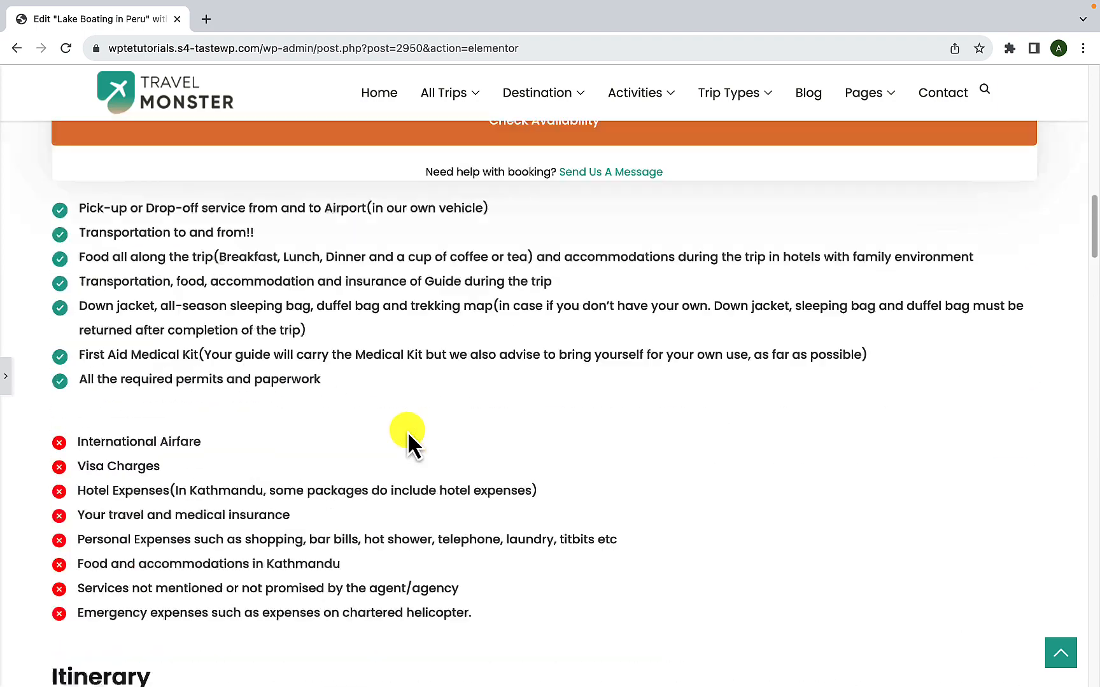
{"action": "scroll", "coordinate": [408, 432], "scroll_direction": "up", "scroll_amount": 10}
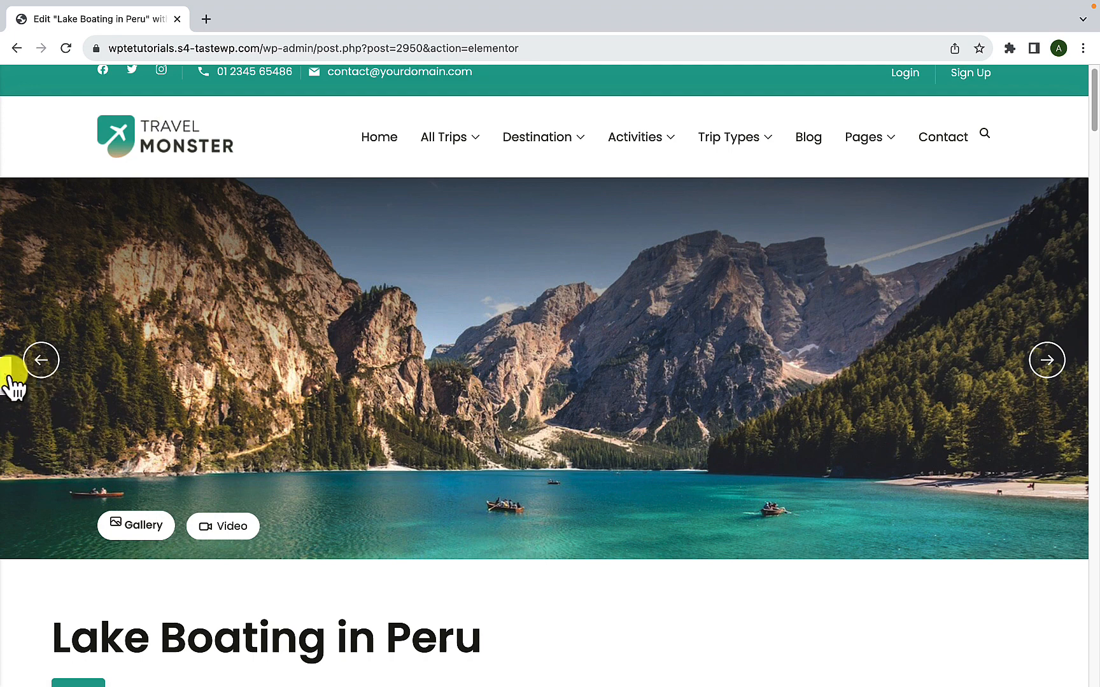
- Bring back the widget settings, update the trip page and open its preview
{"action": "left_click", "coordinate": [8, 377]}
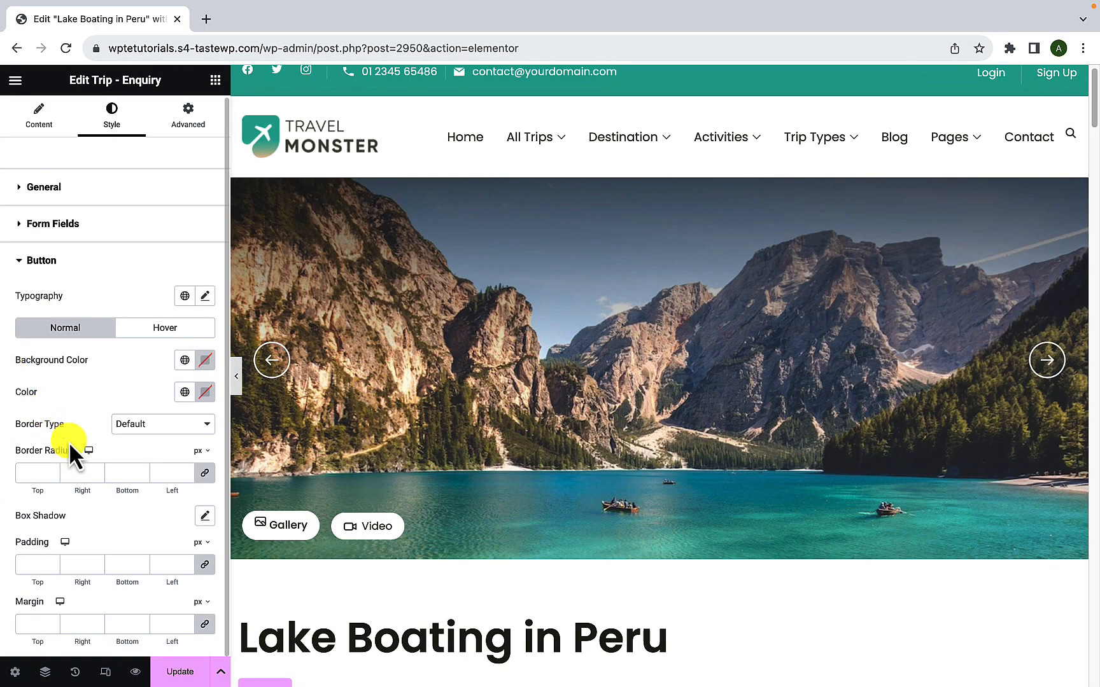
{"action": "left_click", "coordinate": [181, 674]}
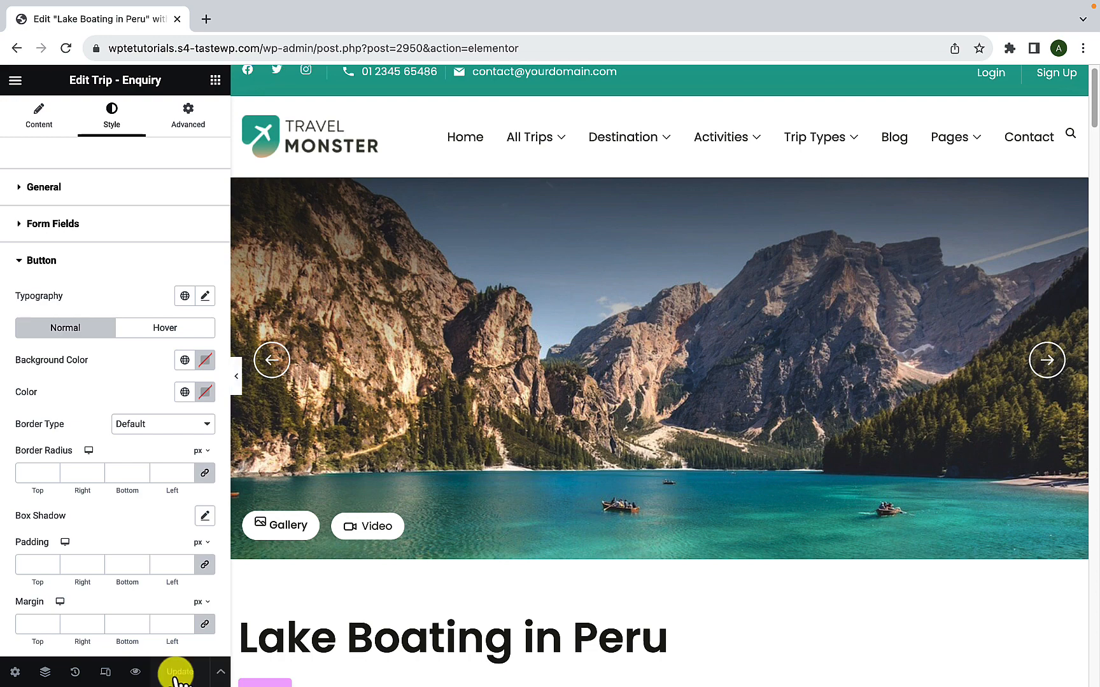
{"action": "left_click", "coordinate": [136, 672]}
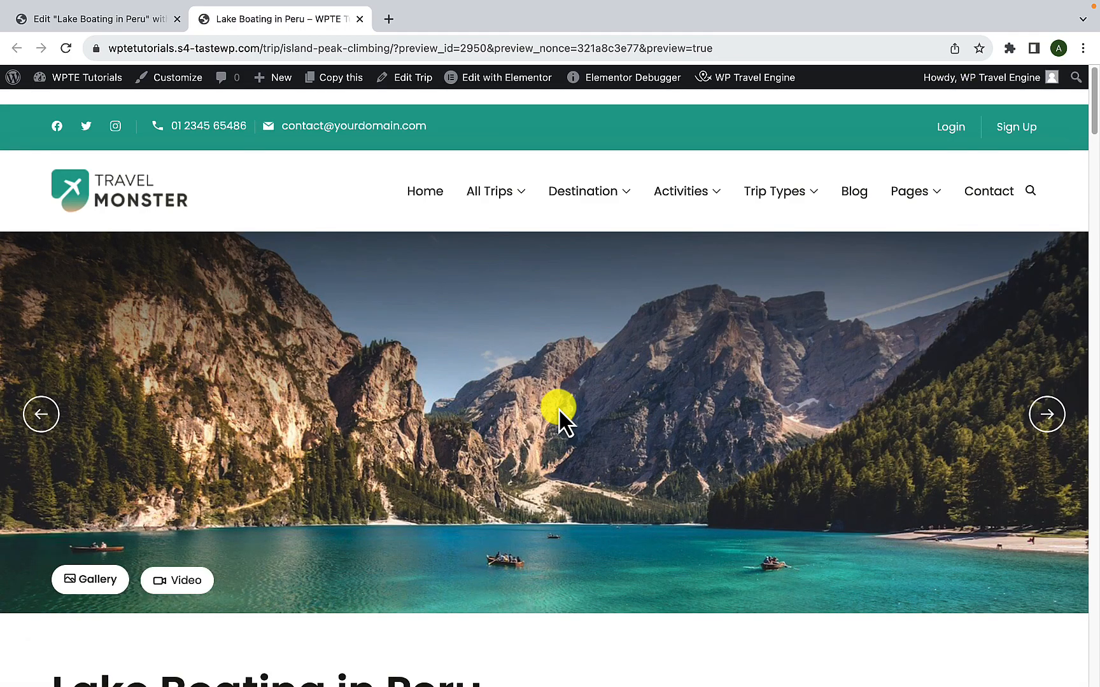
- Look through the previewed trip page from the header image down to the enquiry form
{"action": "scroll", "coordinate": [558, 408], "scroll_direction": "down", "scroll_amount": 15}
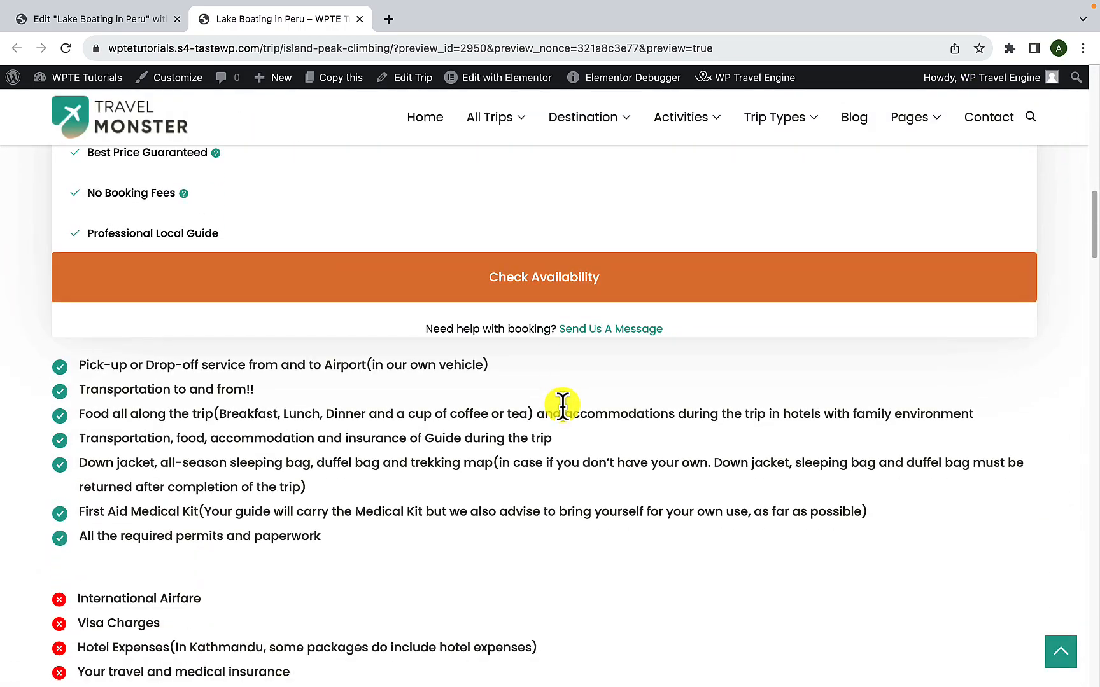
{"action": "scroll", "coordinate": [562, 406], "scroll_direction": "down", "scroll_amount": 10}
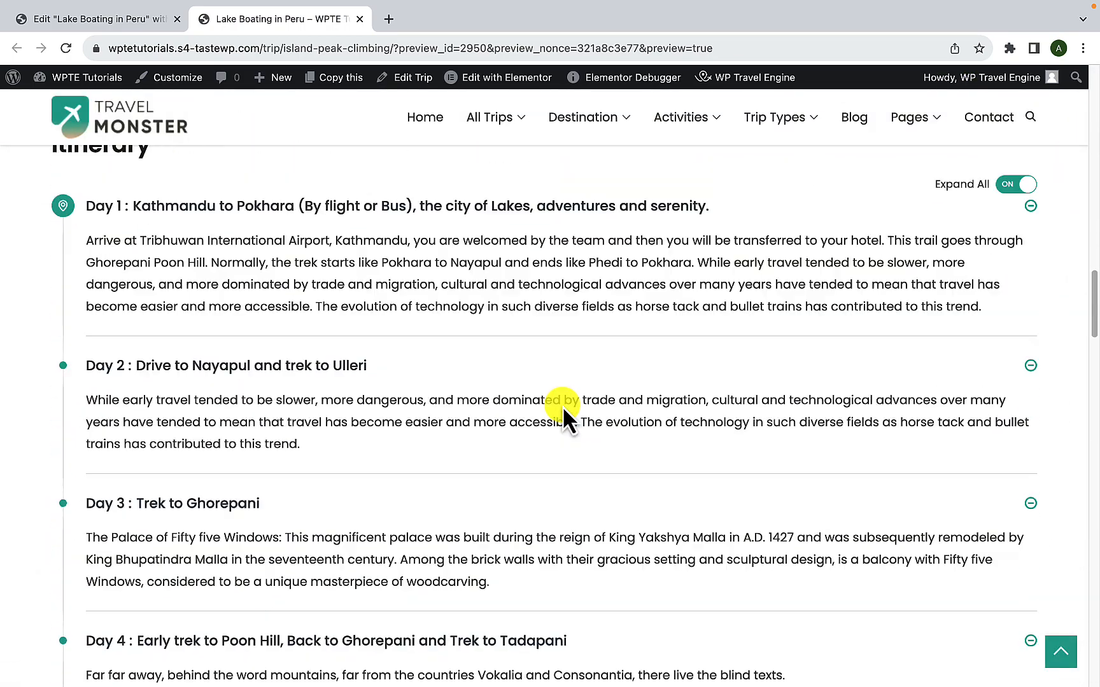
{"action": "scroll", "coordinate": [562, 407], "scroll_direction": "down", "scroll_amount": 10}
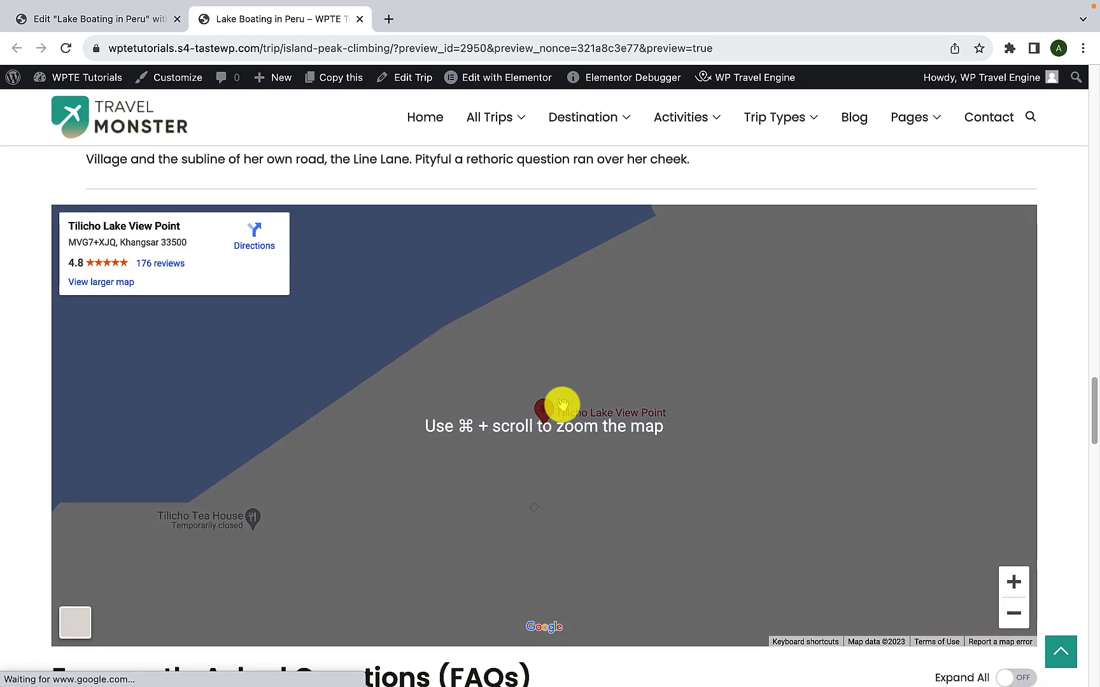
{"action": "scroll", "coordinate": [562, 405], "scroll_direction": "down", "scroll_amount": 12}
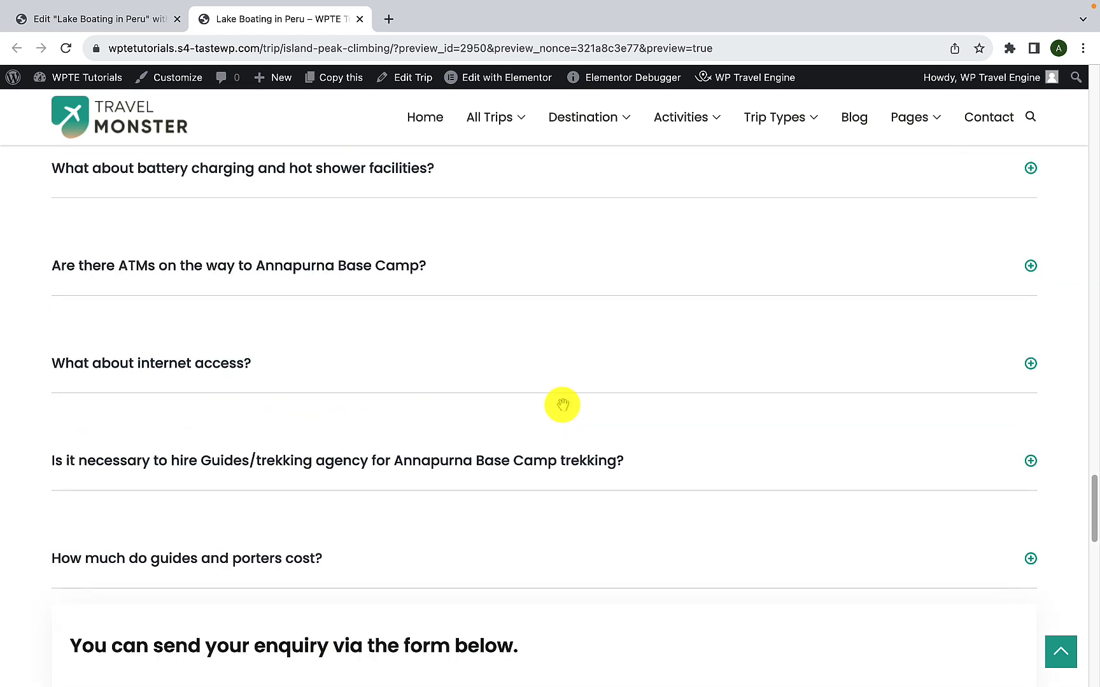
{"action": "scroll", "coordinate": [562, 405], "scroll_direction": "down", "scroll_amount": 2}
- Expand all FAQ answers in the preview, read through them and collapse them all again
{"action": "scroll", "coordinate": [562, 405], "scroll_direction": "up", "scroll_amount": 8}
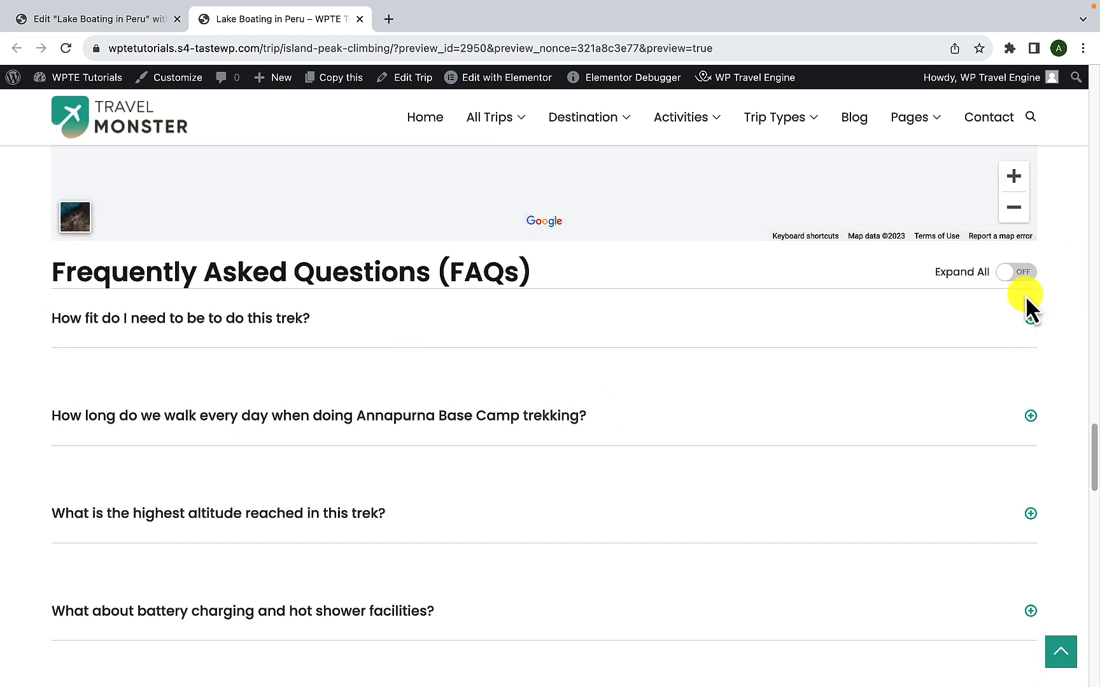
{"action": "left_click", "coordinate": [1017, 273]}
{"action": "scroll", "coordinate": [945, 328], "scroll_direction": "down", "scroll_amount": 10}
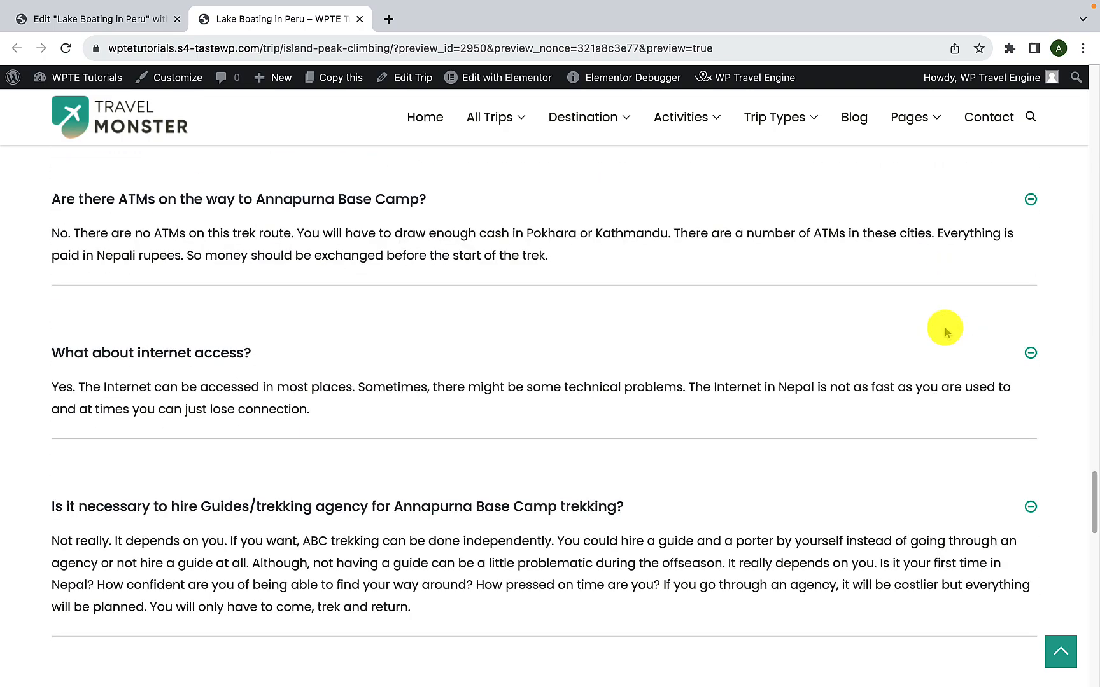
{"action": "scroll", "coordinate": [945, 330], "scroll_direction": "down", "scroll_amount": 5}
{"action": "scroll", "coordinate": [945, 330], "scroll_direction": "up", "scroll_amount": 6}
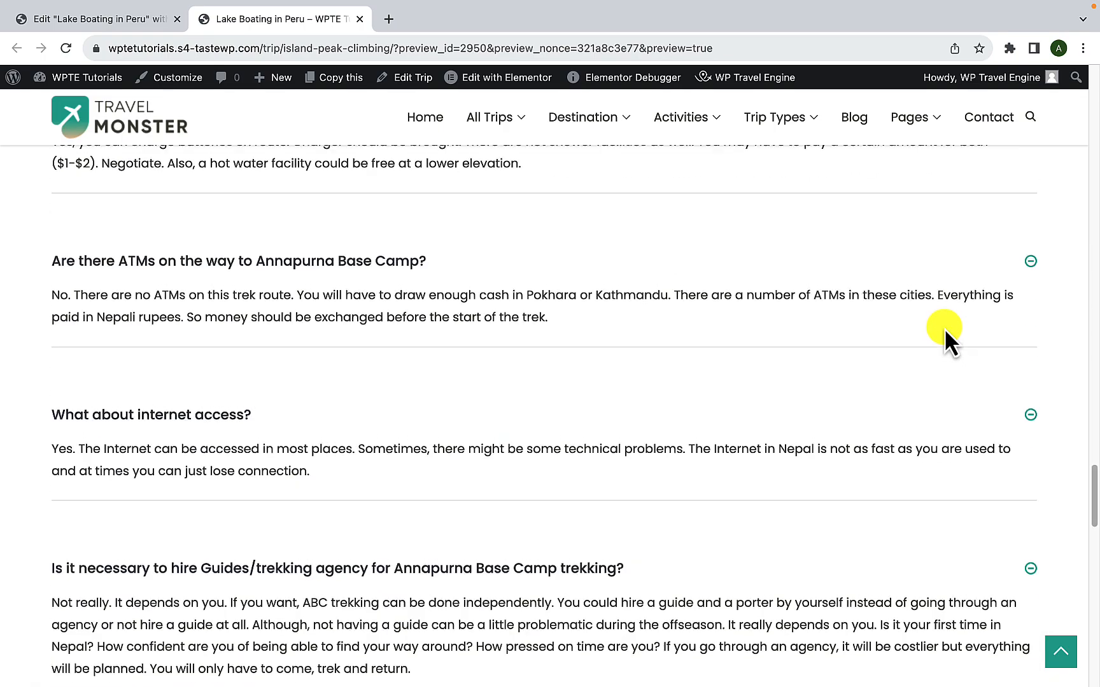
{"action": "scroll", "coordinate": [945, 327], "scroll_direction": "up", "scroll_amount": 10}
{"action": "left_click", "coordinate": [1006, 318]}
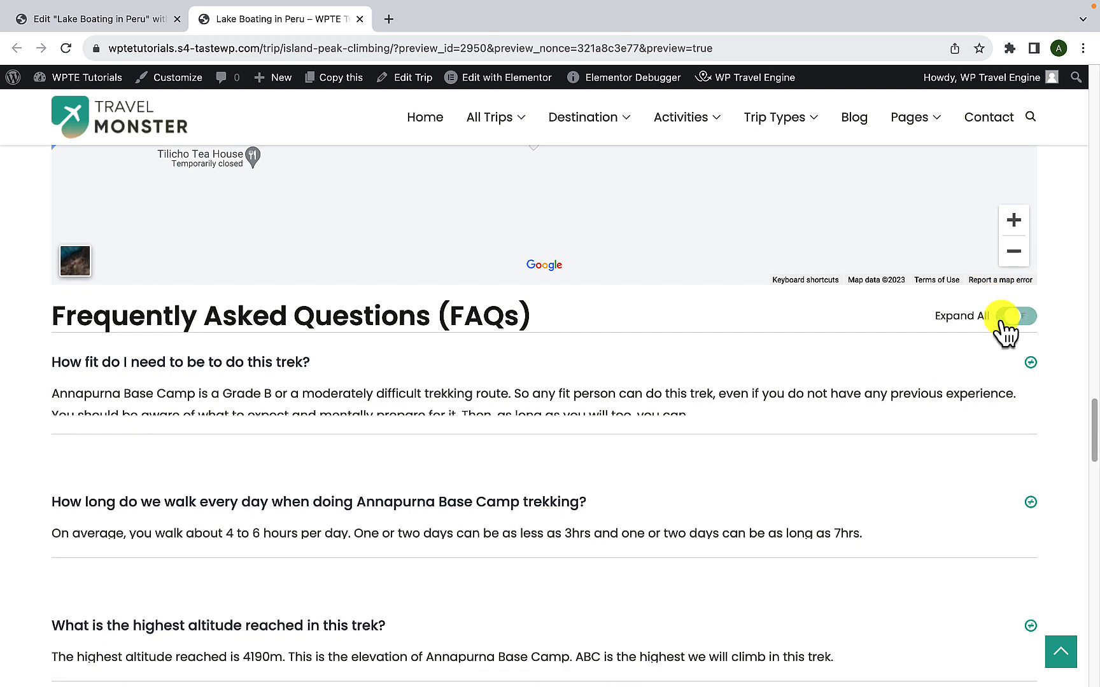
- Review the enquiry form down to its Send Email button, then the FAQs and map in the preview
{"action": "scroll", "coordinate": [878, 406], "scroll_direction": "down", "scroll_amount": 12}
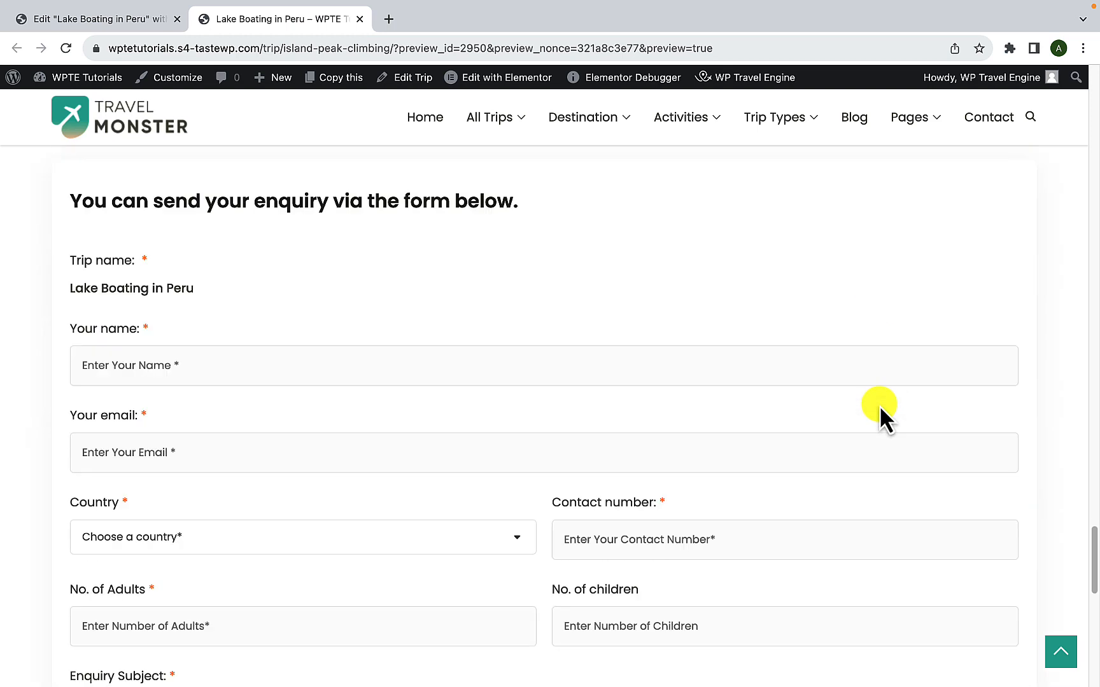
{"action": "scroll", "coordinate": [879, 405], "scroll_direction": "down", "scroll_amount": 5}
{"action": "scroll", "coordinate": [880, 404], "scroll_direction": "up", "scroll_amount": 12}
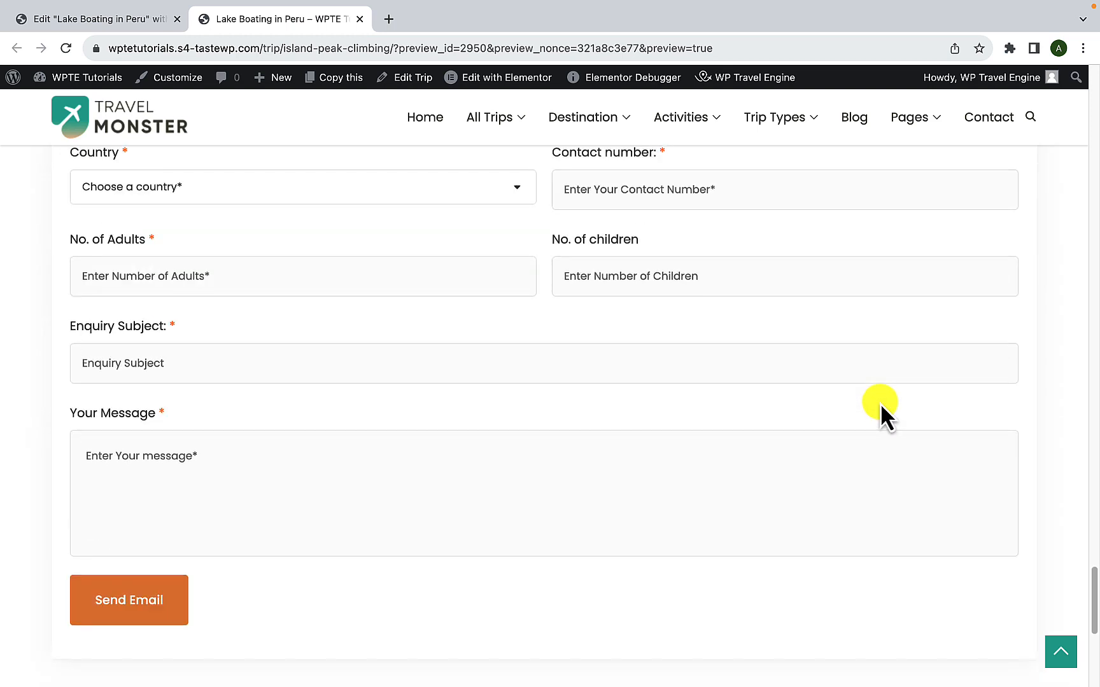
{"action": "scroll", "coordinate": [879, 402], "scroll_direction": "up", "scroll_amount": 8}
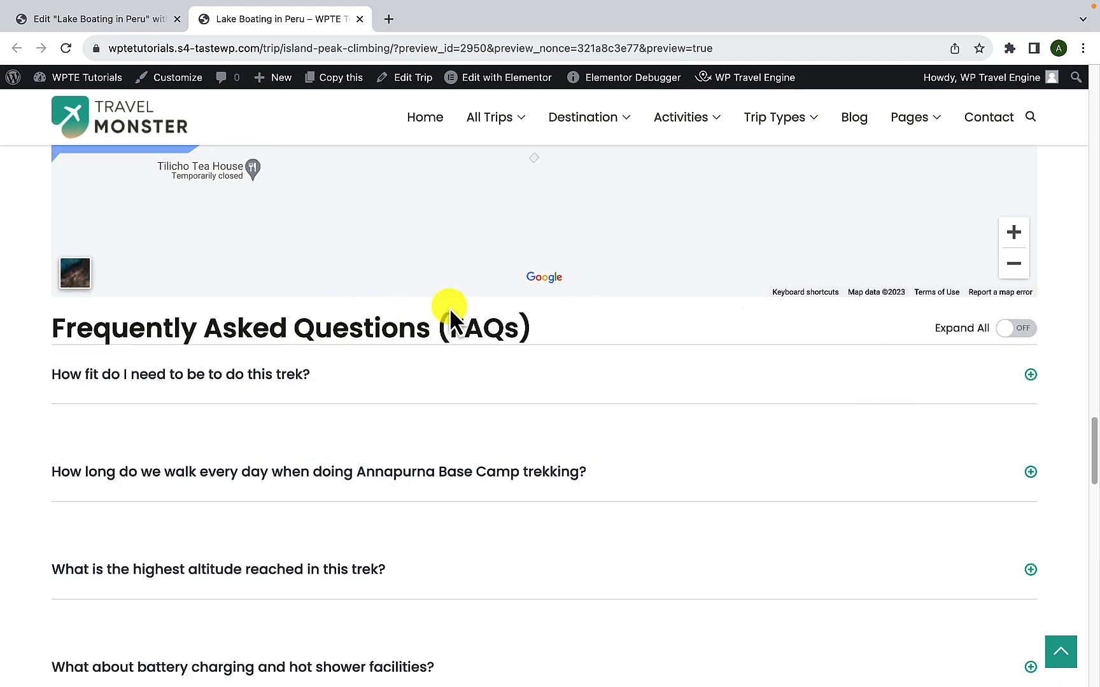
{"action": "scroll", "coordinate": [450, 308], "scroll_direction": "down", "scroll_amount": 2}
{"action": "scroll", "coordinate": [449, 311], "scroll_direction": "up", "scroll_amount": 6}
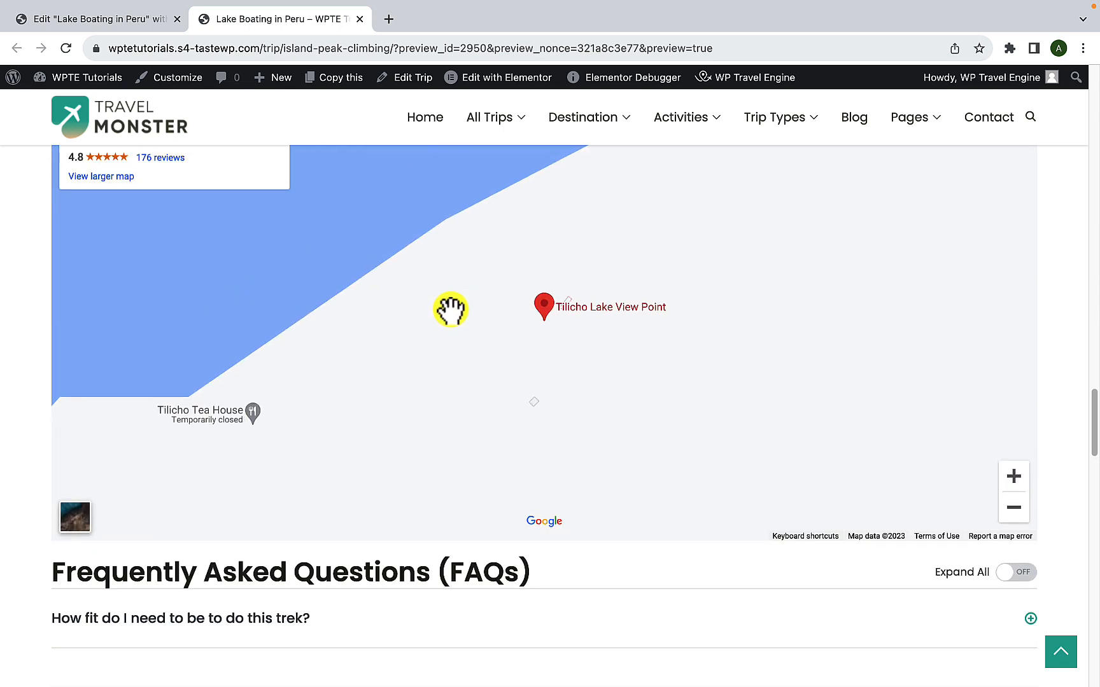
{"action": "scroll", "coordinate": [449, 299], "scroll_direction": "up", "scroll_amount": 2}
{"action": "scroll", "coordinate": [462, 331], "scroll_direction": "down", "scroll_amount": 5}
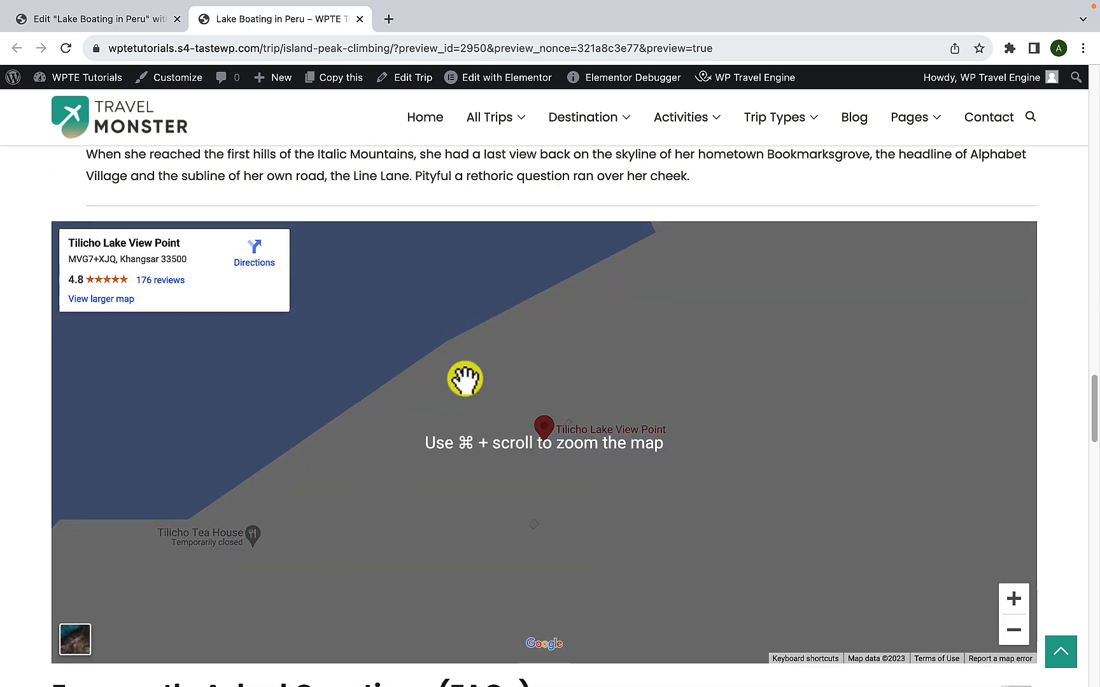
- Return to the editor and add a 50 px Spacer between the map and the Frequently Asked Questions section
{"action": "scroll", "coordinate": [471, 400], "scroll_direction": "down", "scroll_amount": 1}
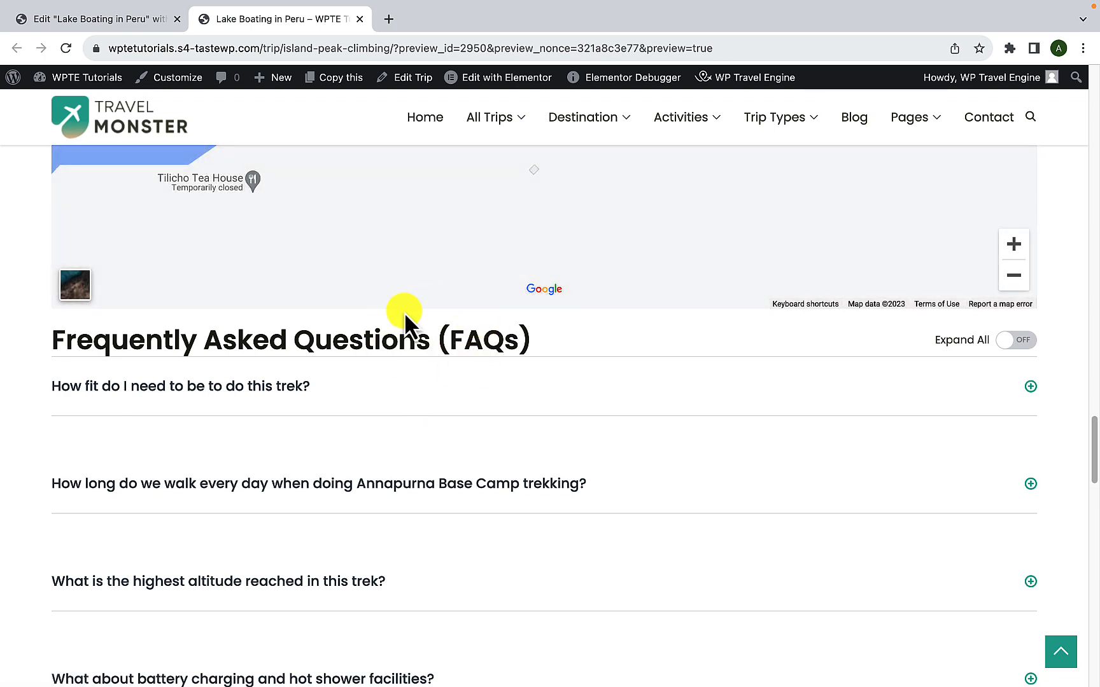
{"action": "left_click", "coordinate": [139, 20]}
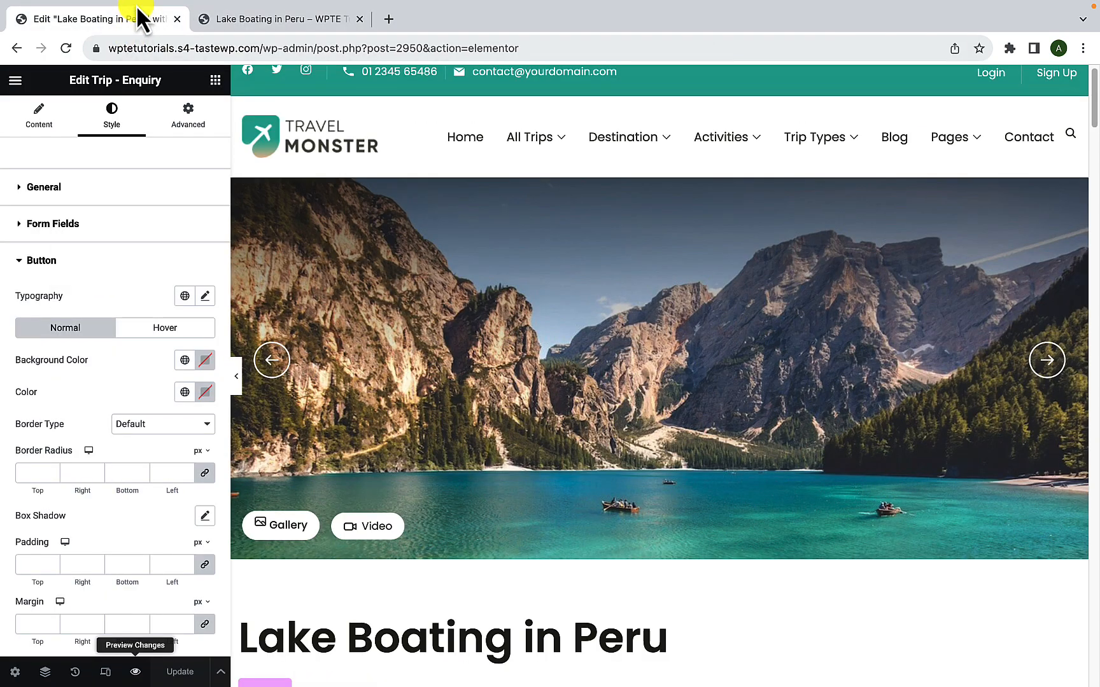
{"action": "scroll", "coordinate": [519, 450], "scroll_direction": "down", "scroll_amount": 10}
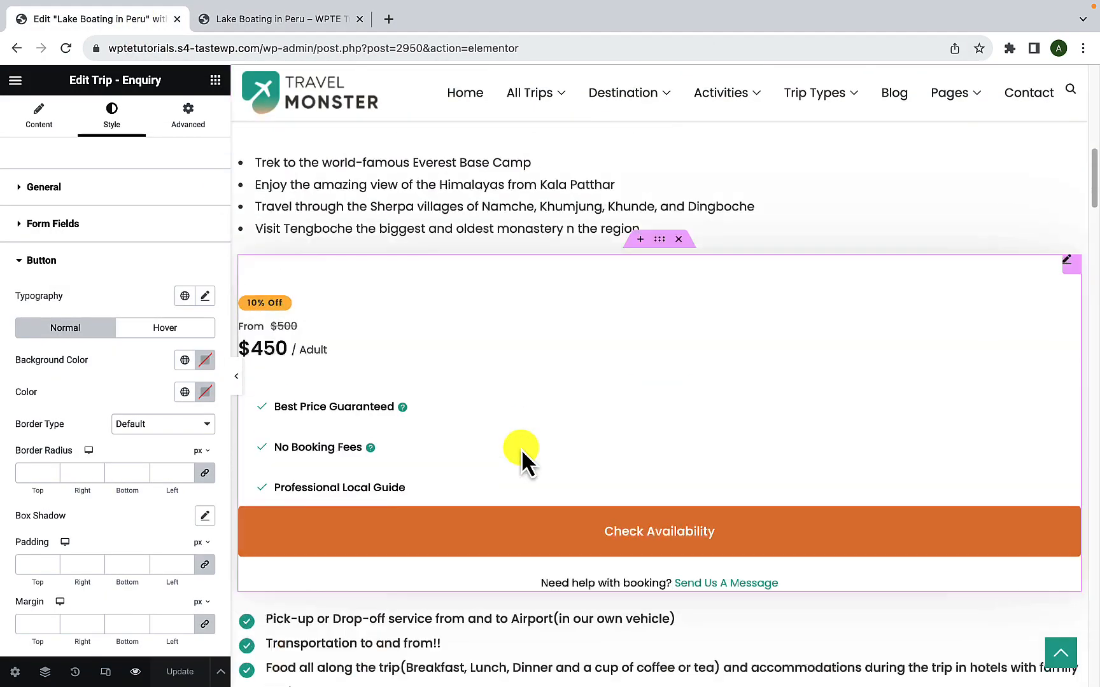
{"action": "scroll", "coordinate": [521, 448], "scroll_direction": "down", "scroll_amount": 15}
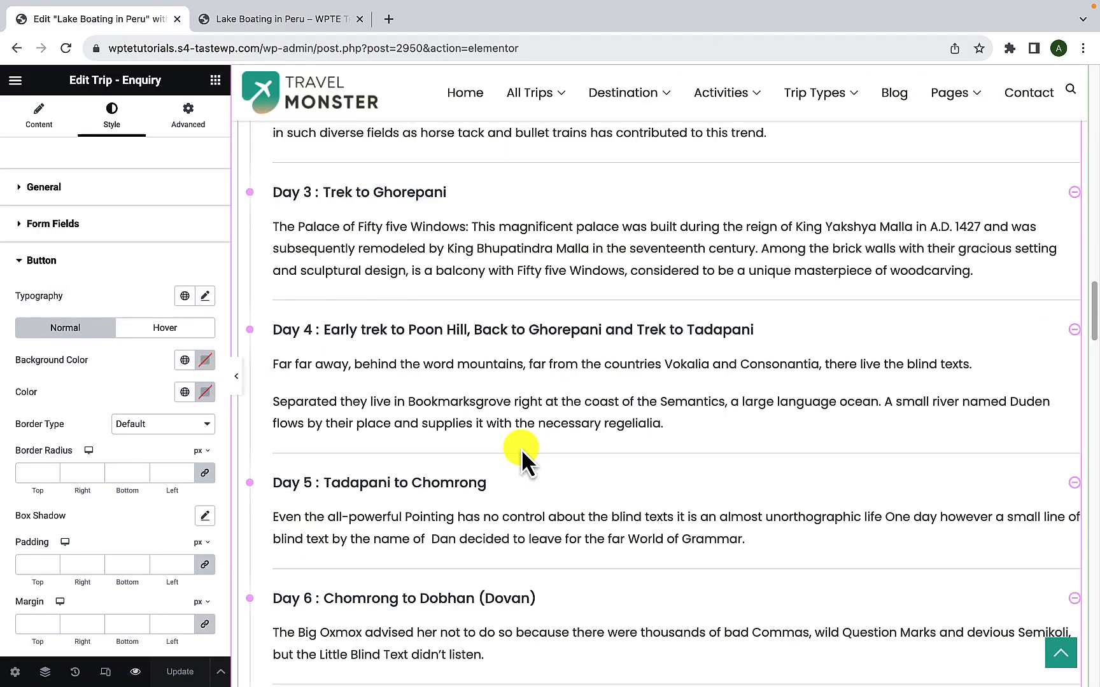
{"action": "scroll", "coordinate": [522, 450], "scroll_direction": "down", "scroll_amount": 2}
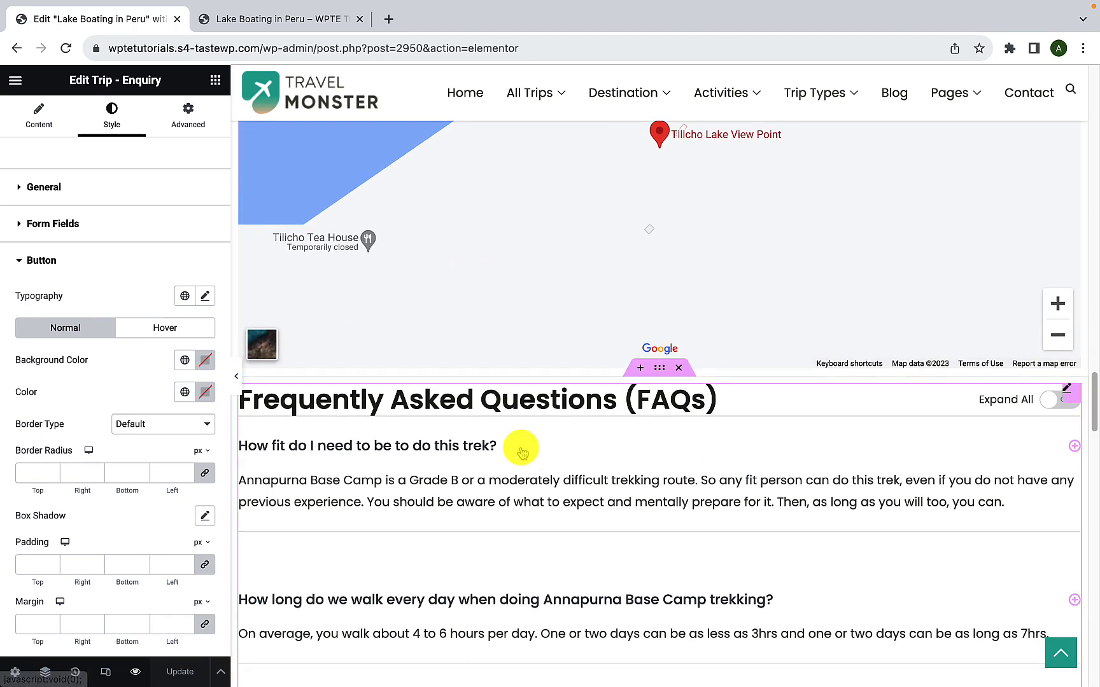
{"action": "left_click", "coordinate": [215, 79]}
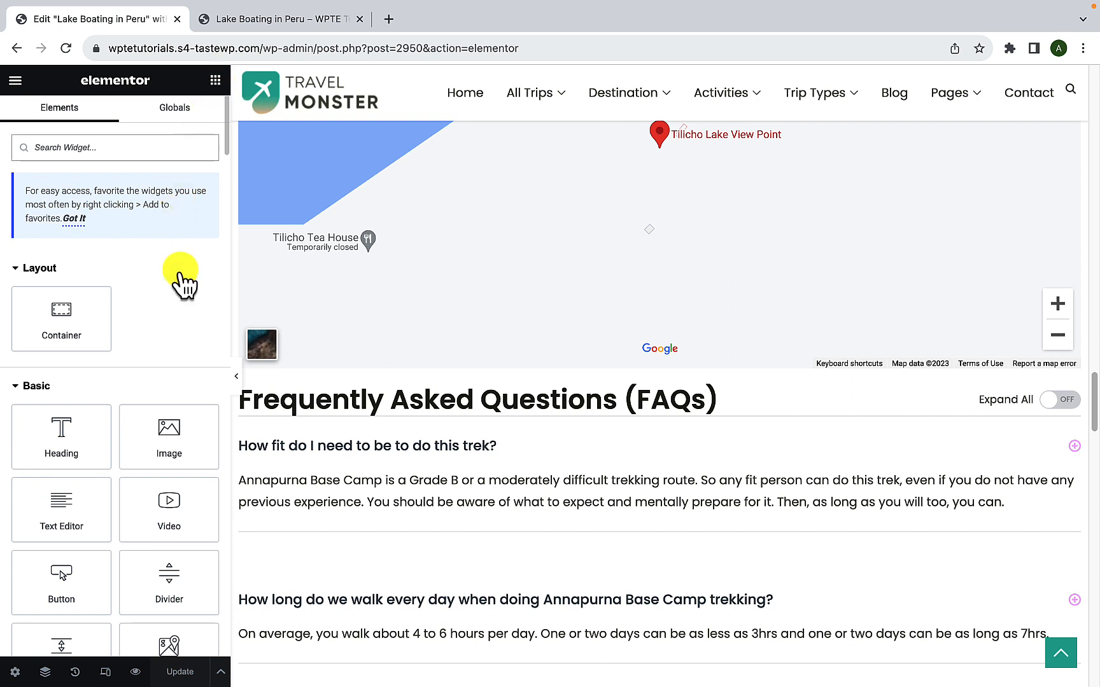
{"action": "scroll", "coordinate": [183, 315], "scroll_direction": "down", "scroll_amount": 1}
{"action": "scroll", "coordinate": [183, 316], "scroll_direction": "down", "scroll_amount": 5}
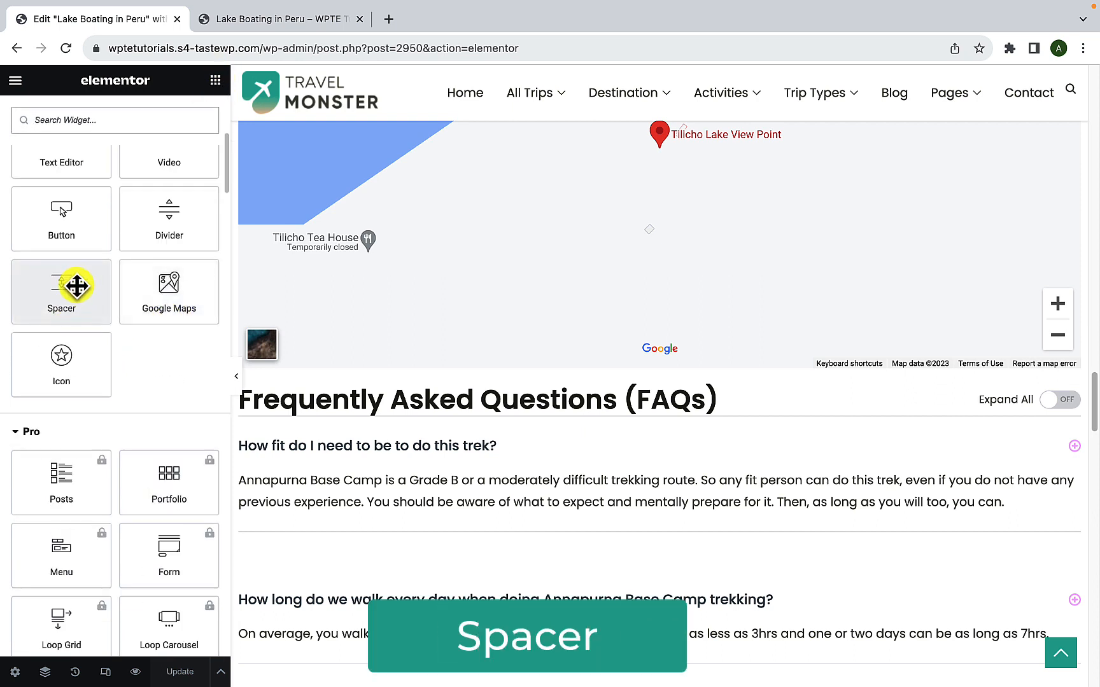
{"action": "left_click_drag", "start_coordinate": [76, 286], "coordinate": [338, 365]}
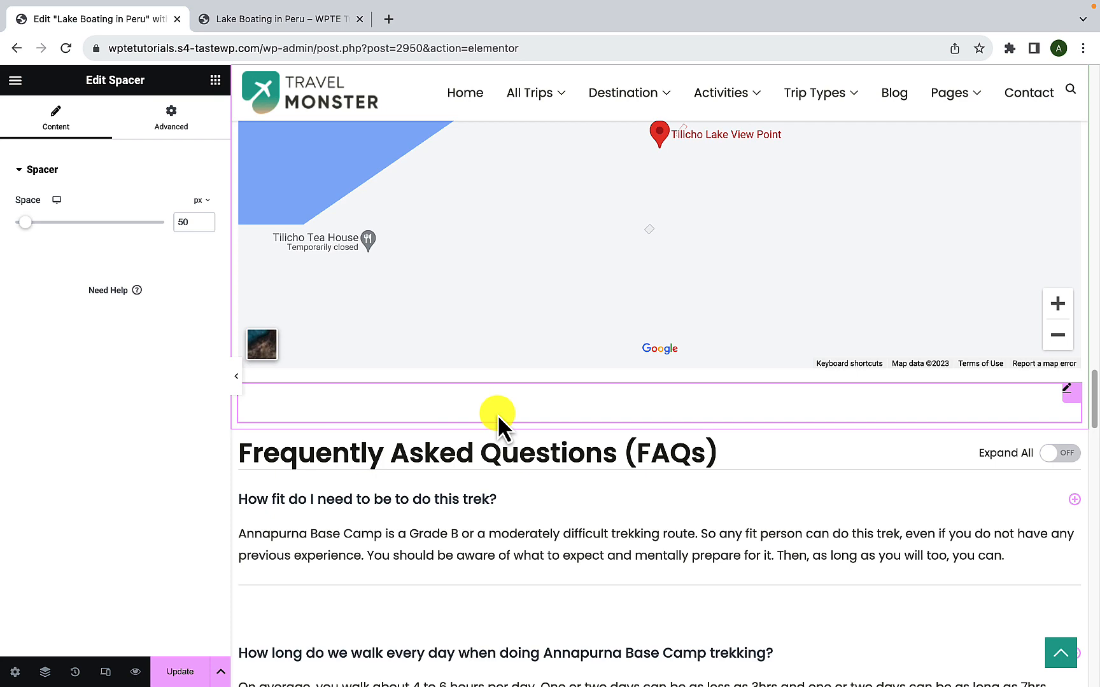
{"action": "mouse_move", "coordinate": [24, 225]}
{"action": "left_mouse_down"}
{"action": "mouse_move", "coordinate": [37, 226]}
{"action": "mouse_move", "coordinate": [25, 223]}
{"action": "left_mouse_up"}
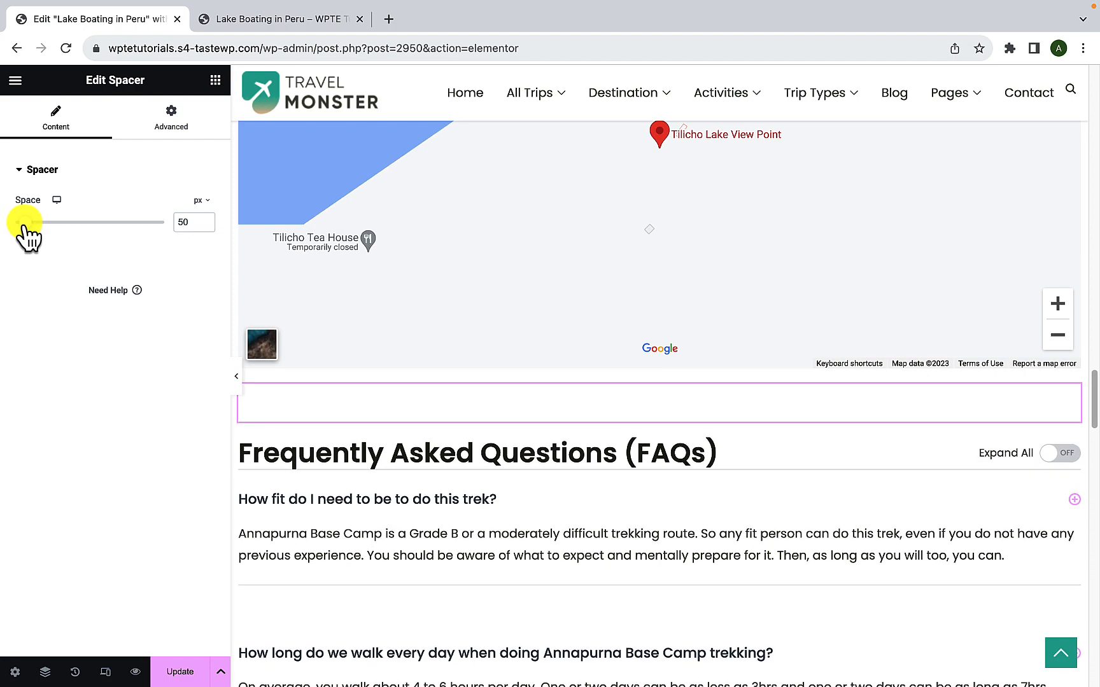
- Duplicate the spacer below the map and move the copy between the last FAQ and the enquiry form
{"action": "scroll", "coordinate": [540, 436], "scroll_direction": "down", "scroll_amount": 15}
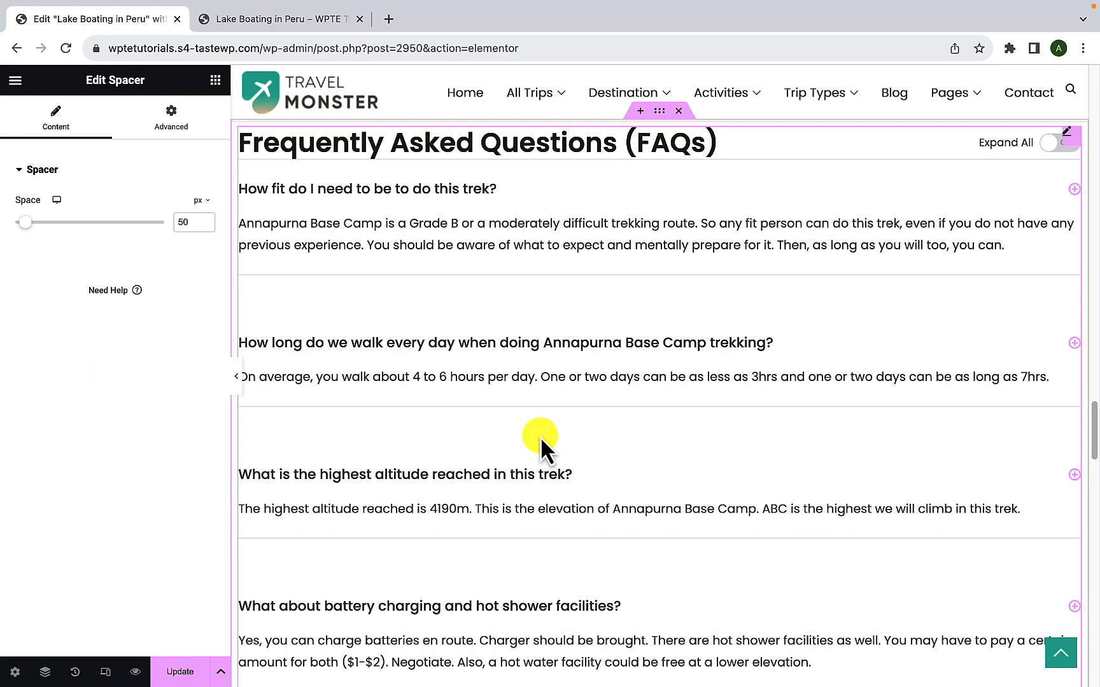
{"action": "scroll", "coordinate": [541, 439], "scroll_direction": "down", "scroll_amount": 5}
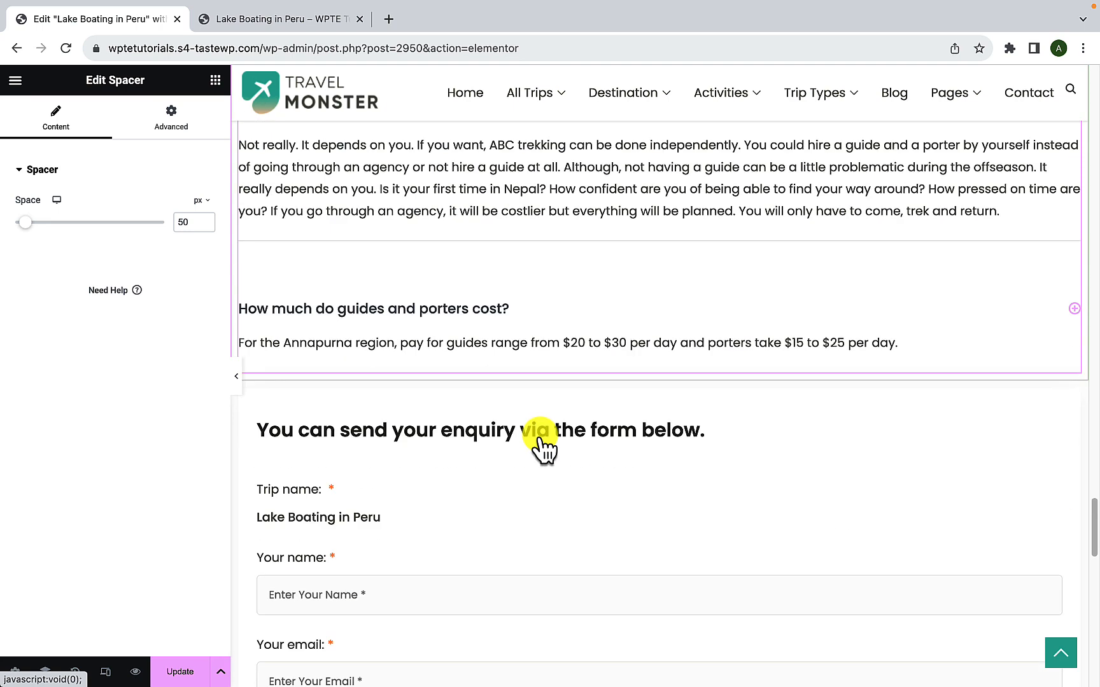
{"action": "scroll", "coordinate": [541, 437], "scroll_direction": "down", "scroll_amount": 2}
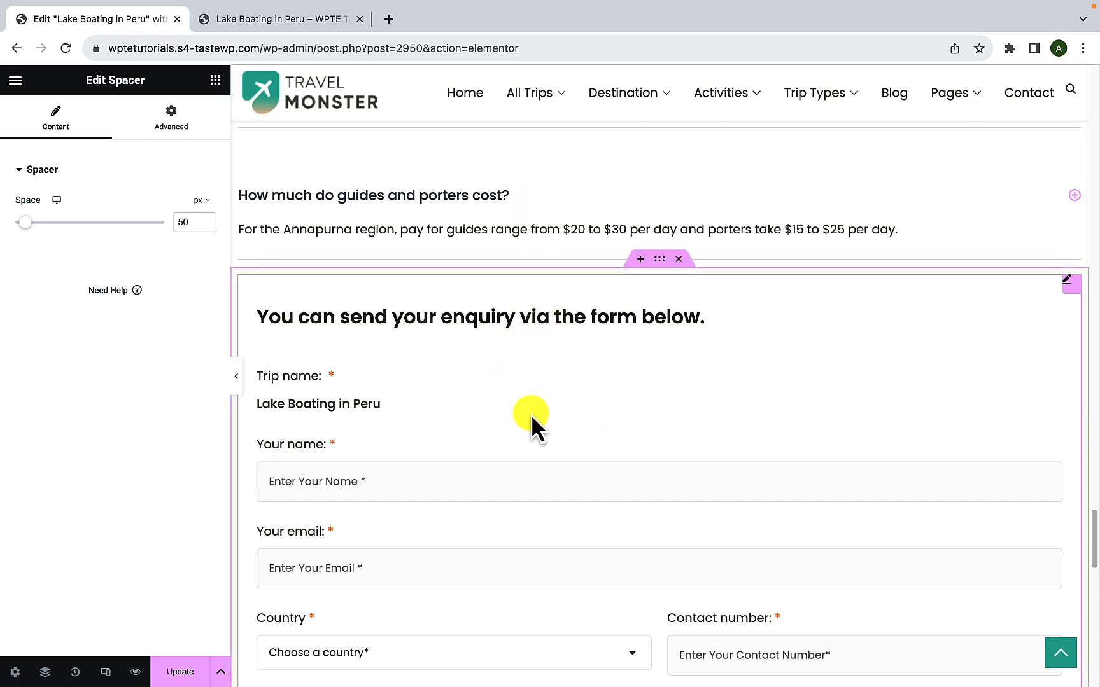
{"action": "scroll", "coordinate": [531, 415], "scroll_direction": "up", "scroll_amount": 15}
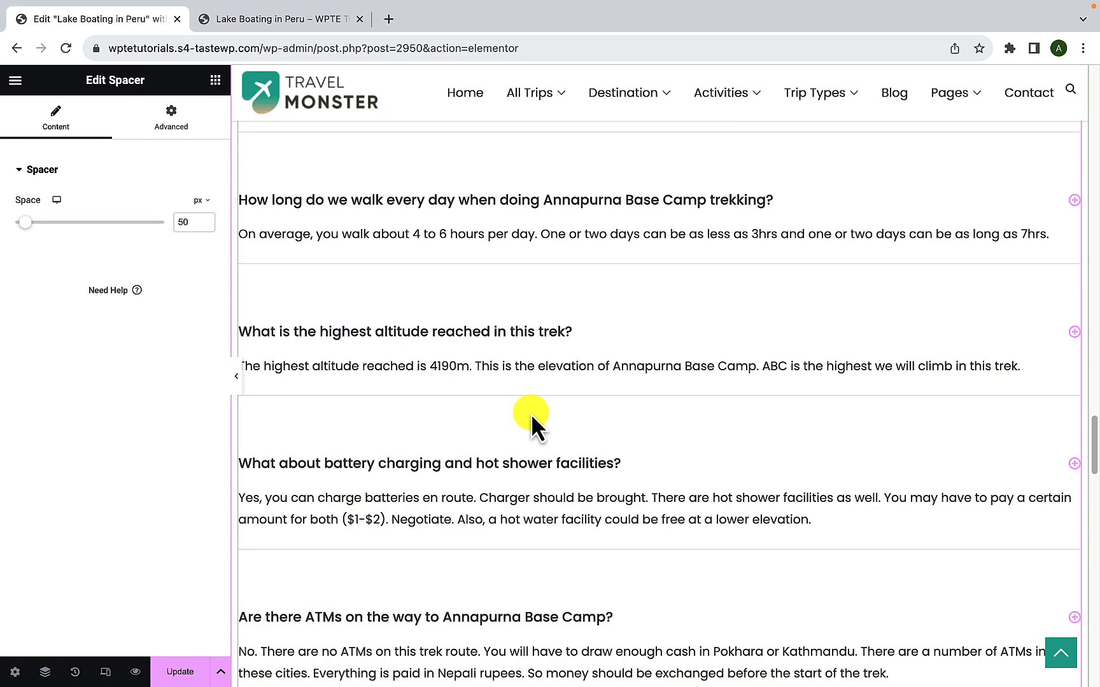
{"action": "scroll", "coordinate": [531, 413], "scroll_direction": "up", "scroll_amount": 5}
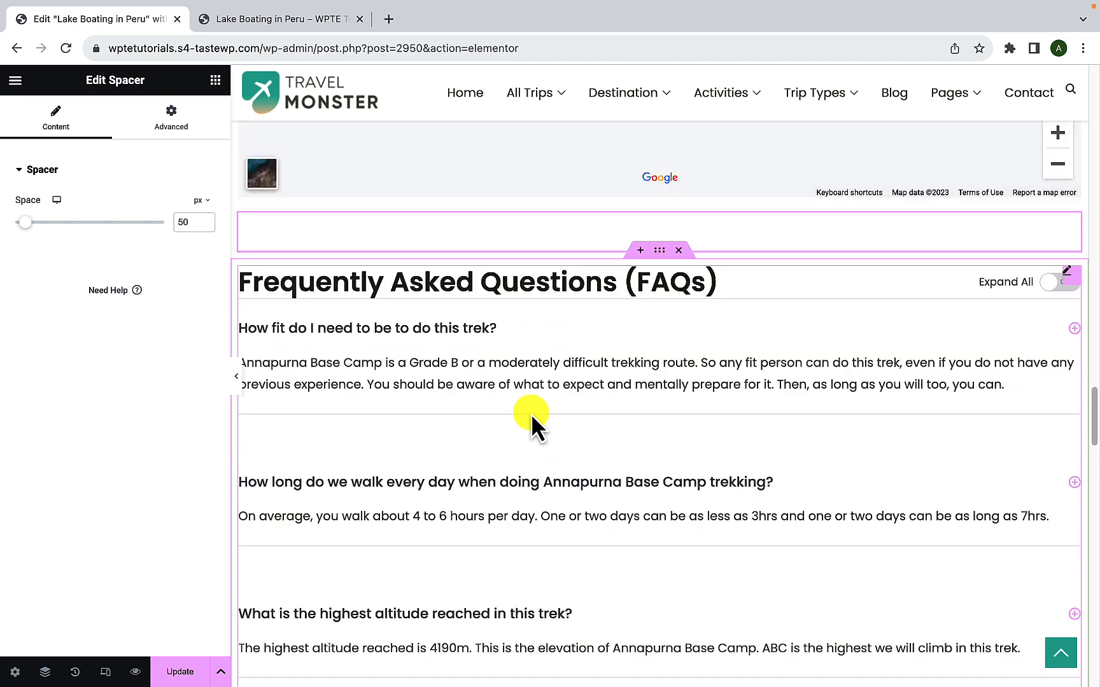
{"action": "right_click", "coordinate": [554, 232]}
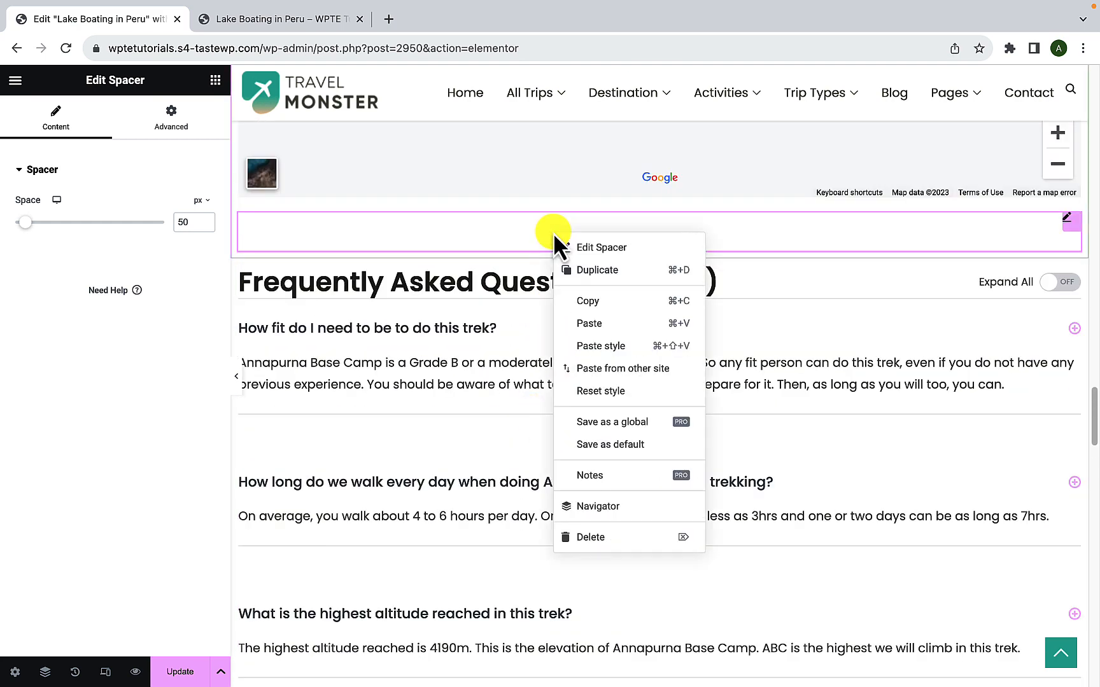
{"action": "left_click", "coordinate": [584, 275]}
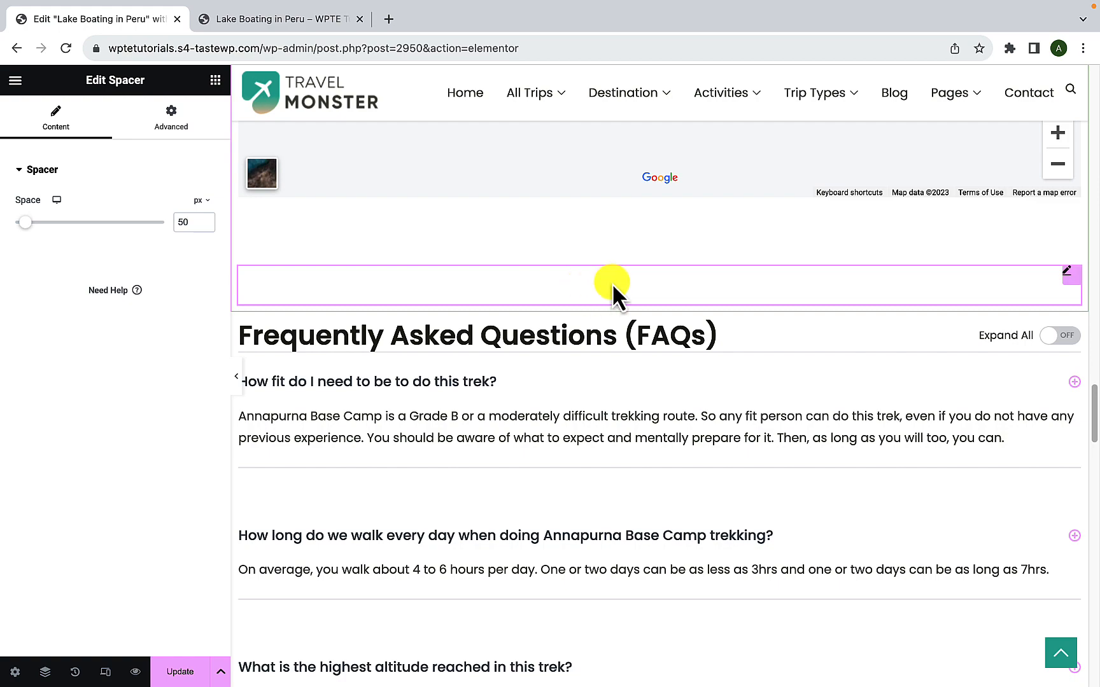
{"action": "left_click_drag", "start_coordinate": [612, 282], "coordinate": [592, 447]}
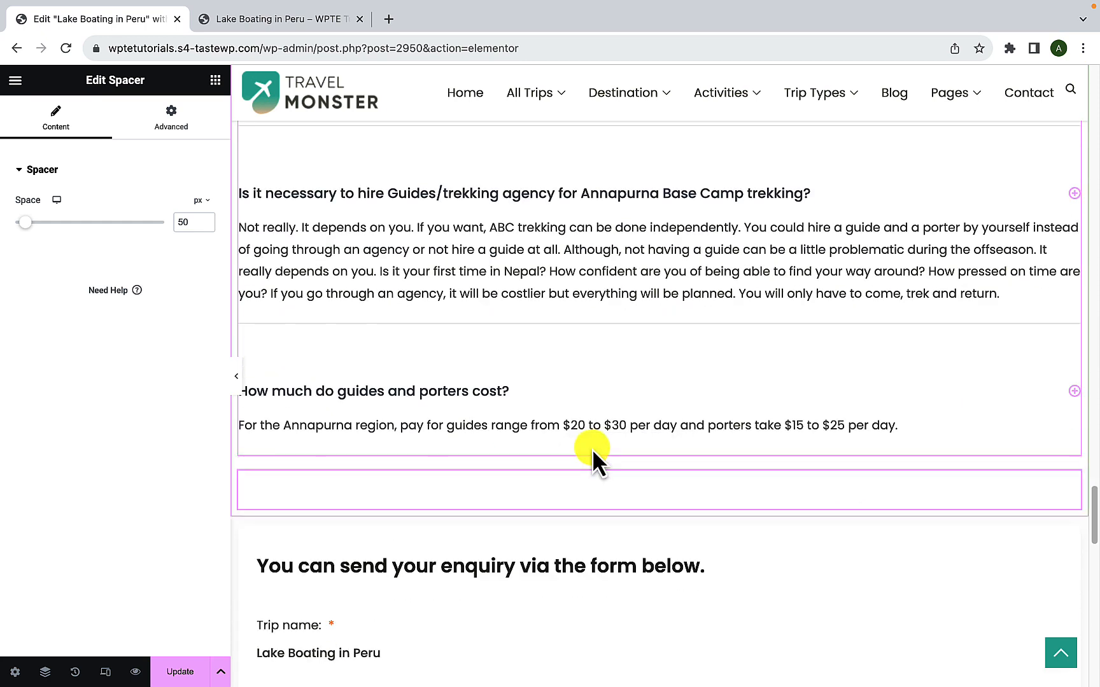
- Check the enquiry form below the new spacer down to its Send Email button, and update the trip page
{"action": "scroll", "coordinate": [592, 448], "scroll_direction": "down", "scroll_amount": 2}
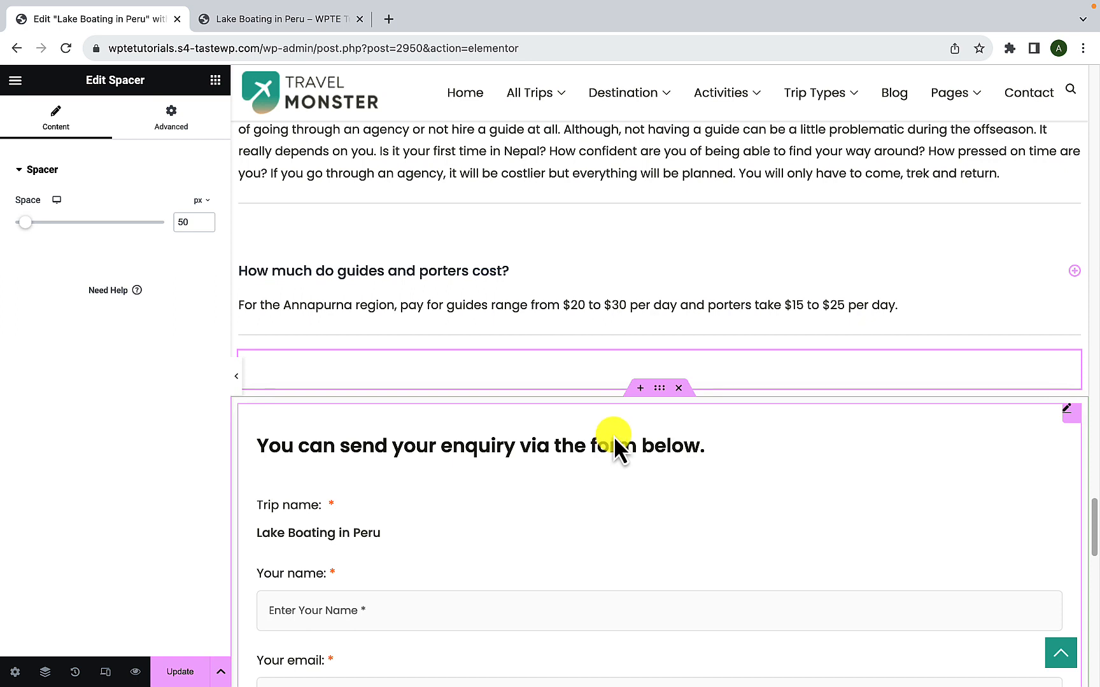
{"action": "scroll", "coordinate": [417, 524], "scroll_direction": "down", "scroll_amount": 2}
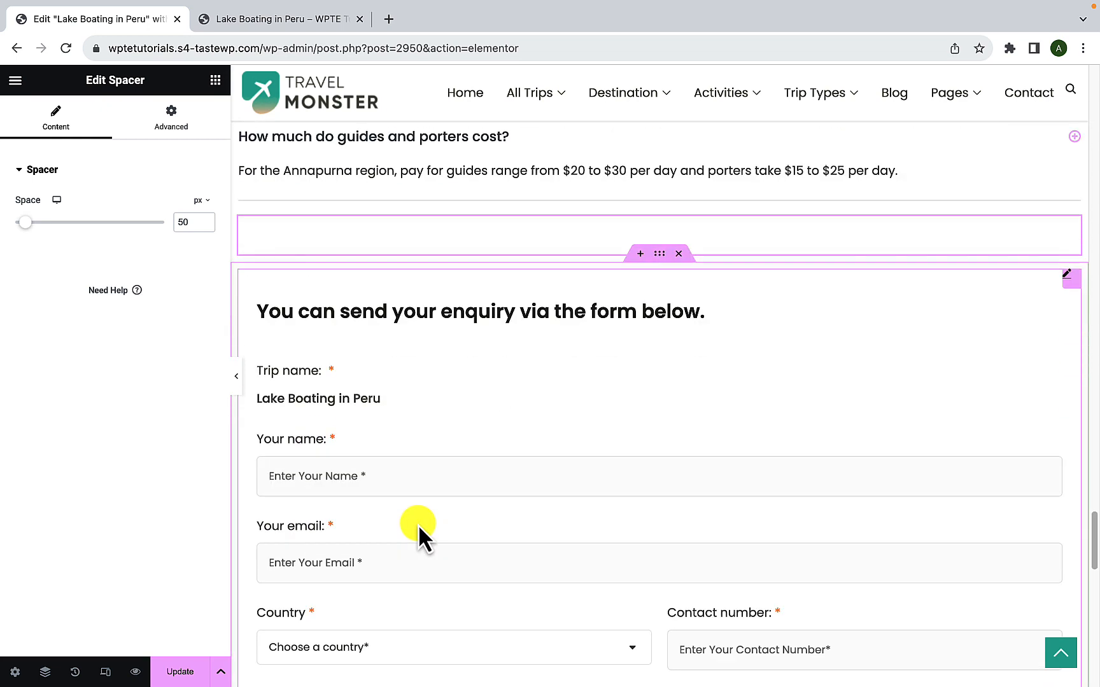
{"action": "scroll", "coordinate": [445, 519], "scroll_direction": "down", "scroll_amount": 6}
{"action": "scroll", "coordinate": [495, 511], "scroll_direction": "down", "scroll_amount": 1}
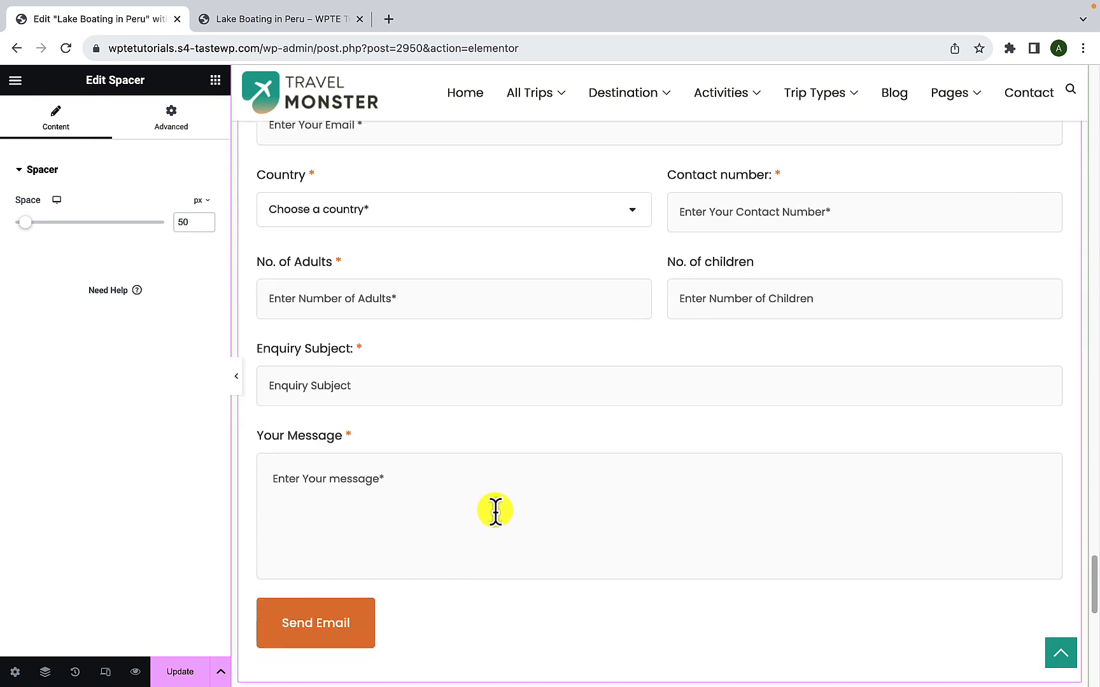
{"action": "scroll", "coordinate": [495, 511], "scroll_direction": "down", "scroll_amount": 1}
{"action": "left_click", "coordinate": [190, 674]}
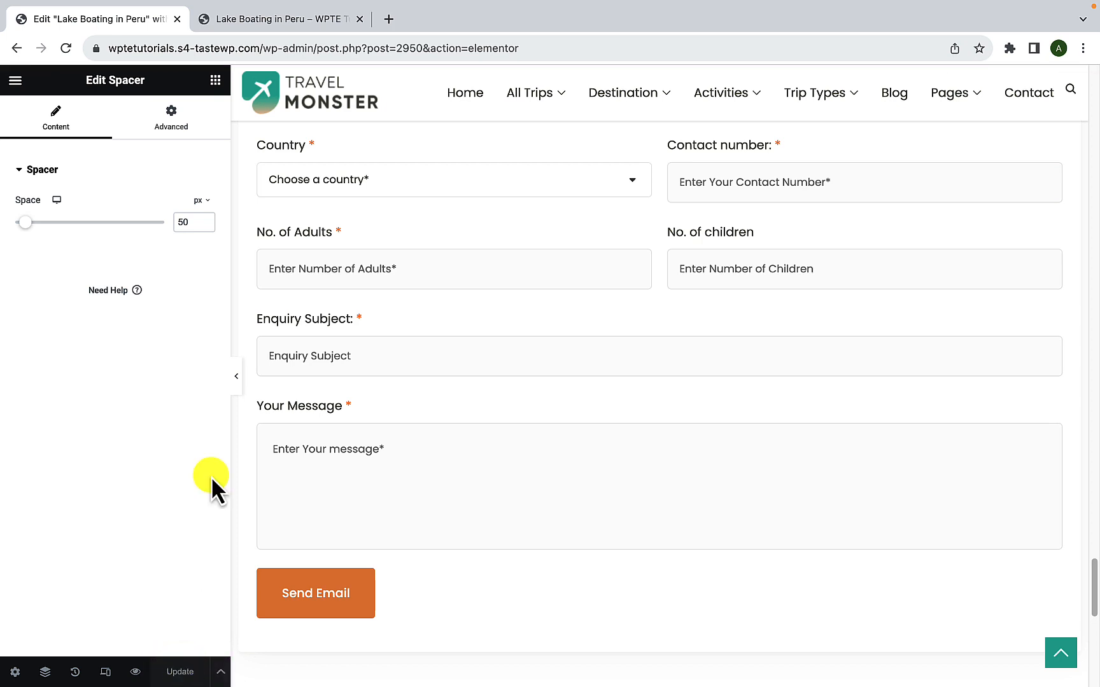
- Switch to the preview and examine the spacing around the FAQs and the enquiry form, returning to the header image
{"action": "left_click", "coordinate": [257, 29]}
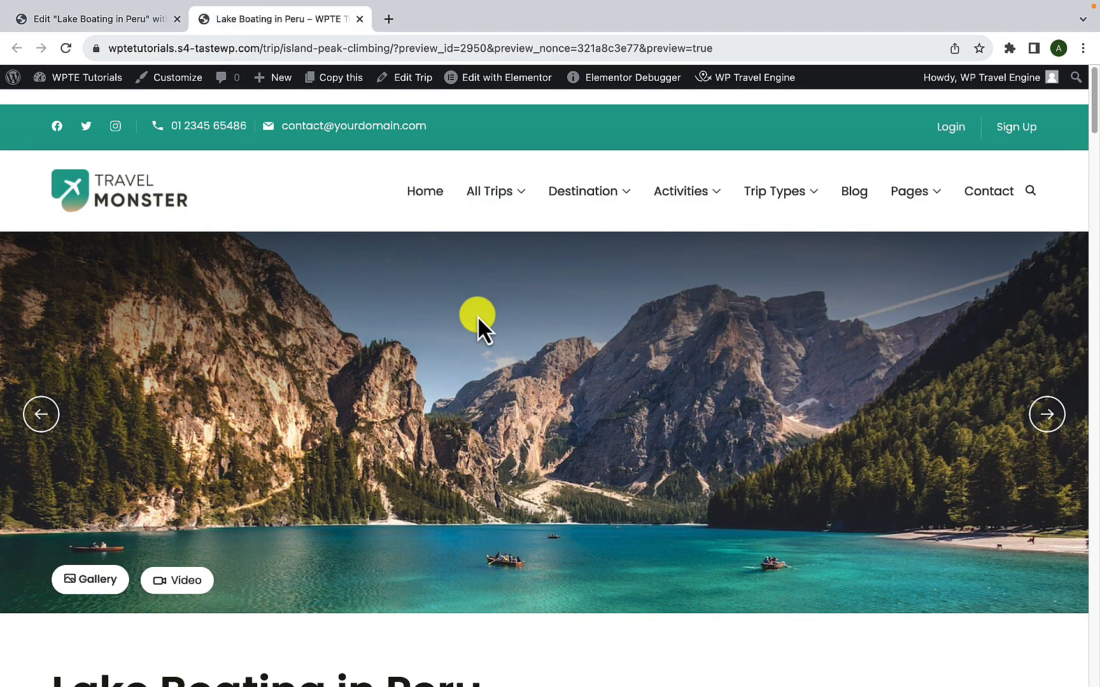
{"action": "scroll", "coordinate": [487, 369], "scroll_direction": "down", "scroll_amount": 8}
{"action": "scroll", "coordinate": [487, 369], "scroll_direction": "down", "scroll_amount": 18}
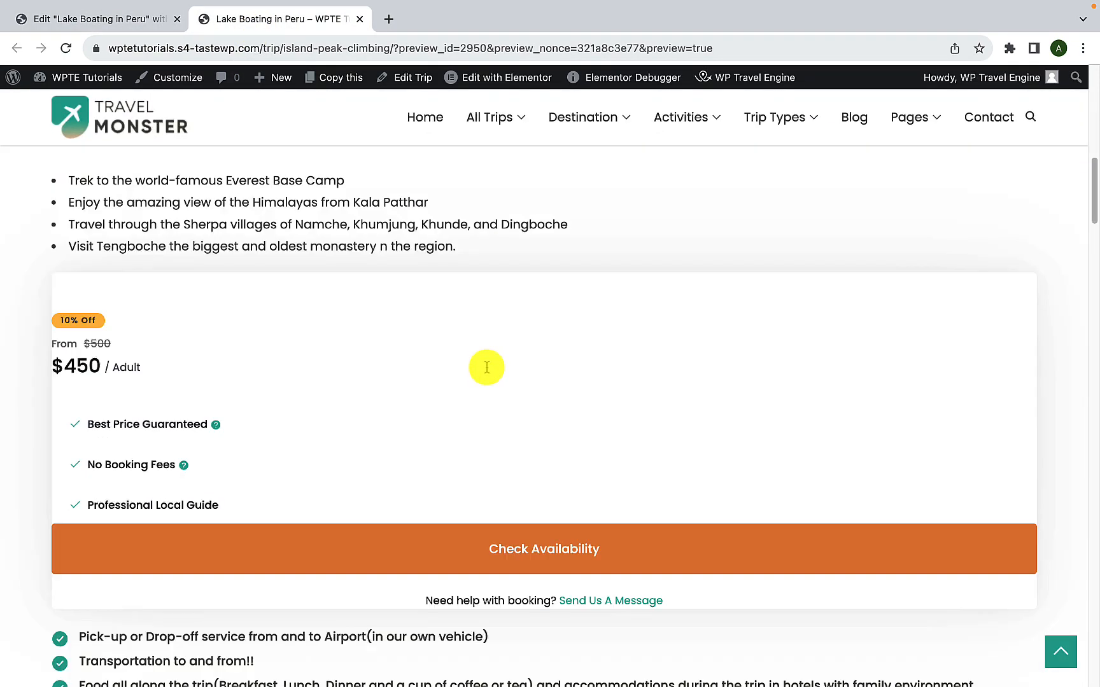
{"action": "scroll", "coordinate": [487, 370], "scroll_direction": "down", "scroll_amount": 15}
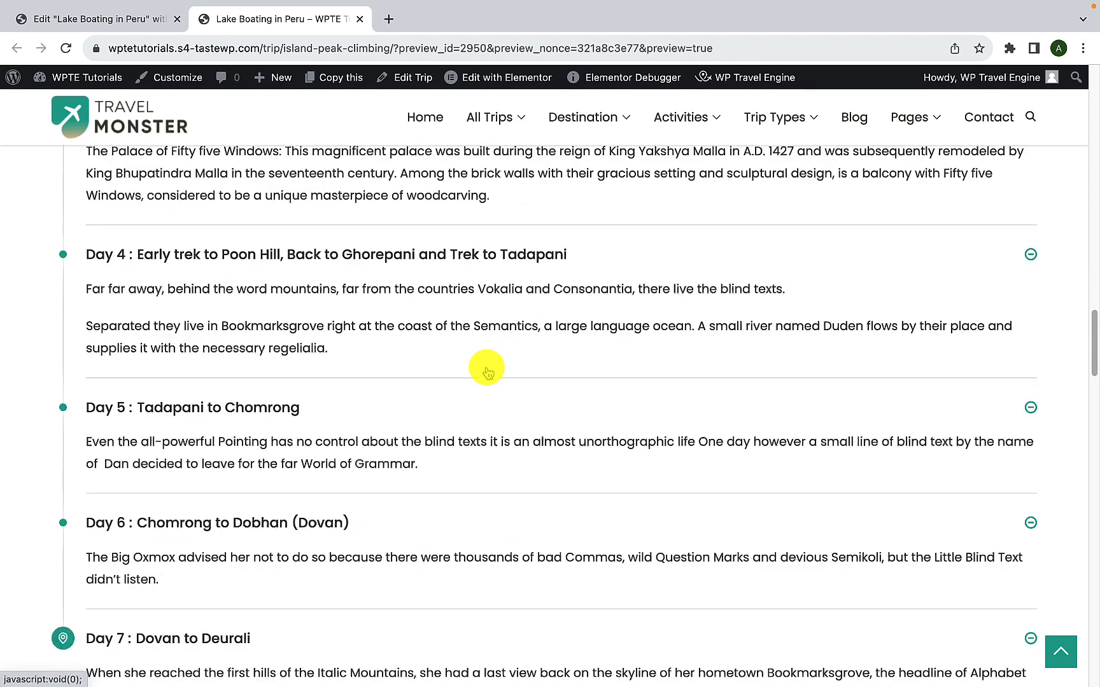
{"action": "scroll", "coordinate": [488, 372], "scroll_direction": "down", "scroll_amount": 7}
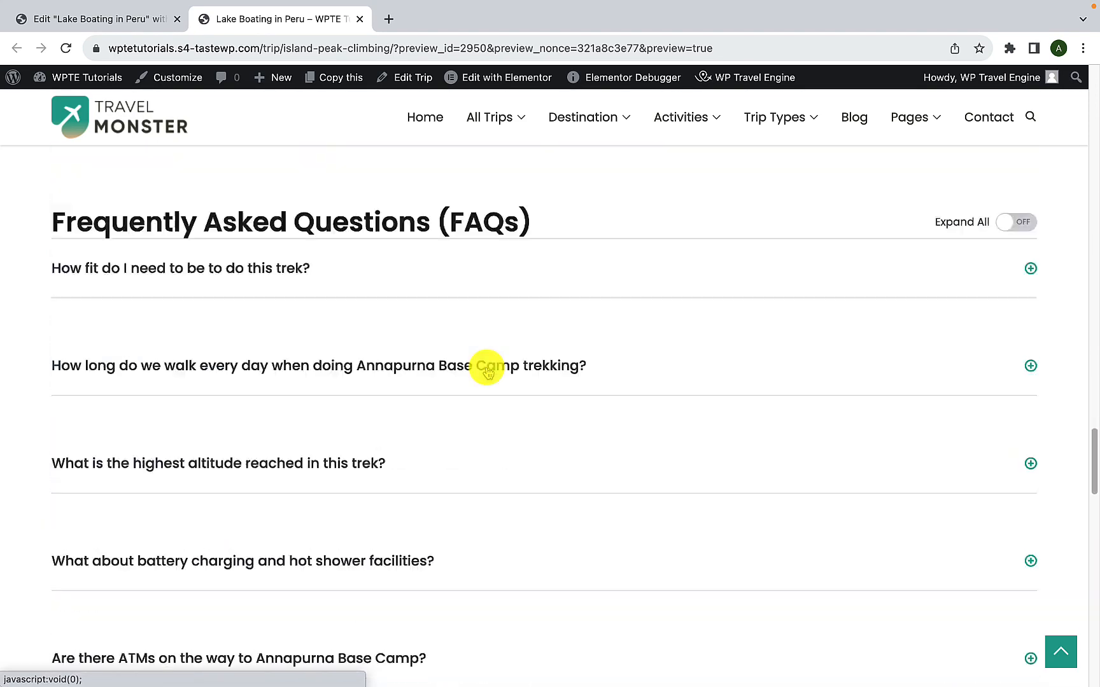
{"action": "scroll", "coordinate": [490, 376], "scroll_direction": "up", "scroll_amount": 2}
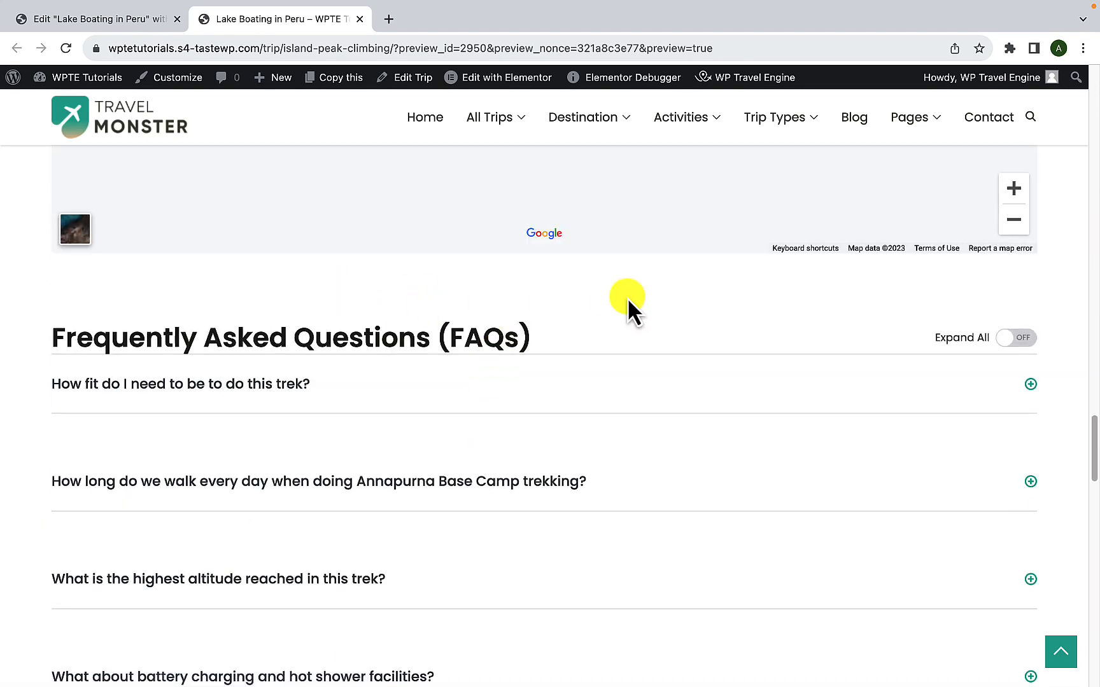
{"action": "scroll", "coordinate": [573, 352], "scroll_direction": "down", "scroll_amount": 12}
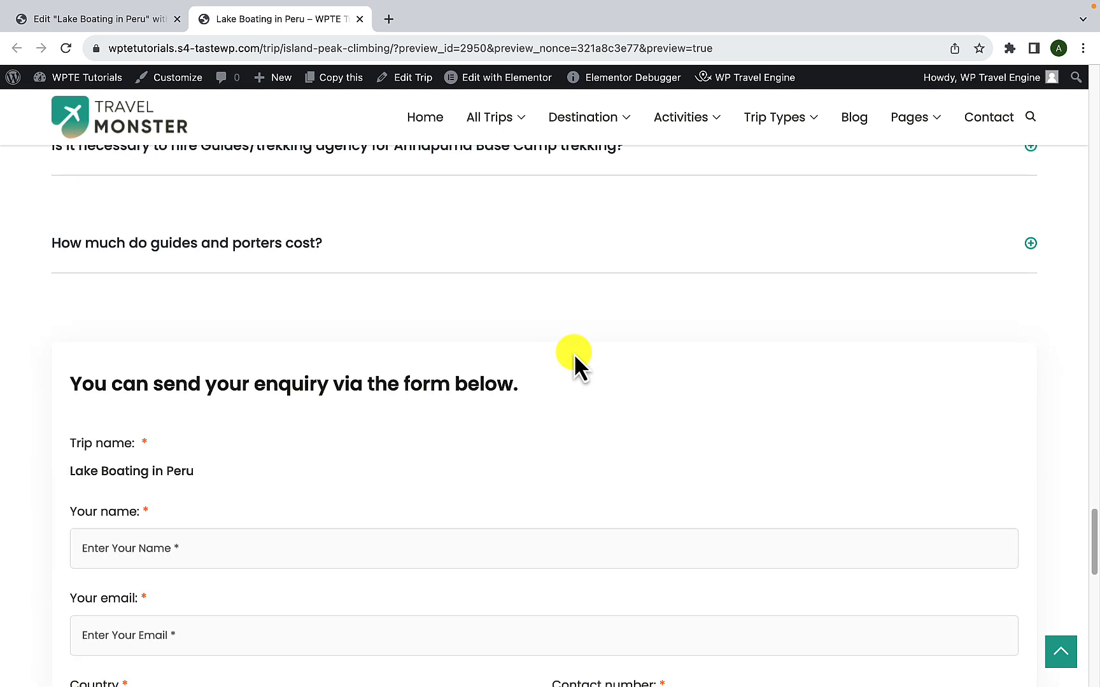
{"action": "scroll", "coordinate": [502, 347], "scroll_direction": "down", "scroll_amount": 12}
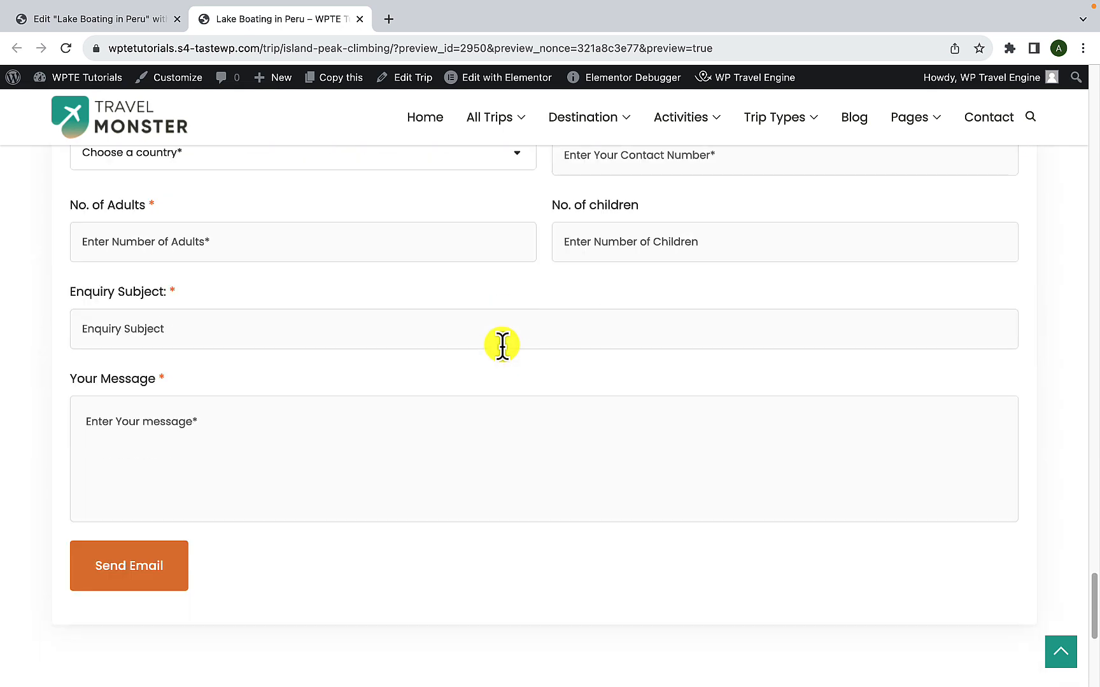
{"action": "scroll", "coordinate": [502, 348], "scroll_direction": "up", "scroll_amount": 20}
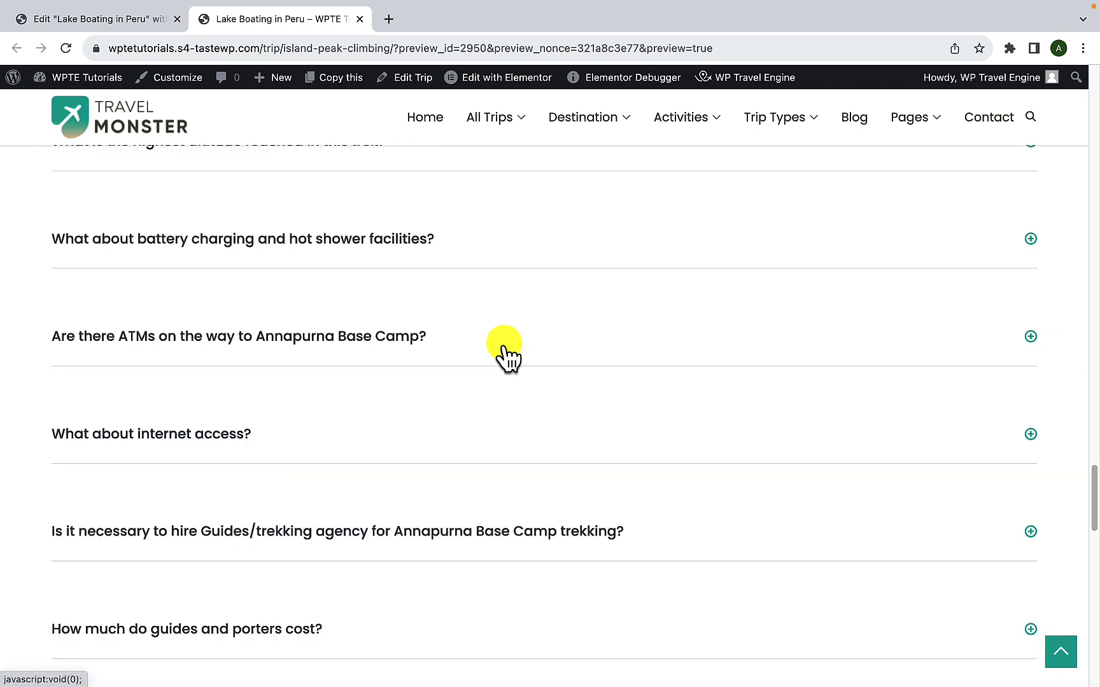
{"action": "scroll", "coordinate": [505, 342], "scroll_direction": "up", "scroll_amount": 15}
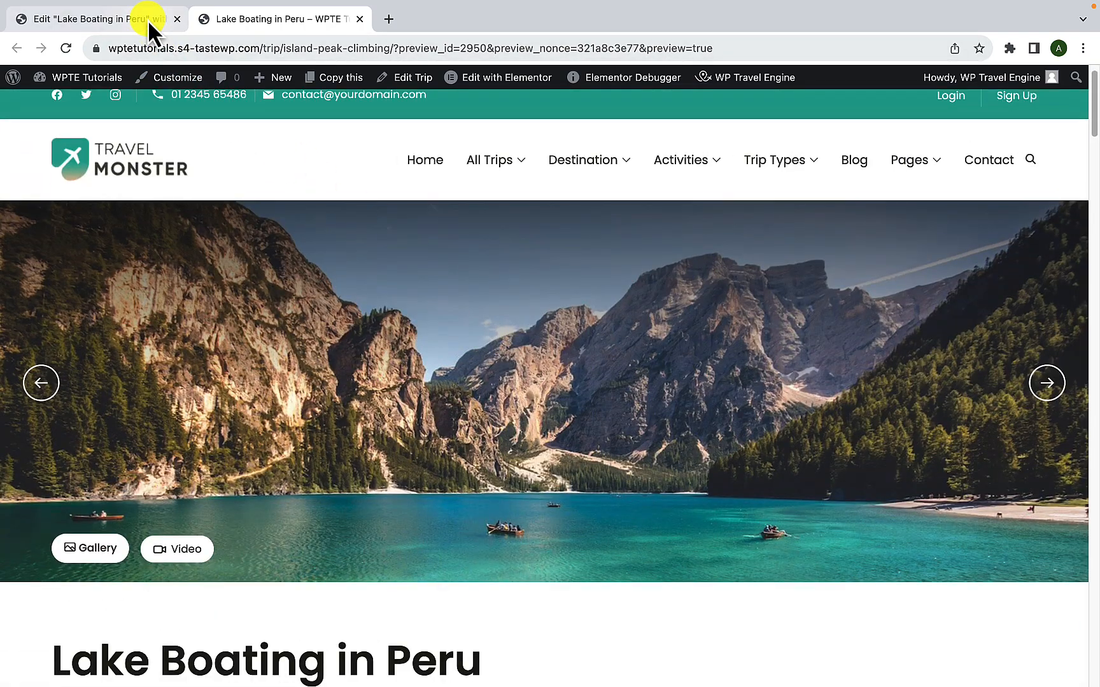
- Go back to the editor and look through the trip page from the enquiry form up to the title and Overview
{"action": "left_click", "coordinate": [148, 19]}
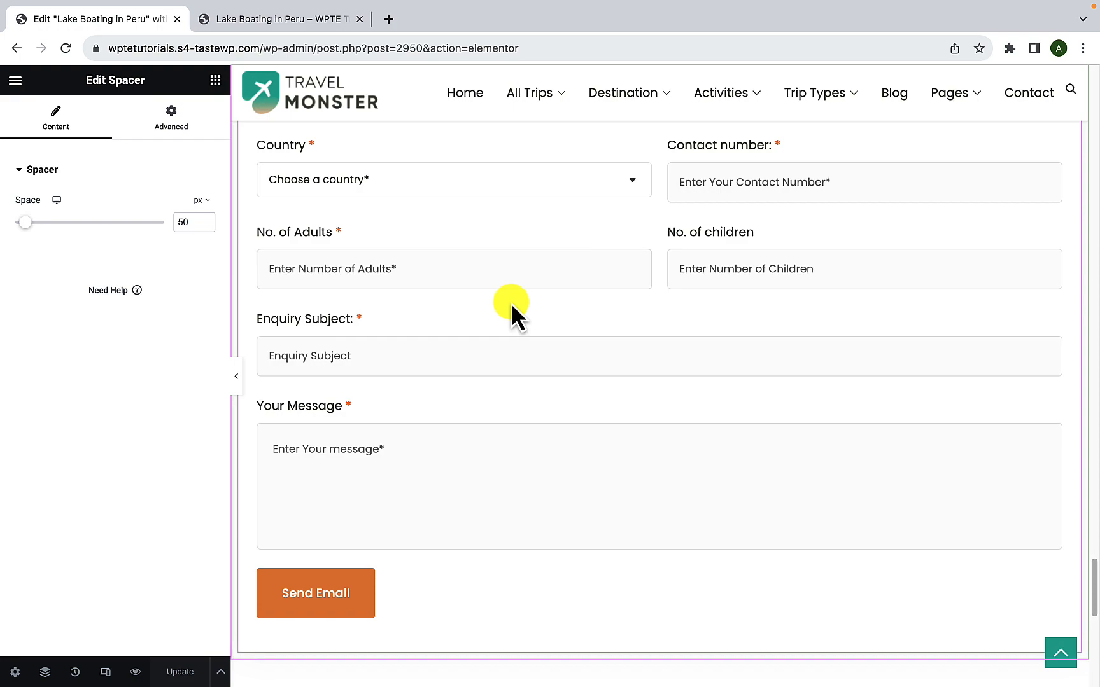
{"action": "scroll", "coordinate": [511, 304], "scroll_direction": "up", "scroll_amount": 4}
{"action": "scroll", "coordinate": [512, 303], "scroll_direction": "up", "scroll_amount": 10}
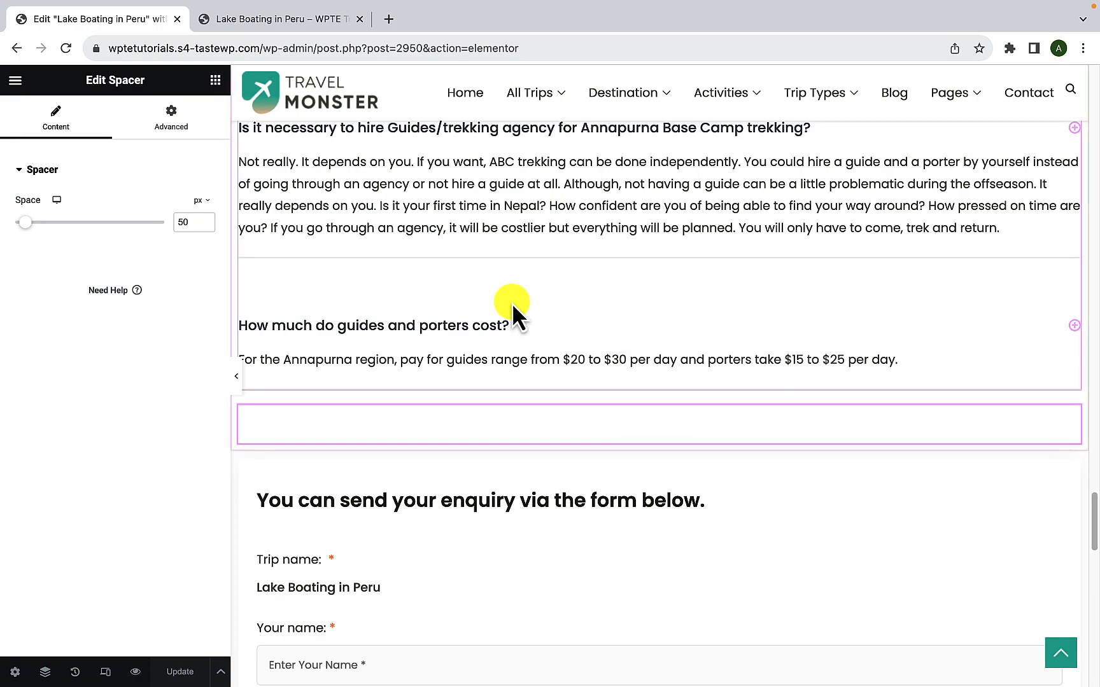
{"action": "scroll", "coordinate": [513, 302], "scroll_direction": "up", "scroll_amount": 15}
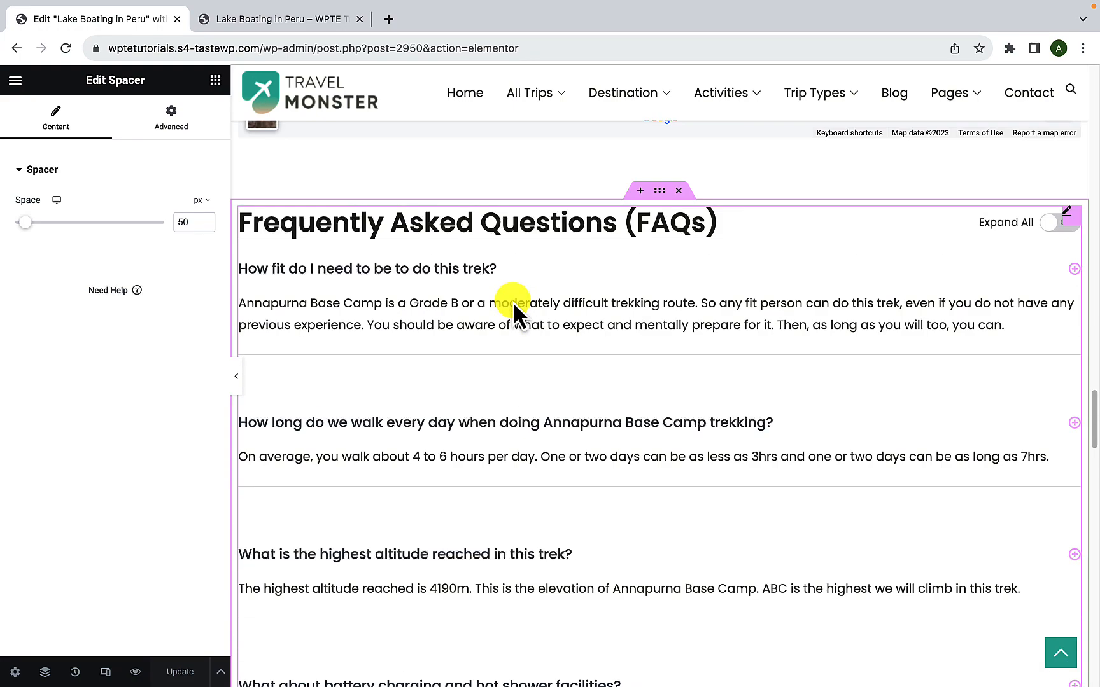
{"action": "scroll", "coordinate": [512, 300], "scroll_direction": "up", "scroll_amount": 15}
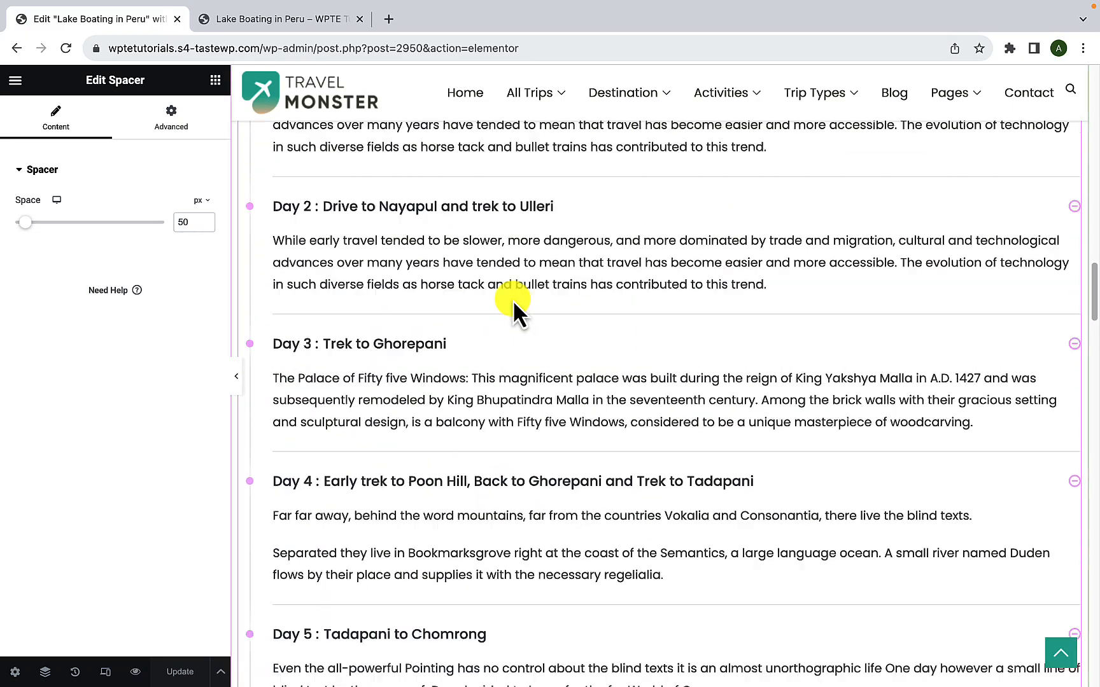
{"action": "scroll", "coordinate": [512, 299], "scroll_direction": "up", "scroll_amount": 5}
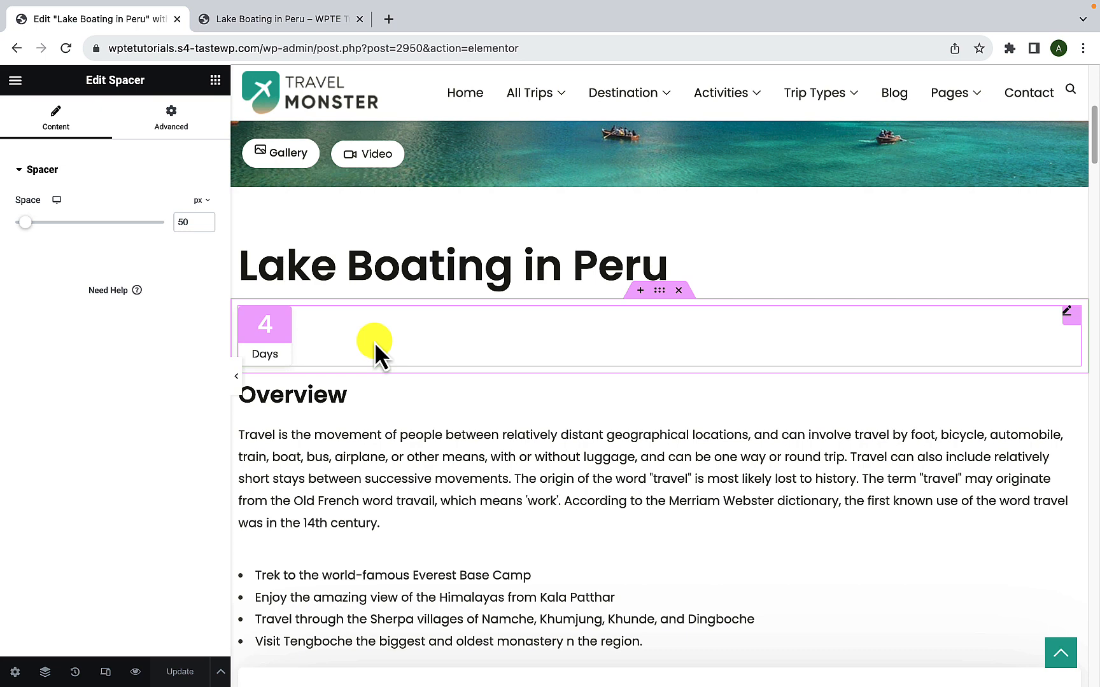
- Add the WP Travel Engine Trip - Breadcrumbs widget above the "Lake Boating in Peru" title
{"action": "left_click", "coordinate": [215, 79]}
{"action": "scroll", "coordinate": [95, 376], "scroll_direction": "down", "scroll_amount": 8}
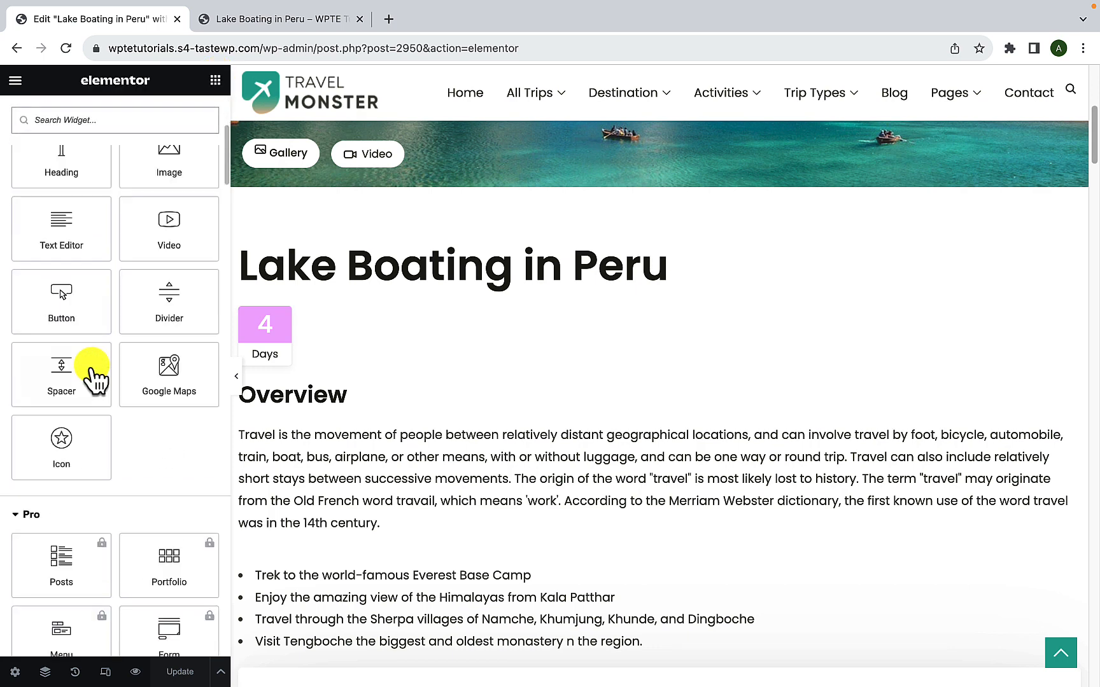
{"action": "scroll", "coordinate": [94, 378], "scroll_direction": "down", "scroll_amount": 20}
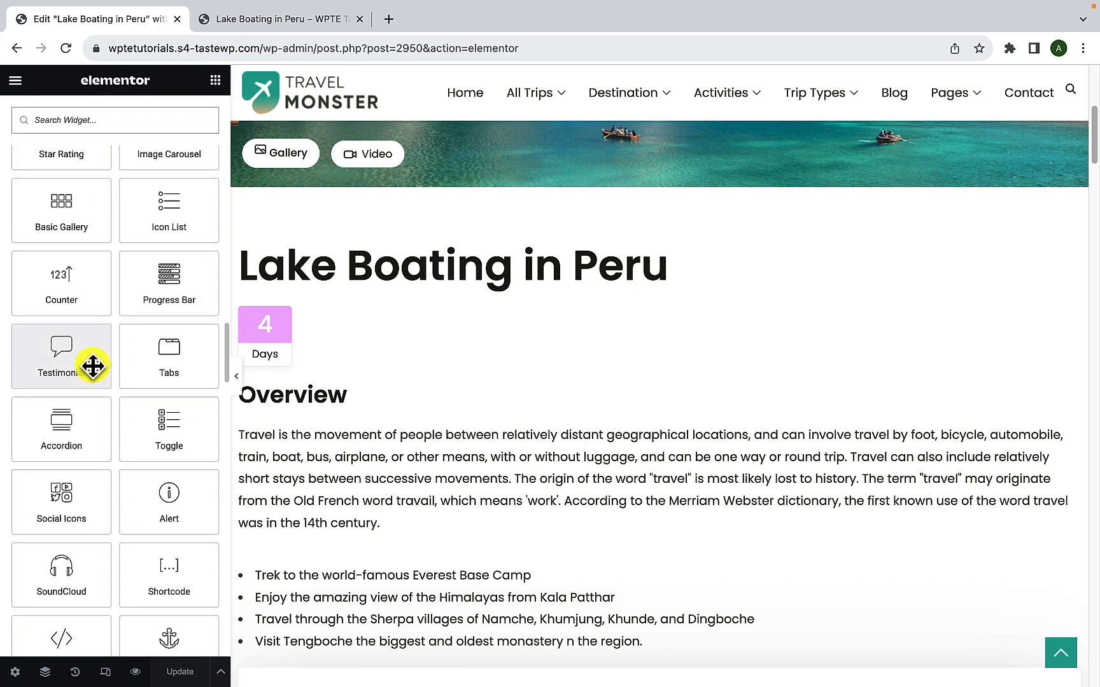
{"action": "scroll", "coordinate": [95, 379], "scroll_direction": "down", "scroll_amount": 3}
{"action": "scroll", "coordinate": [93, 366], "scroll_direction": "down", "scroll_amount": 1}
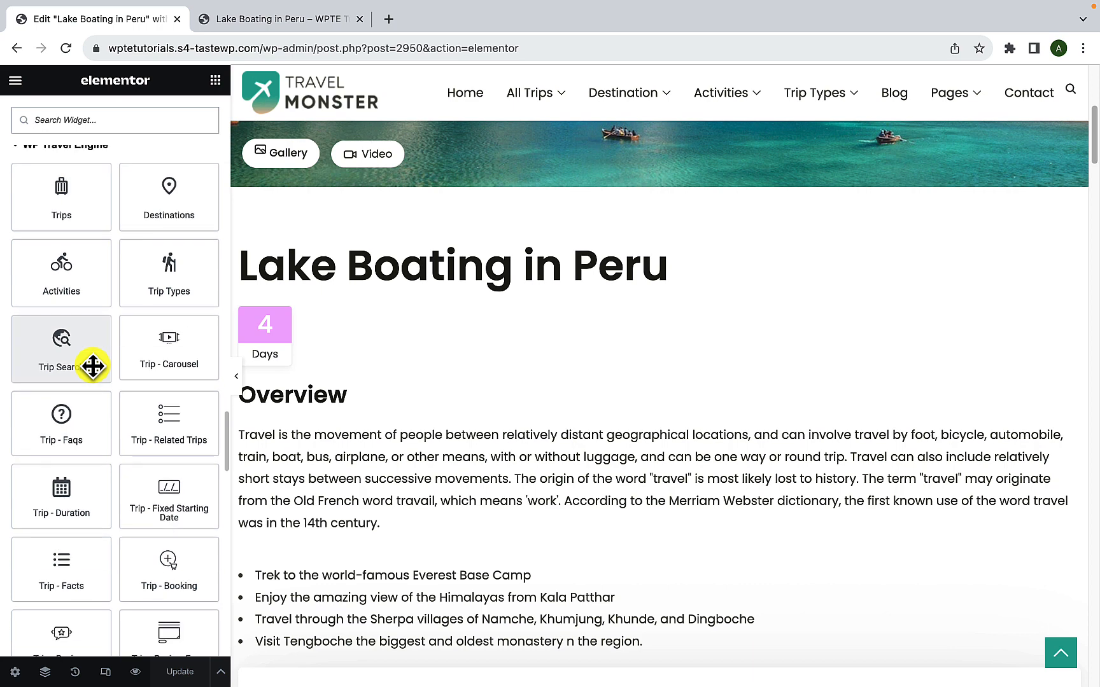
{"action": "scroll", "coordinate": [93, 366], "scroll_direction": "down", "scroll_amount": 8}
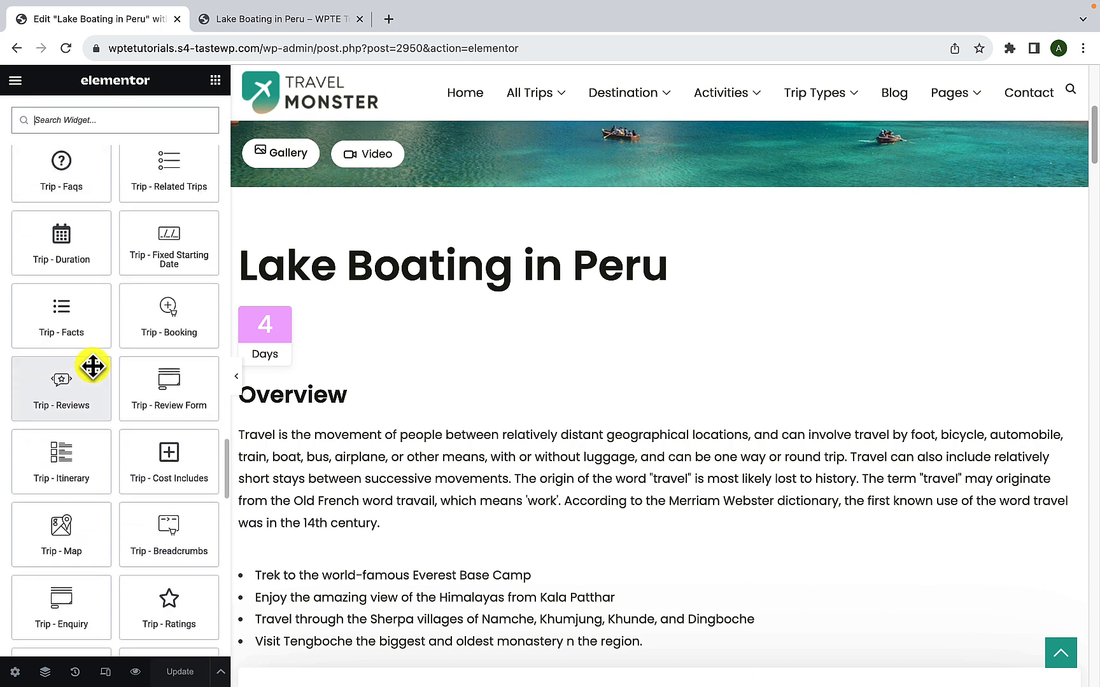
{"action": "scroll", "coordinate": [91, 364], "scroll_direction": "down", "scroll_amount": 4}
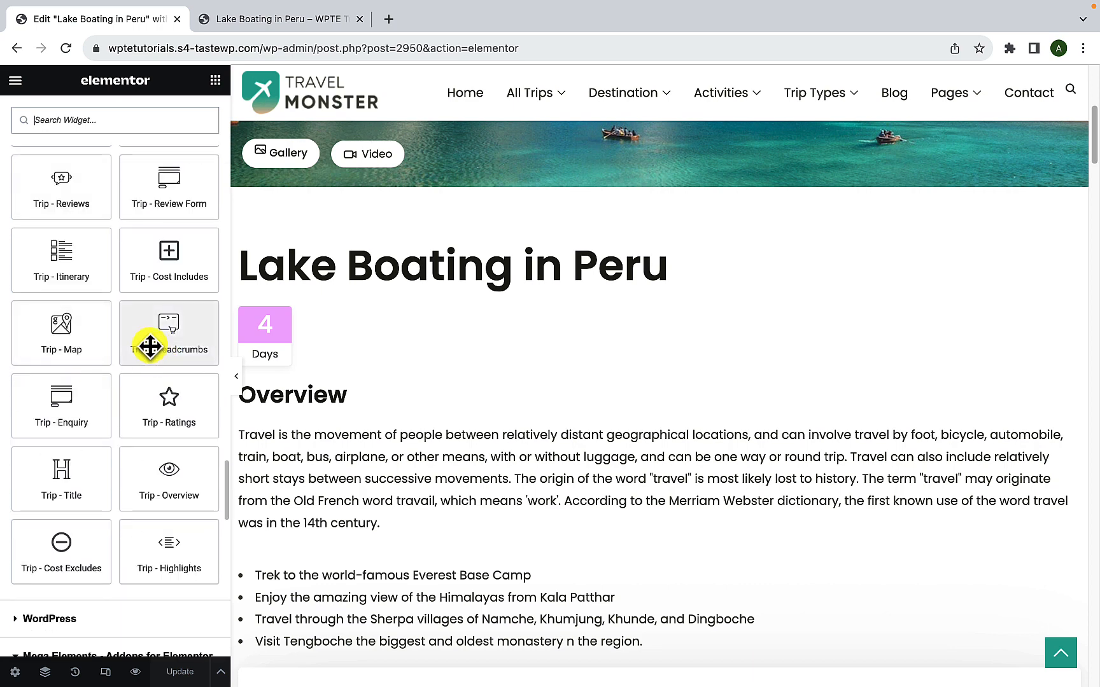
{"action": "left_click_drag", "start_coordinate": [180, 342], "coordinate": [248, 220]}
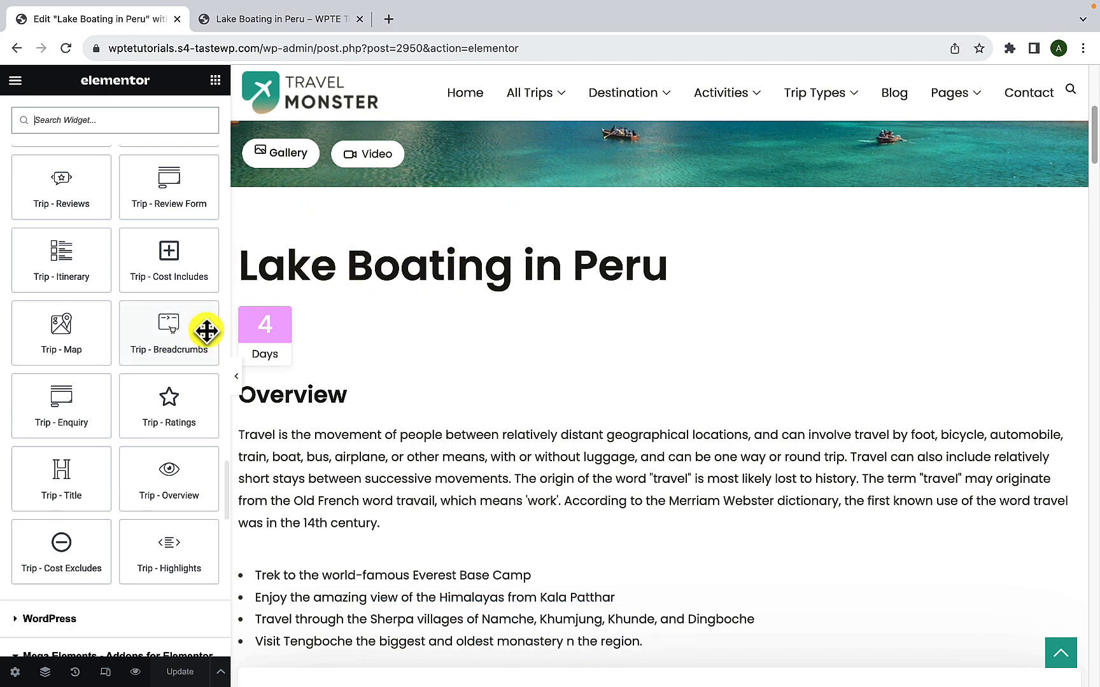
{"action": "left_click_drag", "start_coordinate": [167, 346], "coordinate": [315, 246]}
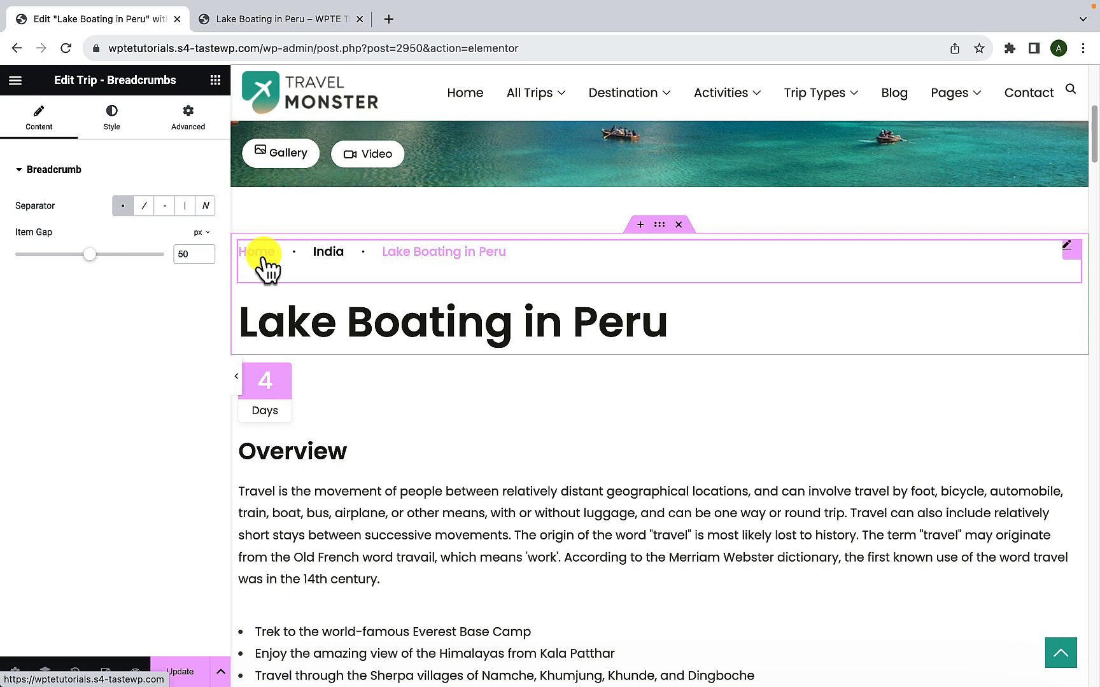
- Try the slash separator on the breadcrumbs, set their item gap to 25 px and choose the dot separator again
{"action": "left_click", "coordinate": [143, 206]}
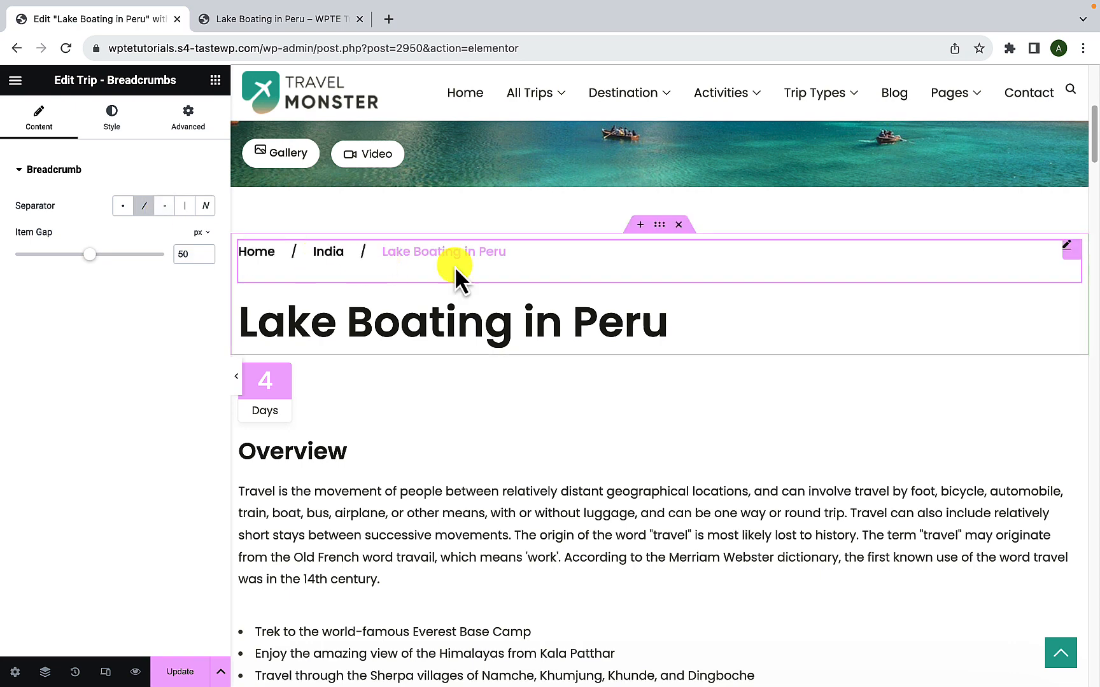
{"action": "left_click_drag", "start_coordinate": [90, 254], "coordinate": [52, 255]}
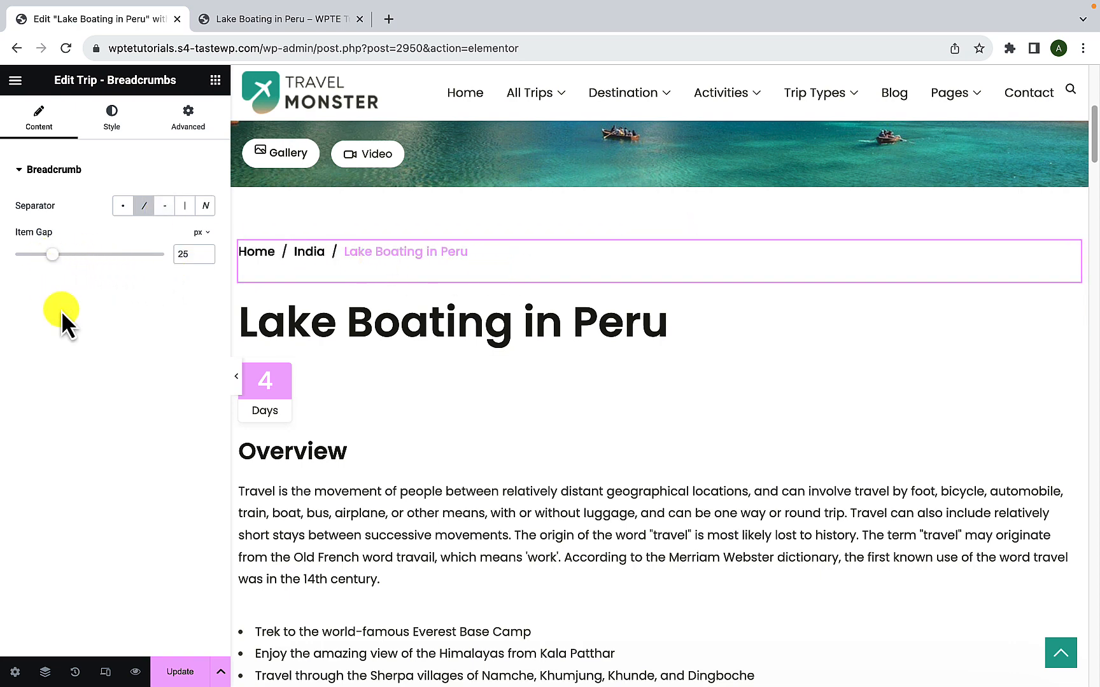
{"action": "left_click", "coordinate": [122, 206]}
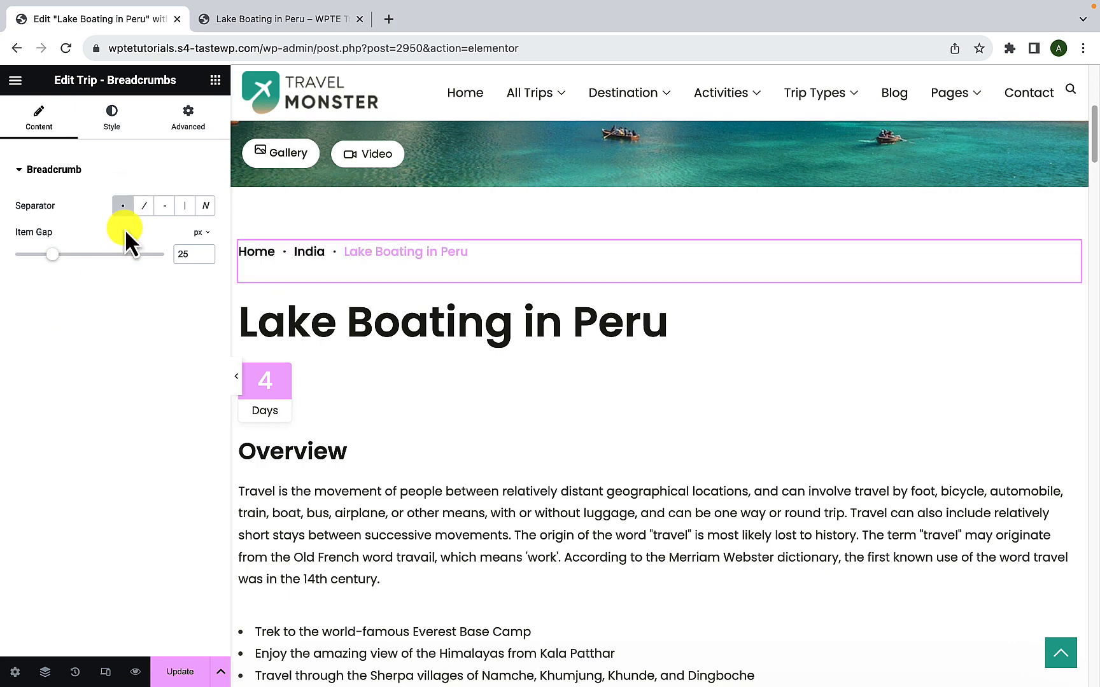
{"action": "left_click", "coordinate": [112, 116]}
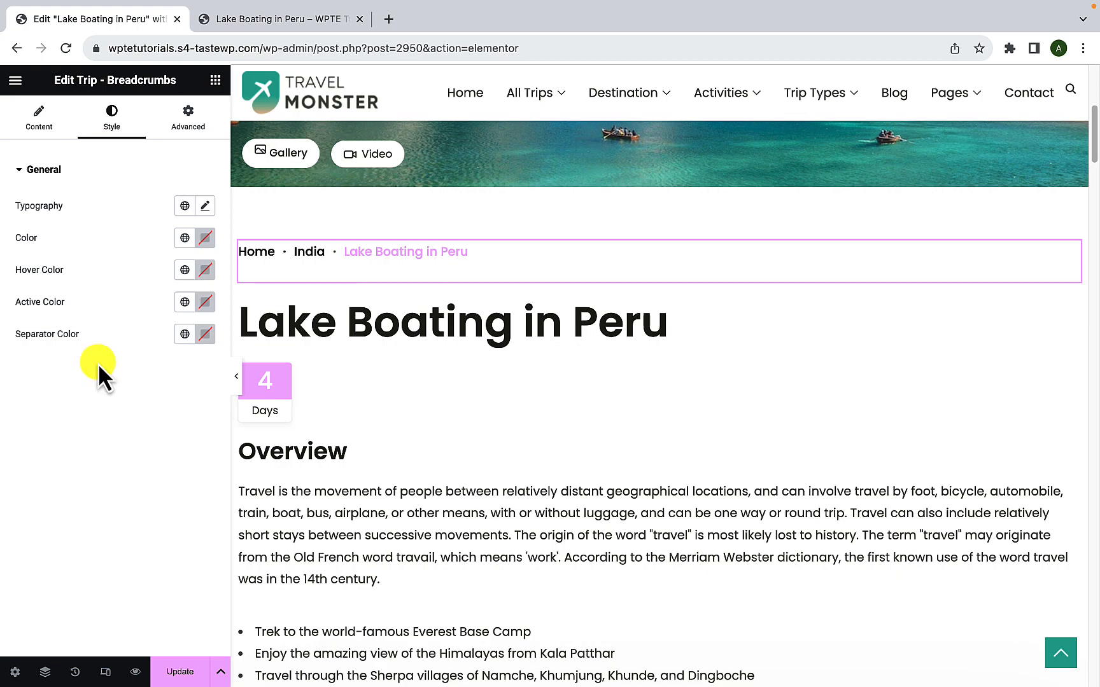
{"action": "left_click", "coordinate": [35, 126]}
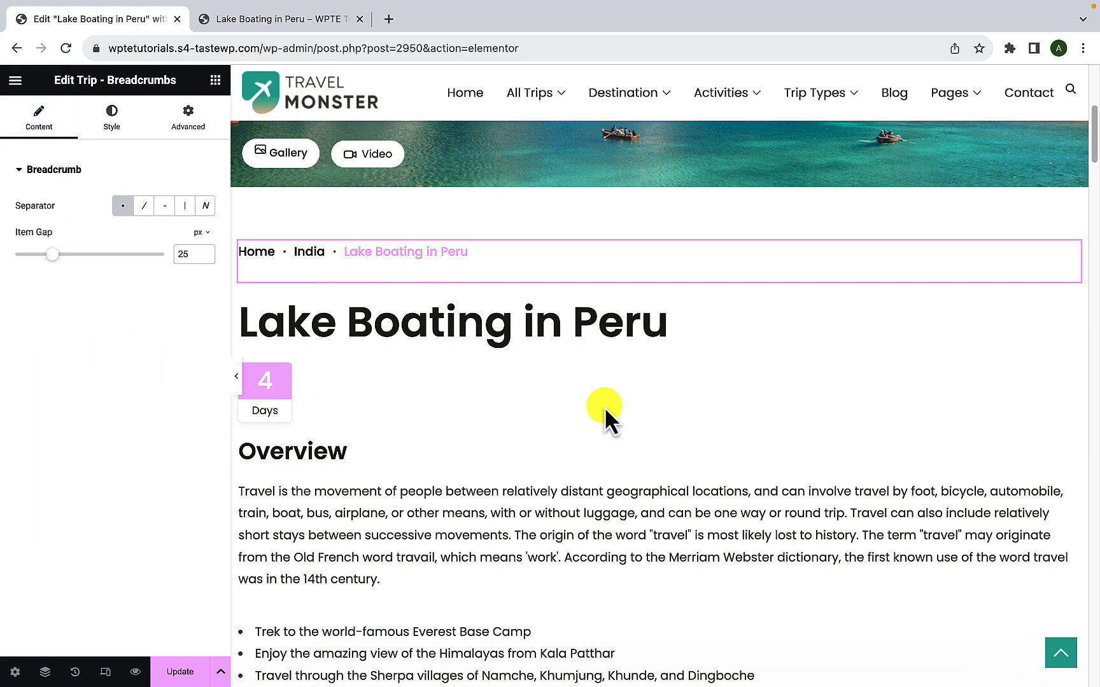
- Add the WP Travel Engine Trips widget below the enquiry form at the end of the page
{"action": "left_click_drag", "start_coordinate": [1085, 152], "coordinate": [1074, 632]}
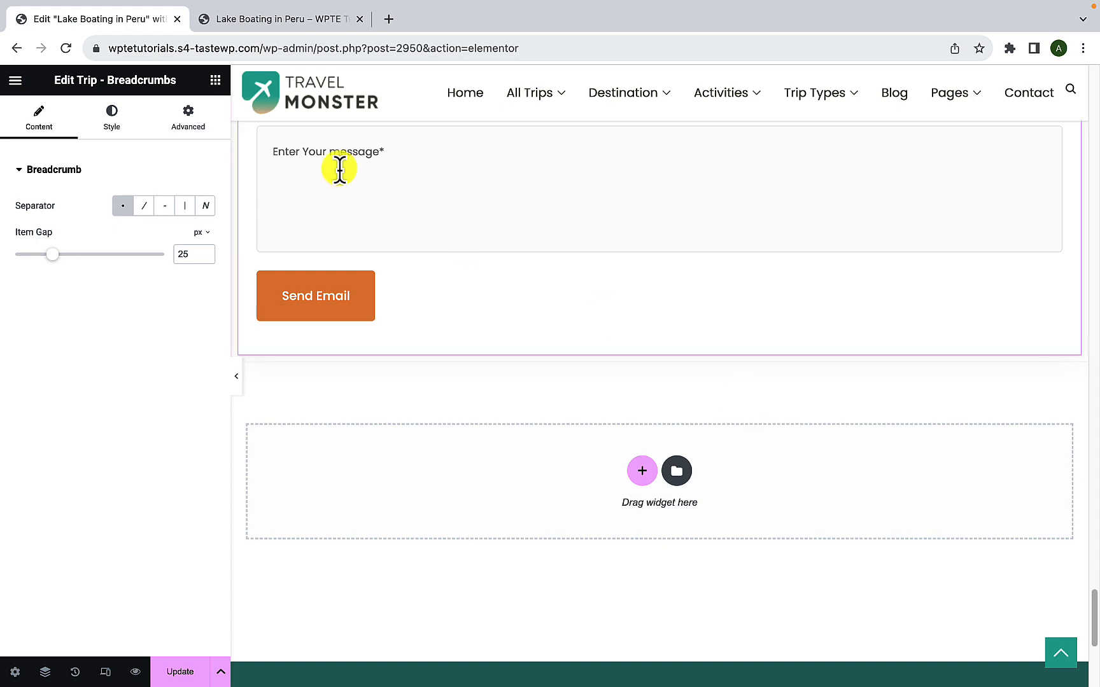
{"action": "left_click", "coordinate": [216, 83]}
{"action": "scroll", "coordinate": [126, 291], "scroll_direction": "down", "scroll_amount": 5}
{"action": "scroll", "coordinate": [128, 290], "scroll_direction": "down", "scroll_amount": 20}
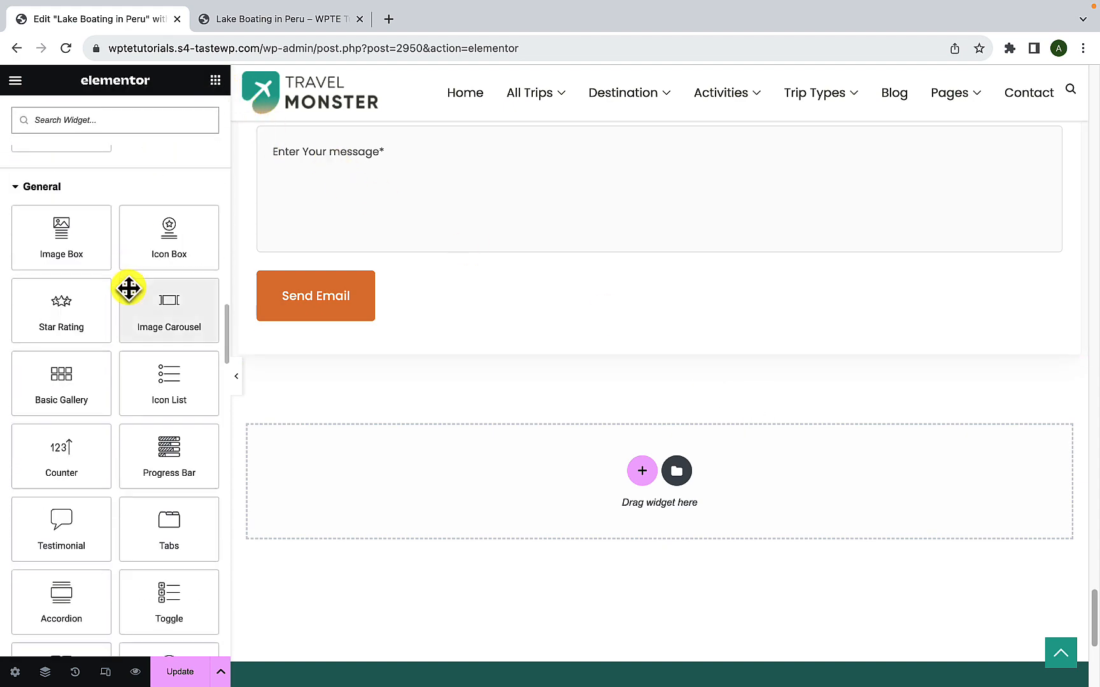
{"action": "scroll", "coordinate": [129, 289], "scroll_direction": "down", "scroll_amount": 4}
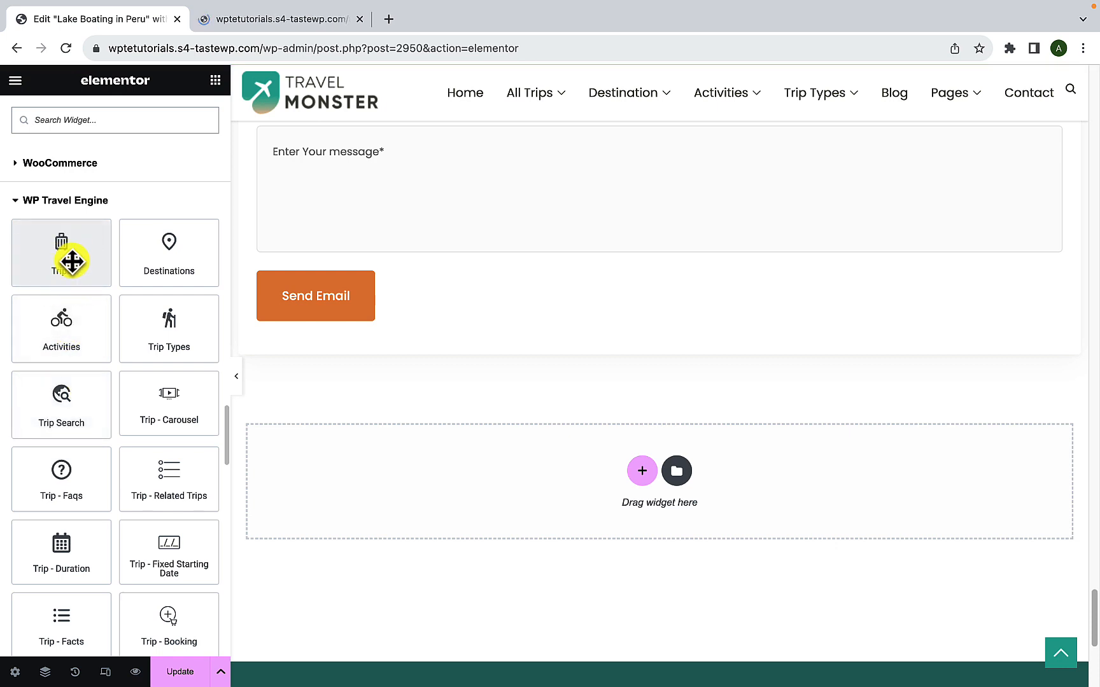
{"action": "left_click_drag", "start_coordinate": [72, 261], "coordinate": [633, 464]}
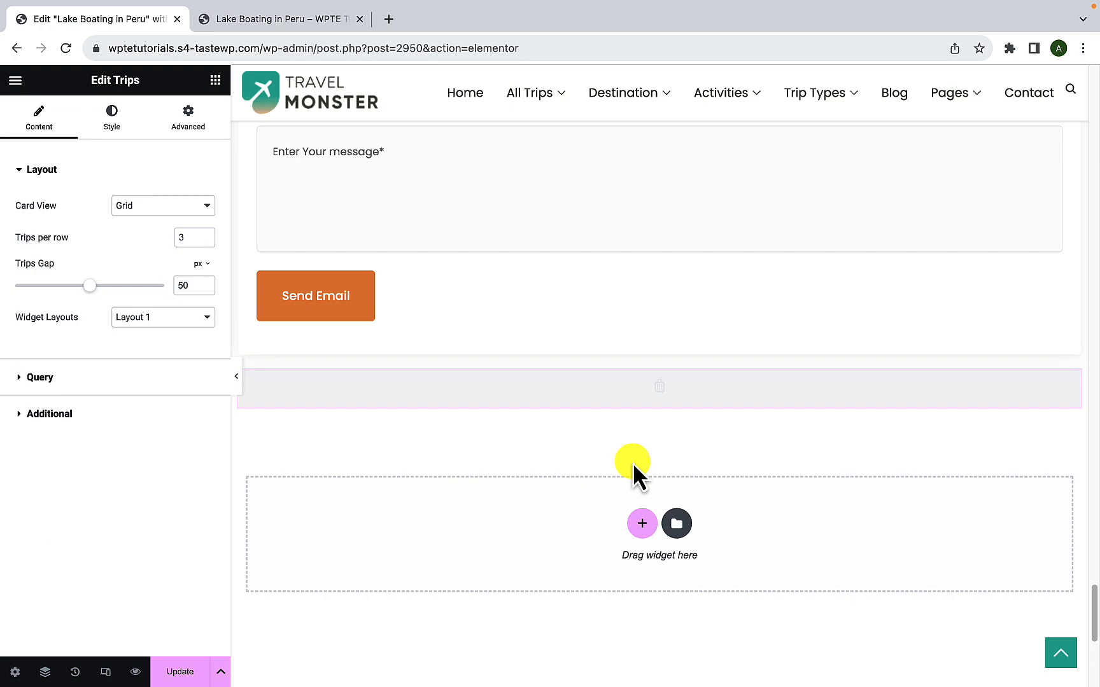
- Look over the two rows of trip cards in the new Trips widget and update the trip page
{"action": "scroll", "coordinate": [632, 465], "scroll_direction": "down", "scroll_amount": 8}
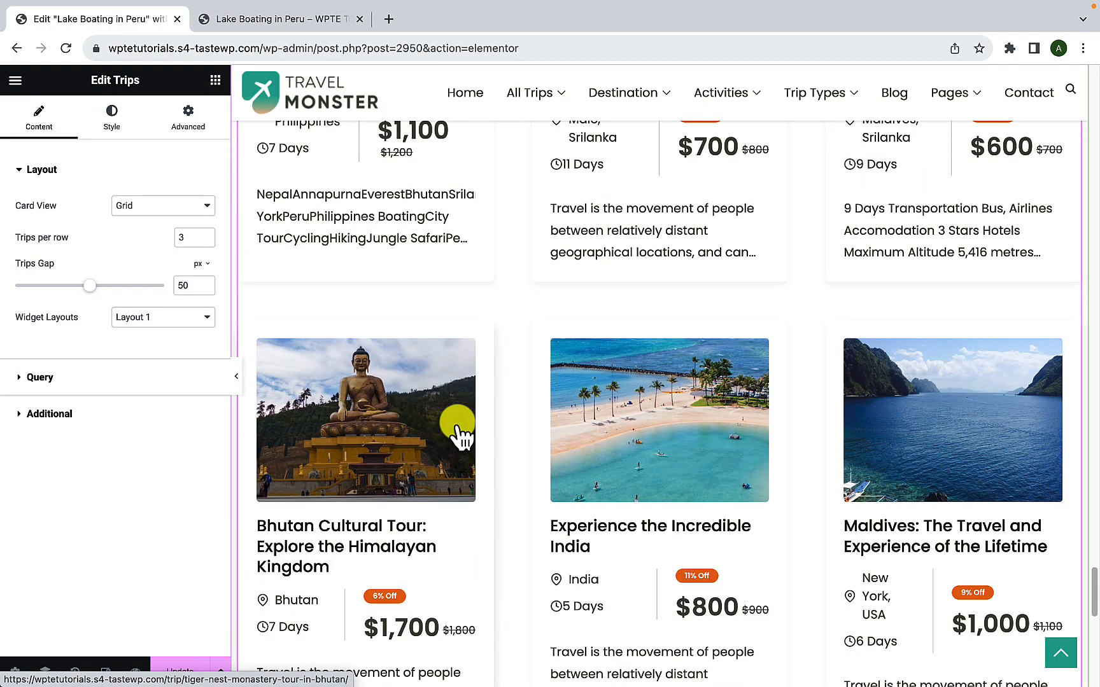
{"action": "scroll", "coordinate": [457, 436], "scroll_direction": "down", "scroll_amount": 3}
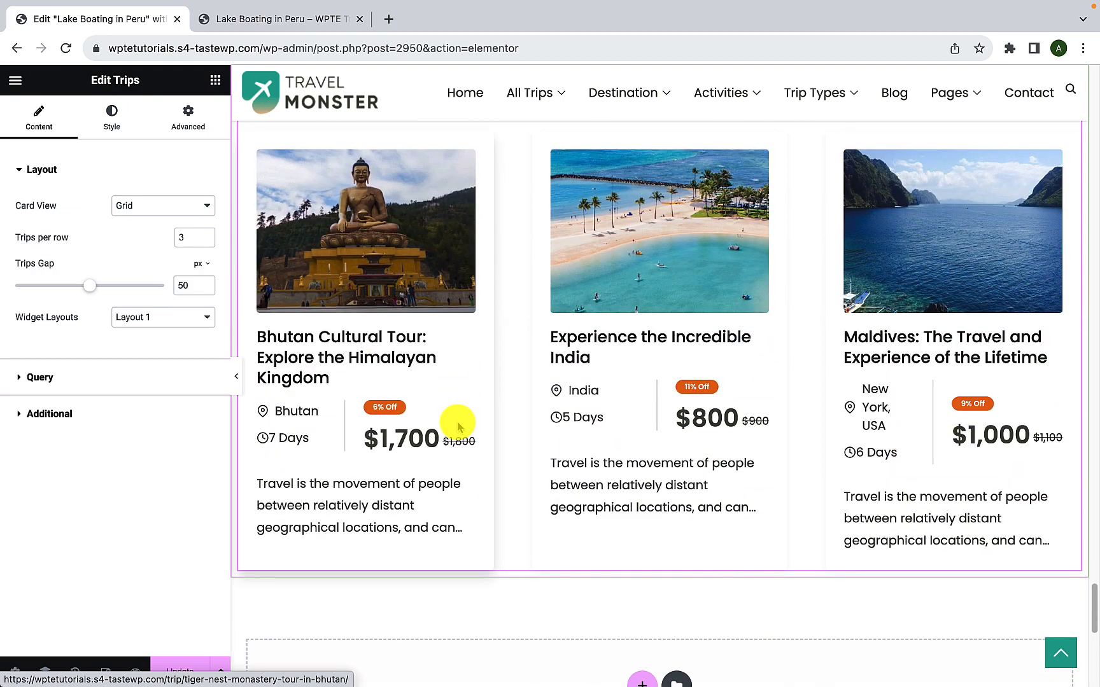
{"action": "scroll", "coordinate": [455, 433], "scroll_direction": "up", "scroll_amount": 7}
{"action": "scroll", "coordinate": [456, 423], "scroll_direction": "up", "scroll_amount": 1}
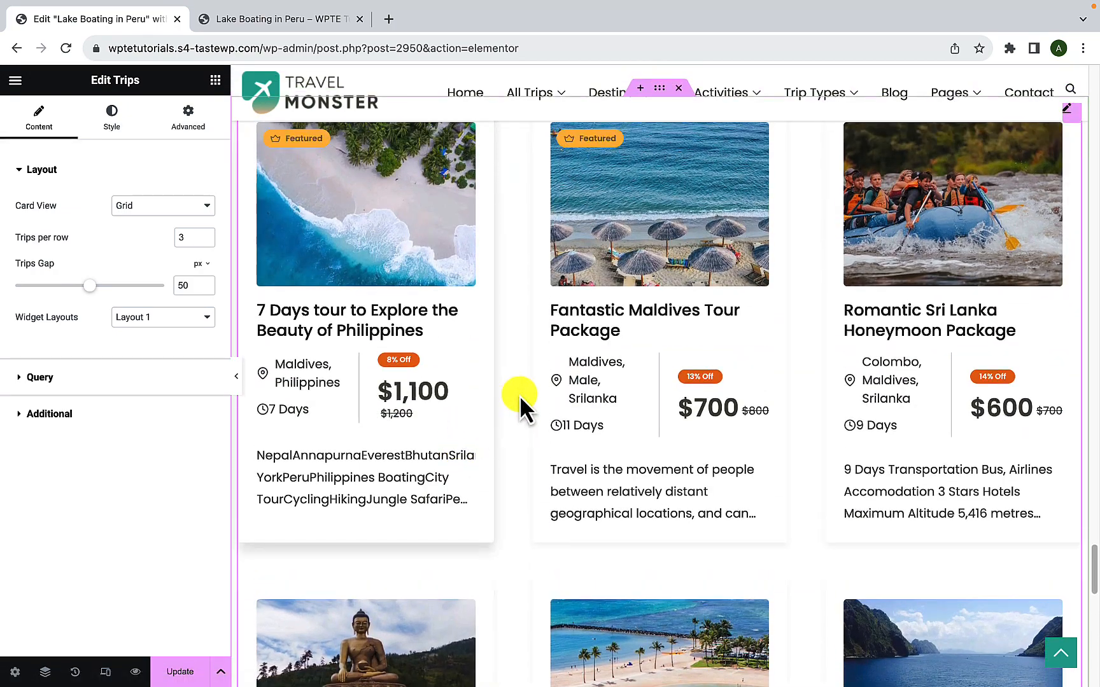
{"action": "scroll", "coordinate": [480, 377], "scroll_direction": "up", "scroll_amount": 1}
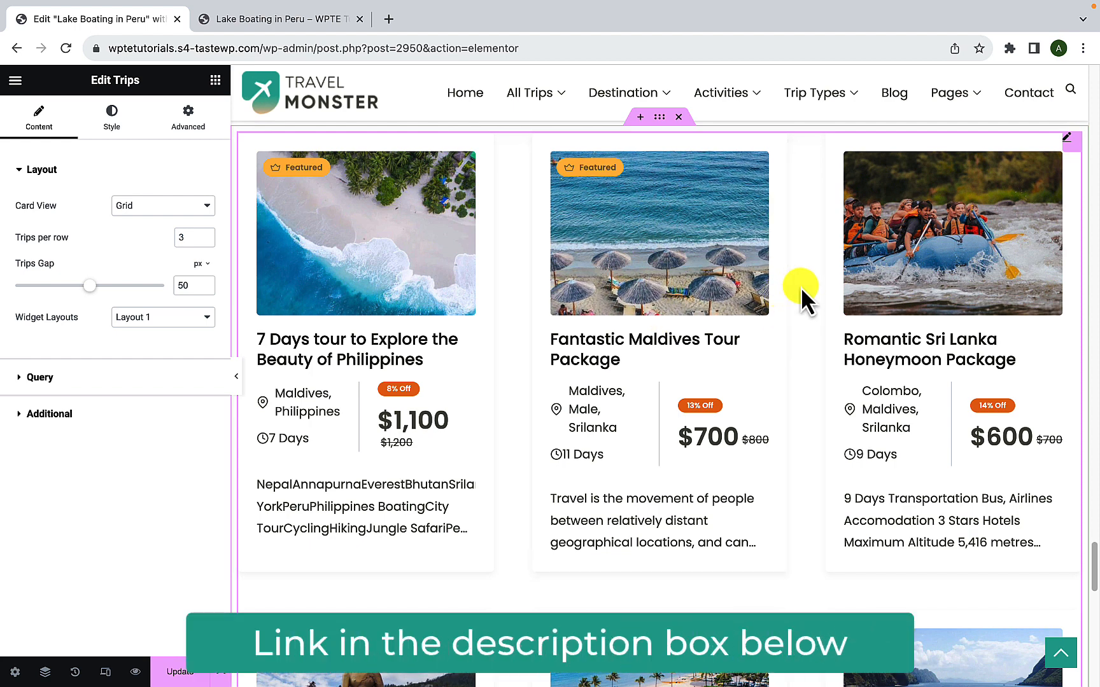
{"action": "left_click", "coordinate": [180, 672]}
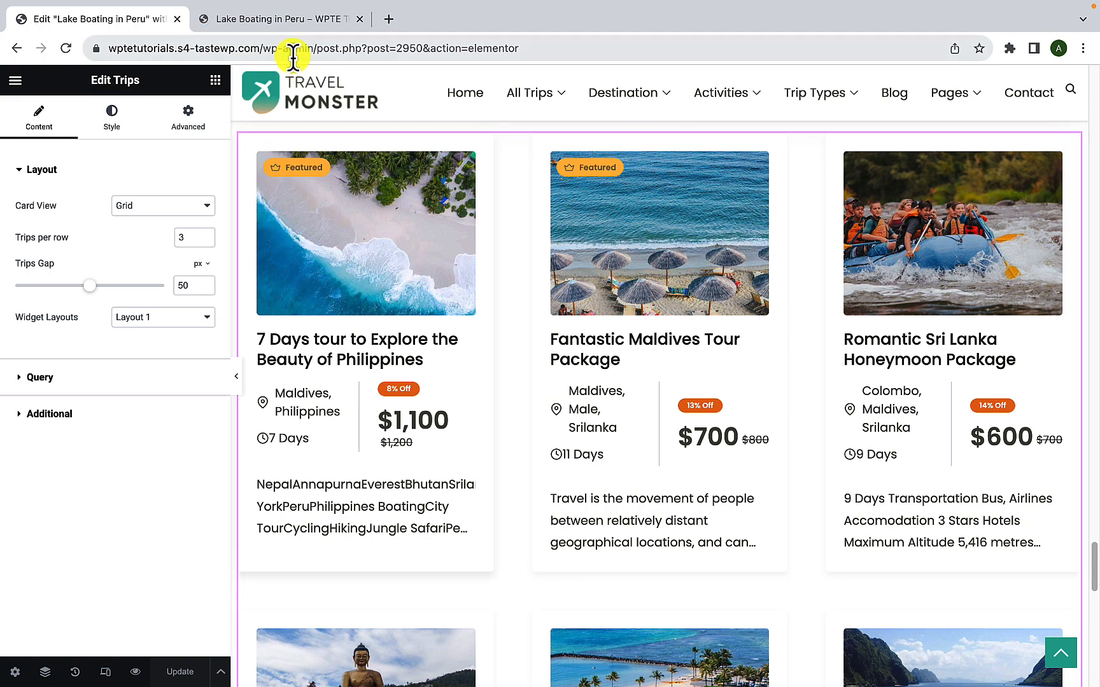
- Switch to the preview and examine the page from the breadcrumbs and Overview through the itinerary and map to the FAQs
{"action": "left_click", "coordinate": [294, 19]}
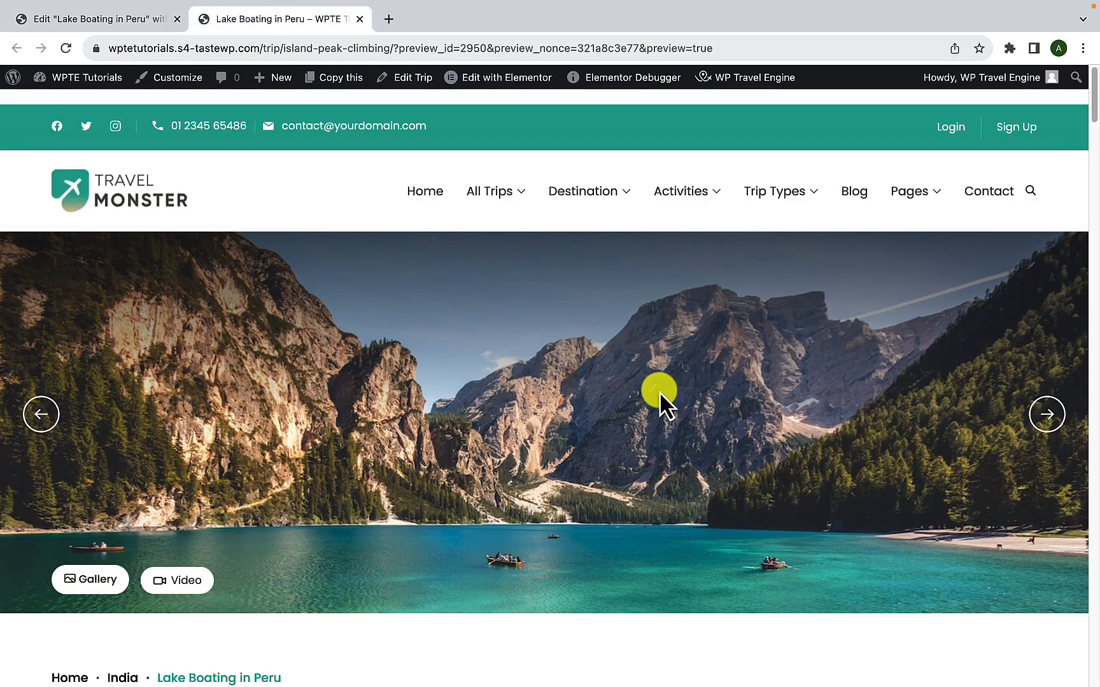
{"action": "scroll", "coordinate": [630, 405], "scroll_direction": "down", "scroll_amount": 7}
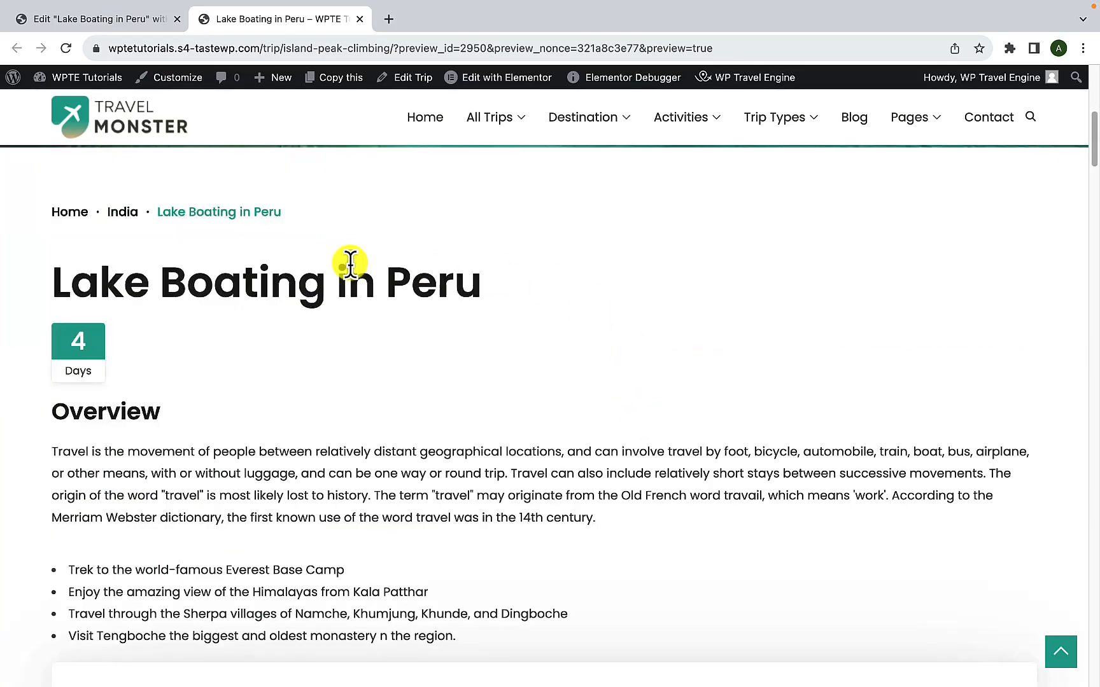
{"action": "scroll", "coordinate": [484, 447], "scroll_direction": "down", "scroll_amount": 10}
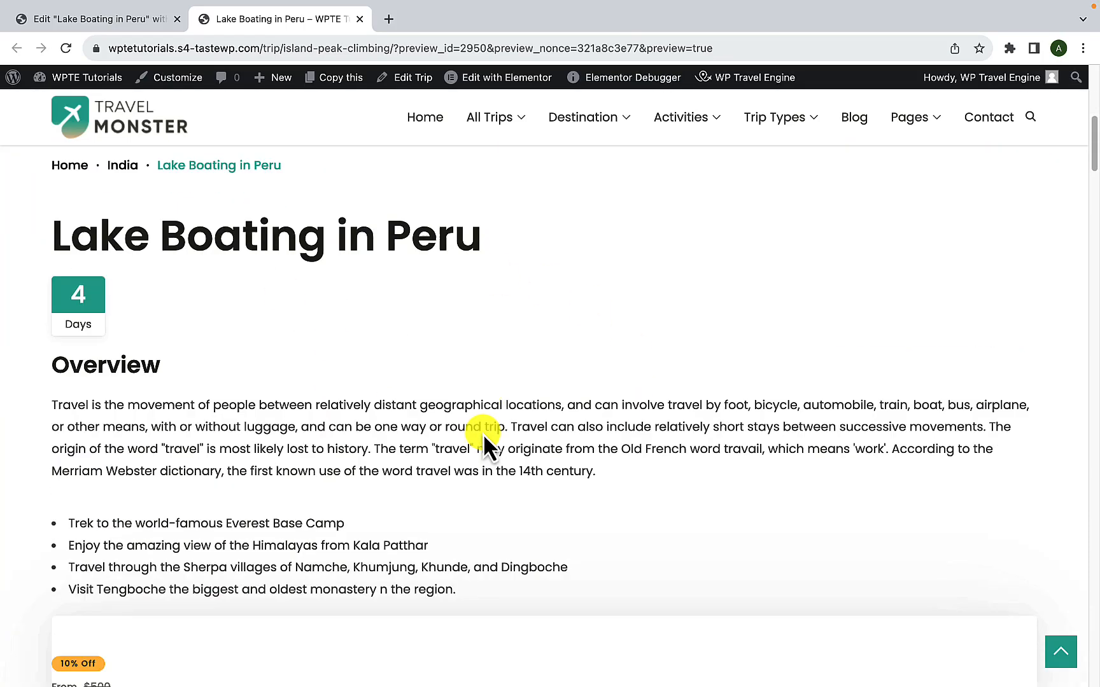
{"action": "scroll", "coordinate": [604, 446], "scroll_direction": "down", "scroll_amount": 10}
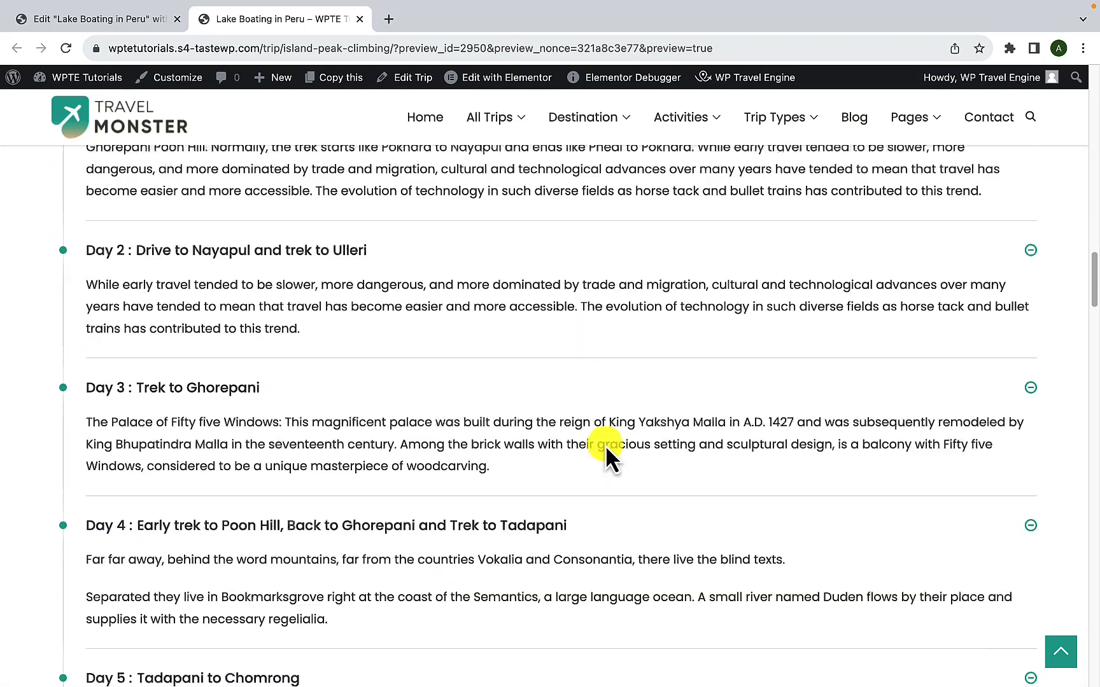
{"action": "scroll", "coordinate": [605, 447], "scroll_direction": "down", "scroll_amount": 4}
{"action": "scroll", "coordinate": [605, 446], "scroll_direction": "down", "scroll_amount": 15}
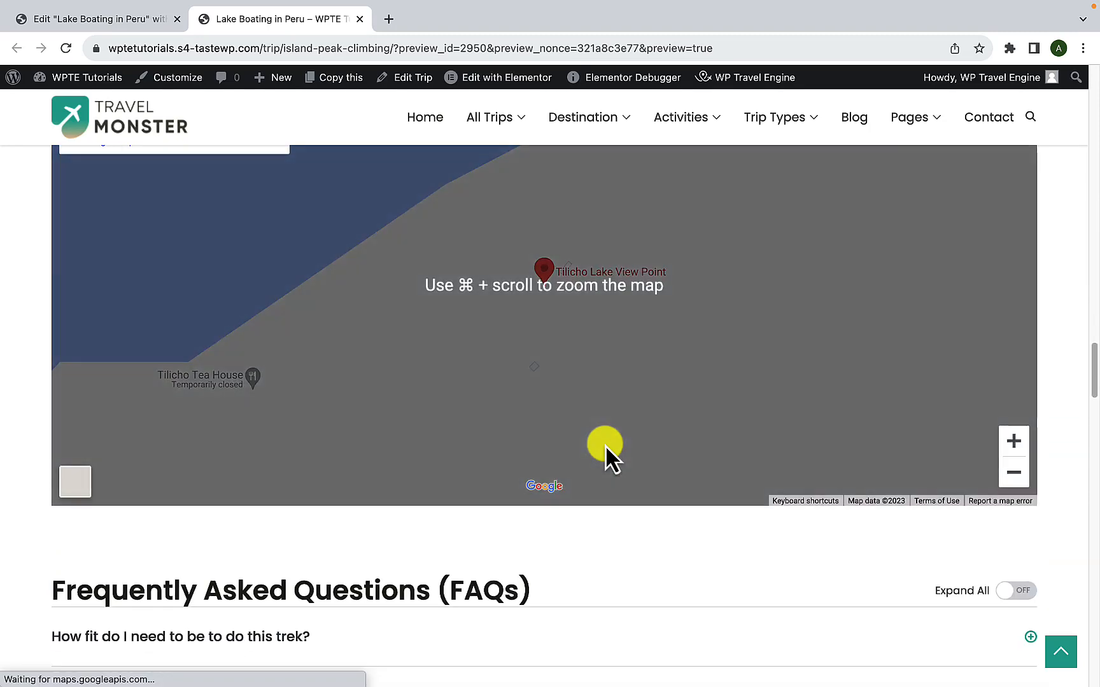
{"action": "scroll", "coordinate": [605, 445], "scroll_direction": "up", "scroll_amount": 8}
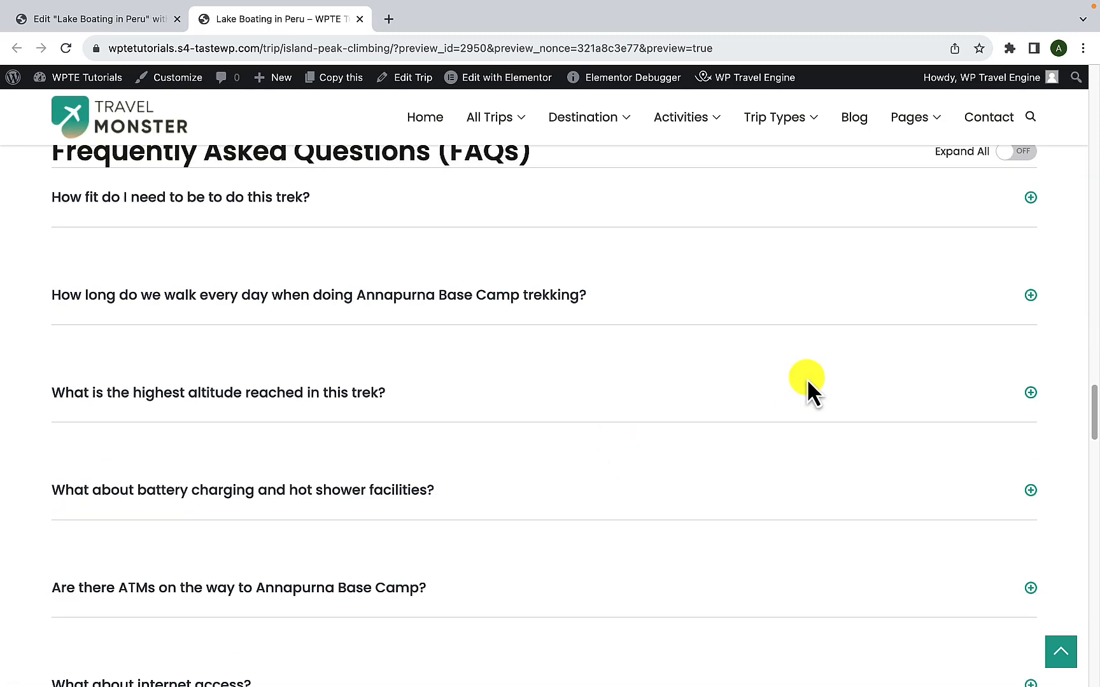
- Expand all FAQs in the preview and look through the answers, the enquiry form and the trip cards below it
{"action": "left_click", "coordinate": [1016, 295]}
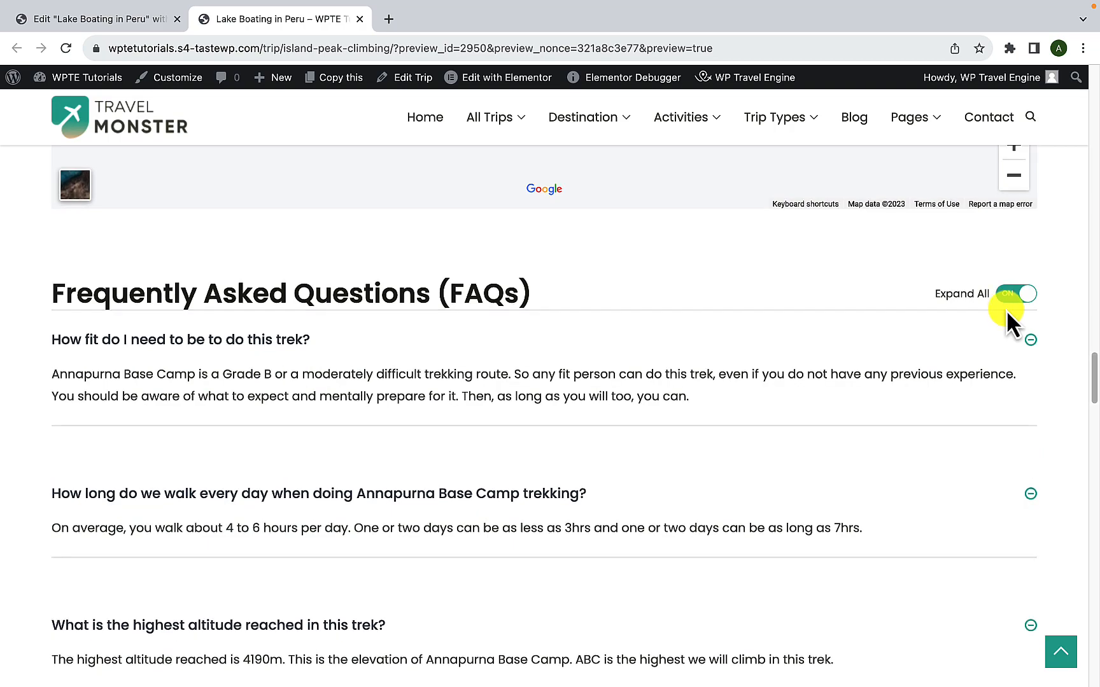
{"action": "scroll", "coordinate": [1005, 310], "scroll_direction": "down", "scroll_amount": 12}
{"action": "scroll", "coordinate": [1006, 308], "scroll_direction": "down", "scroll_amount": 15}
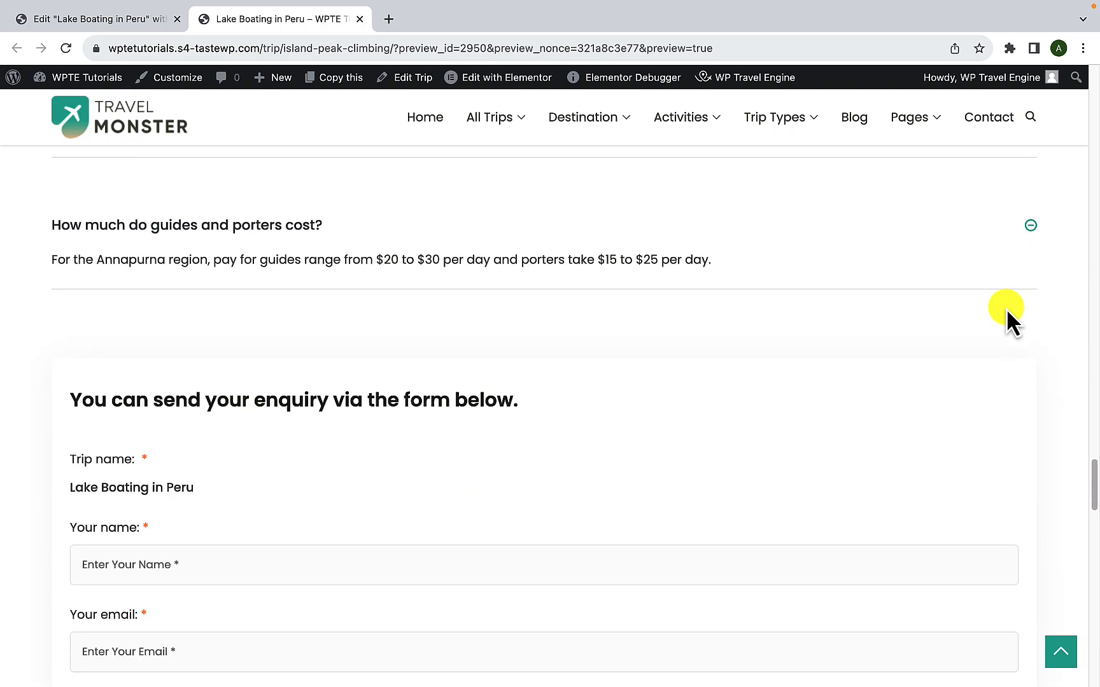
{"action": "scroll", "coordinate": [1006, 309], "scroll_direction": "down", "scroll_amount": 4}
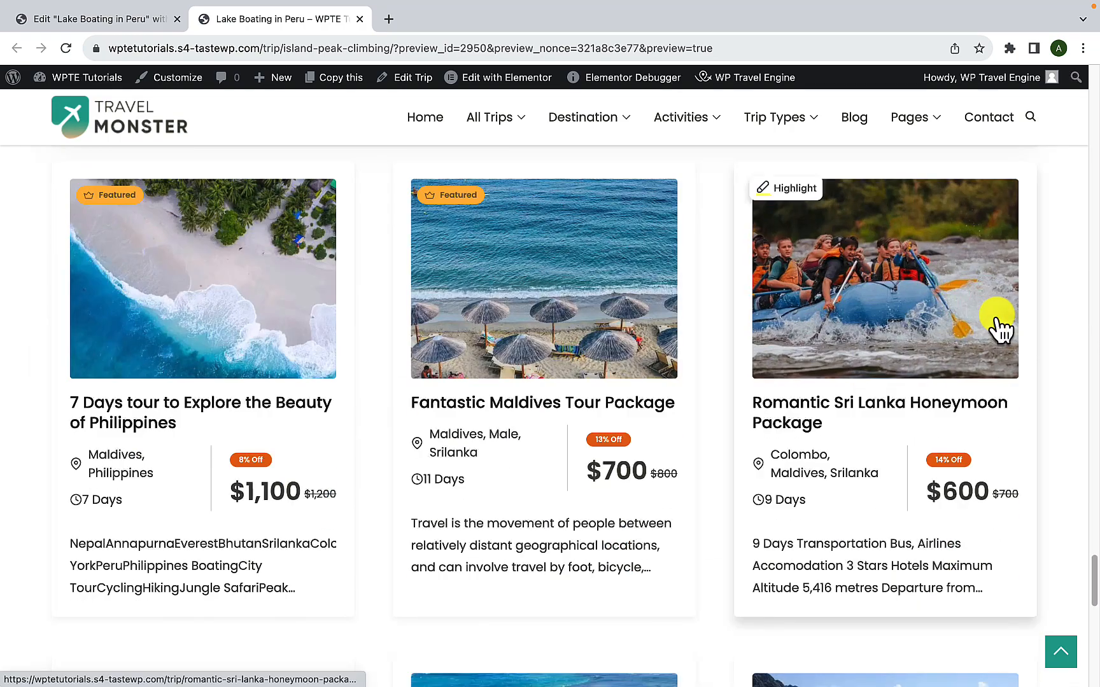
{"action": "scroll", "coordinate": [300, 413], "scroll_direction": "down", "scroll_amount": 2}
{"action": "scroll", "coordinate": [301, 413], "scroll_direction": "down", "scroll_amount": 6}
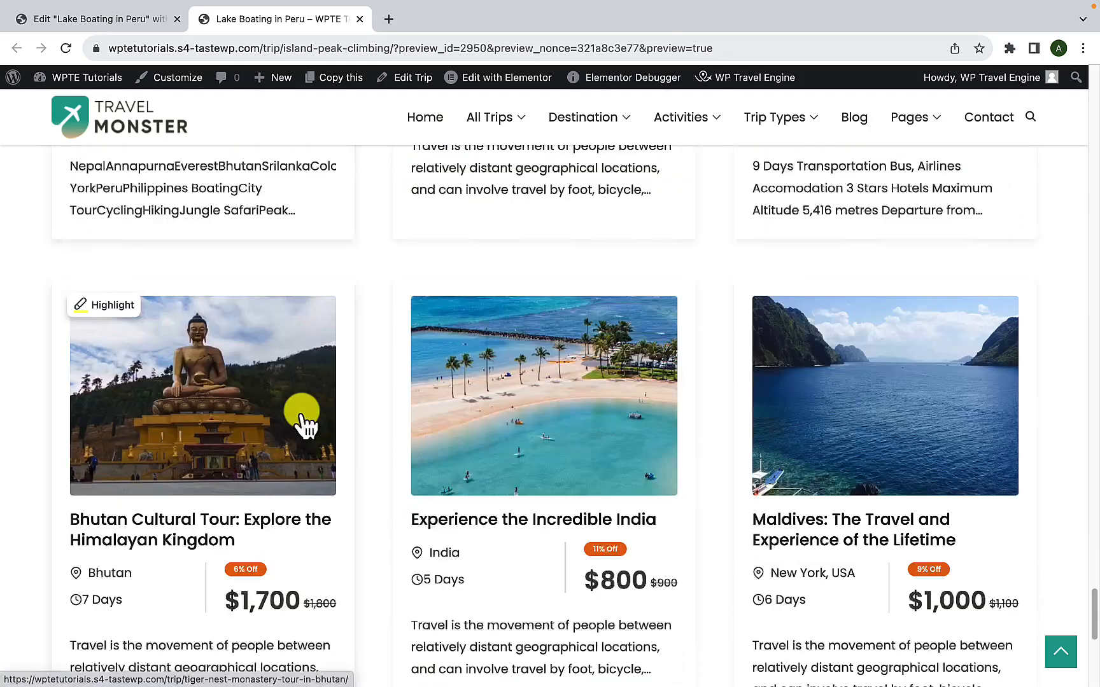
- Return to the top of the preview and examine the breadcrumbs, title and Overview below the header image
{"action": "left_click", "coordinate": [1057, 658]}
{"action": "scroll", "coordinate": [889, 458], "scroll_direction": "down", "scroll_amount": 5}
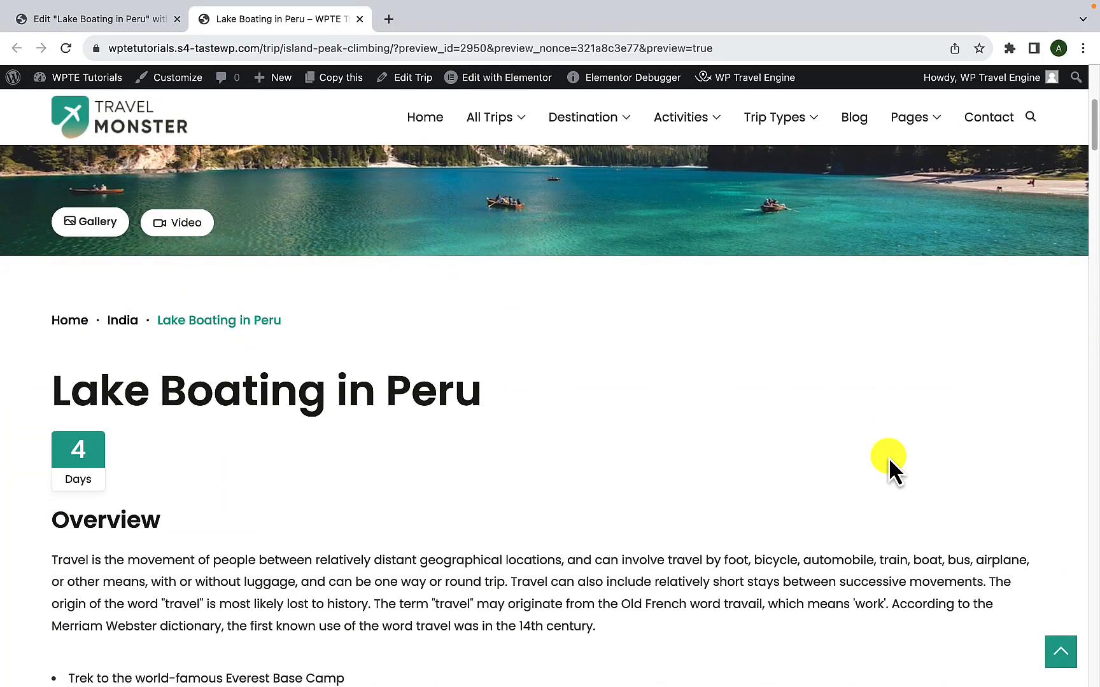
{"action": "scroll", "coordinate": [889, 458], "scroll_direction": "down", "scroll_amount": 1}
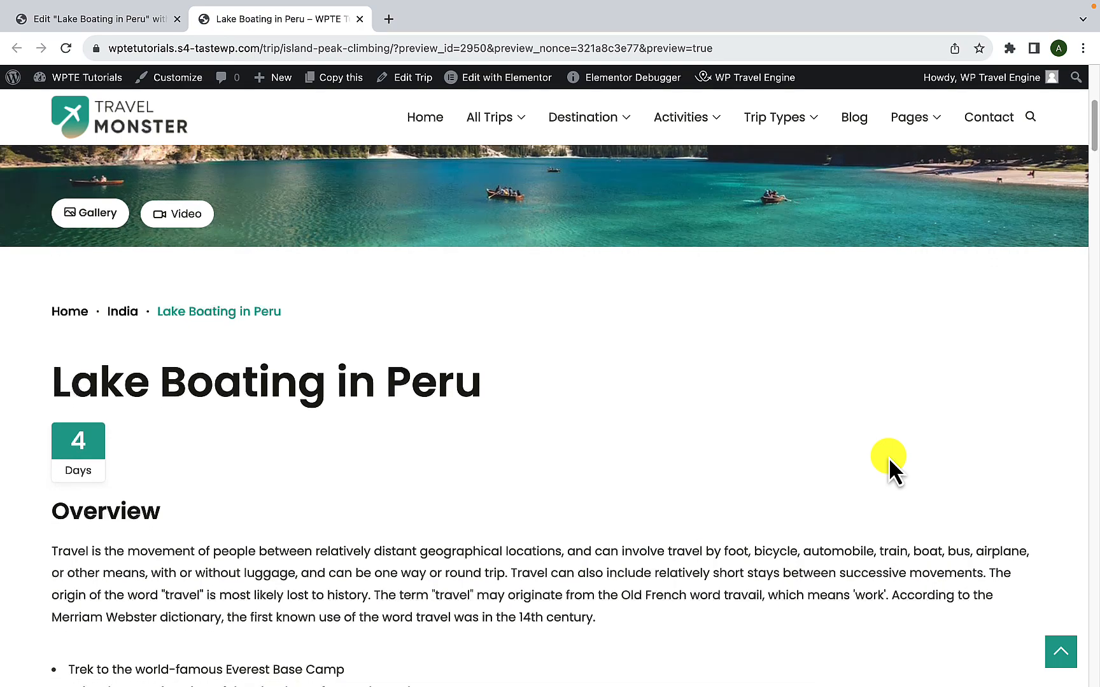
{"action": "scroll", "coordinate": [889, 458], "scroll_direction": "down", "scroll_amount": 1}
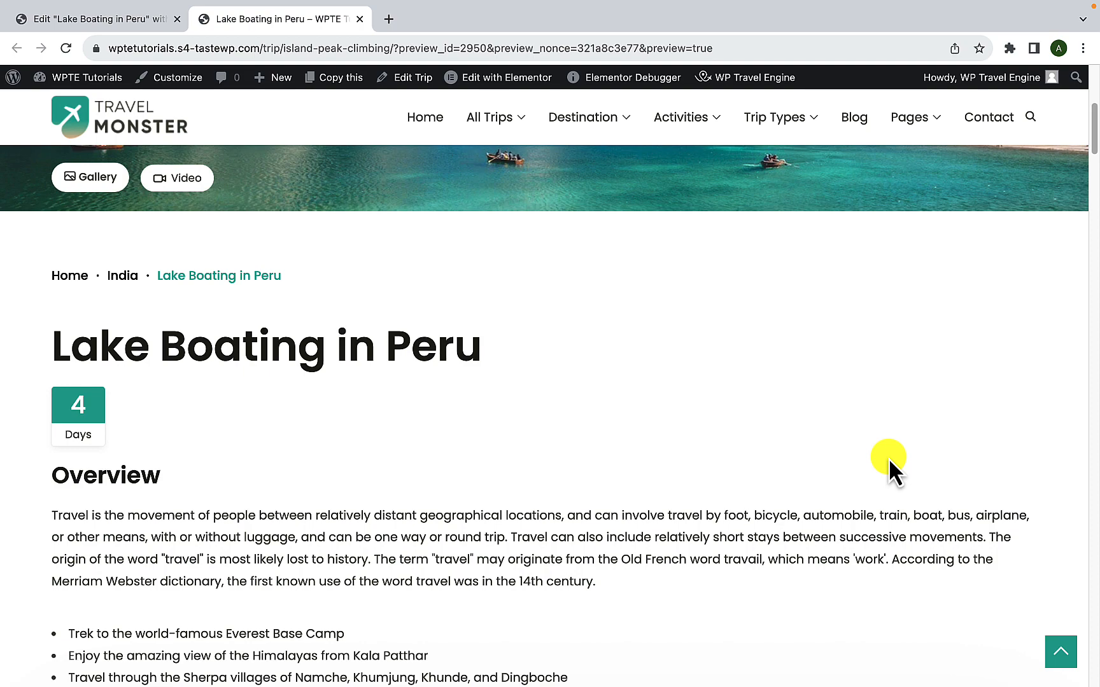
{"action": "scroll", "coordinate": [888, 459], "scroll_direction": "up", "scroll_amount": 5}
{"action": "scroll", "coordinate": [888, 458], "scroll_direction": "up", "scroll_amount": 2}
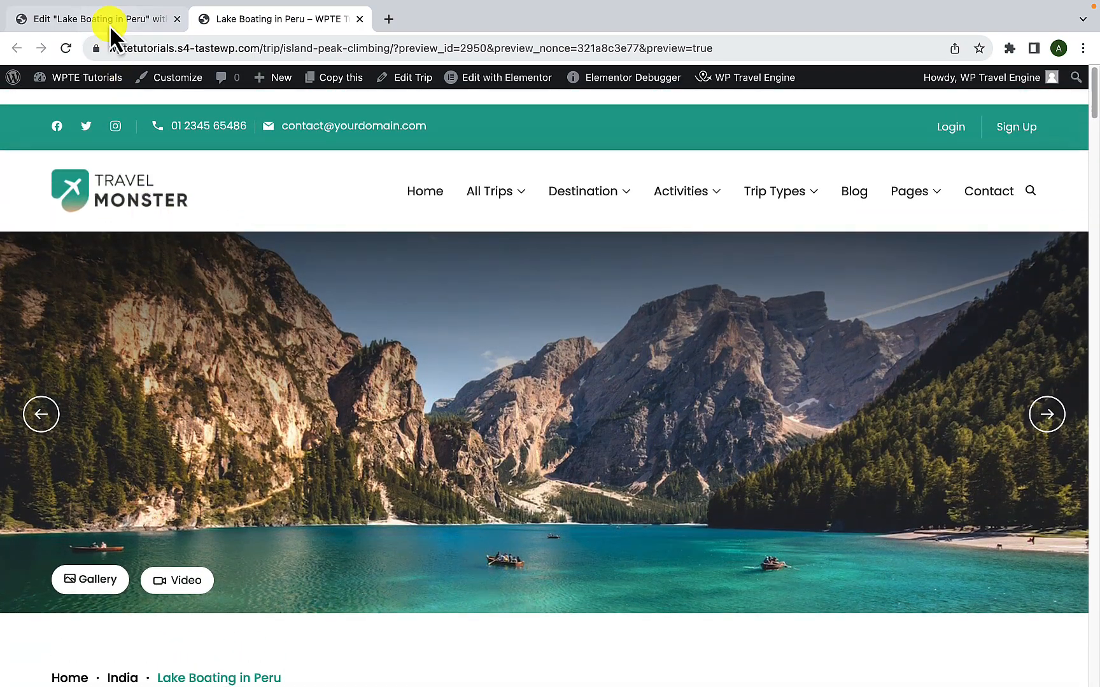
- Leave the preview, go back to the trips list and open the "Paris Effiel Tower Tour 1 Day Tour" trip for editing with Elementor
{"action": "left_click", "coordinate": [109, 25]}
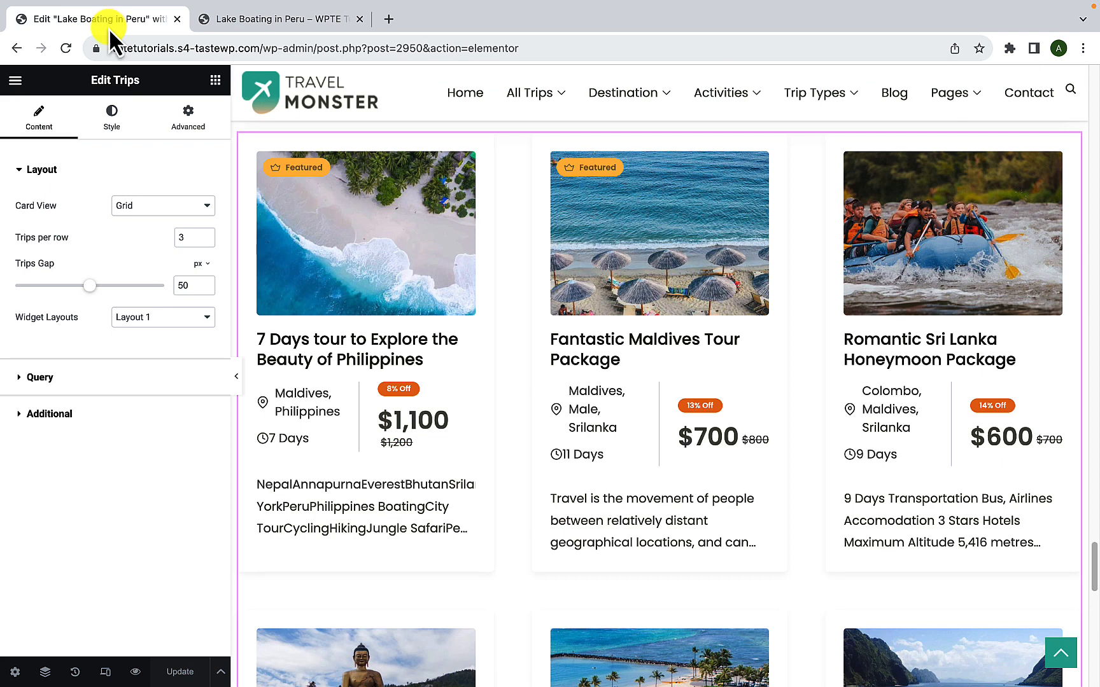
{"action": "left_click", "coordinate": [11, 55]}
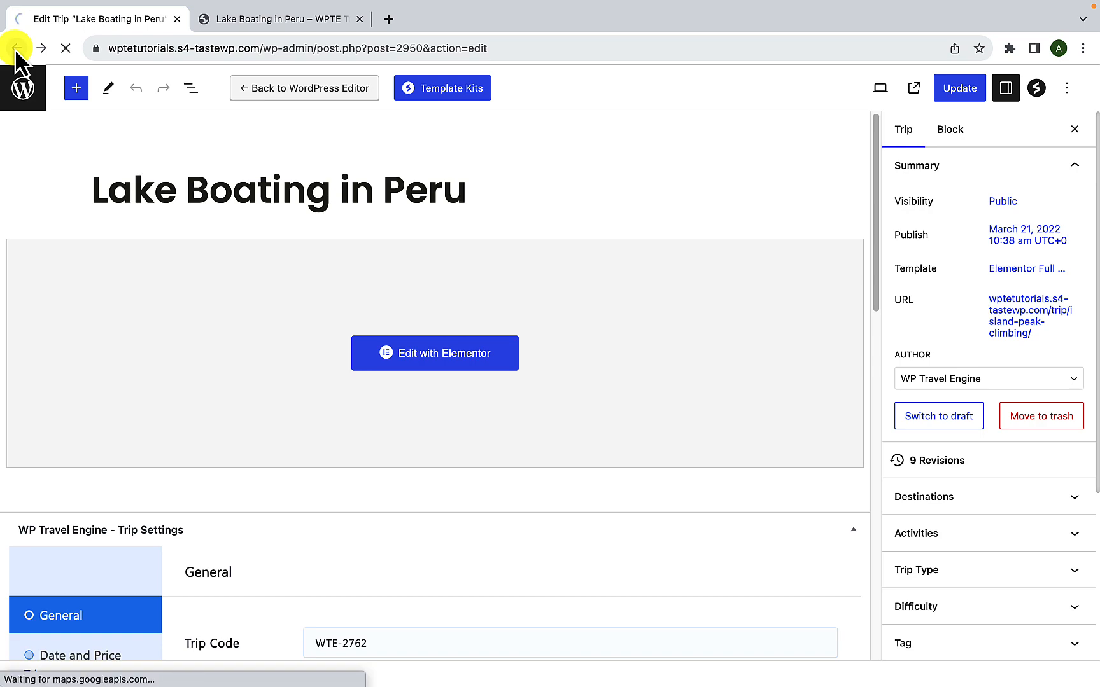
{"action": "left_click", "coordinate": [17, 48]}
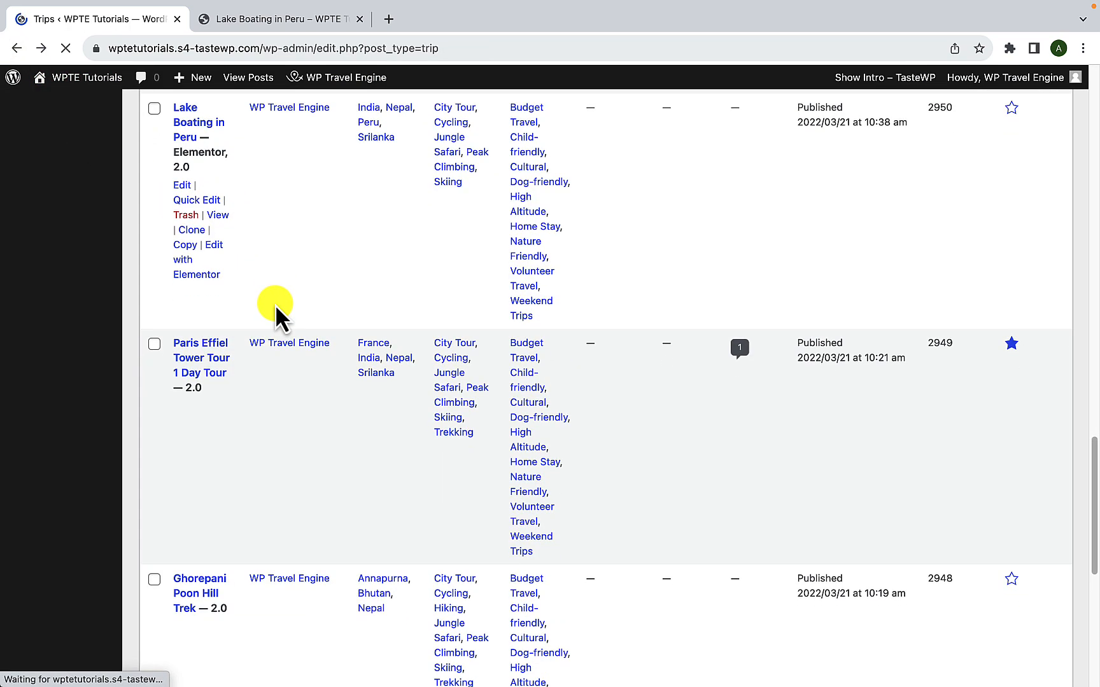
{"action": "scroll", "coordinate": [275, 304], "scroll_direction": "down", "scroll_amount": 3}
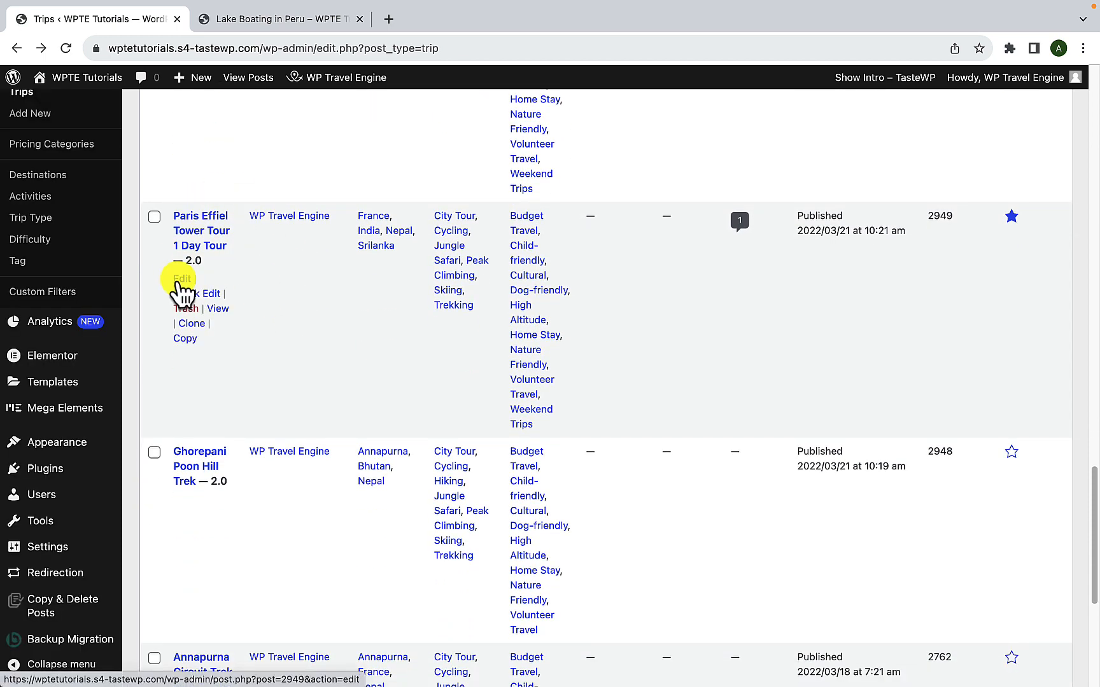
{"action": "left_click", "coordinate": [183, 280]}
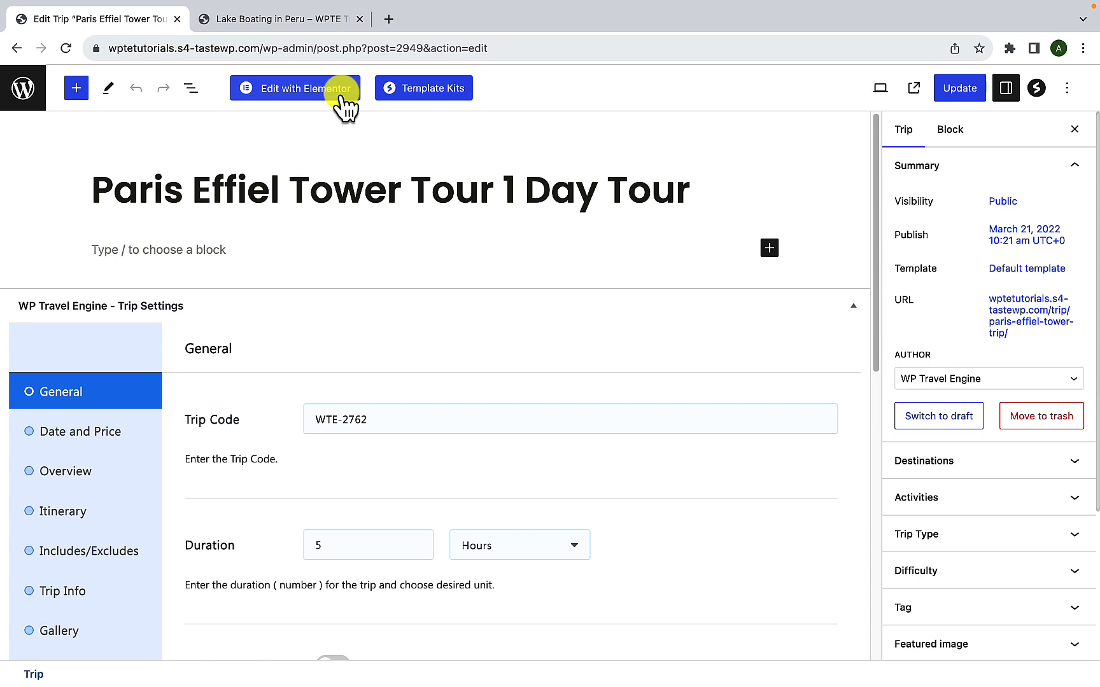
{"action": "left_click", "coordinate": [344, 89]}
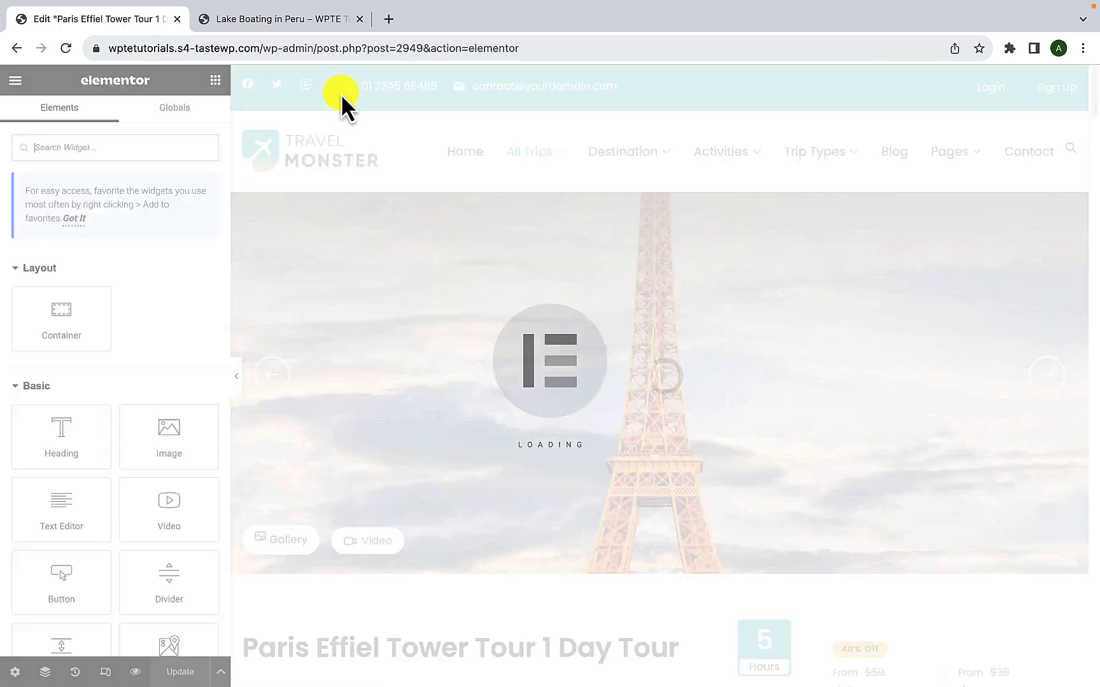
- Set the page layout of the Paris Effiel Tower trip to Elementor Full Width
{"action": "scroll", "coordinate": [547, 364], "scroll_direction": "down", "scroll_amount": 6}
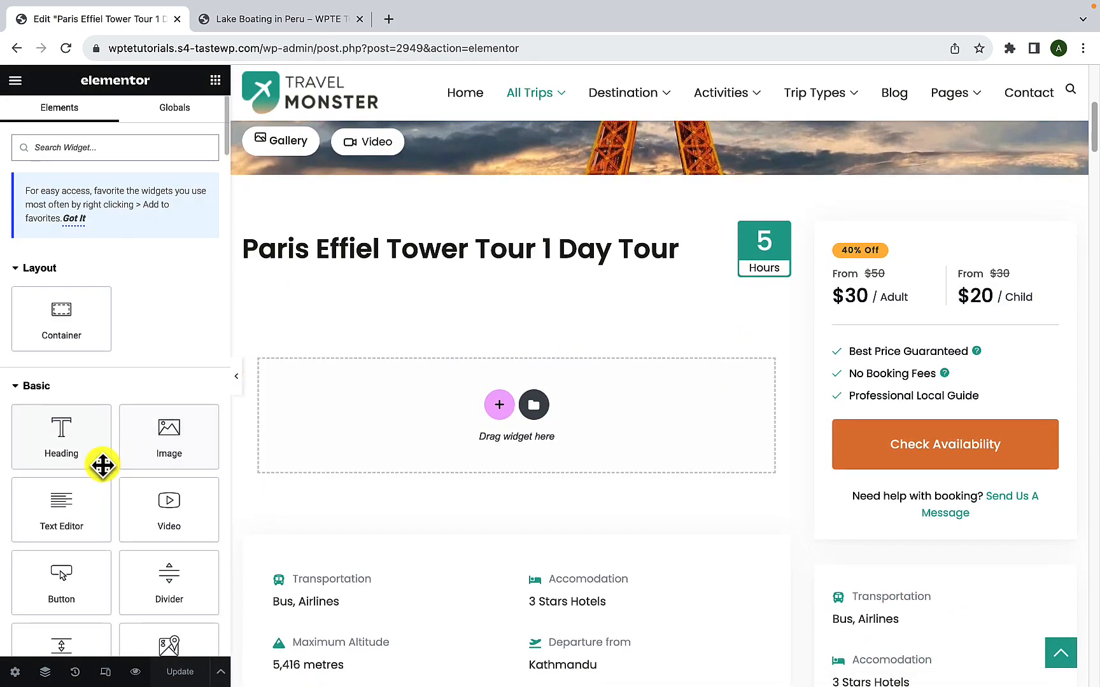
{"action": "left_click", "coordinate": [15, 672]}
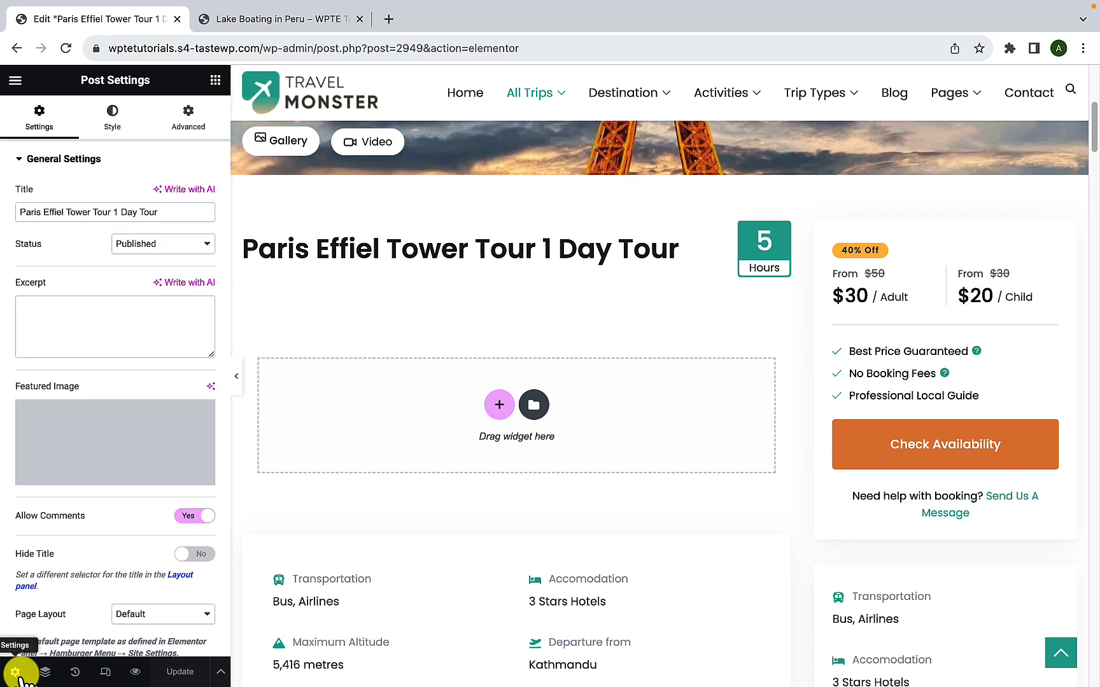
{"action": "left_click", "coordinate": [164, 610]}
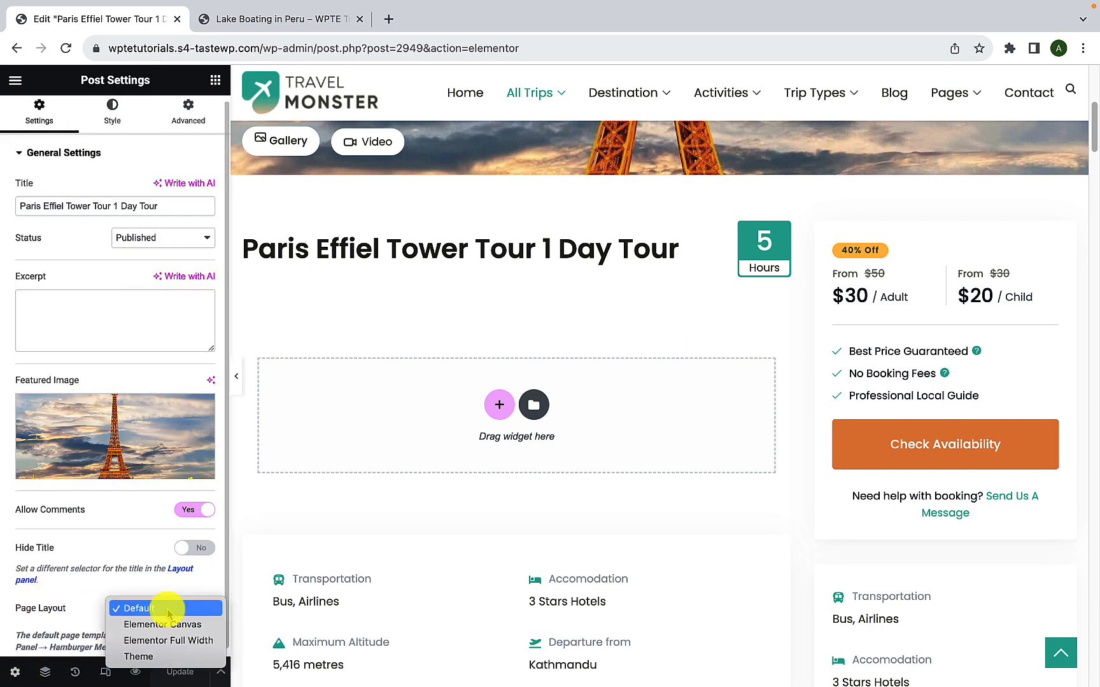
{"action": "left_click", "coordinate": [165, 642]}
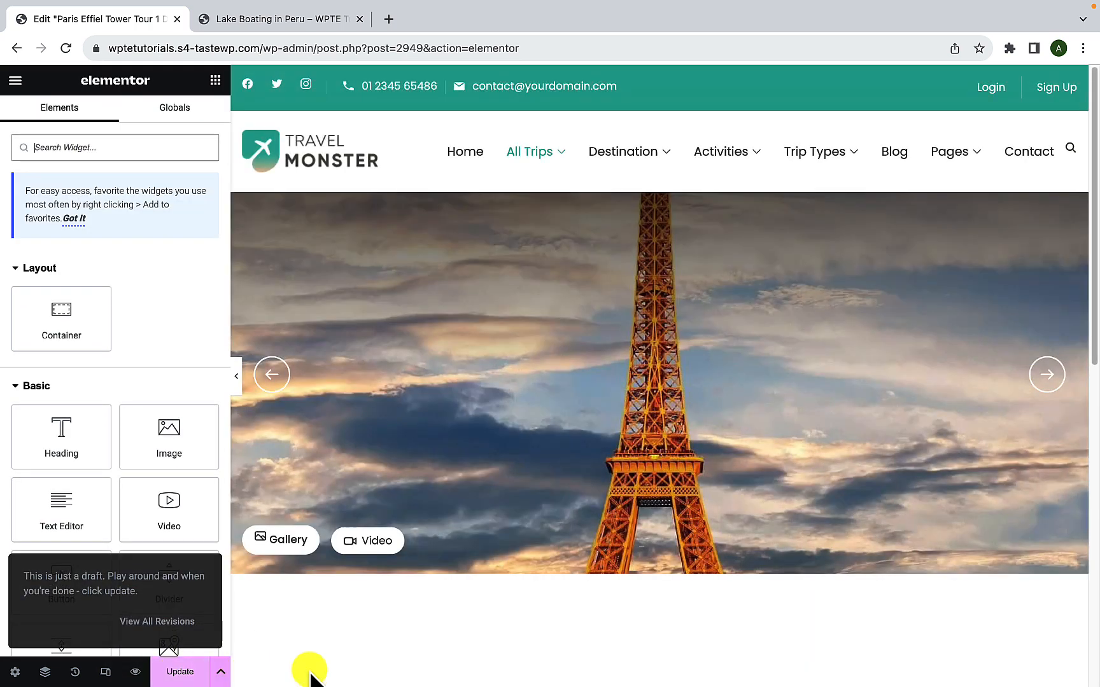
- Insert the saved "WPTE Single Trip Template" from the template library into the empty content area below the header image
{"action": "scroll", "coordinate": [650, 611], "scroll_direction": "down", "scroll_amount": 3}
{"action": "scroll", "coordinate": [655, 601], "scroll_direction": "down", "scroll_amount": 2}
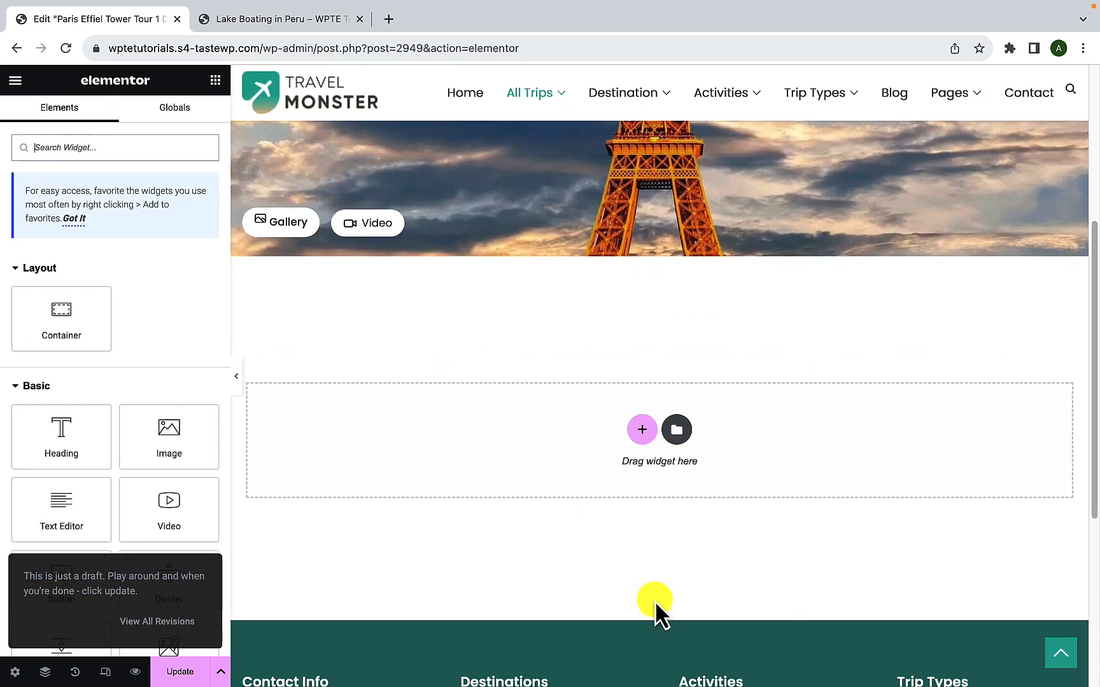
{"action": "left_click", "coordinate": [677, 436]}
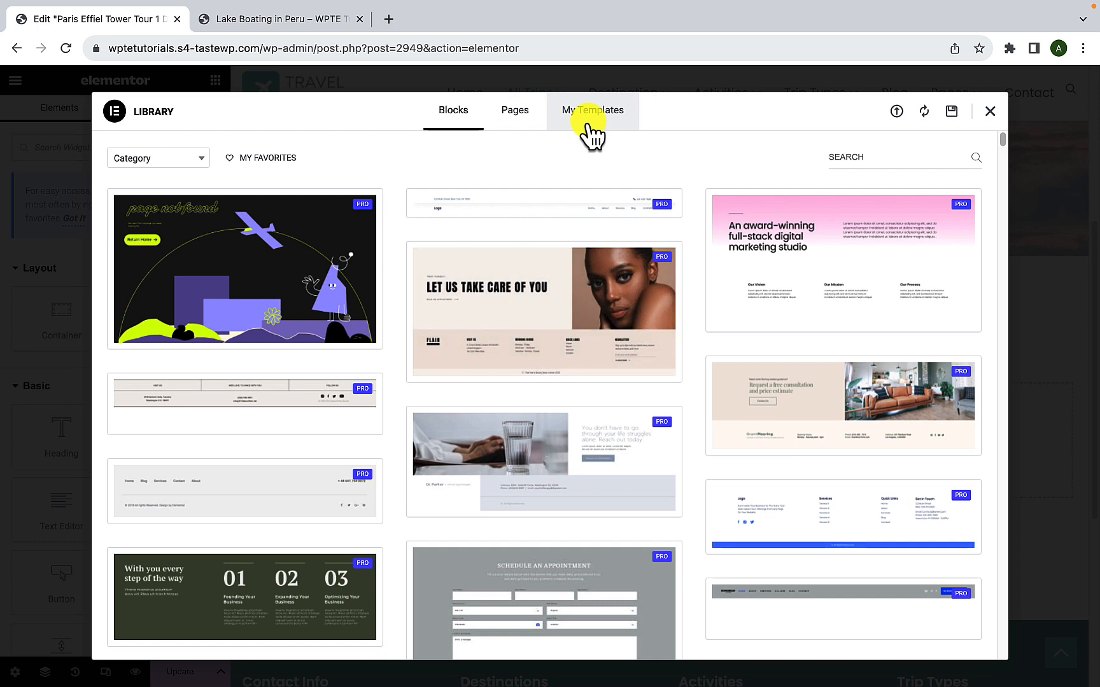
{"action": "left_click", "coordinate": [589, 126]}
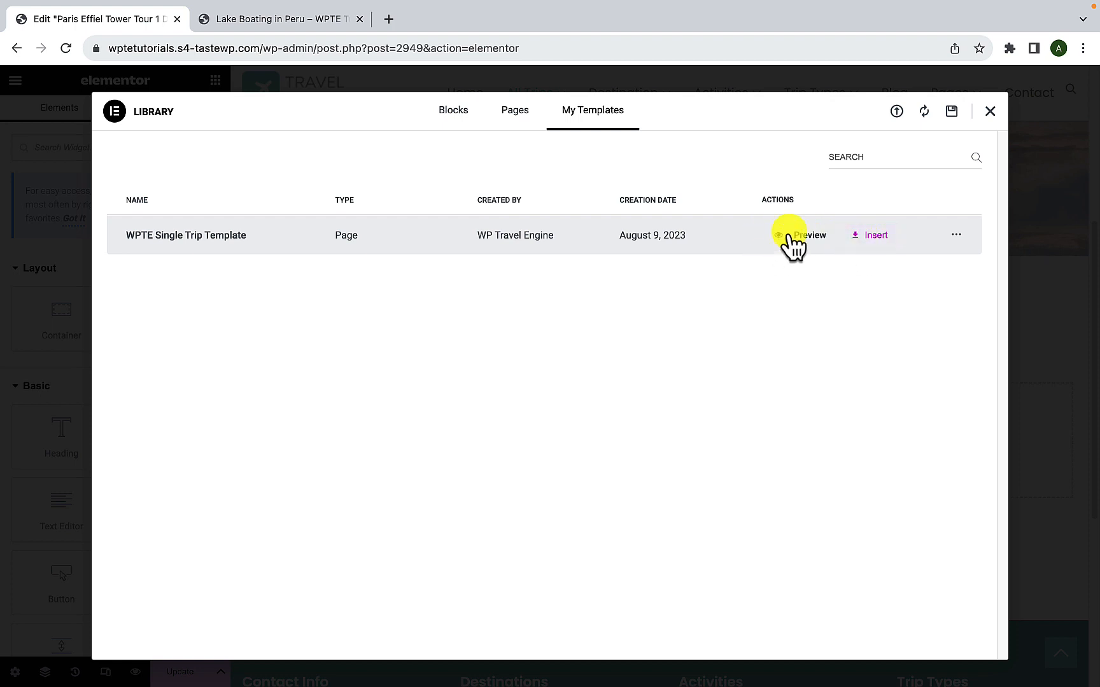
{"action": "left_click", "coordinate": [870, 235]}
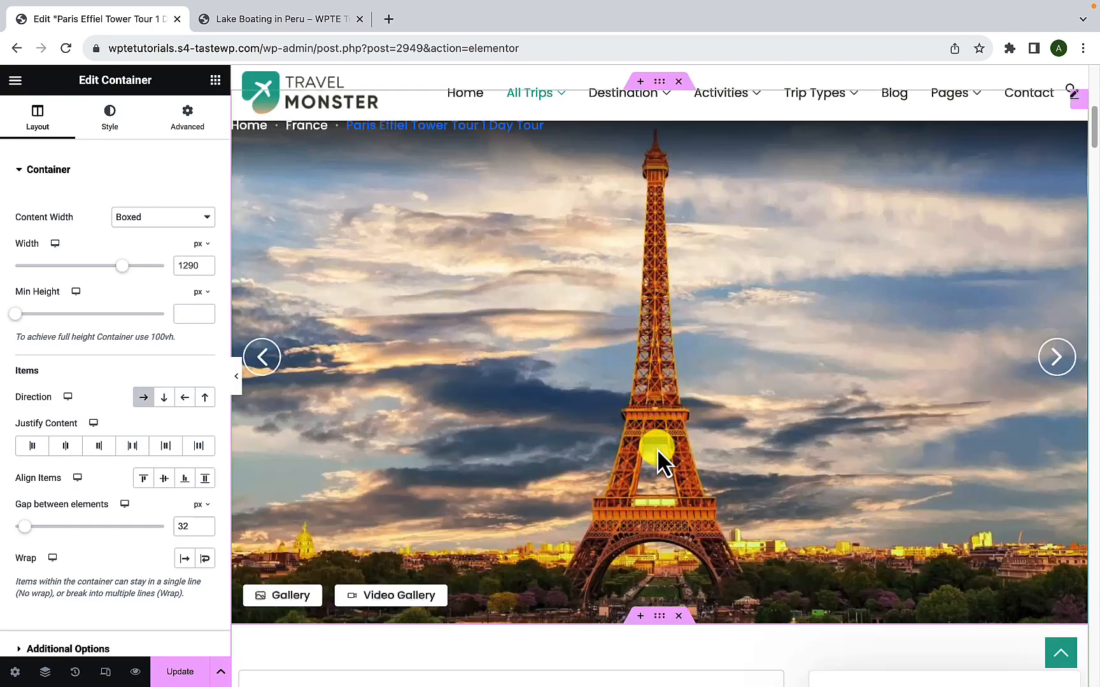
- Look over the inserted template and delete its top container with the breadcrumbs and the duplicate Eiffel Tower gallery image
{"action": "scroll", "coordinate": [656, 449], "scroll_direction": "down", "scroll_amount": 10}
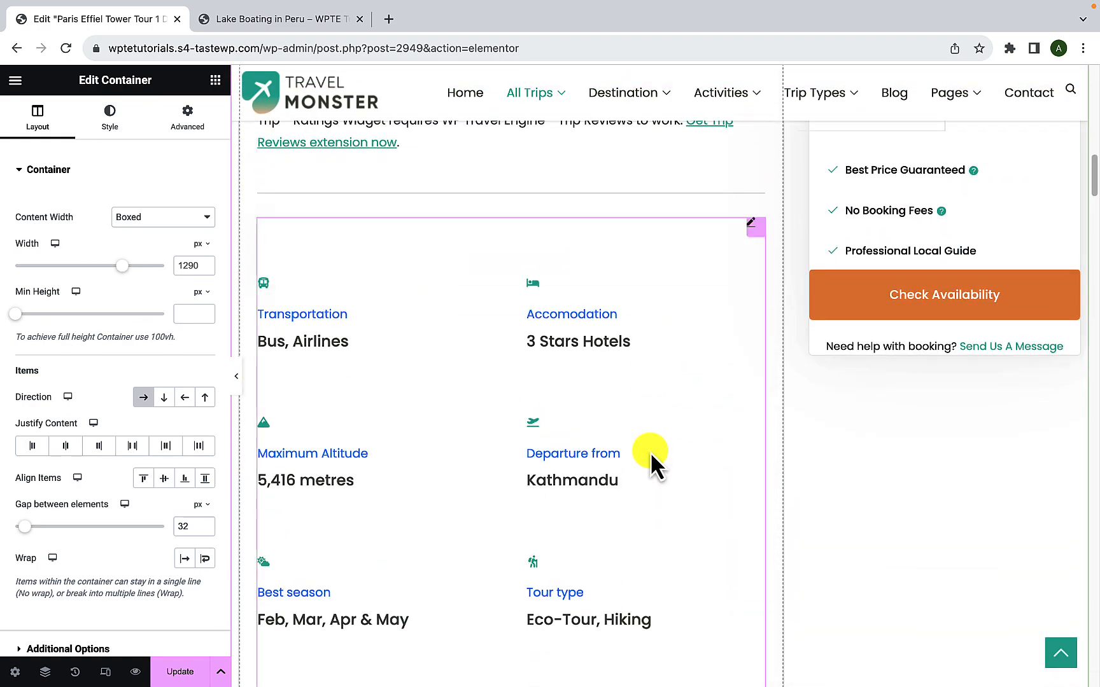
{"action": "scroll", "coordinate": [650, 451], "scroll_direction": "up", "scroll_amount": 8}
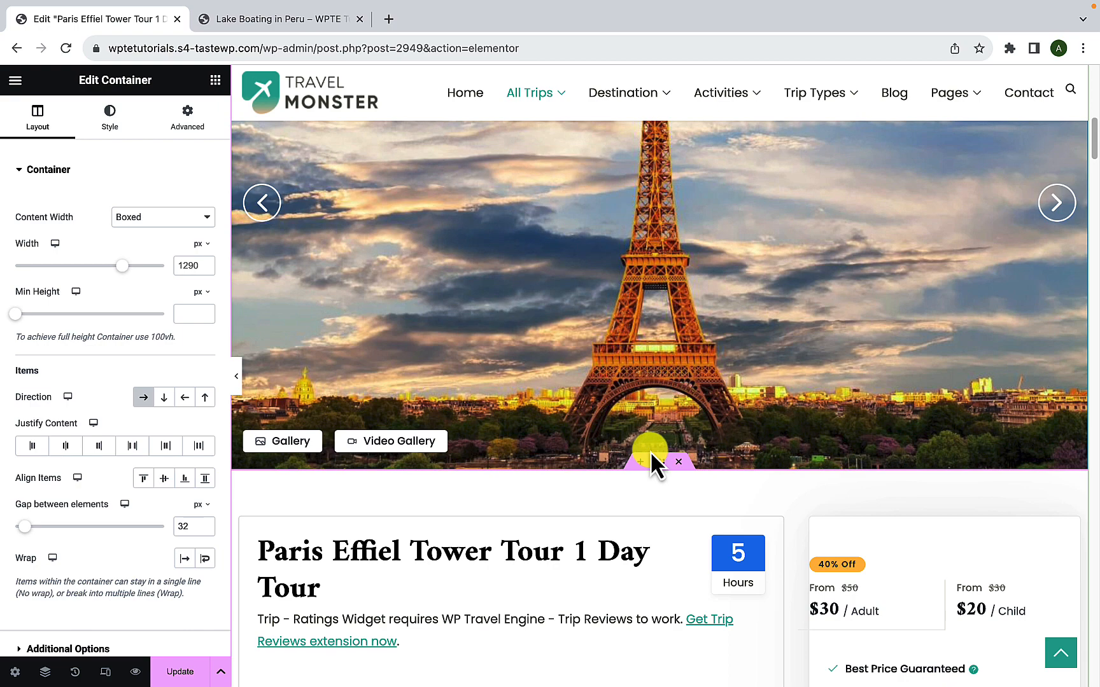
{"action": "scroll", "coordinate": [650, 452], "scroll_direction": "up", "scroll_amount": 10}
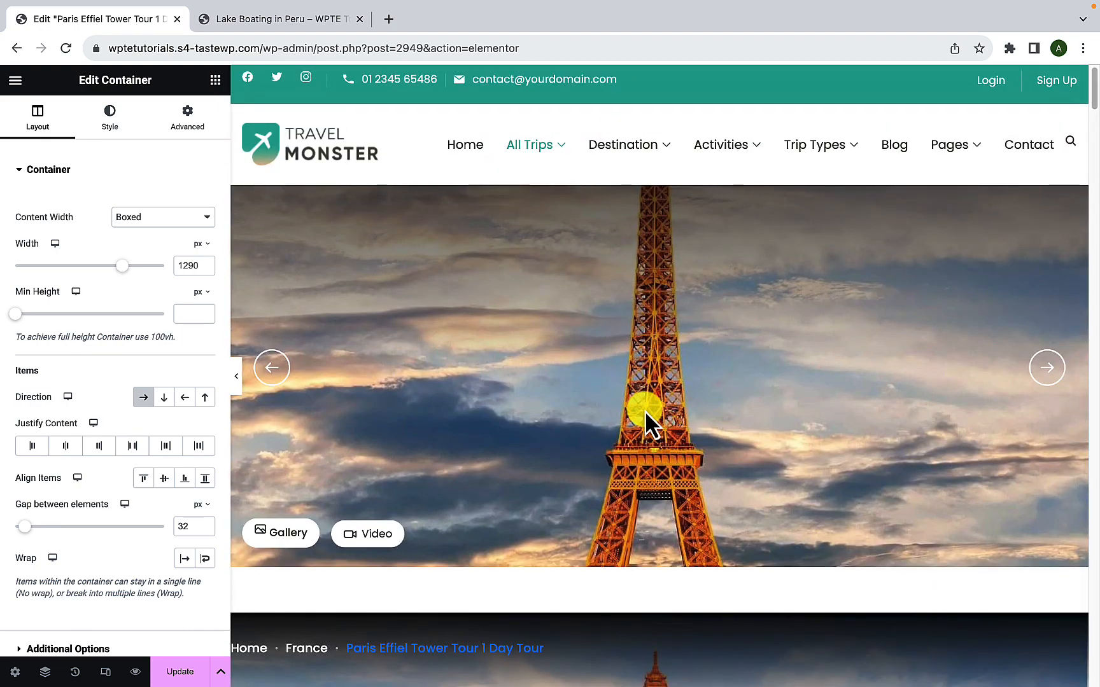
{"action": "scroll", "coordinate": [649, 465], "scroll_direction": "down", "scroll_amount": 8}
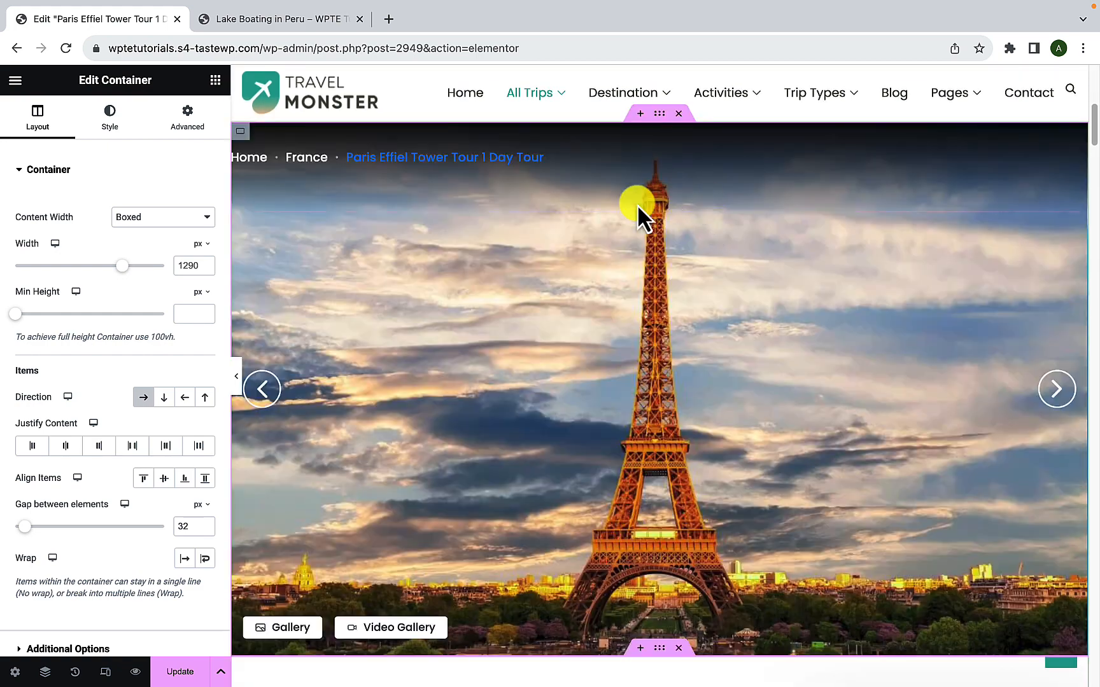
{"action": "left_click", "coordinate": [678, 114]}
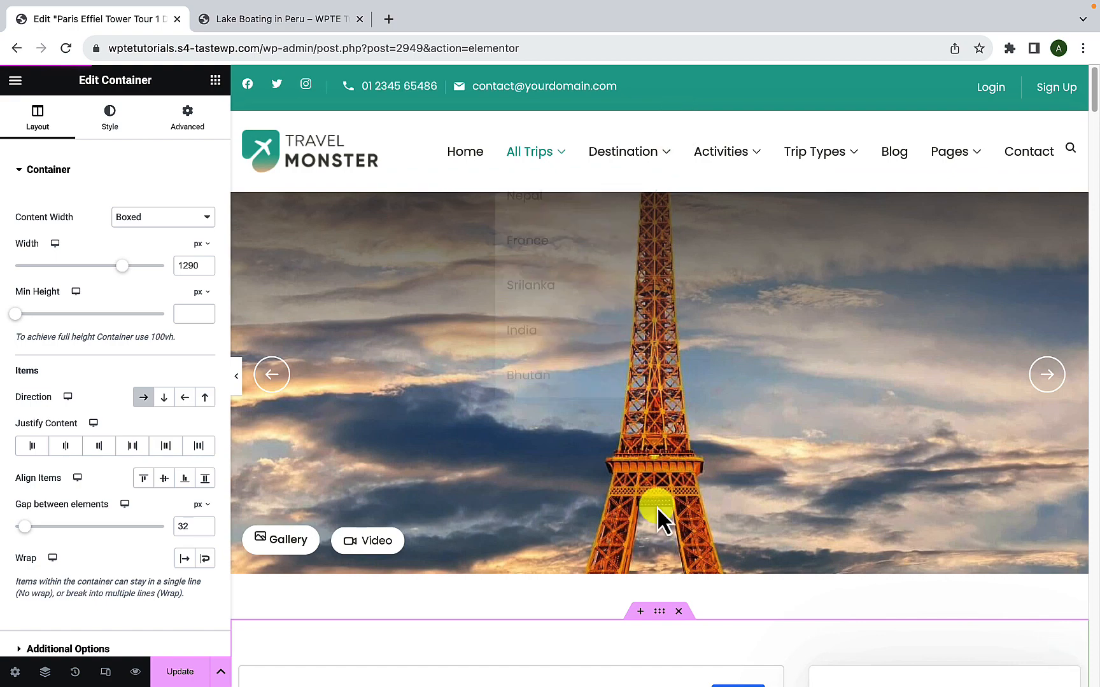
- Delete the Trip - Ratings widget below the trip title
{"action": "scroll", "coordinate": [658, 506], "scroll_direction": "down", "scroll_amount": 4}
{"action": "scroll", "coordinate": [660, 507], "scroll_direction": "down", "scroll_amount": 3}
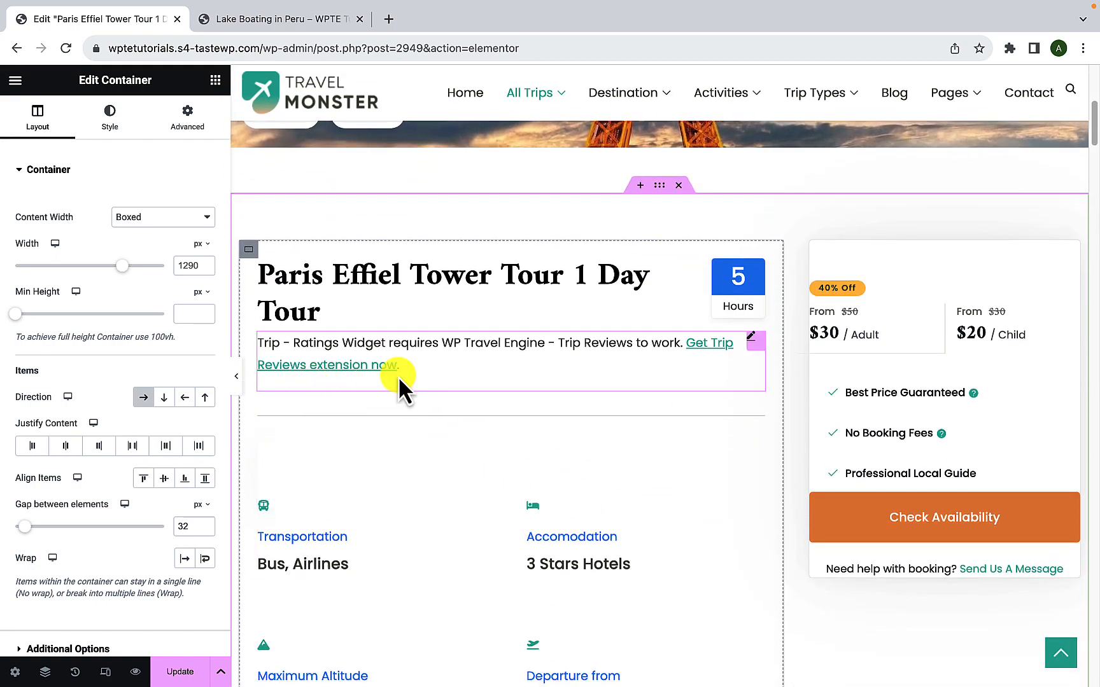
{"action": "left_click", "coordinate": [459, 360]}
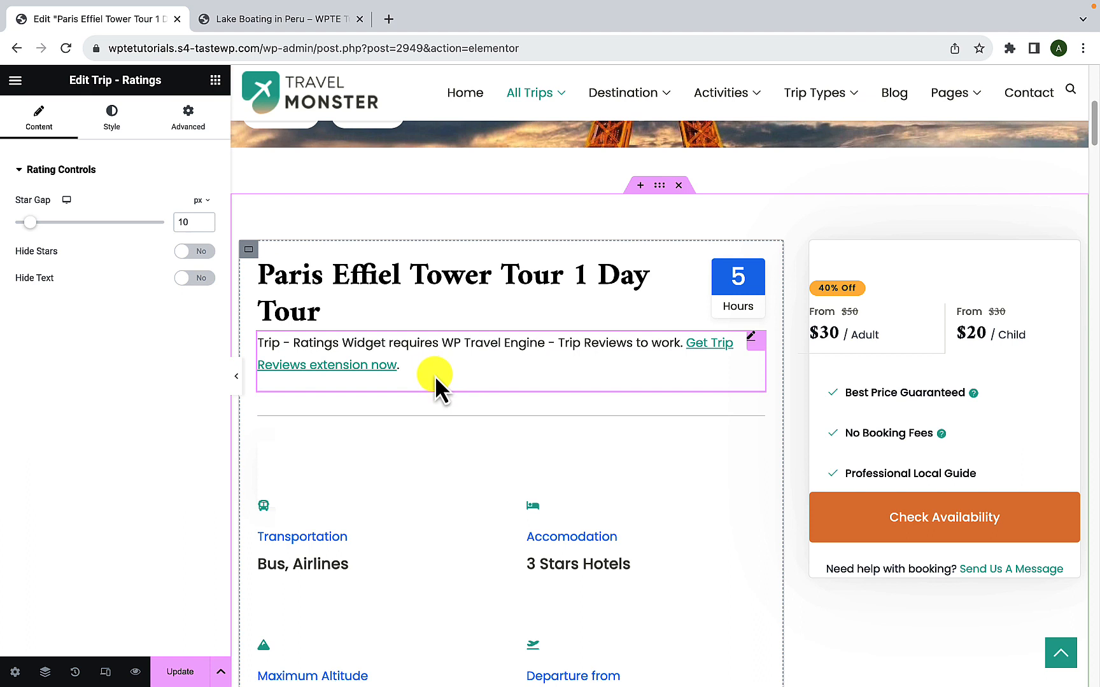
{"action": "right_click", "coordinate": [434, 376]}
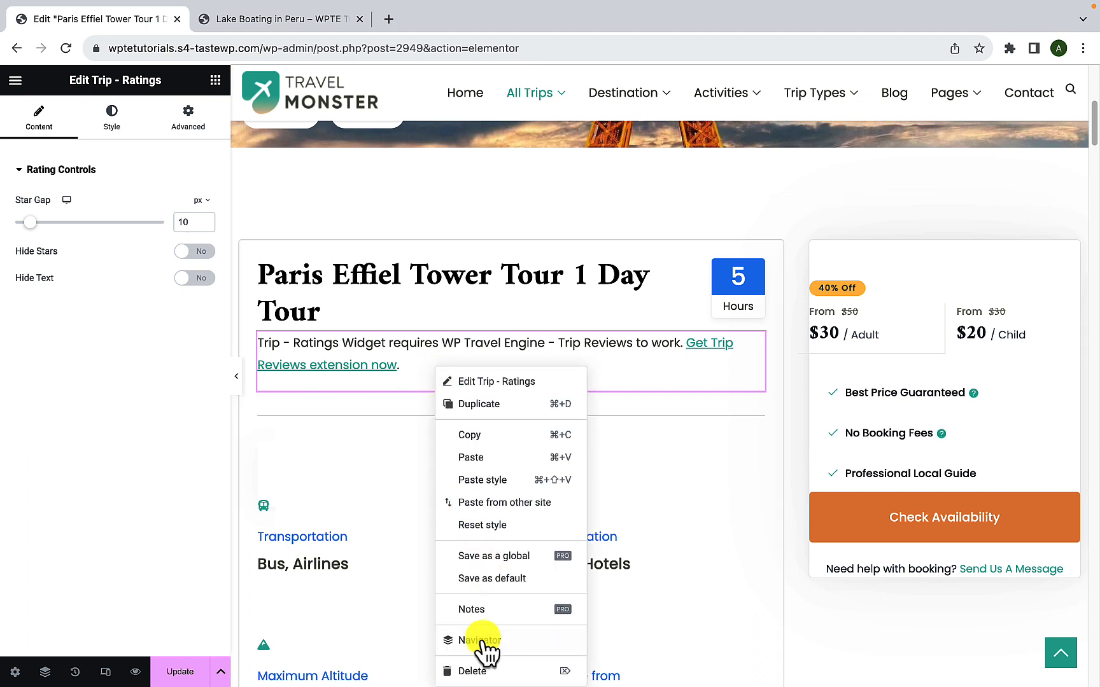
{"action": "left_click", "coordinate": [489, 673]}
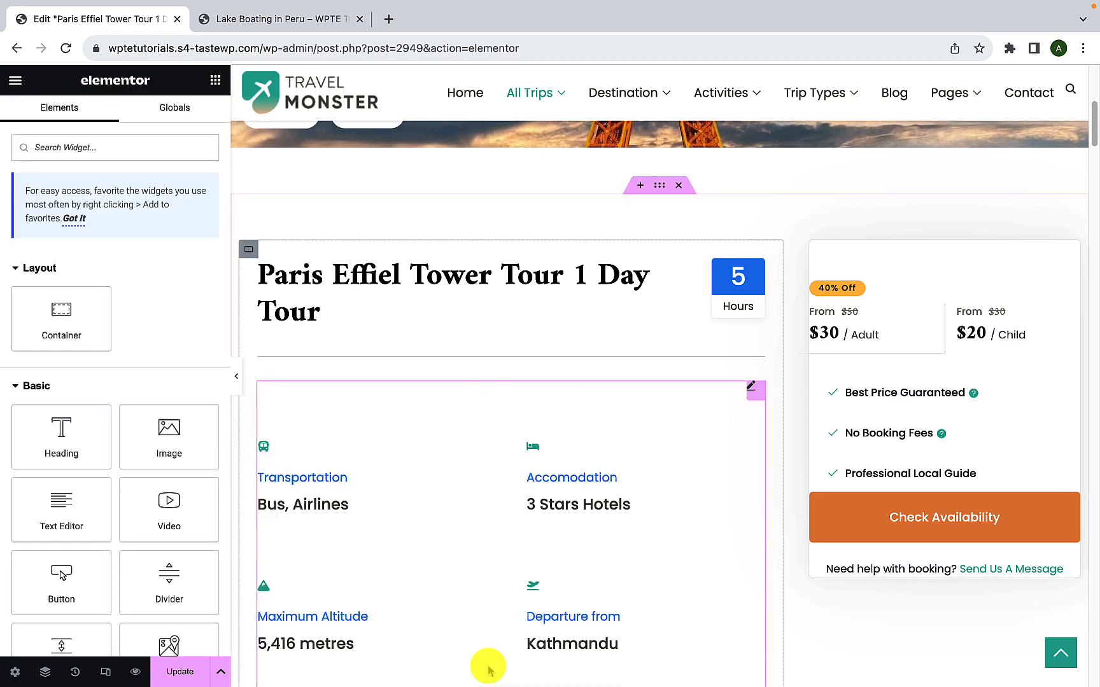
- Delete the Trip - Reviews widget above the enquiry form along with its "Our Customer Reviews" heading
{"action": "scroll", "coordinate": [624, 486], "scroll_direction": "down", "scroll_amount": 2}
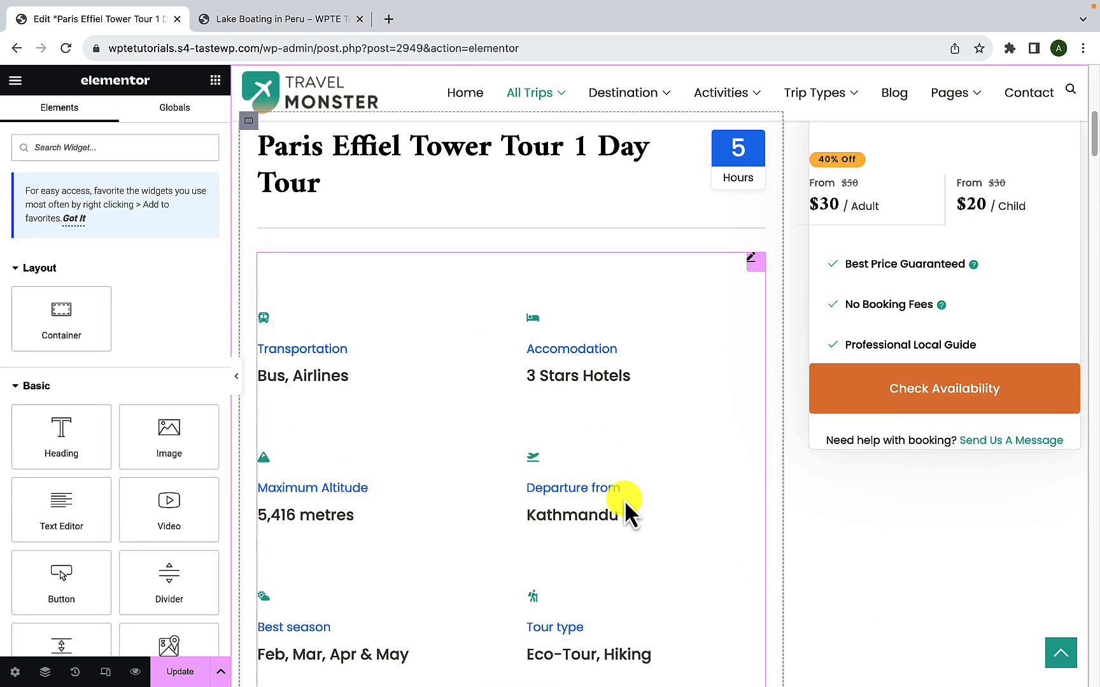
{"action": "scroll", "coordinate": [624, 499], "scroll_direction": "down", "scroll_amount": 15}
{"action": "scroll", "coordinate": [622, 498], "scroll_direction": "down", "scroll_amount": 15}
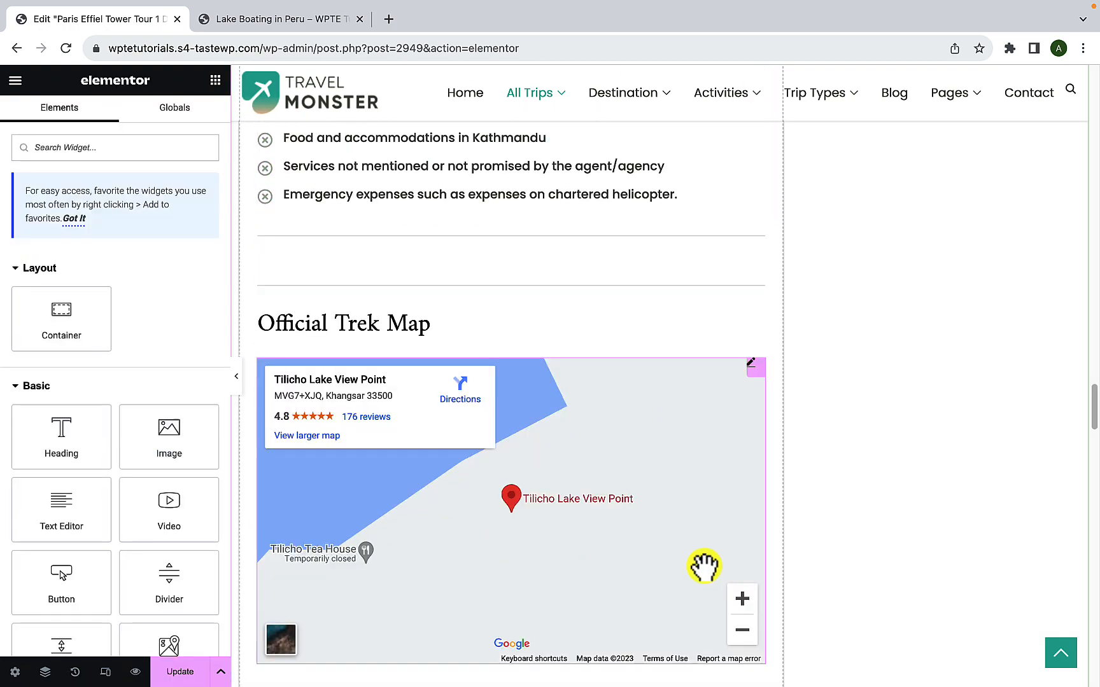
{"action": "right_click", "coordinate": [523, 275]}
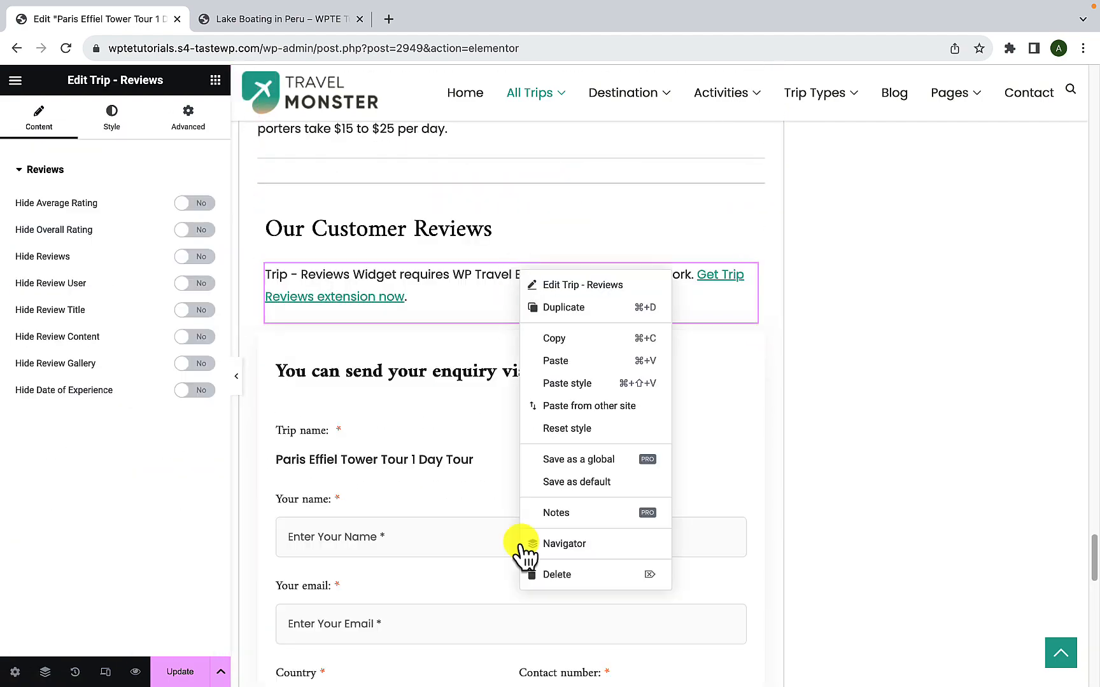
{"action": "left_click", "coordinate": [535, 571]}
{"action": "right_click", "coordinate": [538, 242]}
{"action": "left_click", "coordinate": [573, 542]}
- Set the Trip - Facts widget to 3 columns with a column gap of 10 px
{"action": "scroll", "coordinate": [576, 533], "scroll_direction": "up", "scroll_amount": 20}
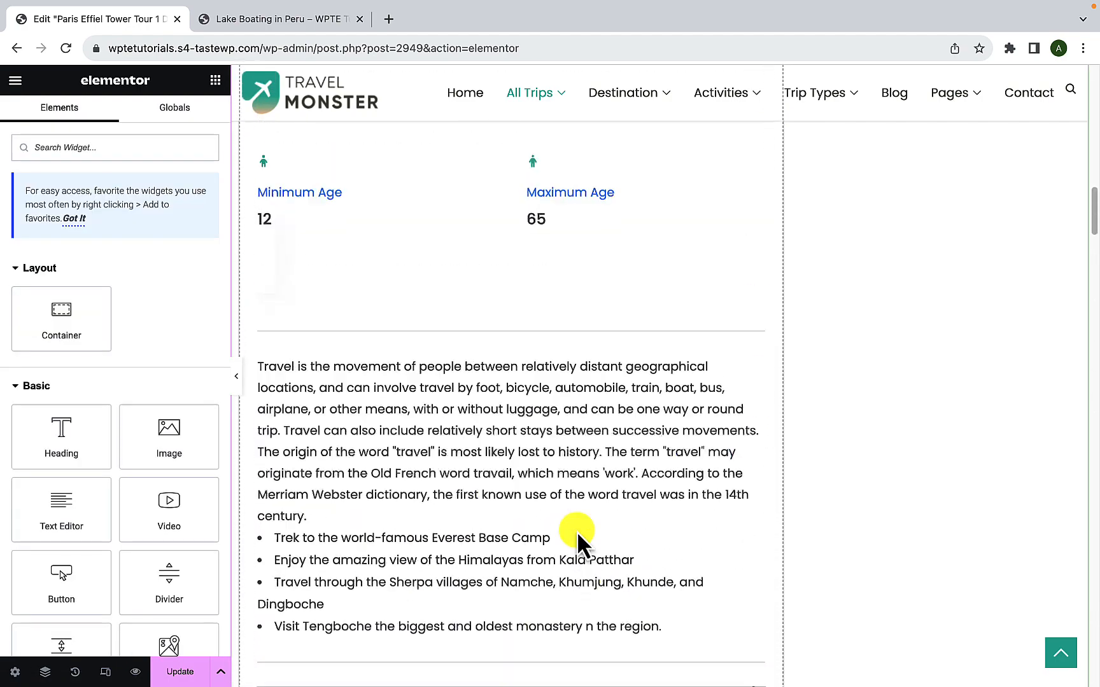
{"action": "scroll", "coordinate": [598, 515], "scroll_direction": "up", "scroll_amount": 1}
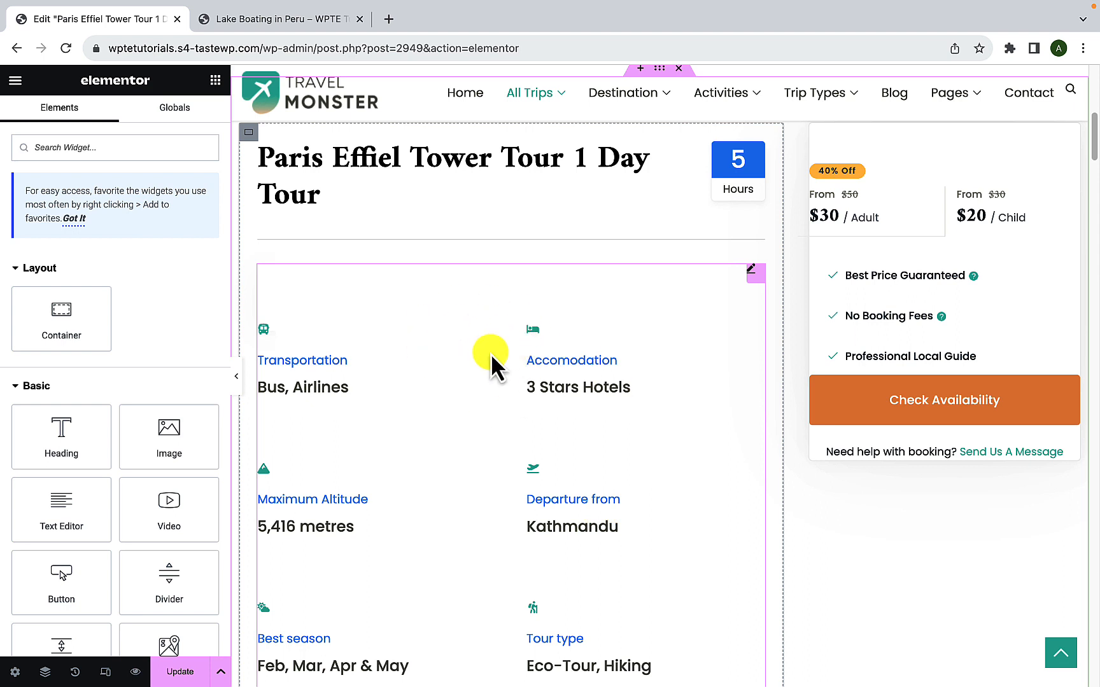
{"action": "left_click", "coordinate": [466, 321]}
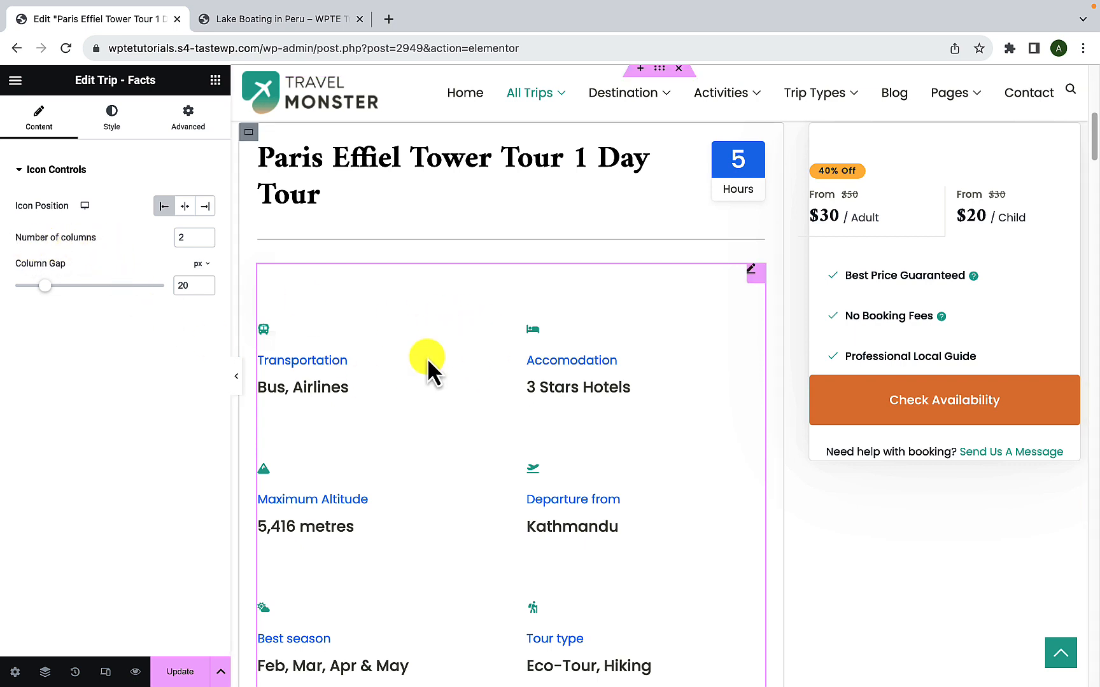
{"action": "left_click", "coordinate": [205, 234]}
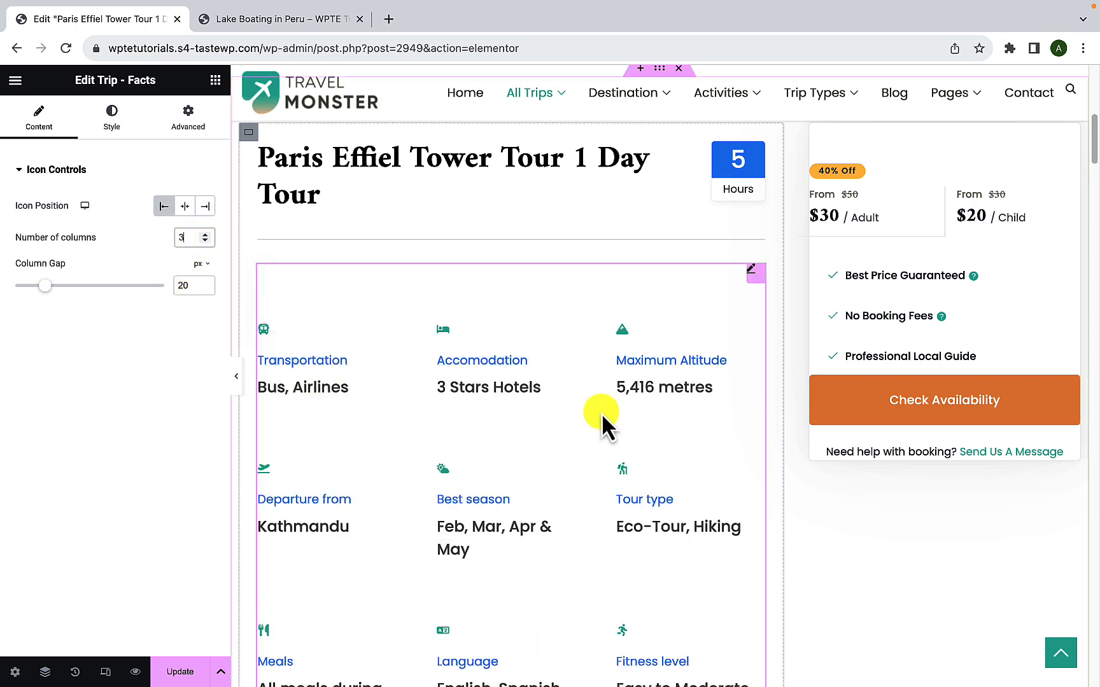
{"action": "scroll", "coordinate": [576, 517], "scroll_direction": "down", "scroll_amount": 4}
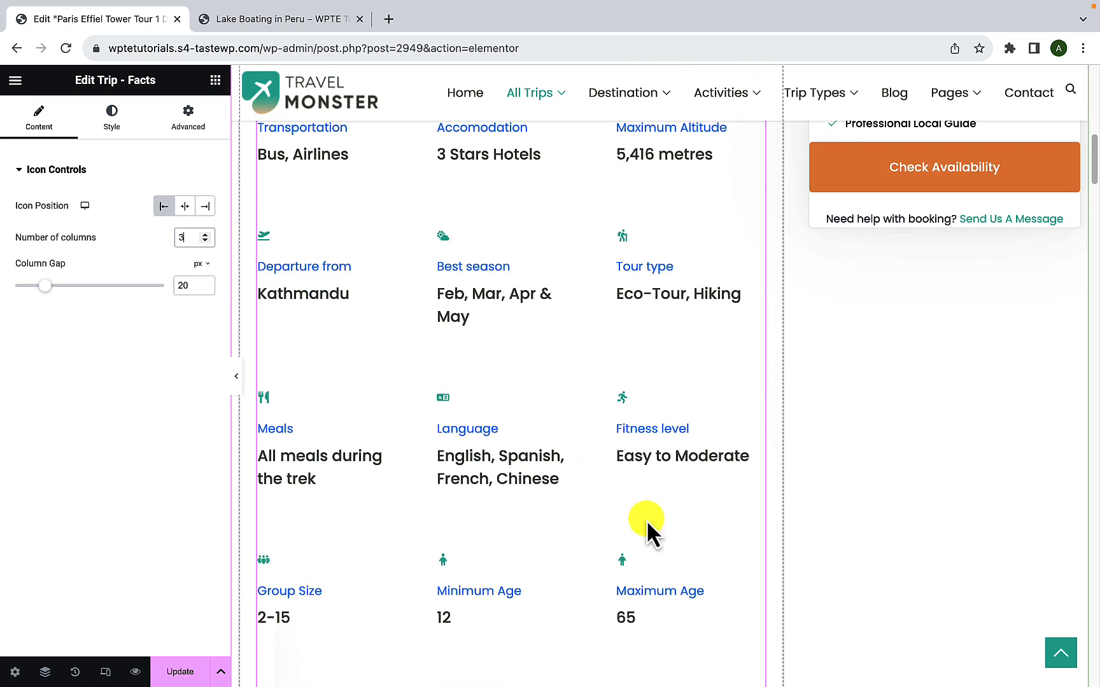
{"action": "scroll", "coordinate": [646, 519], "scroll_direction": "down", "scroll_amount": 2}
{"action": "scroll", "coordinate": [646, 519], "scroll_direction": "up", "scroll_amount": 2}
{"action": "scroll", "coordinate": [646, 519], "scroll_direction": "up", "scroll_amount": 2}
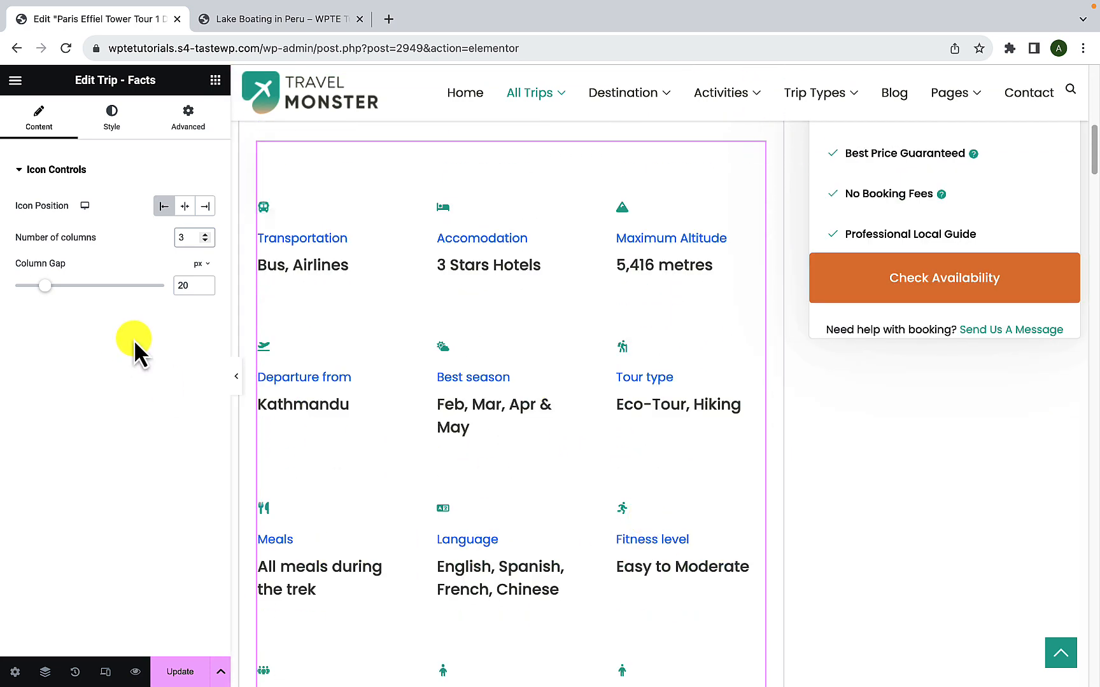
{"action": "mouse_move", "coordinate": [43, 286]}
{"action": "left_mouse_down"}
{"action": "mouse_move", "coordinate": [22, 289]}
{"action": "mouse_move", "coordinate": [31, 290]}
{"action": "left_mouse_up"}
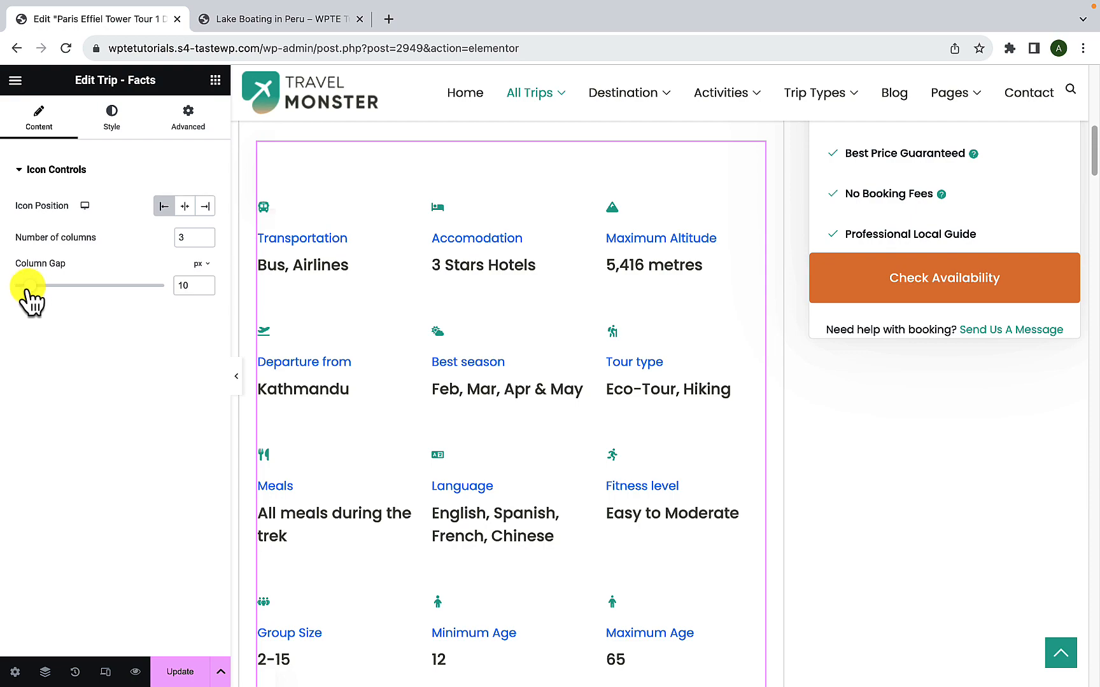
- Look over the adapted trip page in the editor, from the gallery banner and title through the trip facts to the itinerary
{"action": "scroll", "coordinate": [393, 393], "scroll_direction": "up", "scroll_amount": 4}
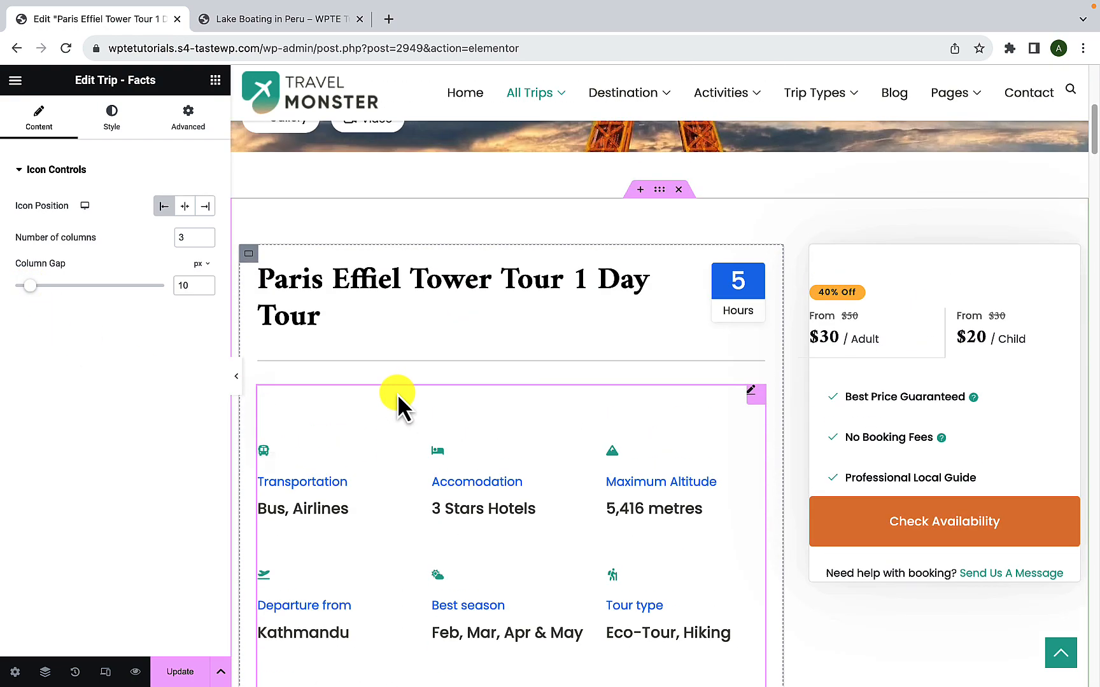
{"action": "scroll", "coordinate": [397, 393], "scroll_direction": "up", "scroll_amount": 5}
{"action": "scroll", "coordinate": [499, 430], "scroll_direction": "down", "scroll_amount": 10}
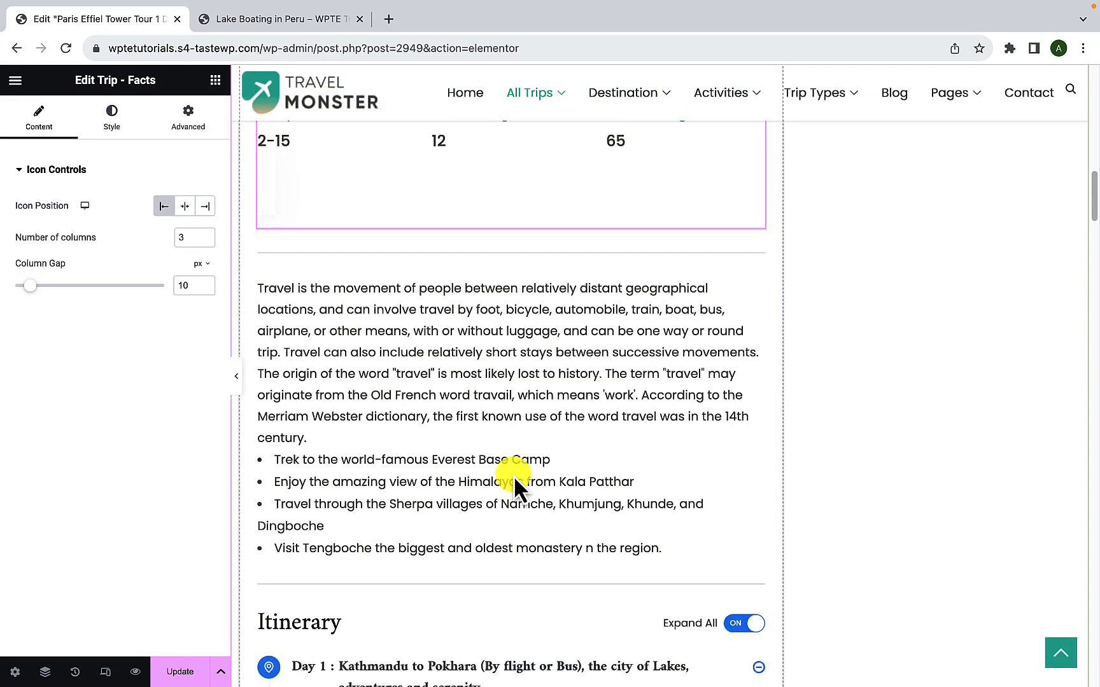
{"action": "scroll", "coordinate": [514, 476], "scroll_direction": "down", "scroll_amount": 7}
{"action": "scroll", "coordinate": [514, 476], "scroll_direction": "up", "scroll_amount": 15}
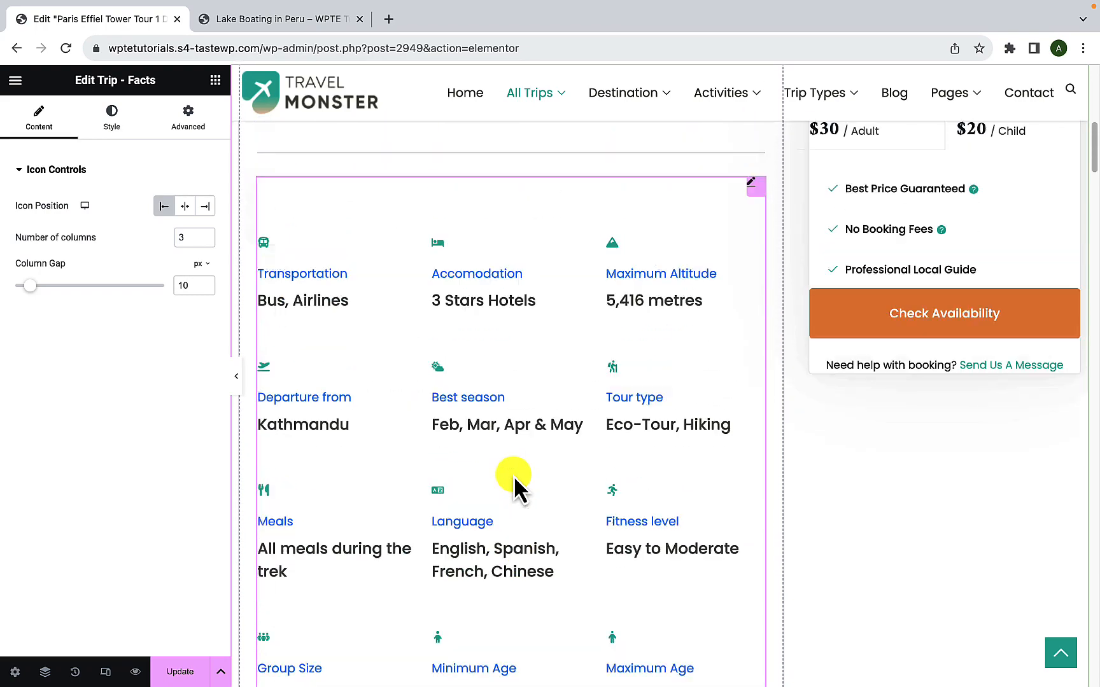
{"action": "scroll", "coordinate": [514, 476], "scroll_direction": "up", "scroll_amount": 6}
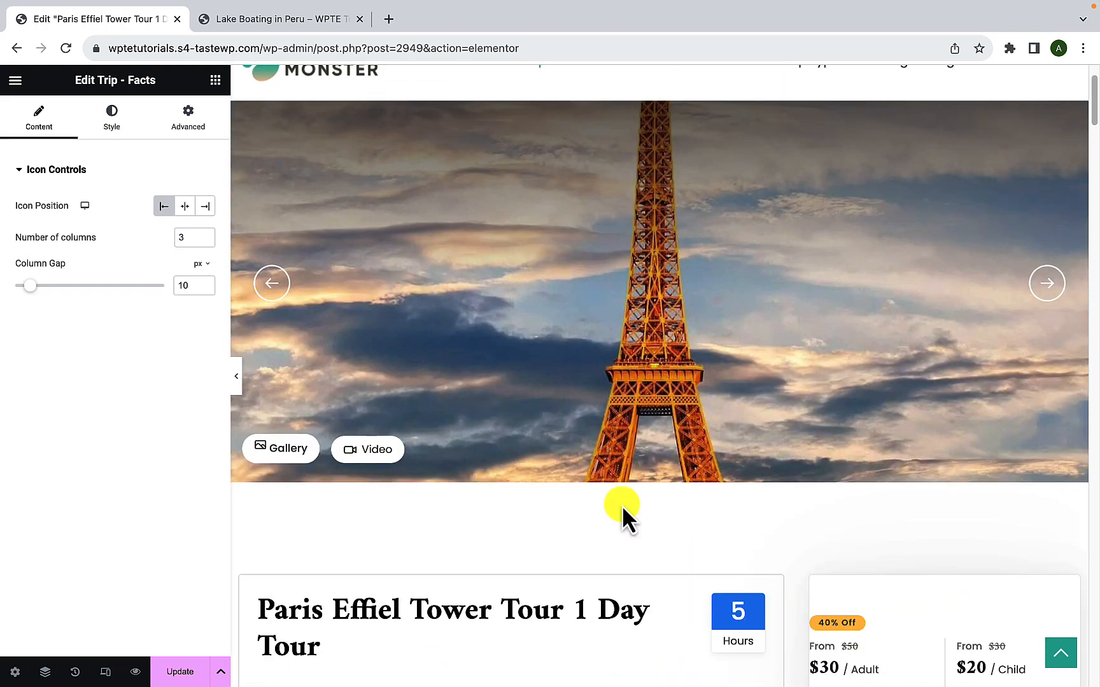
{"action": "scroll", "coordinate": [622, 506], "scroll_direction": "down", "scroll_amount": 5}
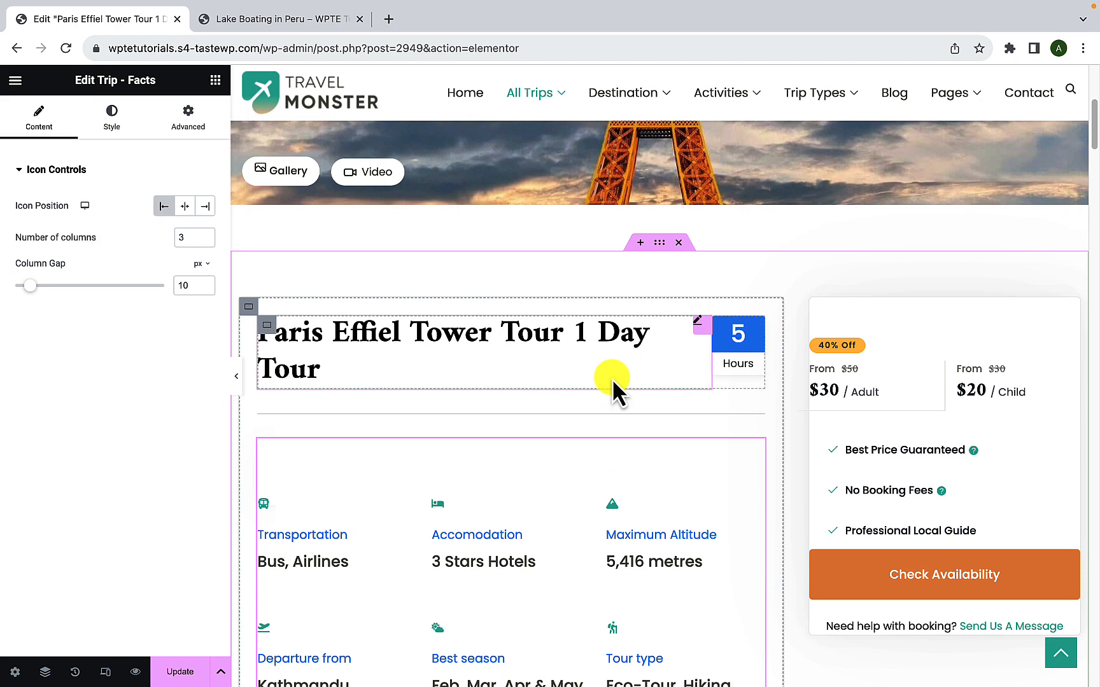
{"action": "left_click", "coordinate": [612, 378]}
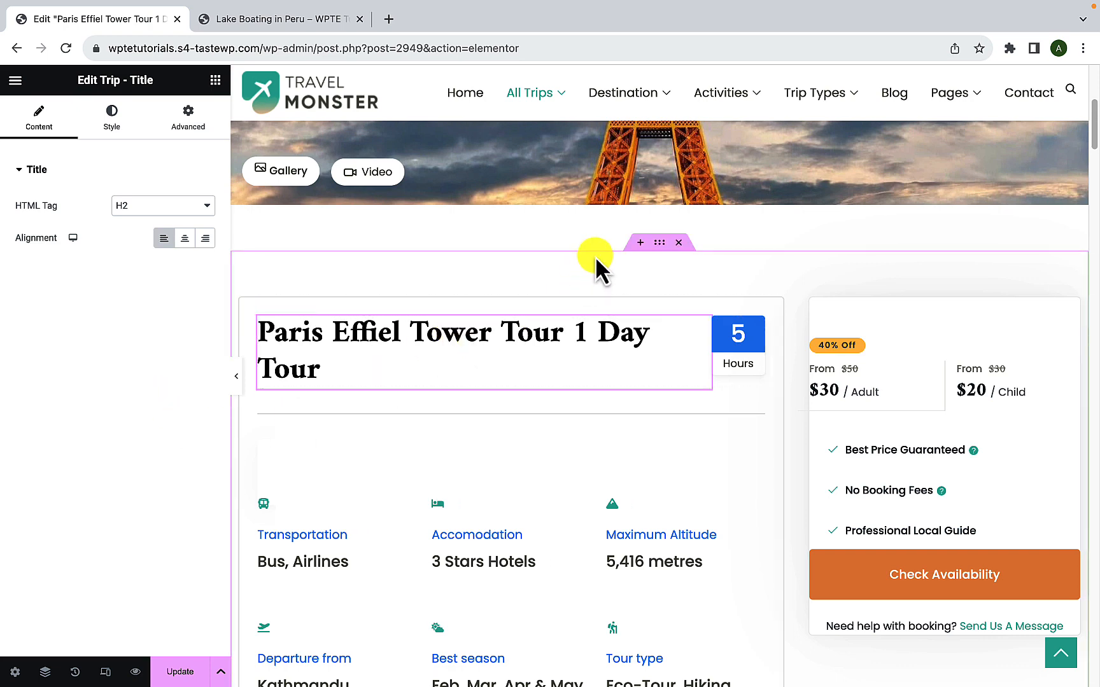
{"action": "scroll", "coordinate": [585, 266], "scroll_direction": "down", "scroll_amount": 4}
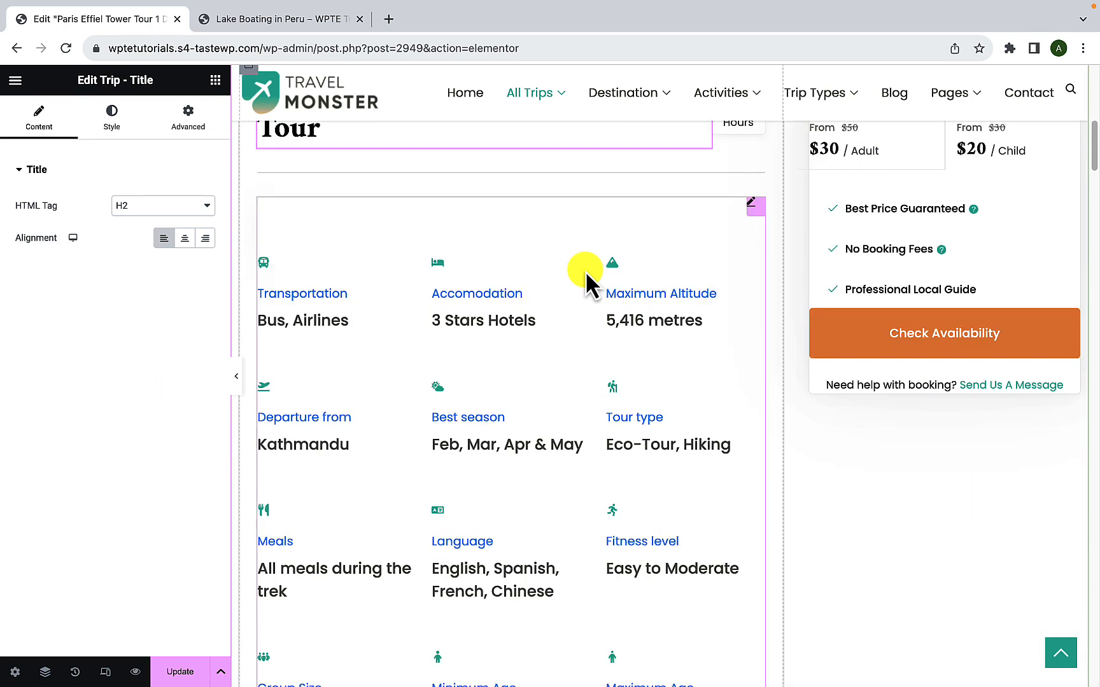
- Update the trip page and preview its changes, checking the banner, facts, itinerary, inclusions, map and FAQ sections
{"action": "left_click", "coordinate": [164, 678]}
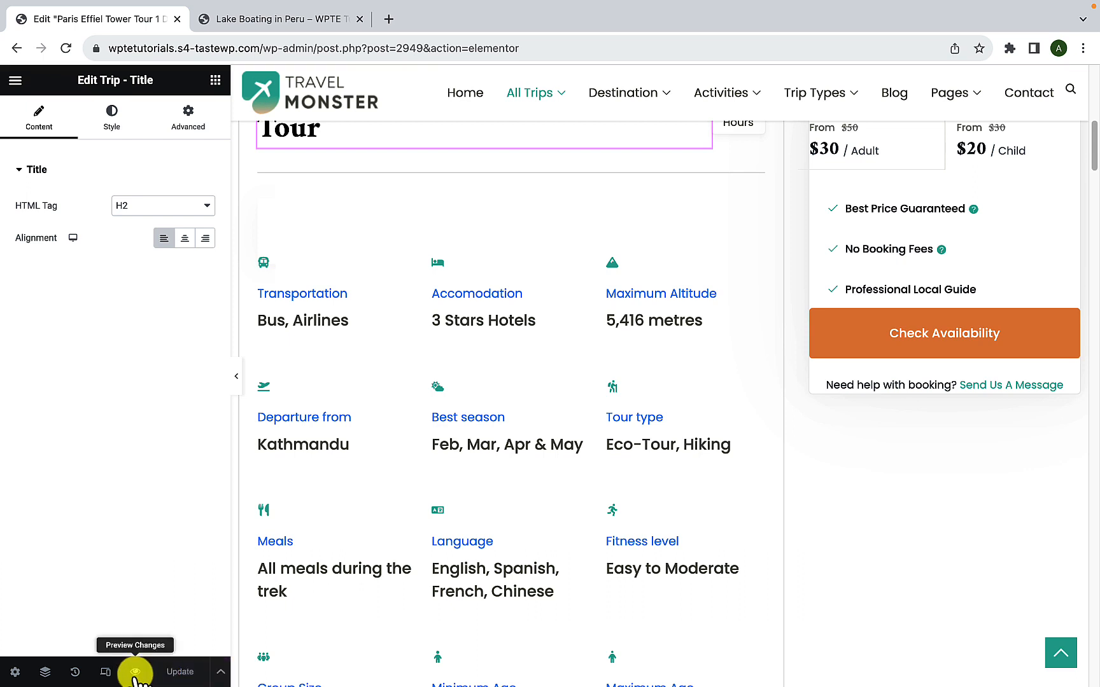
{"action": "left_click", "coordinate": [135, 672]}
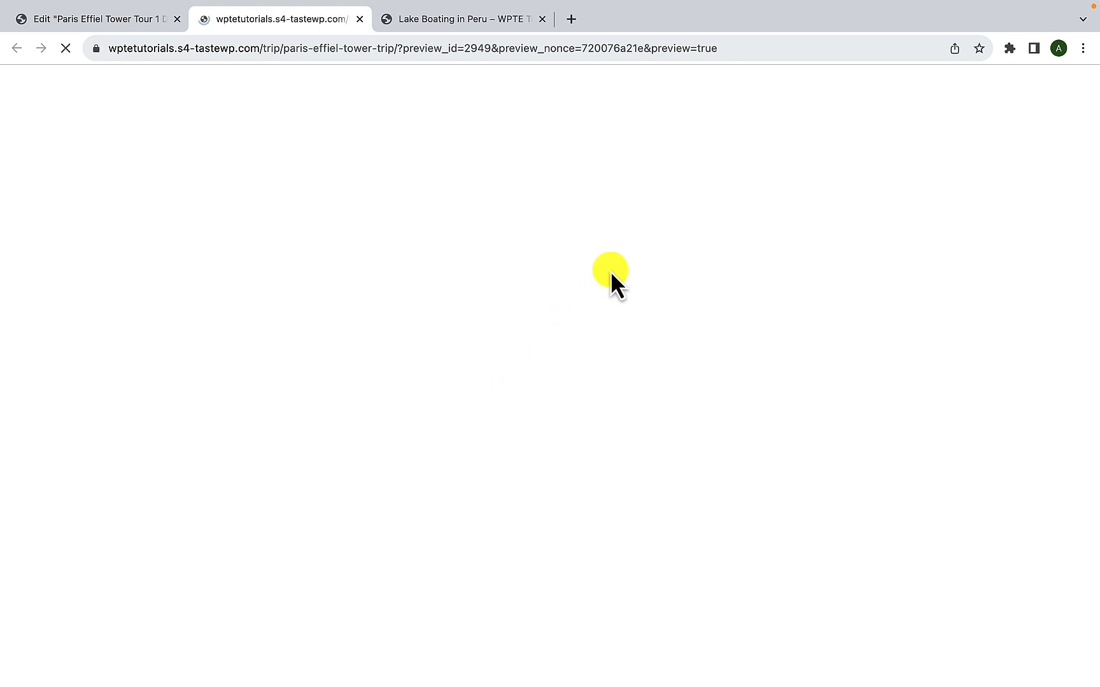
{"action": "scroll", "coordinate": [660, 417], "scroll_direction": "down", "scroll_amount": 5}
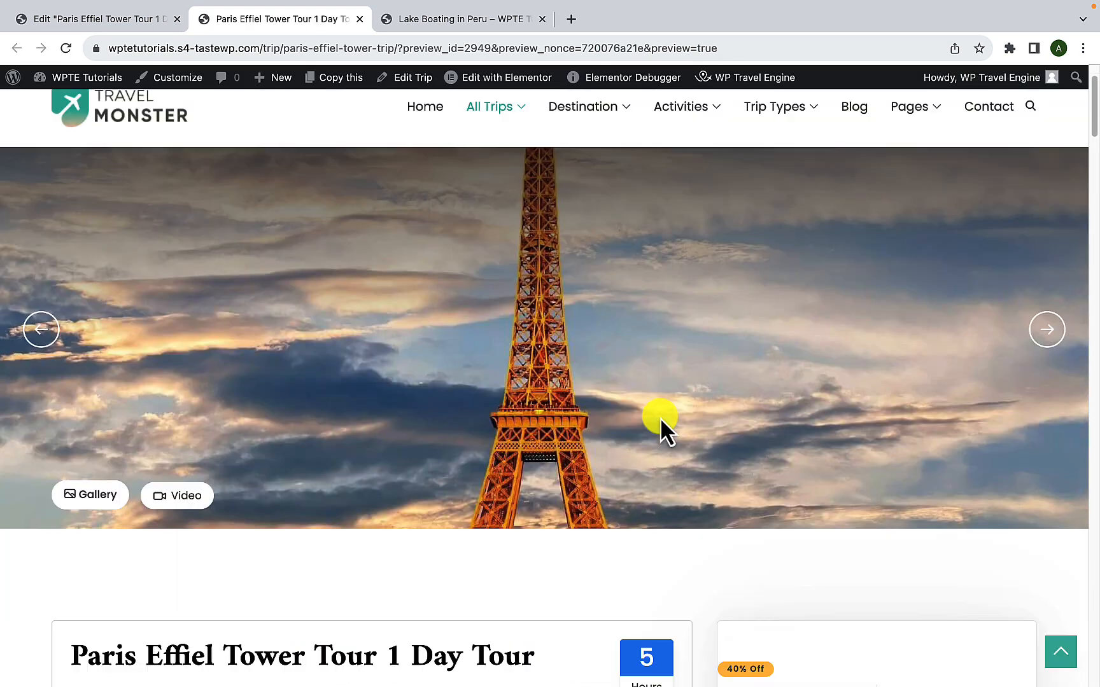
{"action": "scroll", "coordinate": [660, 417], "scroll_direction": "down", "scroll_amount": 10}
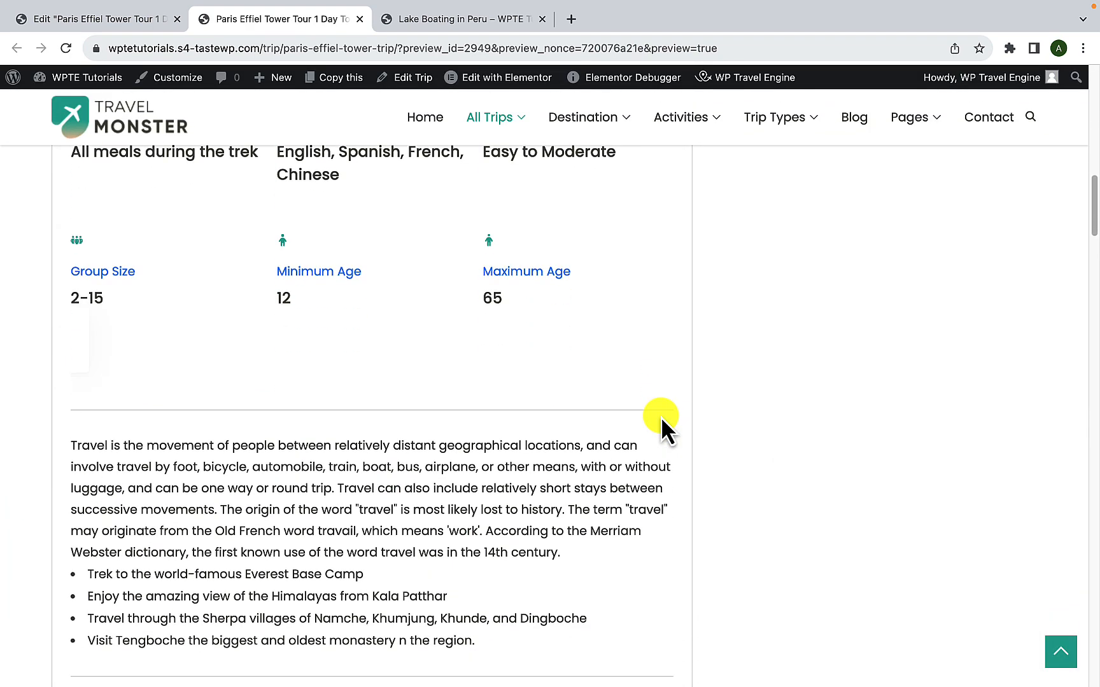
{"action": "scroll", "coordinate": [660, 417], "scroll_direction": "down", "scroll_amount": 10}
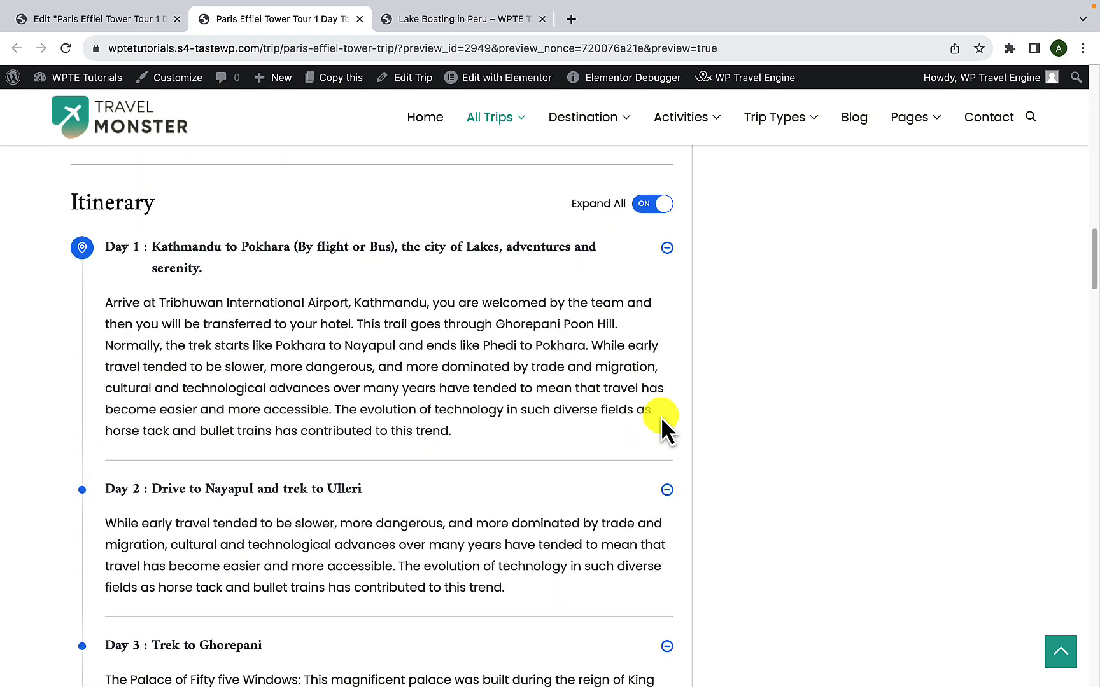
{"action": "scroll", "coordinate": [661, 417], "scroll_direction": "down", "scroll_amount": 10}
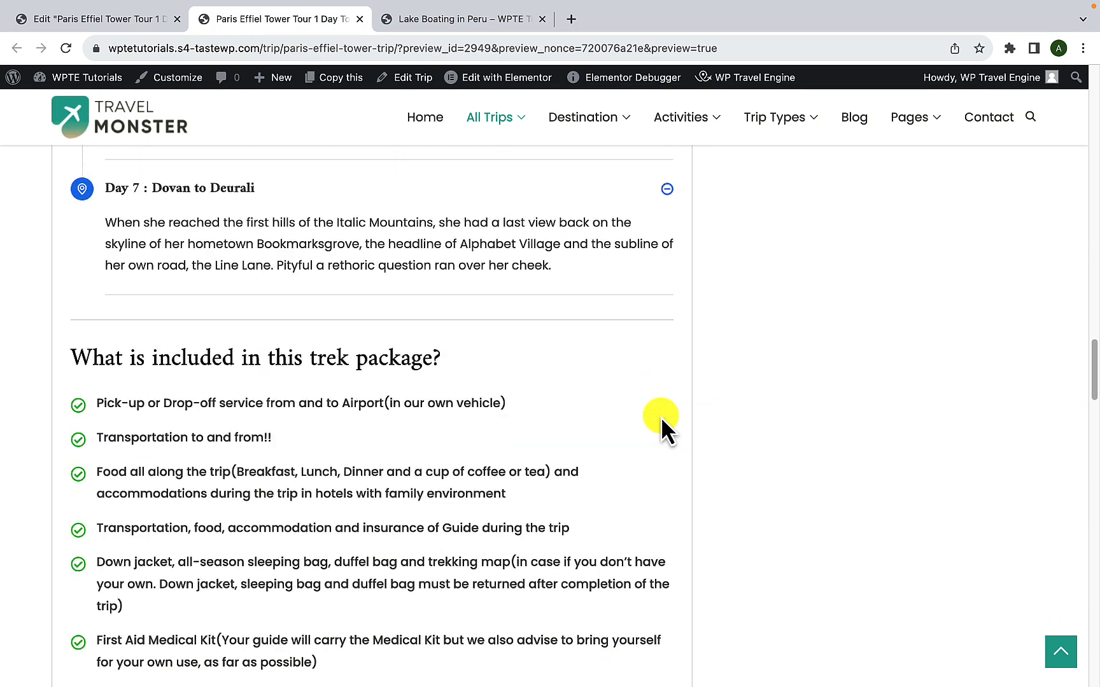
{"action": "scroll", "coordinate": [660, 417], "scroll_direction": "down", "scroll_amount": 10}
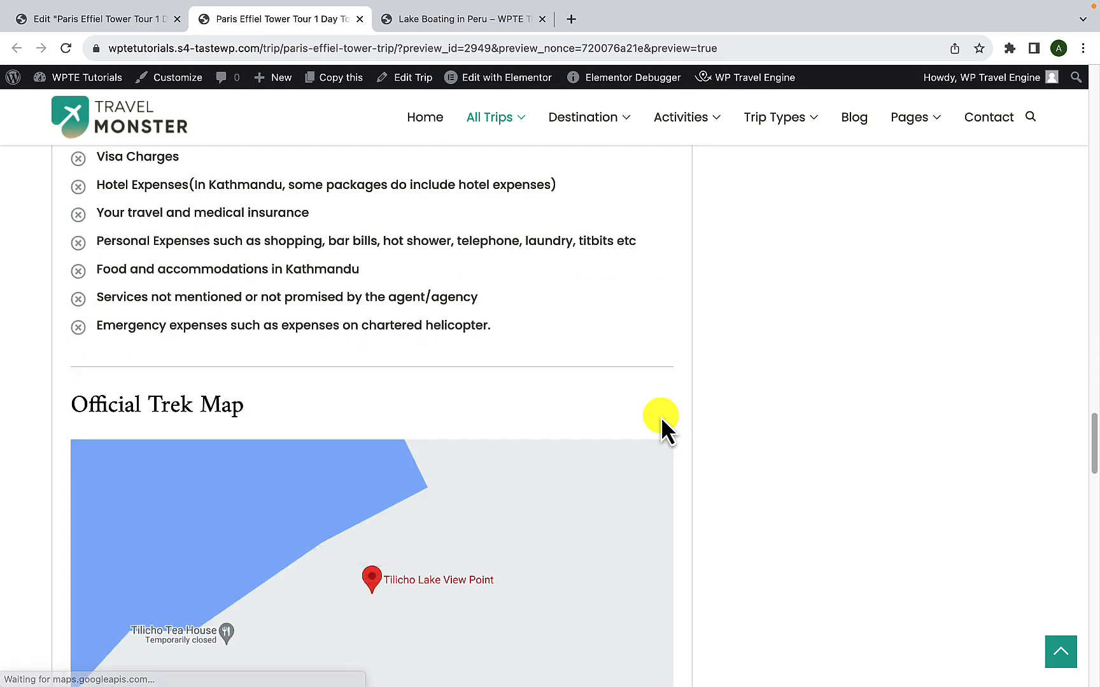
{"action": "scroll", "coordinate": [661, 417], "scroll_direction": "down", "scroll_amount": 10}
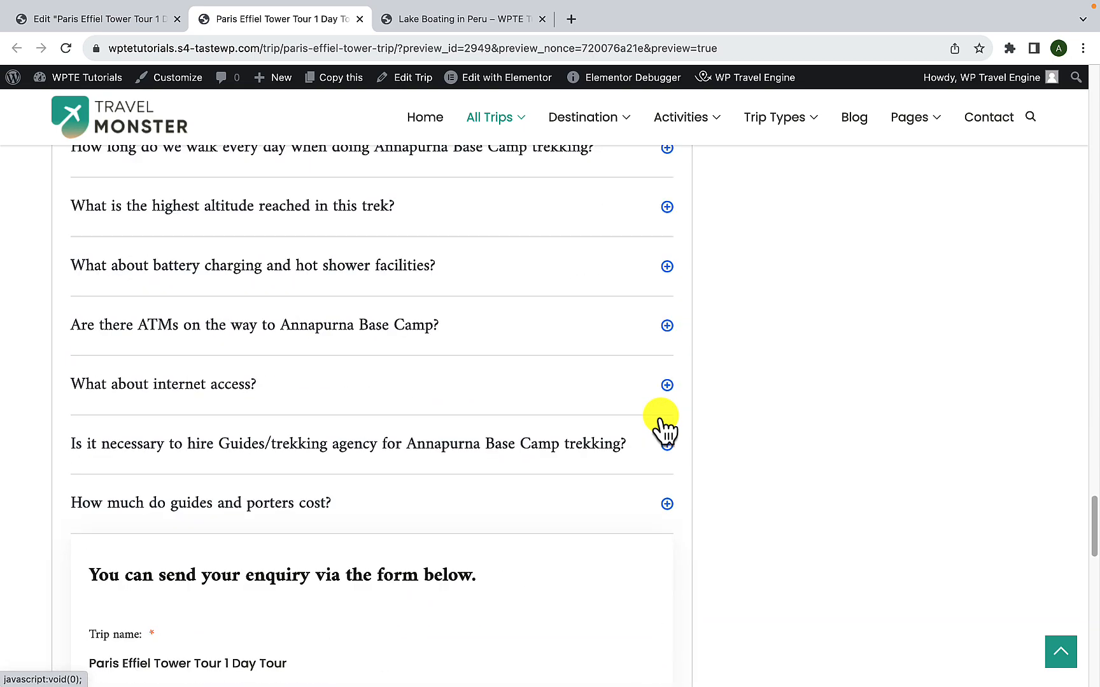
- Expand all Frequently Asked Questions in the preview, read through the answers and collapse them again
{"action": "scroll", "coordinate": [683, 270], "scroll_direction": "up", "scroll_amount": 4}
{"action": "left_click", "coordinate": [659, 310]}
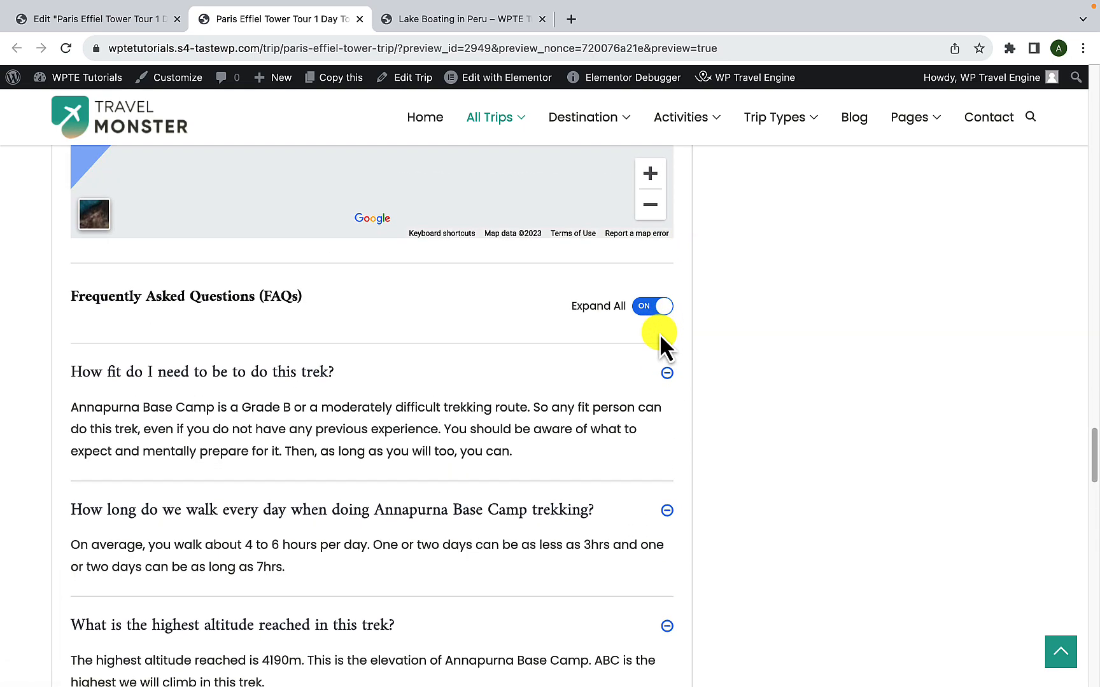
{"action": "scroll", "coordinate": [660, 336], "scroll_direction": "down", "scroll_amount": 3}
{"action": "scroll", "coordinate": [660, 338], "scroll_direction": "down", "scroll_amount": 9}
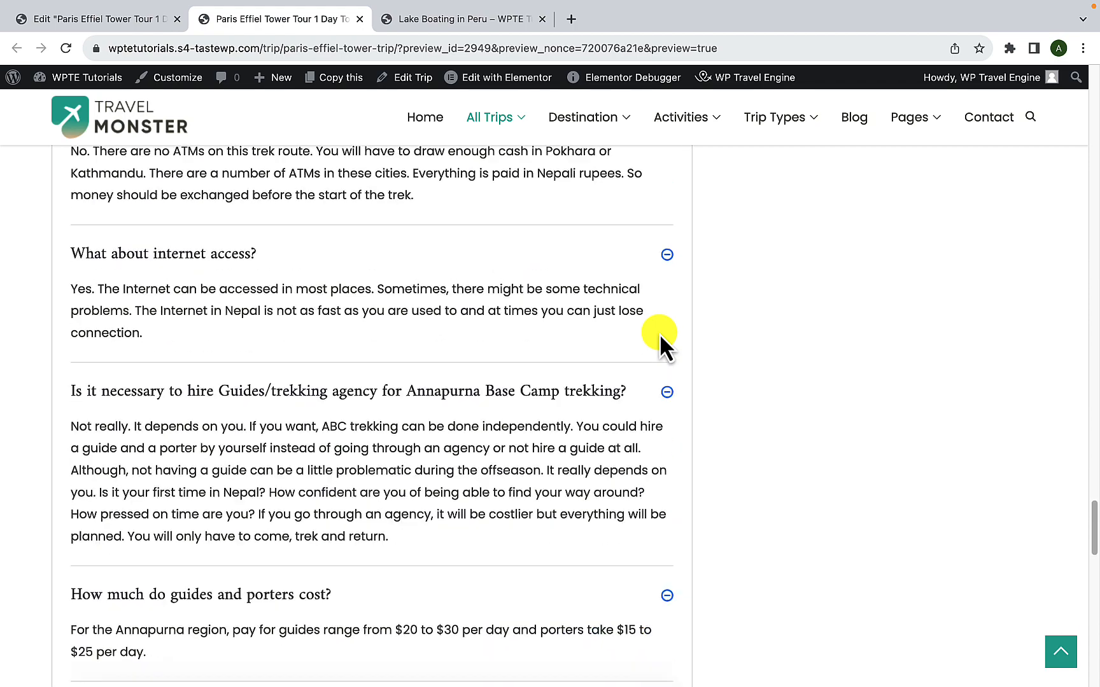
{"action": "scroll", "coordinate": [659, 334], "scroll_direction": "down", "scroll_amount": 5}
{"action": "scroll", "coordinate": [659, 333], "scroll_direction": "up", "scroll_amount": 12}
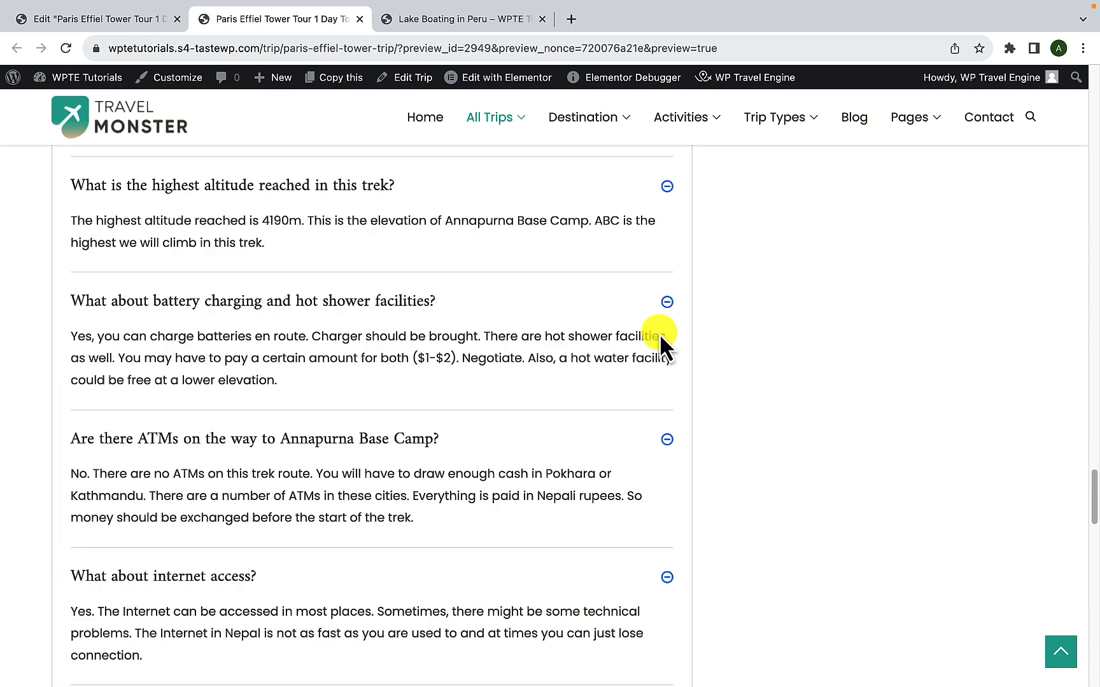
{"action": "scroll", "coordinate": [658, 334], "scroll_direction": "up", "scroll_amount": 4}
{"action": "left_click", "coordinate": [649, 280]}
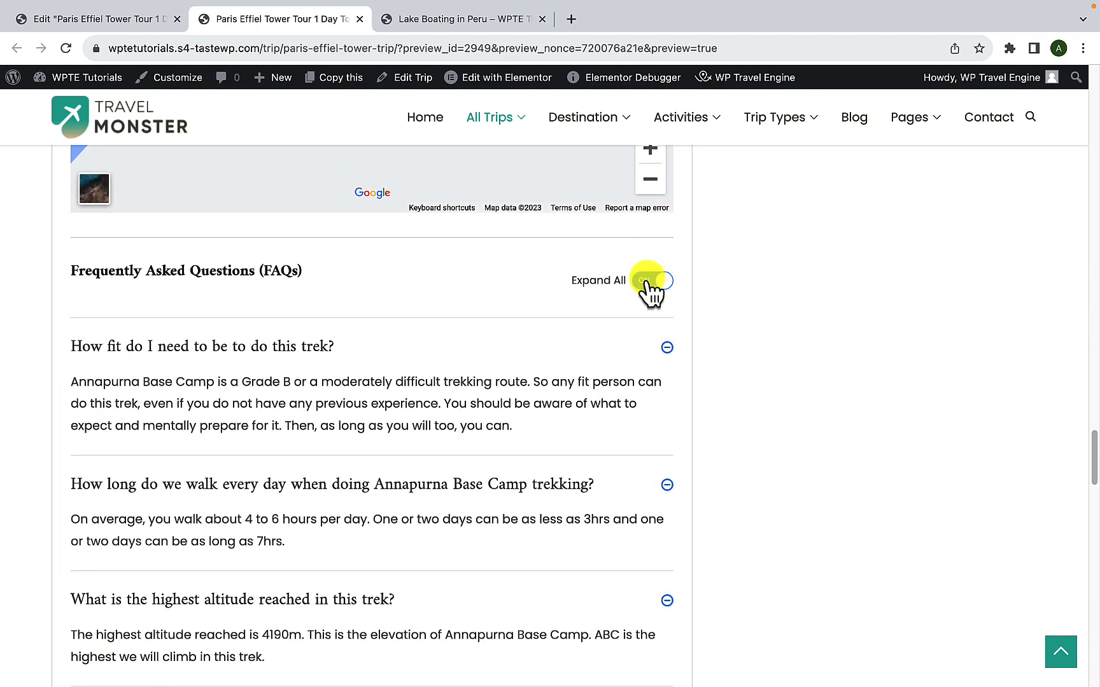
- Check the enquiry form and footer at the end of the preview, then return to the start of the page
{"action": "scroll", "coordinate": [674, 399], "scroll_direction": "down", "scroll_amount": 15}
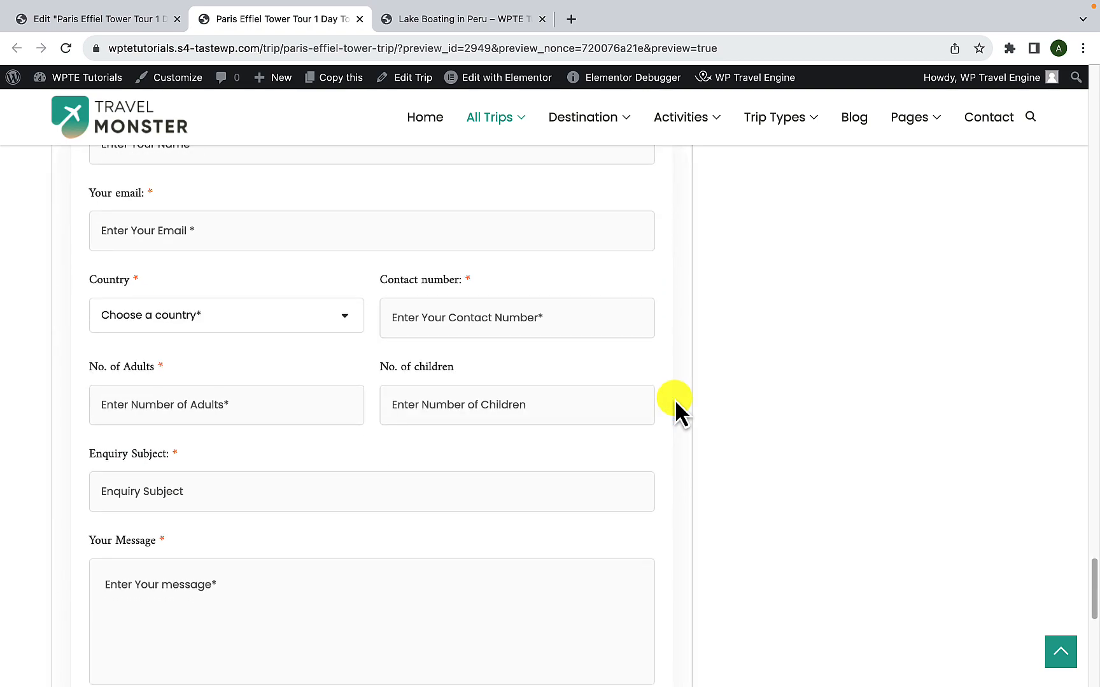
{"action": "scroll", "coordinate": [674, 399], "scroll_direction": "down", "scroll_amount": 6}
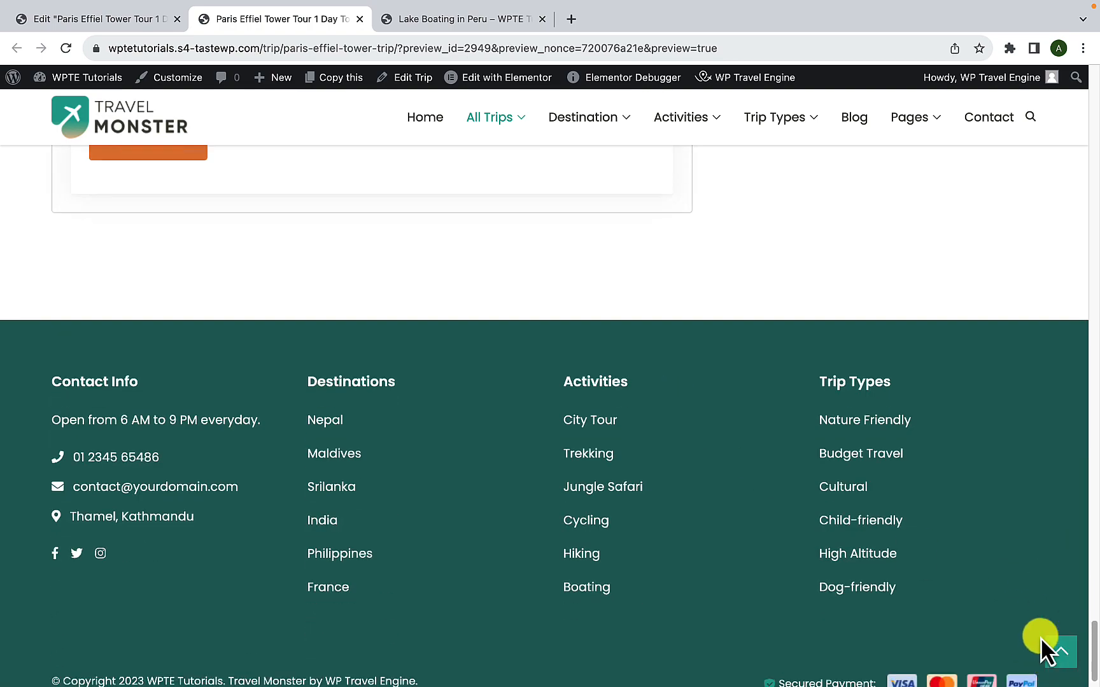
{"action": "left_click", "coordinate": [1054, 646]}
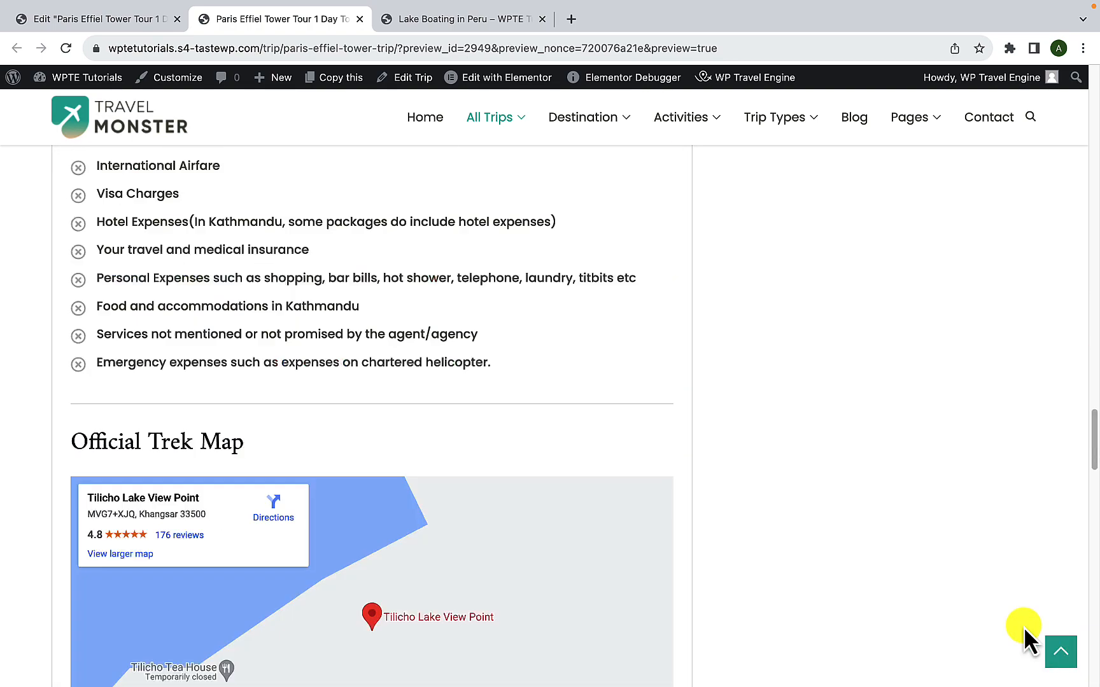